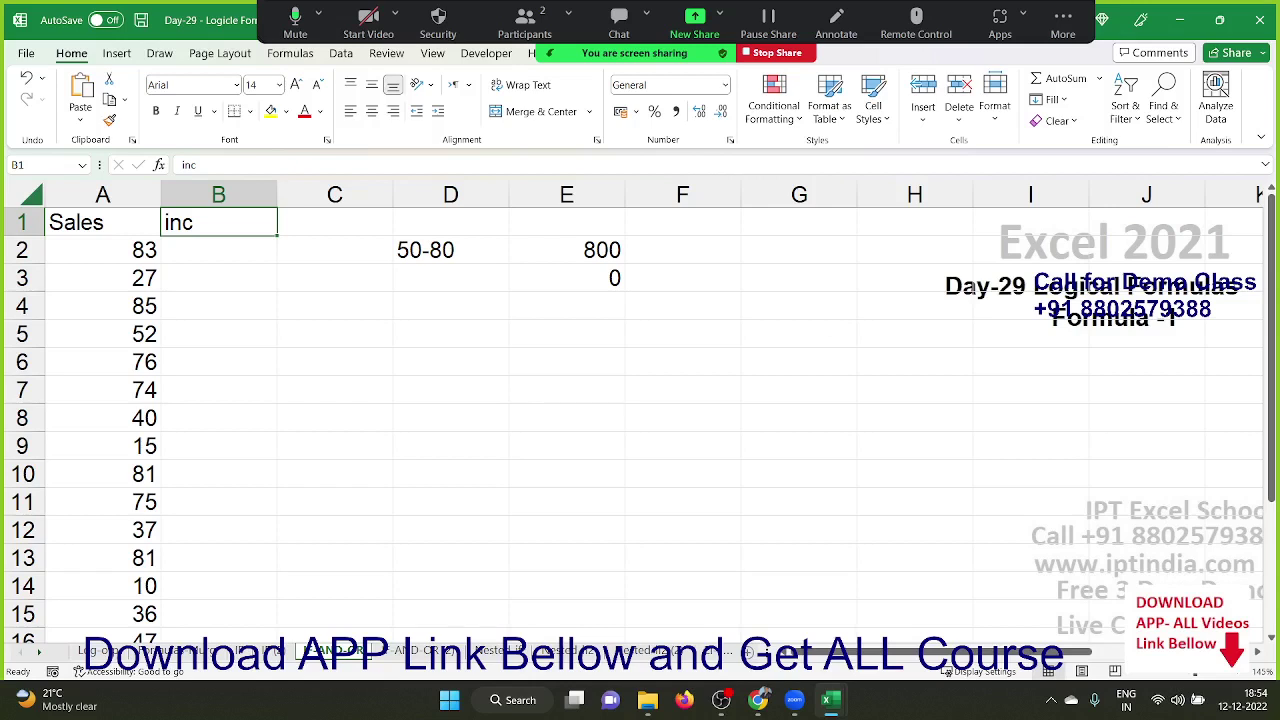
Add a second incentive rule in D4:E4: sales >50 pay 800
{"action": "left_click", "coordinate": [178, 250]}
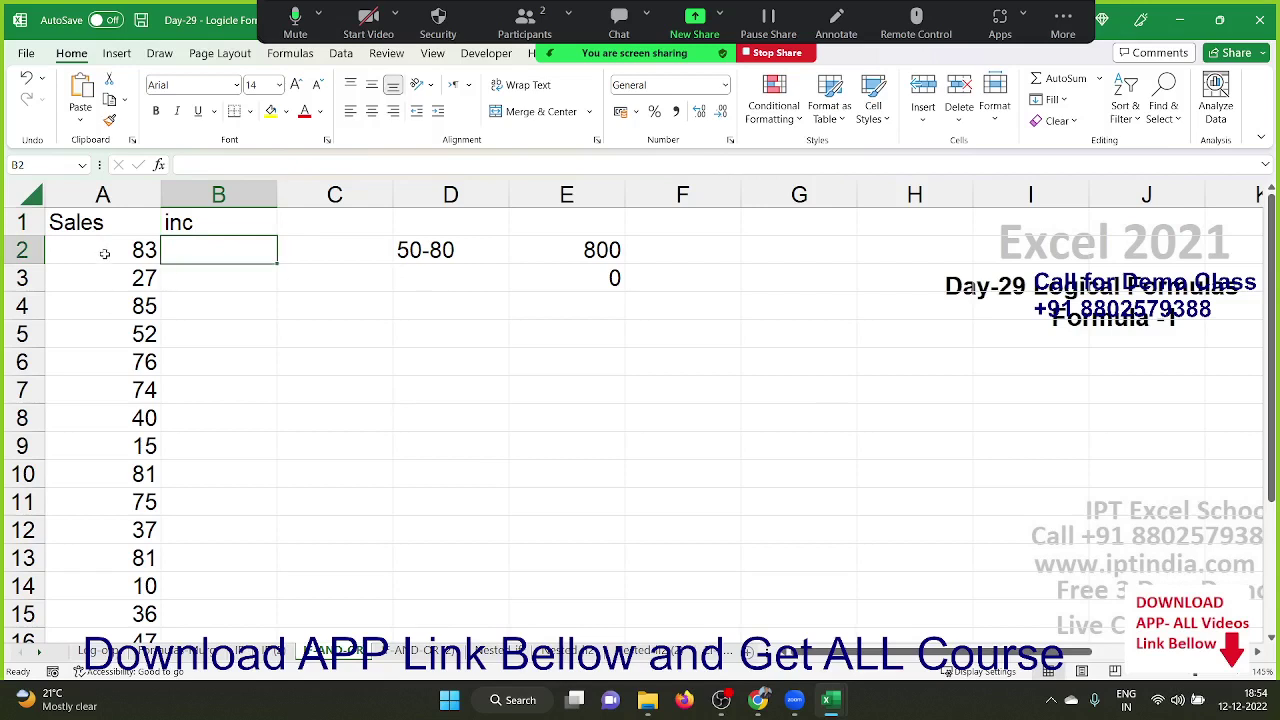
{"action": "key", "text": "Right"}
{"action": "key", "text": "Right"}
{"action": "key", "text": "Right"}
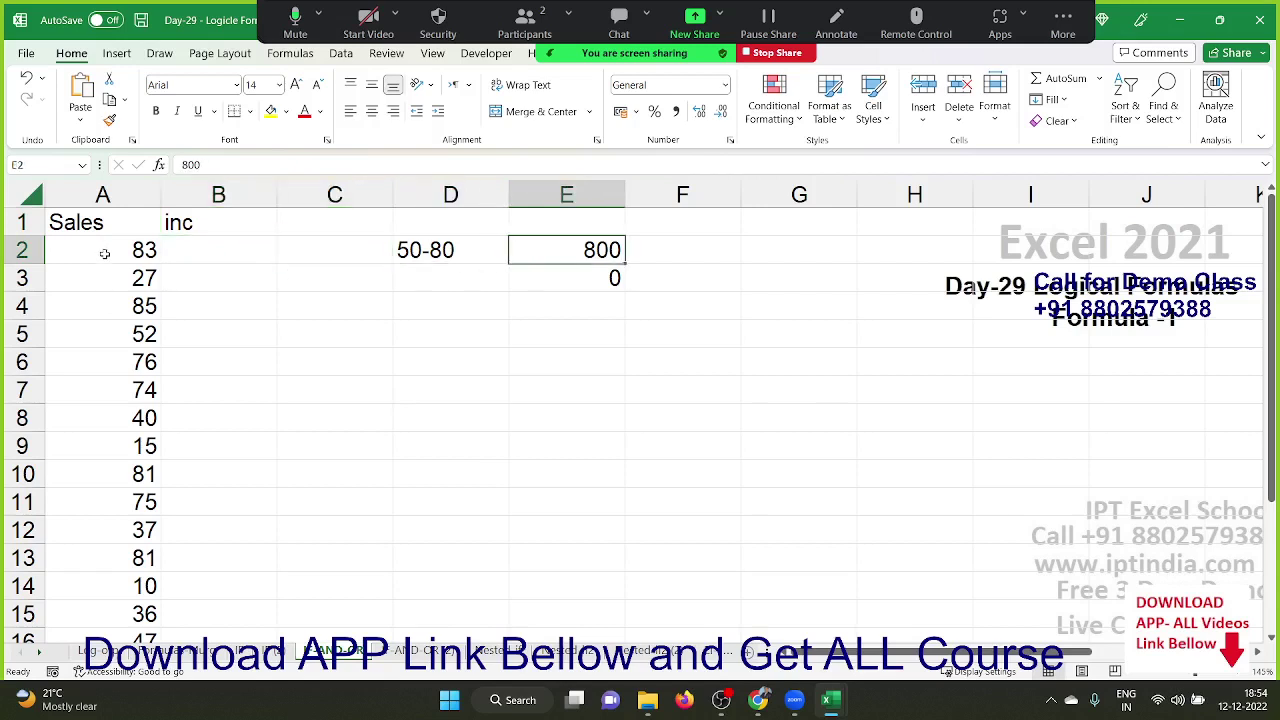
{"action": "key", "text": "Left"}
{"action": "key", "text": "Left"}
{"action": "key", "text": "Left"}
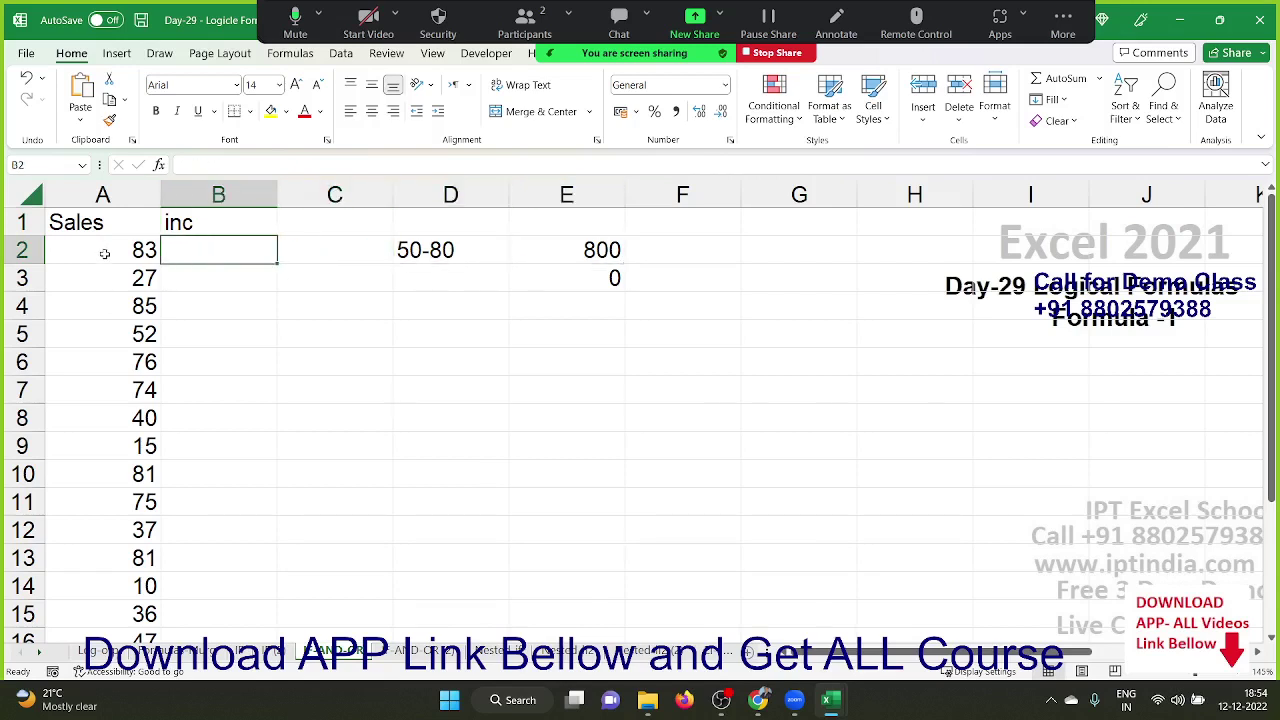
{"action": "key", "text": "Right"}
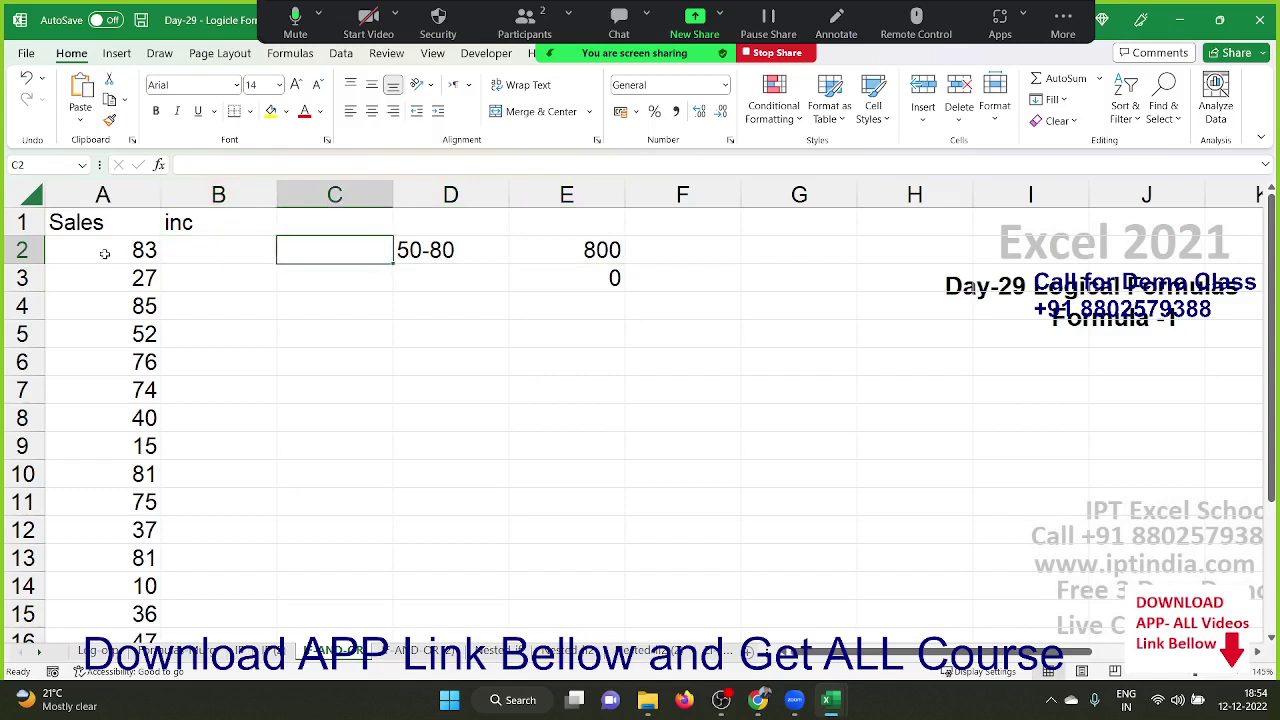
{"action": "key", "text": "Down"}
{"action": "key", "text": "Down"}
{"action": "key", "text": "Right"}
{"action": "type", "text": ">50"}
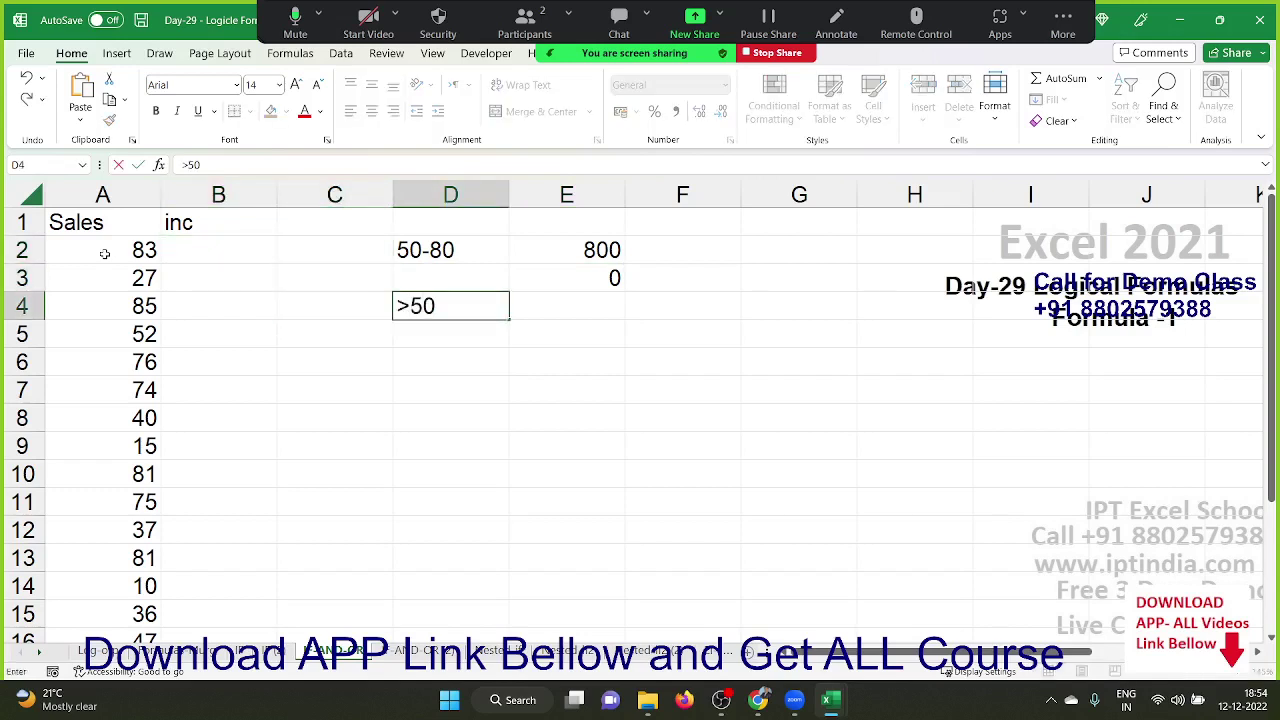
{"action": "key", "text": "Right"}
{"action": "type", "text": "800"}
{"action": "key", "text": "Left"}
{"action": "key", "text": "Left"}
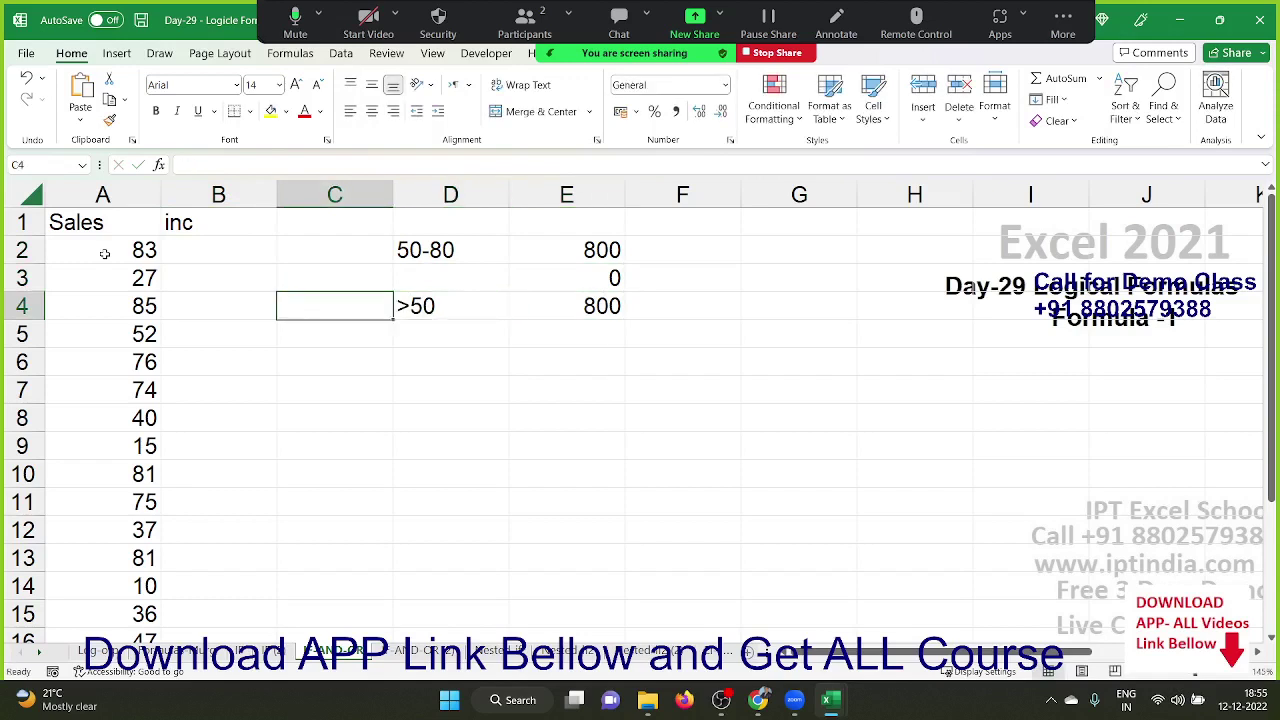
Start an IF formula in B2 that tests the sales value in A2
{"action": "key", "text": "Up"}
{"action": "key", "text": "Up"}
{"action": "key", "text": "Up"}
{"action": "key", "text": "Left"}
{"action": "key", "text": "Down"}
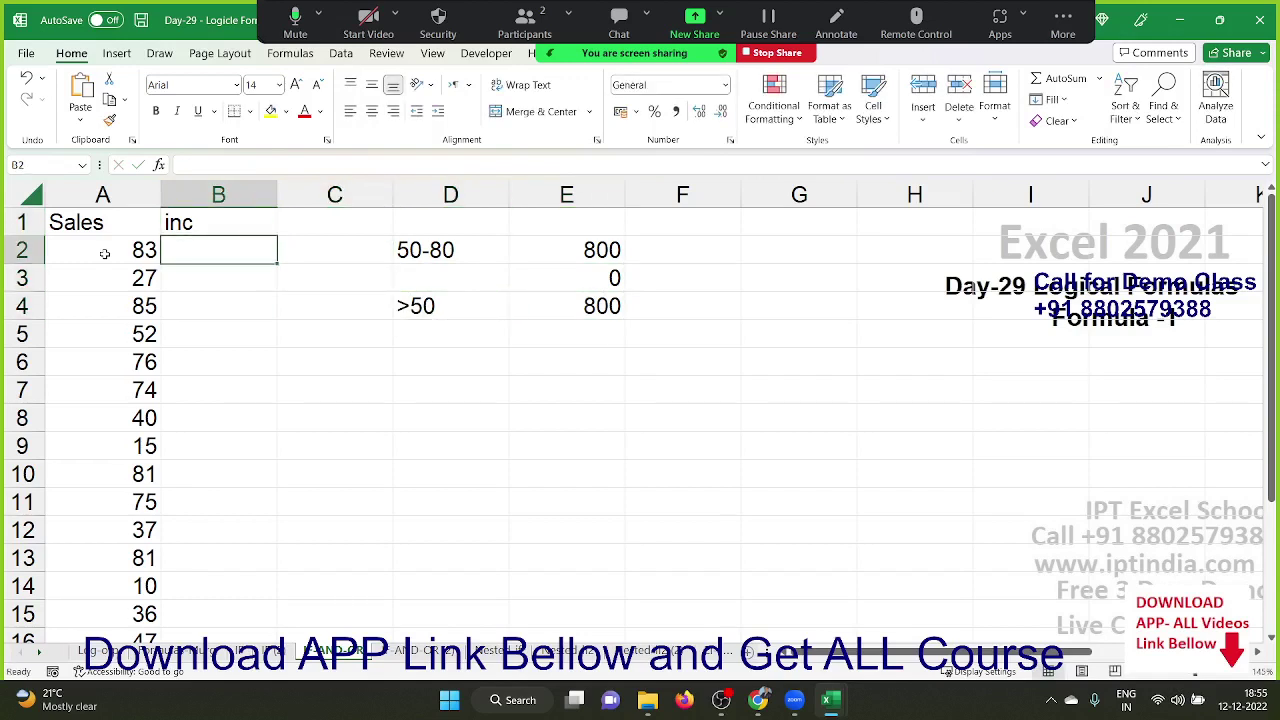
{"action": "type", "text": "=if("}
{"action": "key", "text": "Left"}
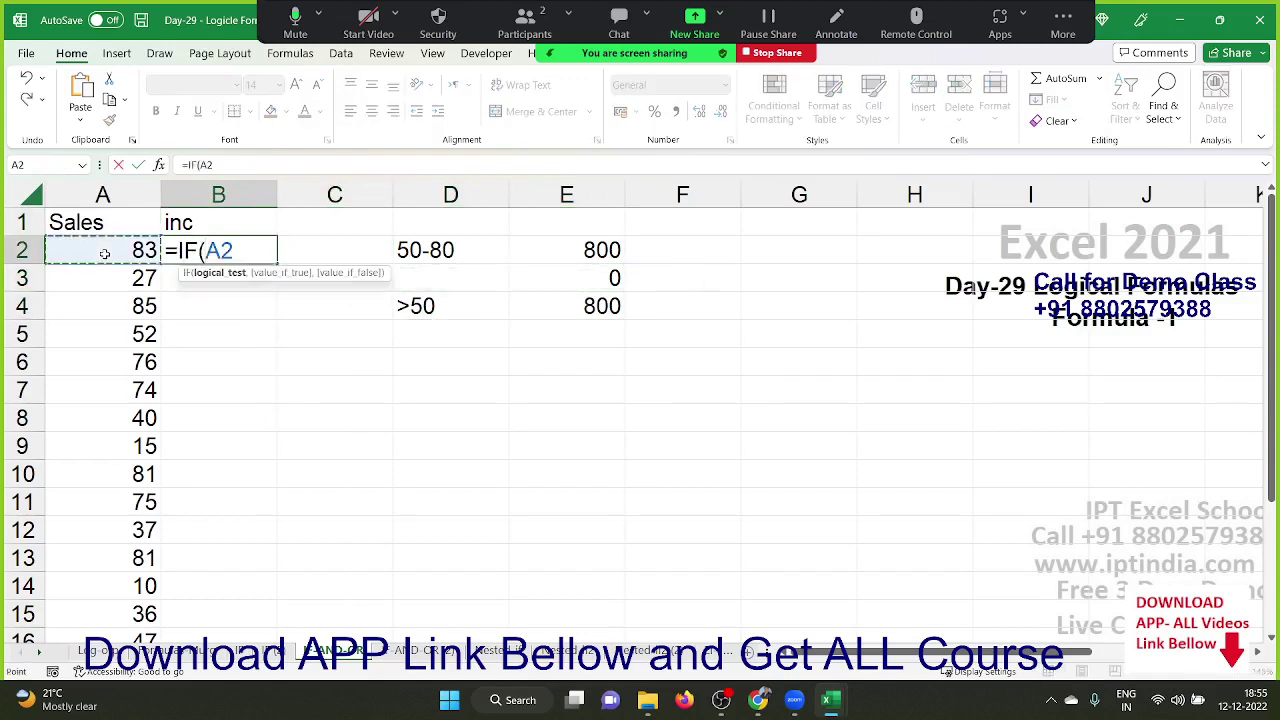
Complete B2 as =IF(A2>=50,800,0), correcting the mistyped comparison
{"action": "type", "text": "<=800"}
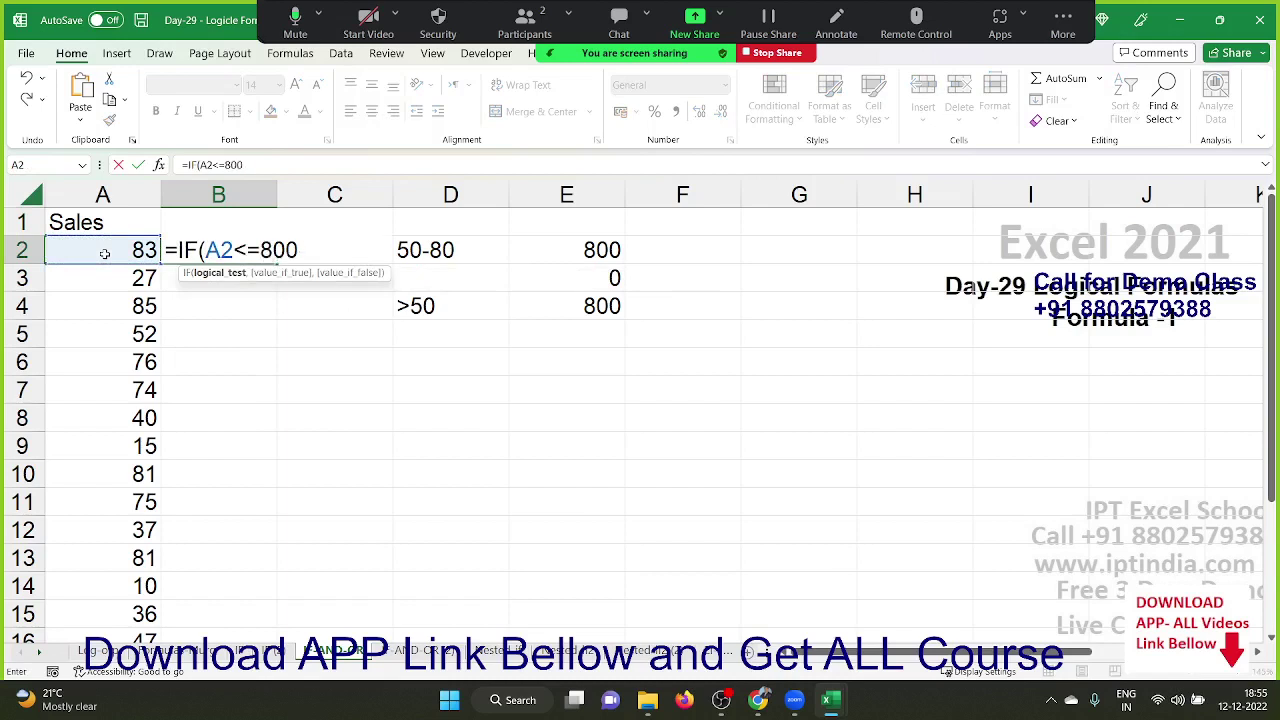
{"action": "key", "text": "BackSpace"}
{"action": "key", "text": "BackSpace"}
{"action": "key", "text": "BackSpace"}
{"action": "type", "text": "50"}
{"action": "key", "text": "BackSpace"}
{"action": "key", "text": "BackSpace"}
{"action": "key", "text": "BackSpace"}
{"action": "key", "text": "BackSpace"}
{"action": "type", "text": ">=5"}
{"action": "type", "text": "0,80"}
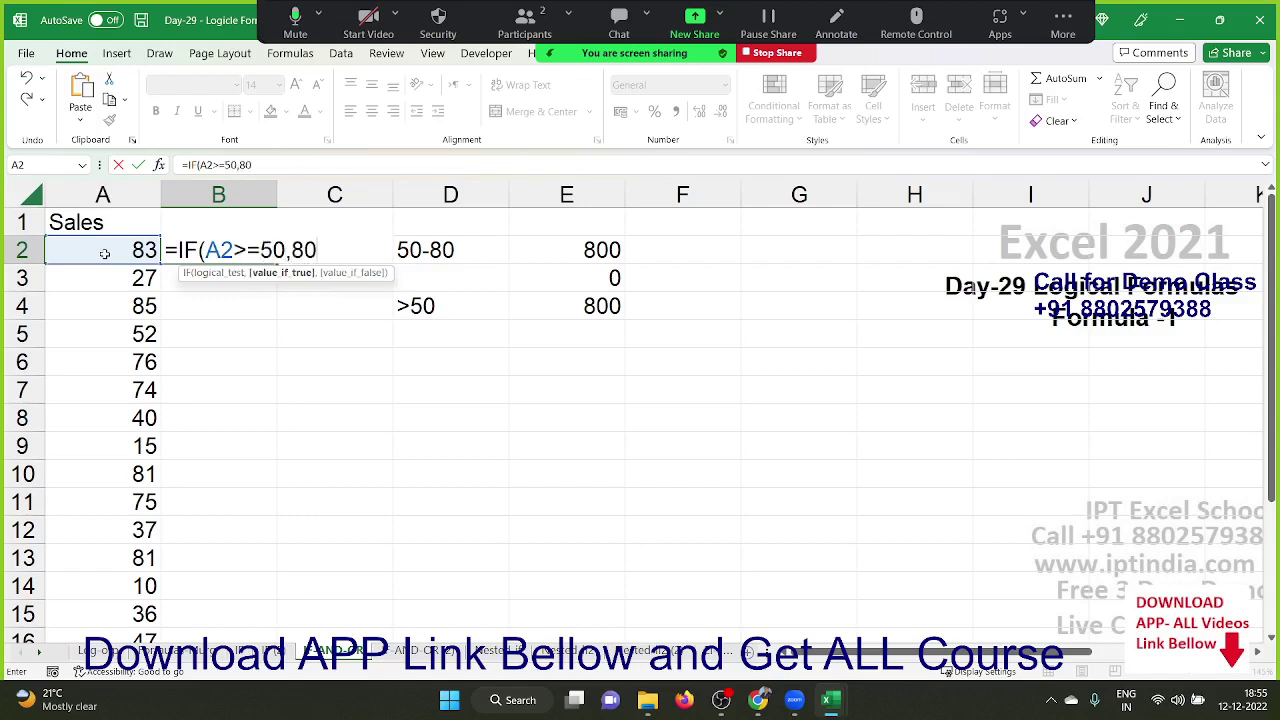
{"action": "type", "text": "0,0"}
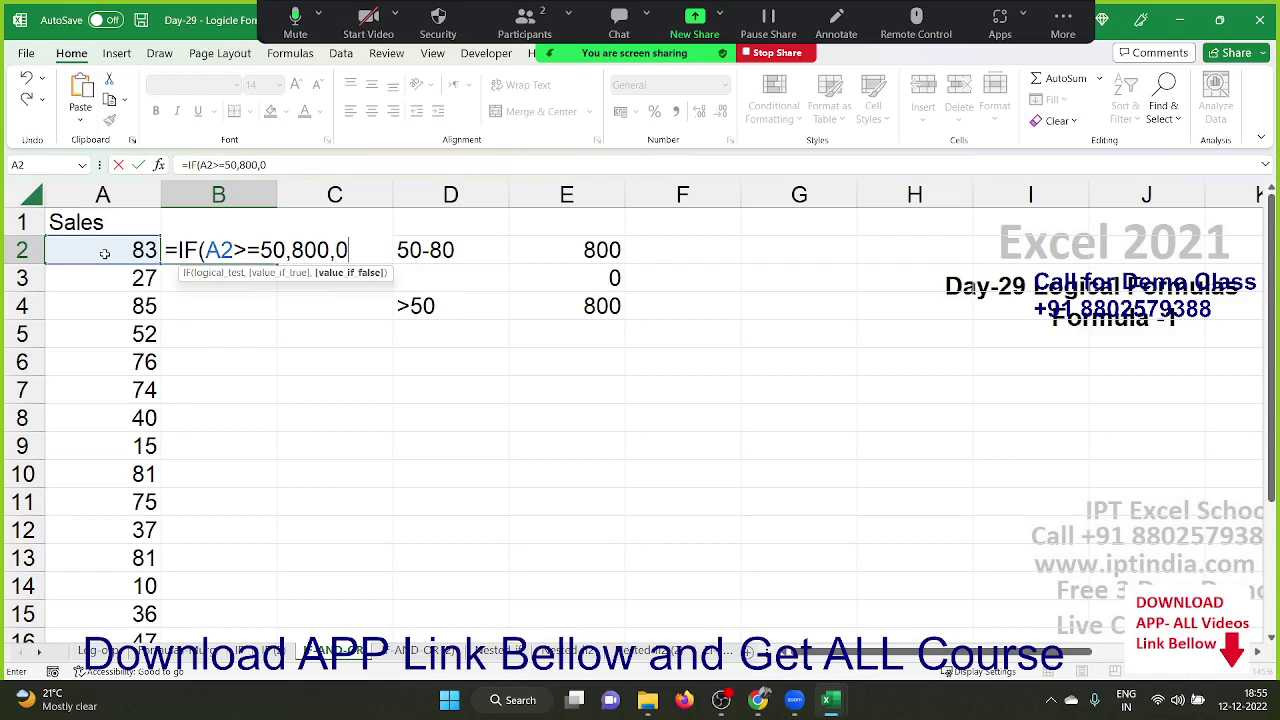
{"action": "key", "text": "Return"}
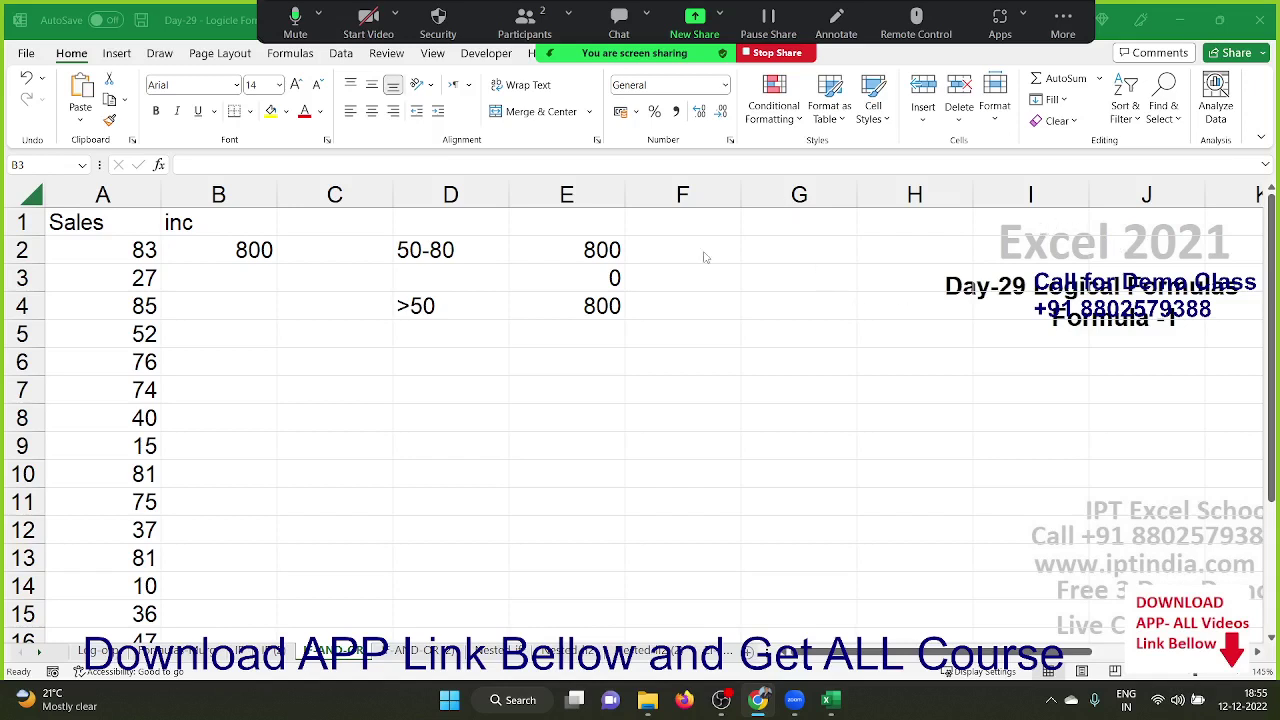
Replace B2 with =AND(A2>50,A2<=80) and fill it down column B
{"action": "left_click", "coordinate": [220, 253]}
{"action": "key", "text": "Delete"}
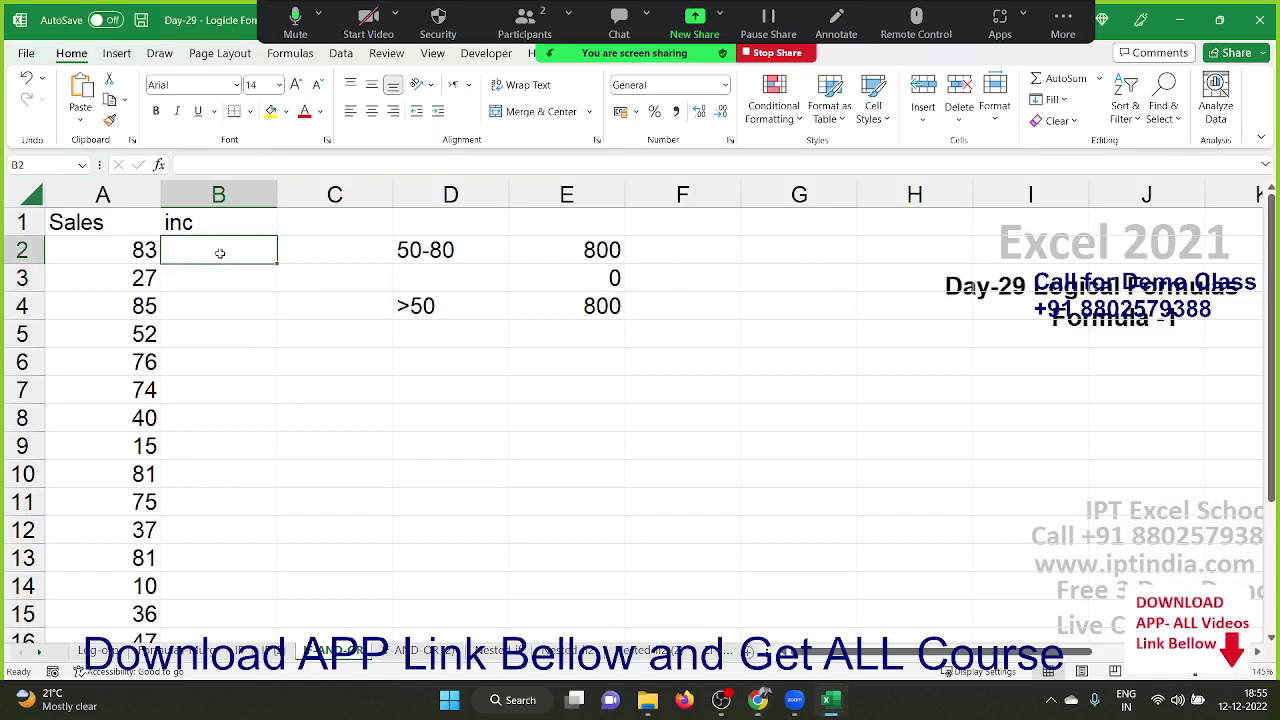
{"action": "type", "text": "=and"}
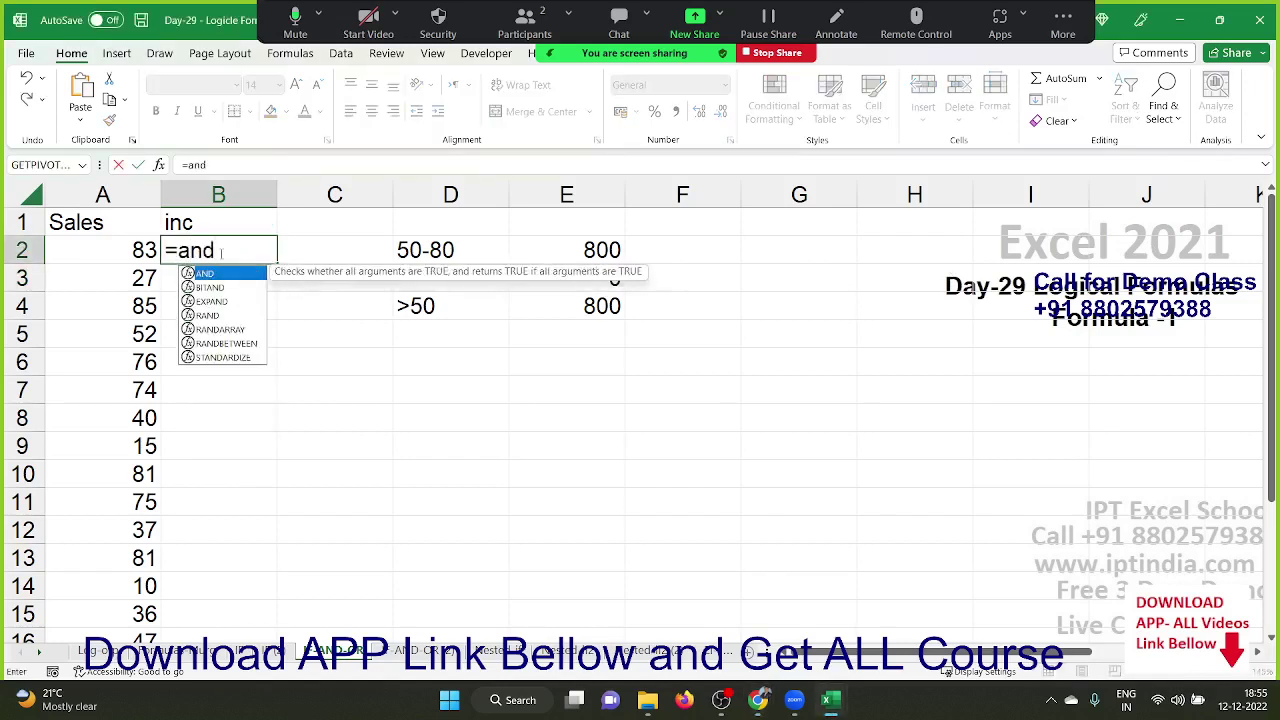
{"action": "key", "text": "Tab"}
{"action": "key", "text": "Left"}
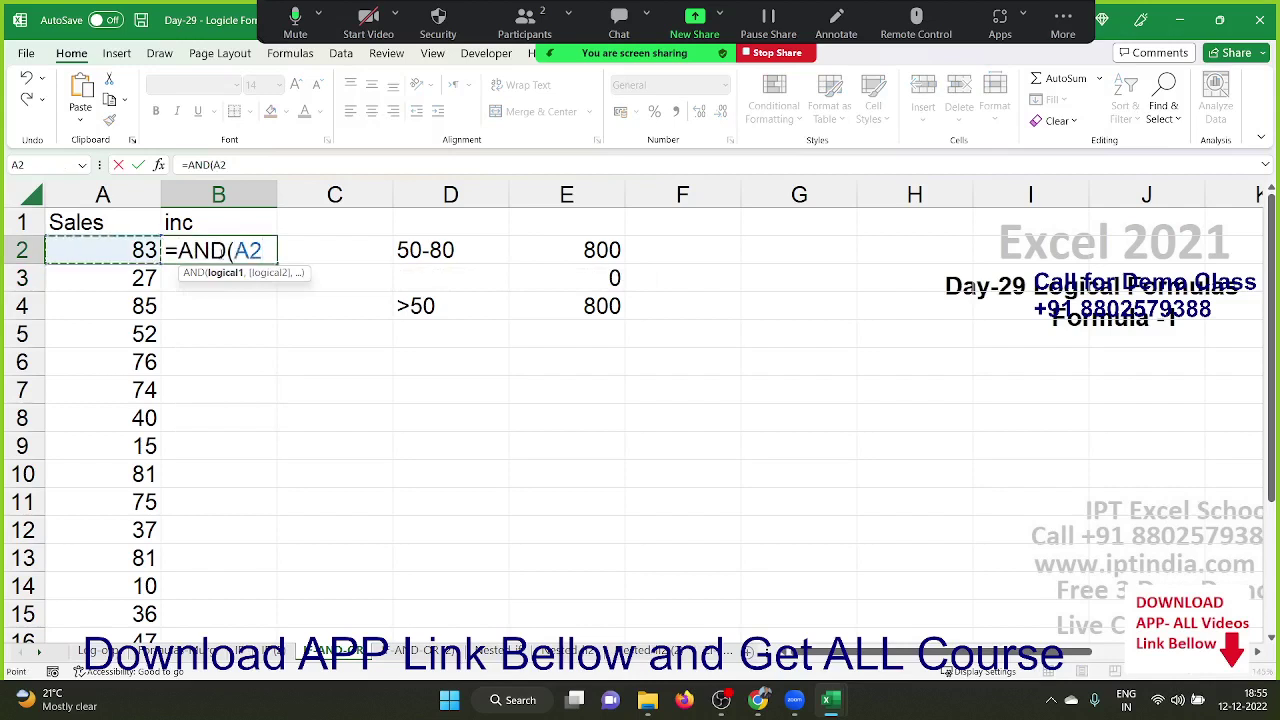
{"action": "type", "text": ">"}
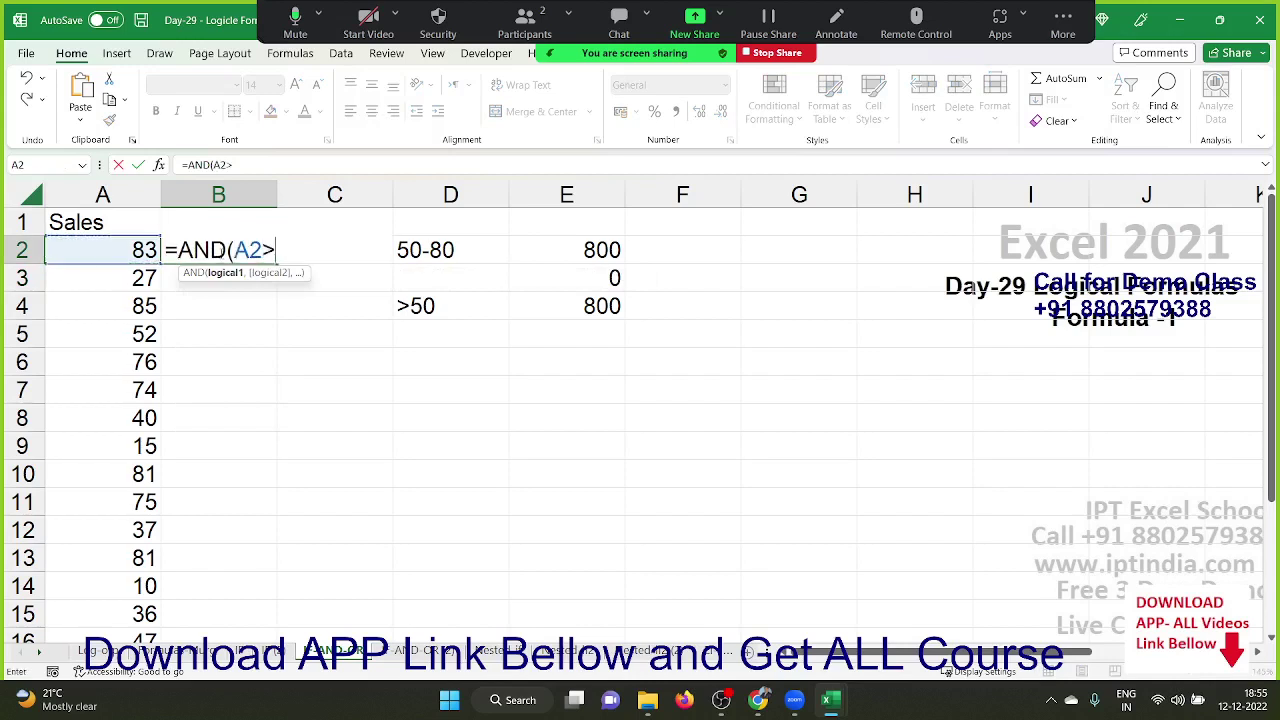
{"action": "type", "text": "50,"}
{"action": "key", "text": "Left"}
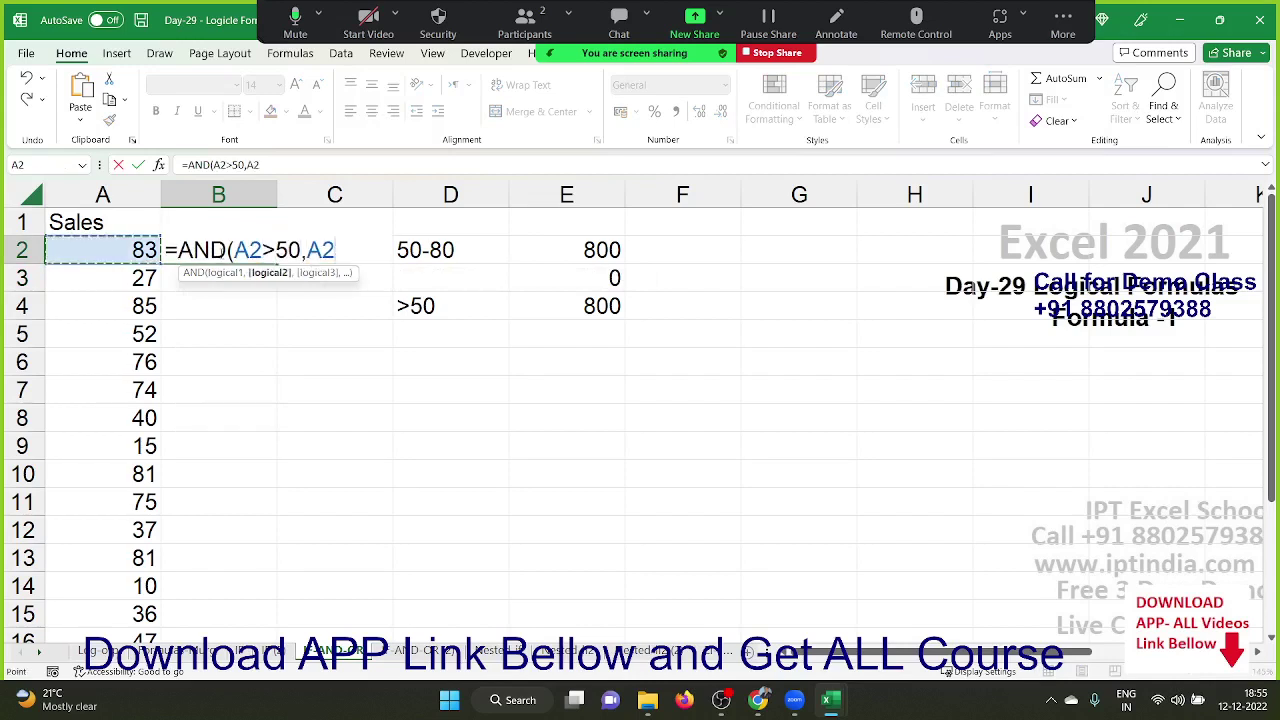
{"action": "type", "text": "<="}
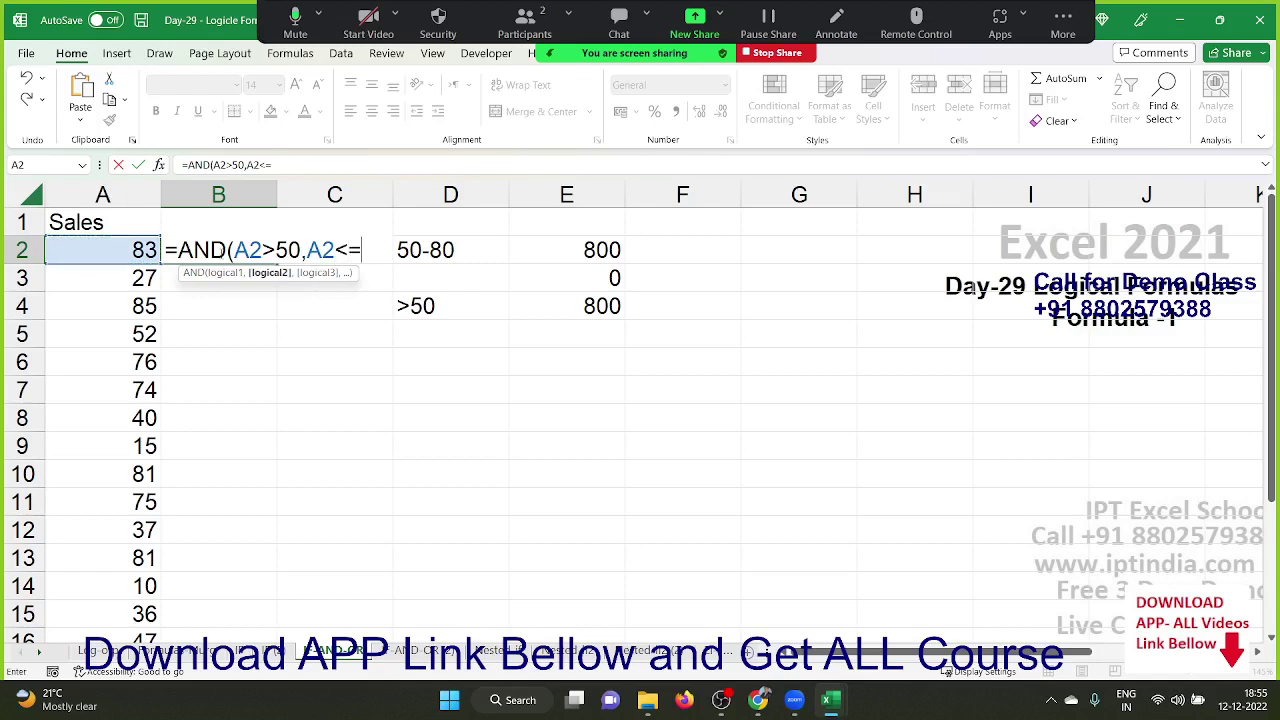
{"action": "type", "text": "80"}
{"action": "type", "text": ")"}
{"action": "key", "text": "ctrl+Return"}
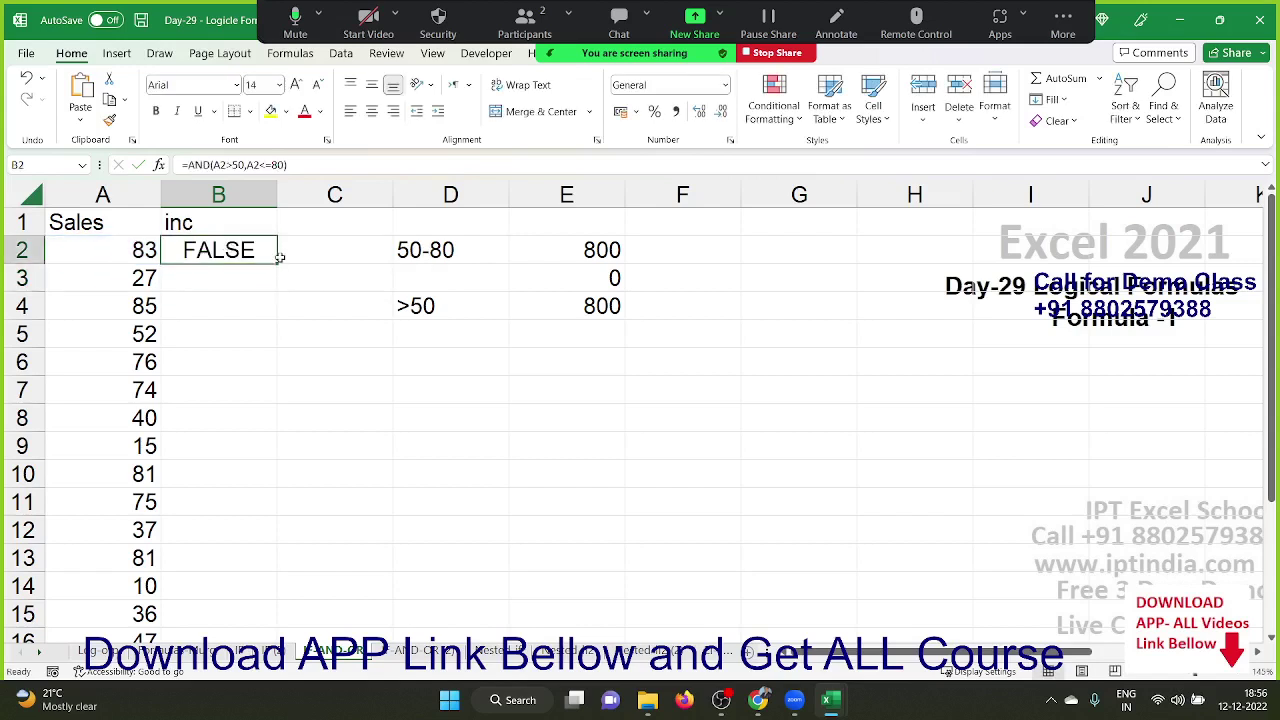
{"action": "double_click", "coordinate": [277, 264]}
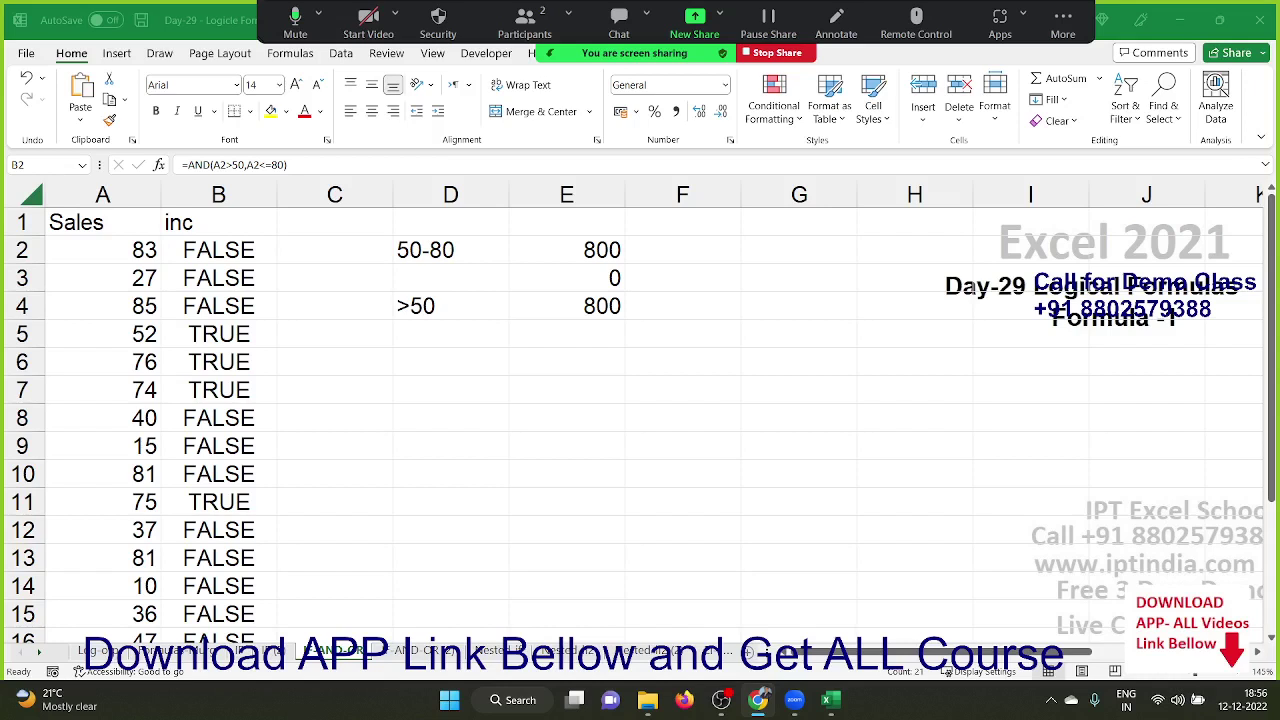
Change B2 to =IF(AND(A2>50,A2<=80),800,0), accepting Excel's suggested correction
{"action": "left_click", "coordinate": [204, 262]}
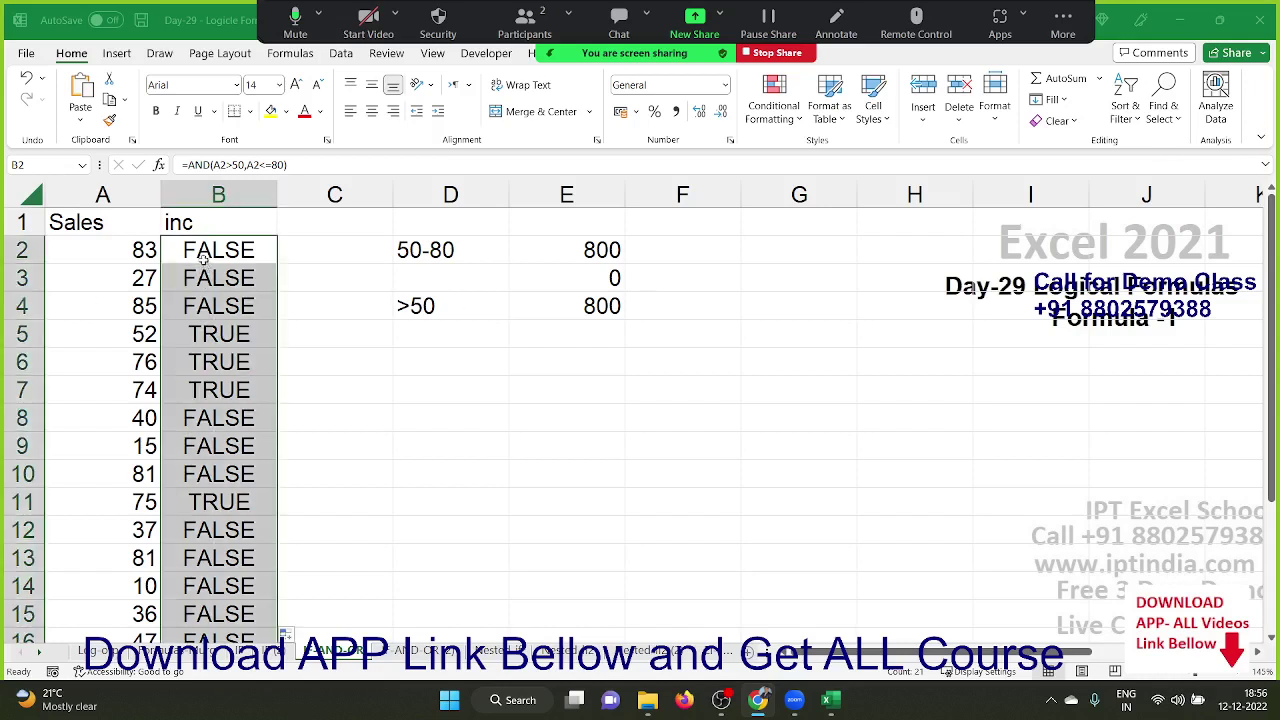
{"action": "double_click", "coordinate": [204, 256]}
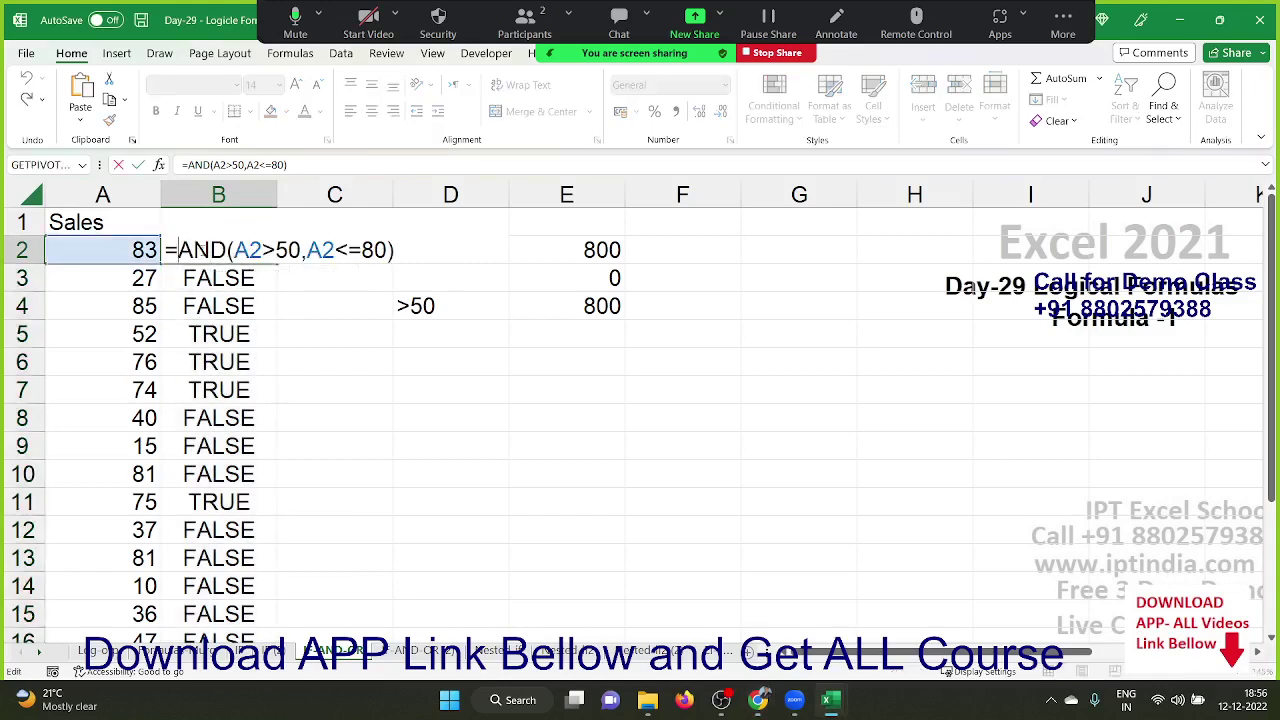
{"action": "type", "text": "IF("}
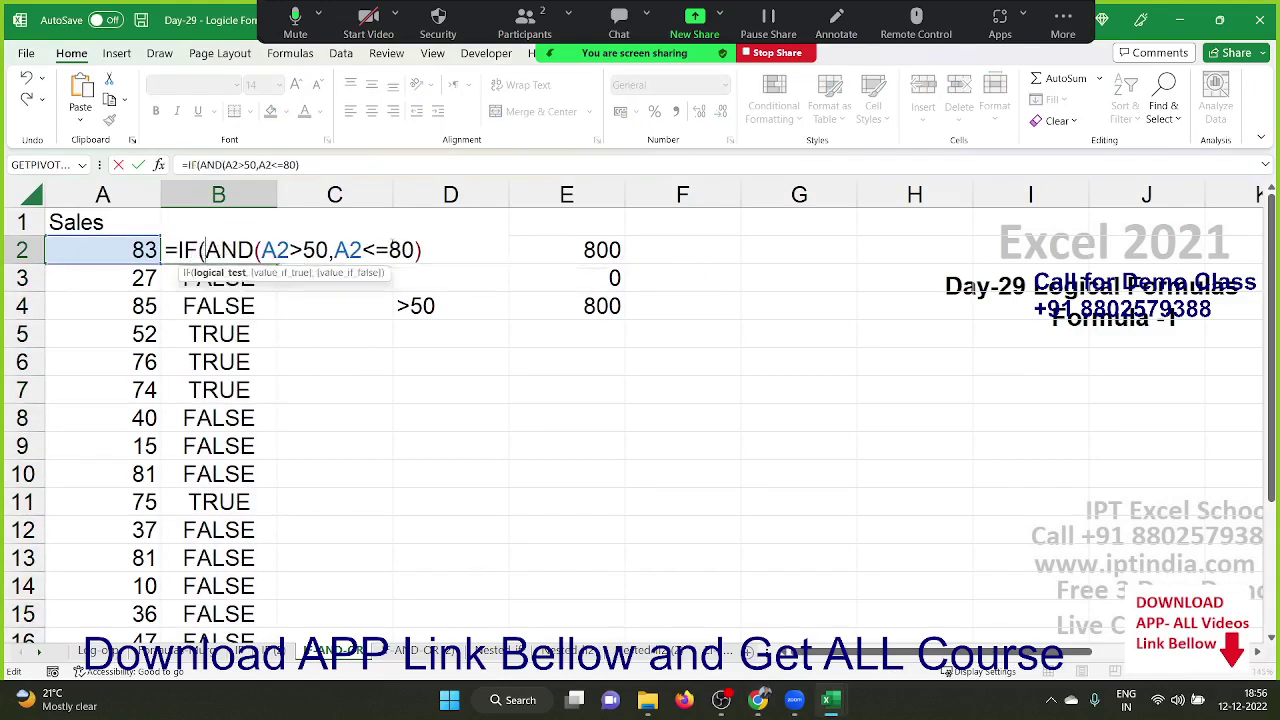
{"action": "left_click", "coordinate": [480, 249]}
{"action": "type", "text": ","}
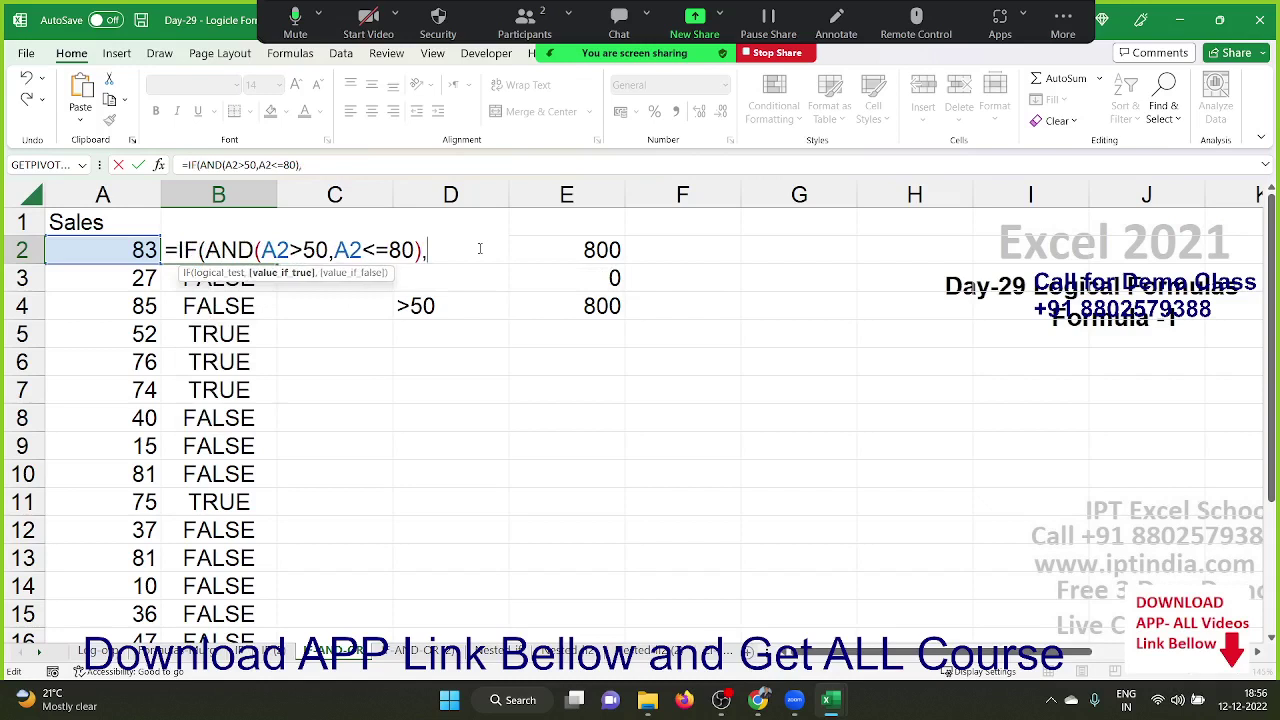
{"action": "type", "text": "800,"}
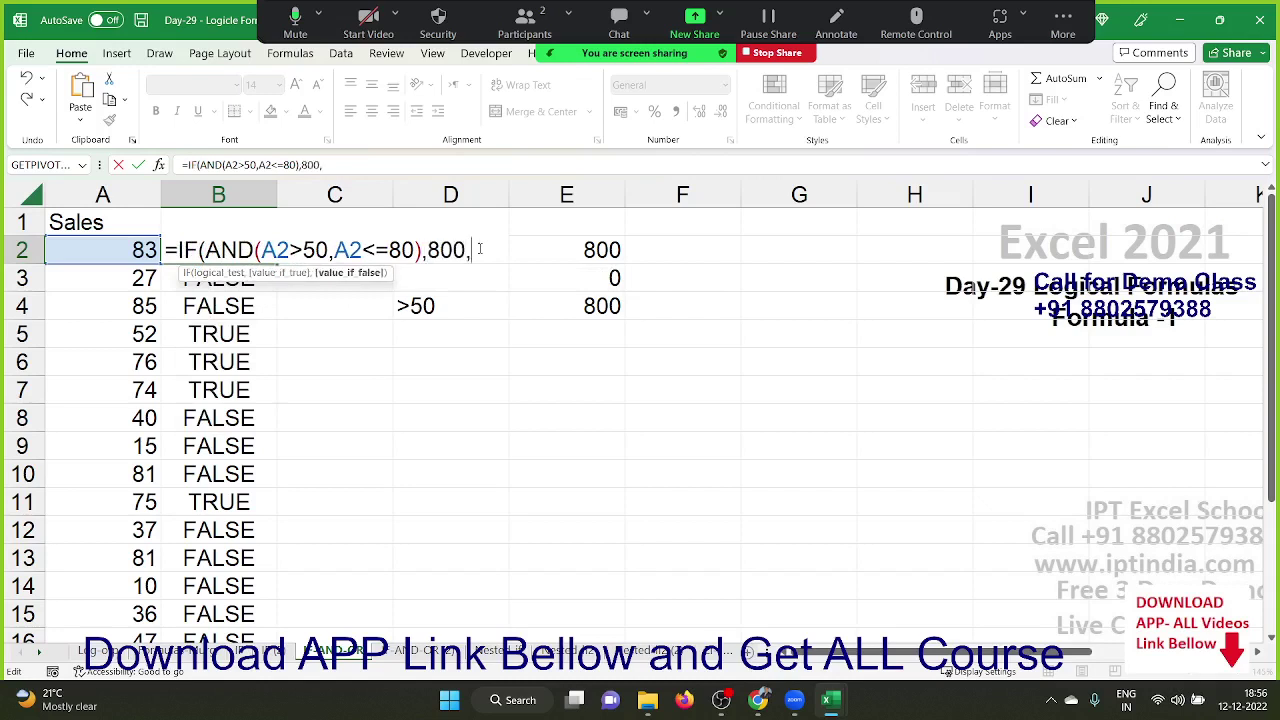
{"action": "type", "text": "0"}
{"action": "key", "text": "Return"}
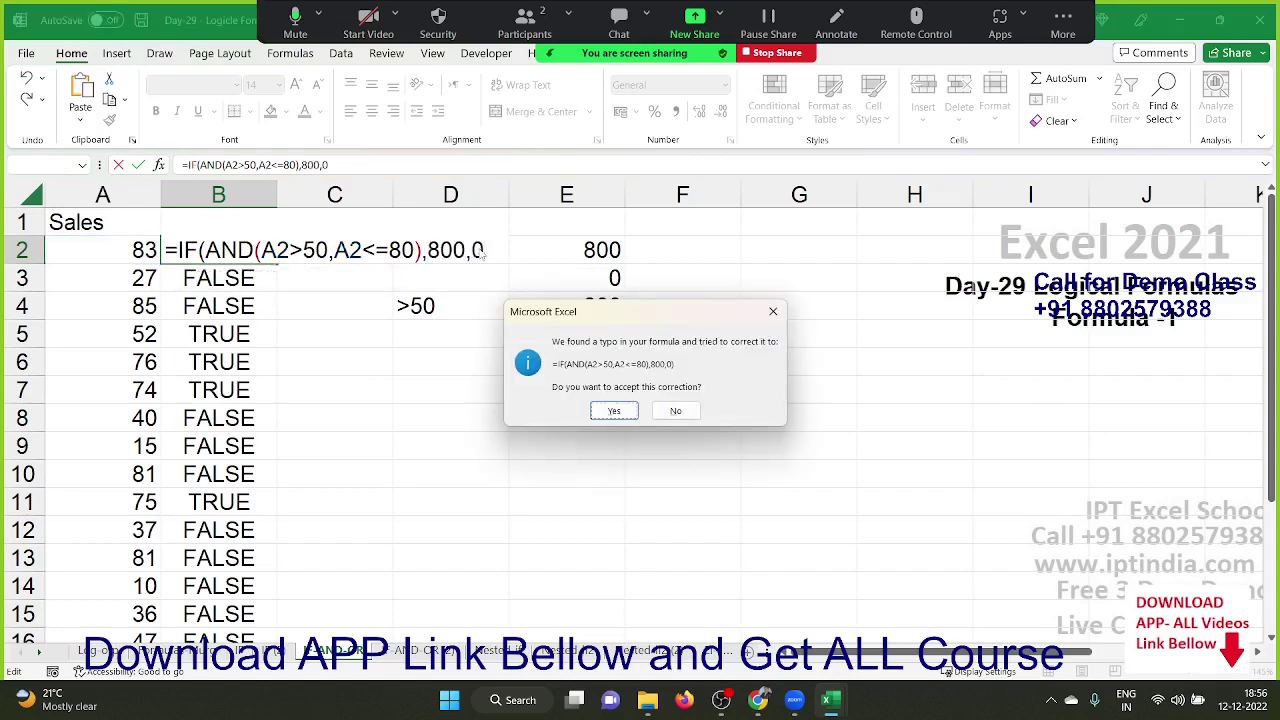
{"action": "key", "text": "Return"}
Fill the IF formula down B2:B22 with Ctrl+D and check the results
{"action": "key", "text": "Up"}
{"action": "key", "text": "ctrl+shift+Down"}
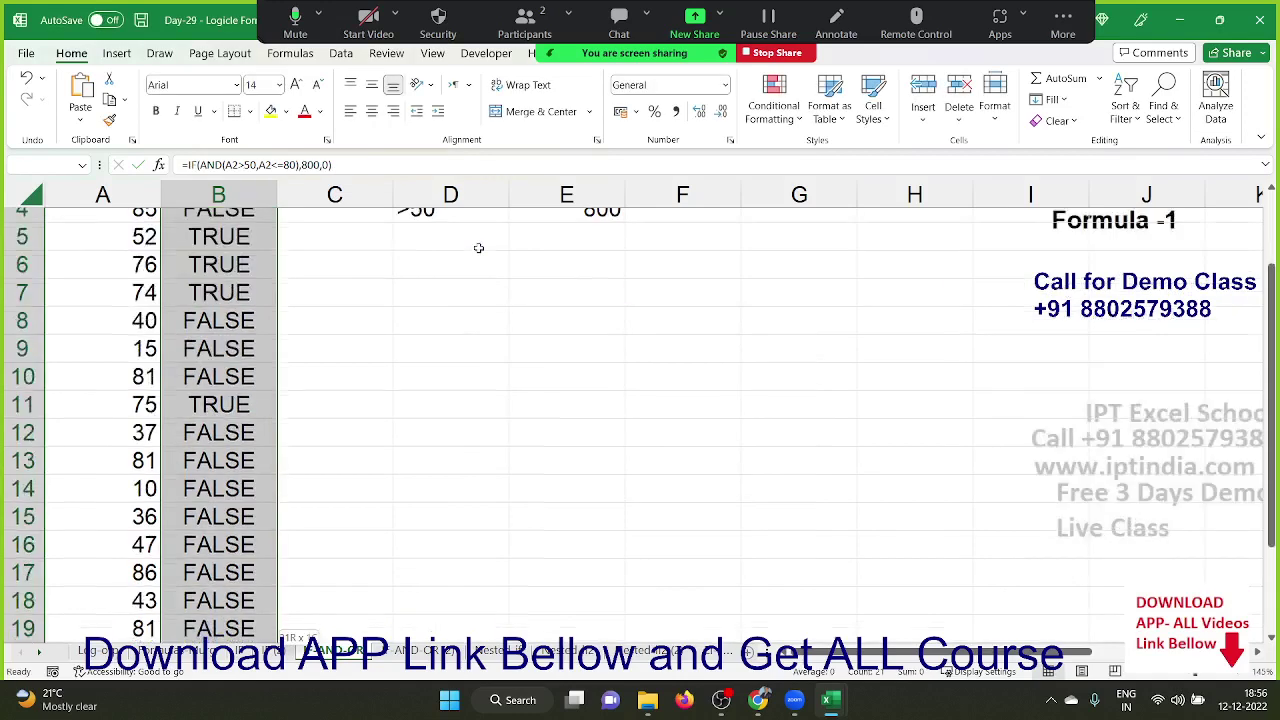
{"action": "key", "text": "ctrl+d"}
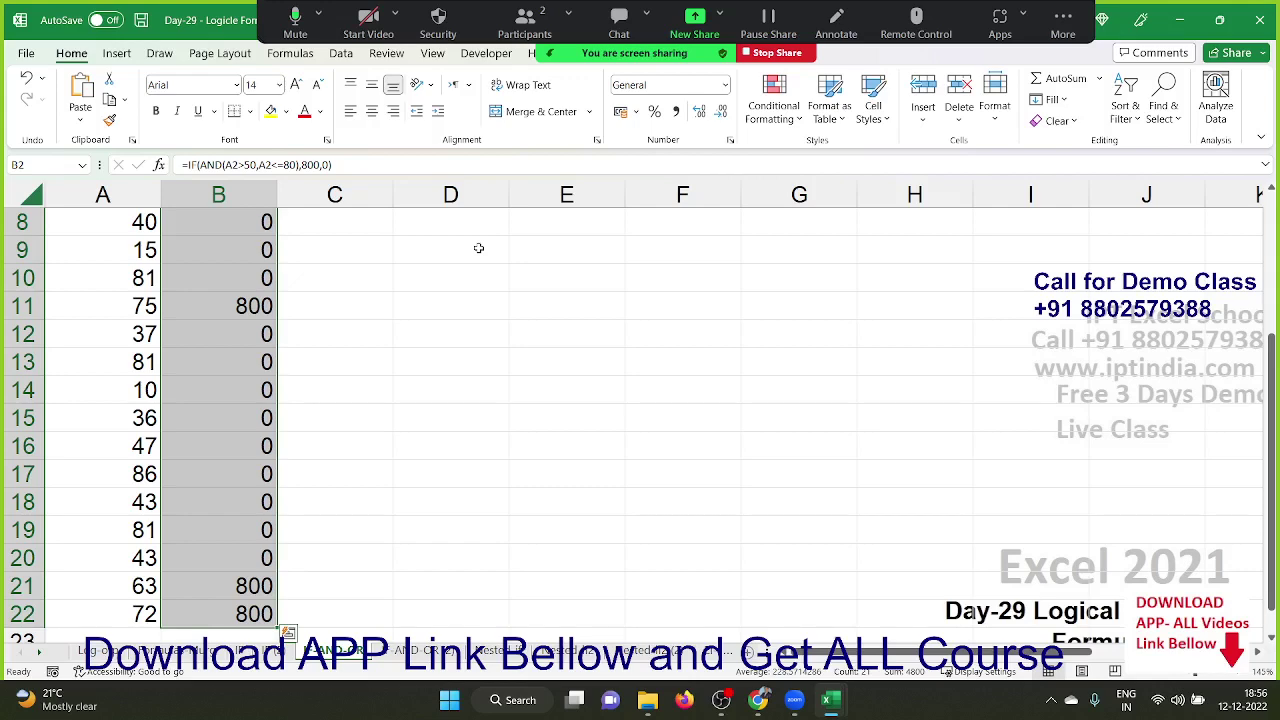
{"action": "key", "text": "Up"}
{"action": "key", "text": "Down"}
{"action": "key", "text": "Down"}
{"action": "key", "text": "Down"}
{"action": "key", "text": "Up"}
{"action": "key", "text": "Up"}
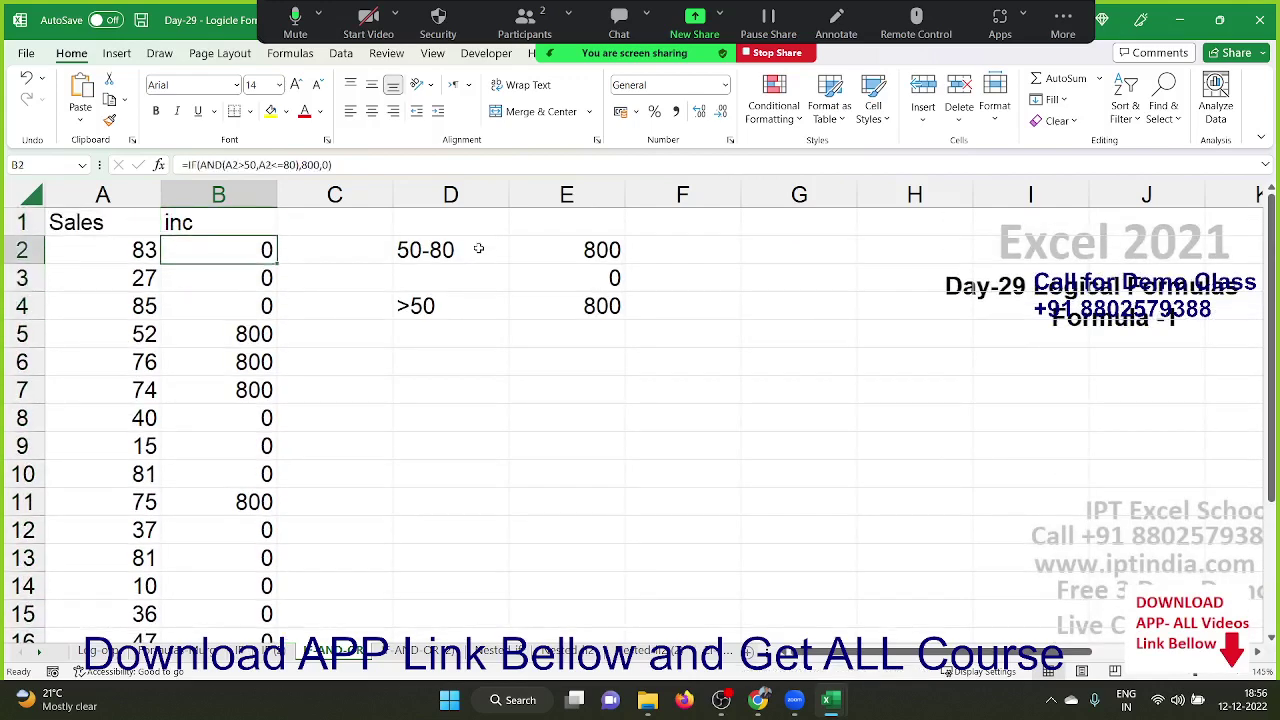
{"action": "key", "text": "Right"}
{"action": "key", "text": "Right"}
{"action": "key", "text": "Right"}
{"action": "key", "text": "Right"}
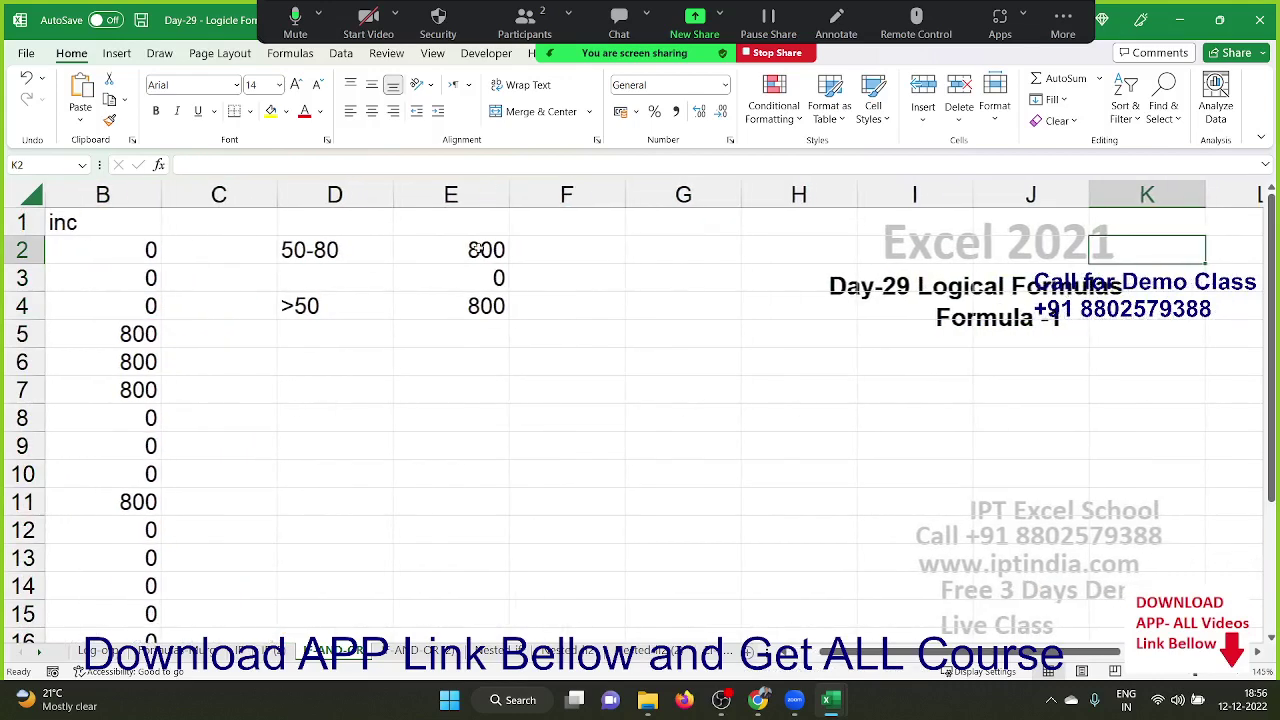
{"action": "key", "text": "Right"}
{"action": "key", "text": "Right"}
{"action": "key", "text": "Left"}
{"action": "key", "text": "Left"}
{"action": "key", "text": "Left"}
{"action": "key", "text": "Left"}
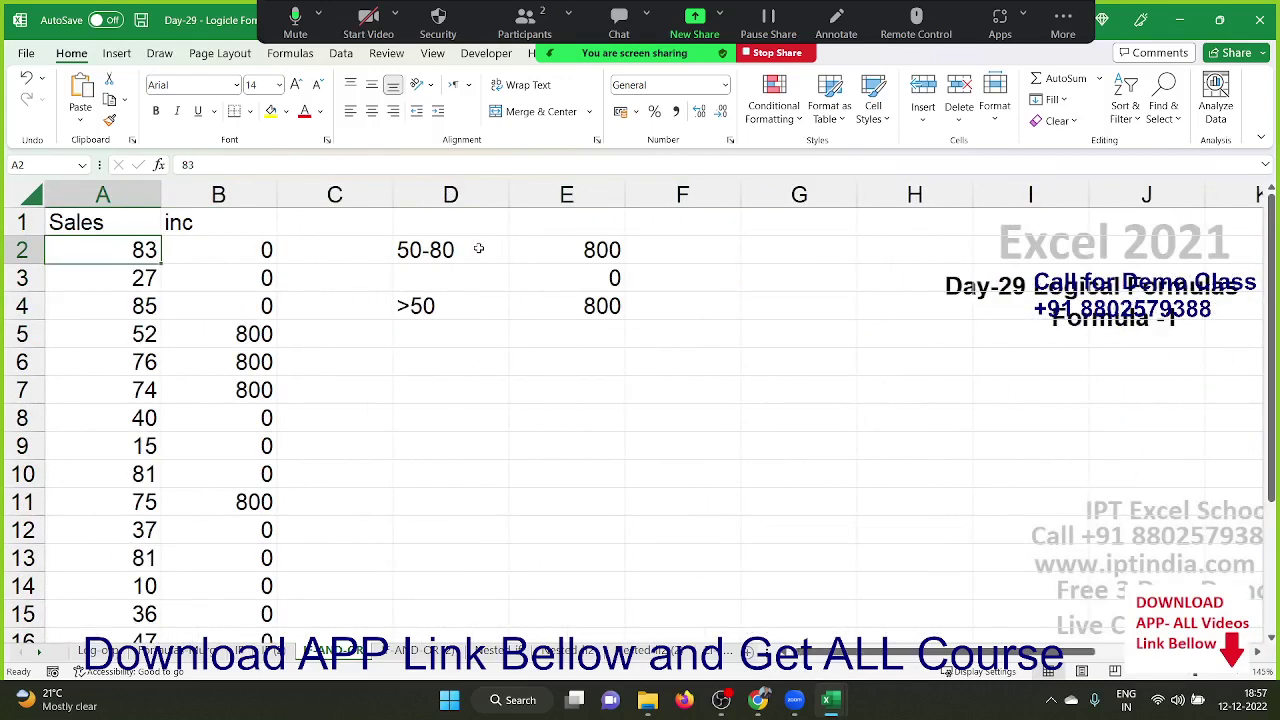
{"action": "key", "text": "Right"}
{"action": "key", "text": "Right"}
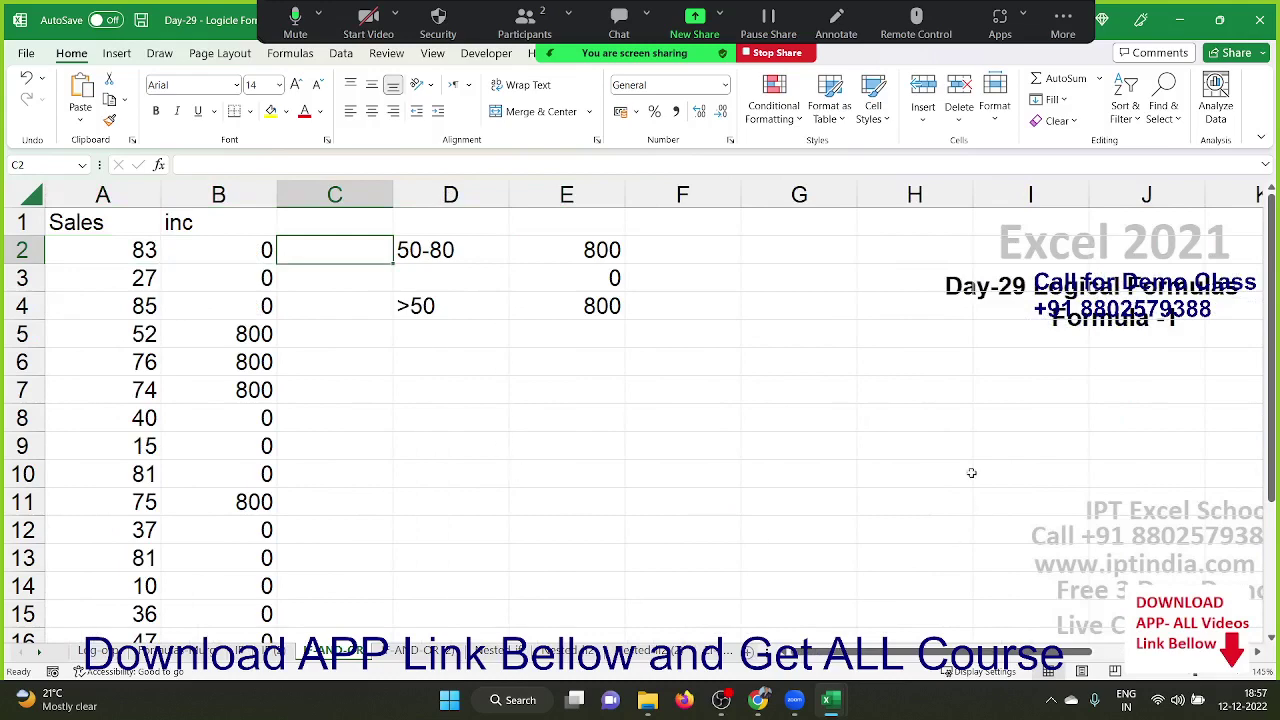
{"action": "scroll", "coordinate": [1094, 602], "scroll_direction": "down", "scroll_amount": 1}
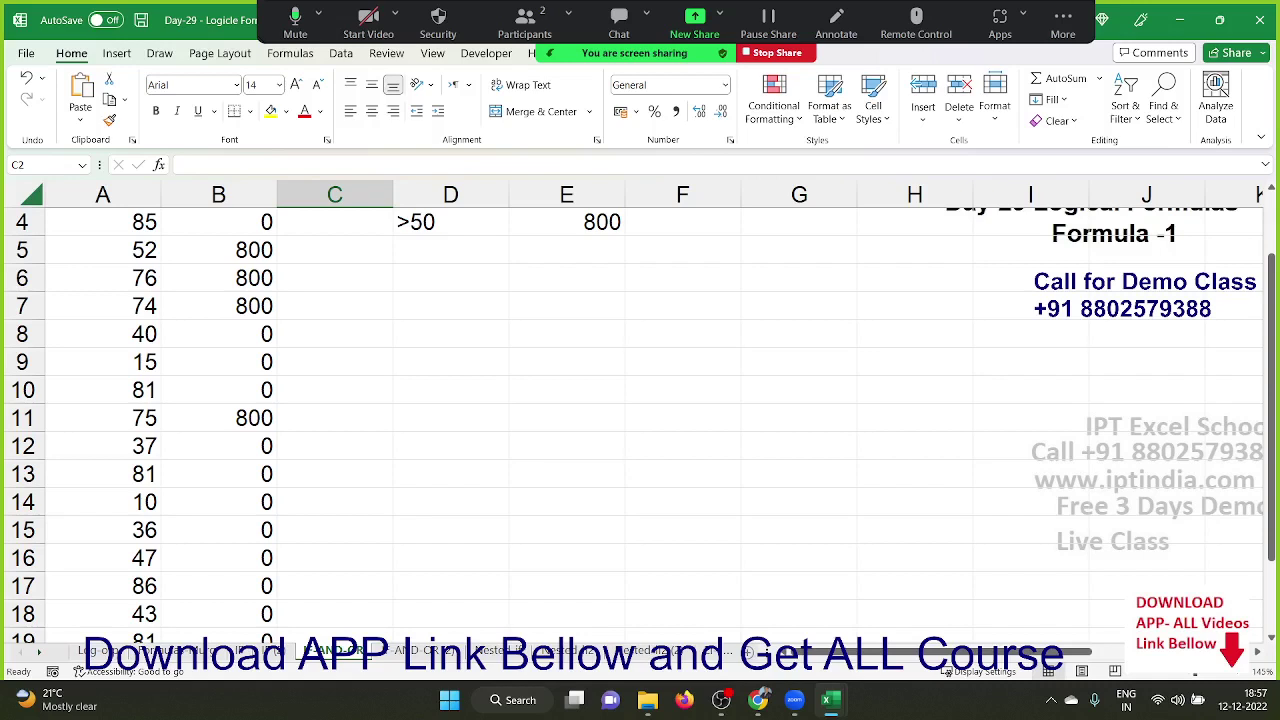
{"action": "left_click", "coordinate": [759, 699]}
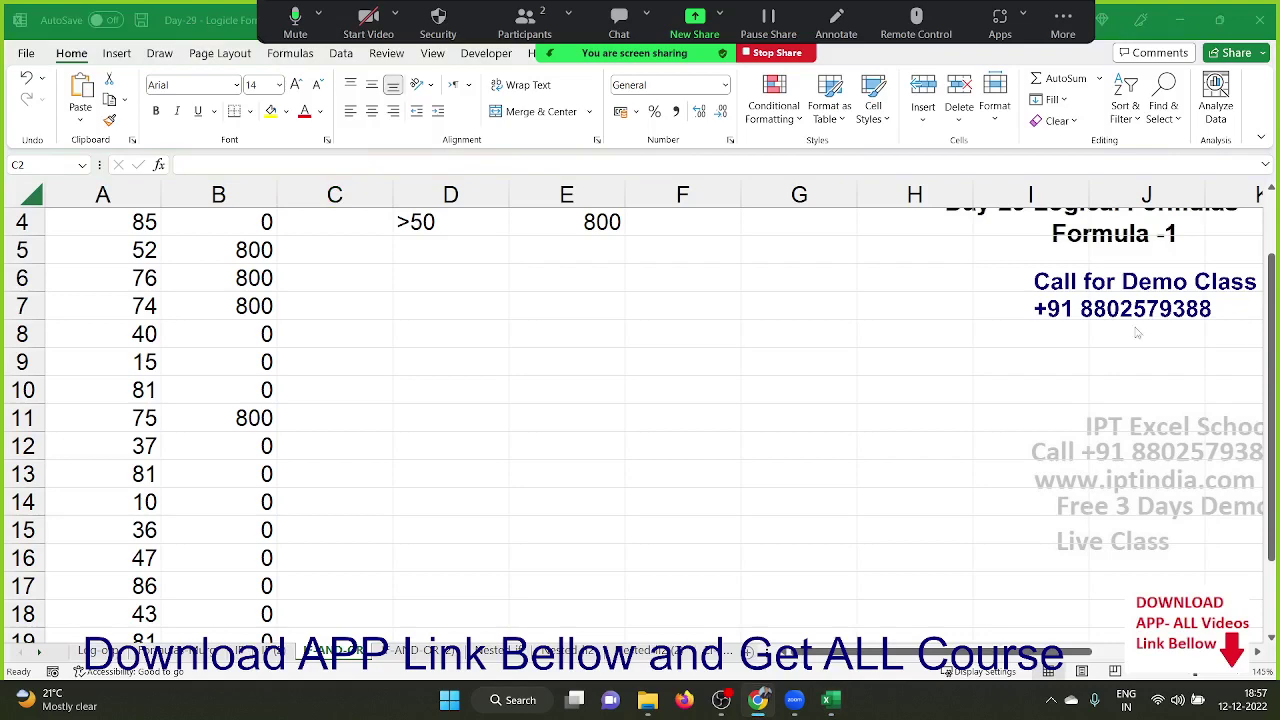
{"action": "left_click", "coordinate": [460, 304]}
{"action": "scroll", "coordinate": [460, 304], "scroll_direction": "up", "scroll_amount": 1}
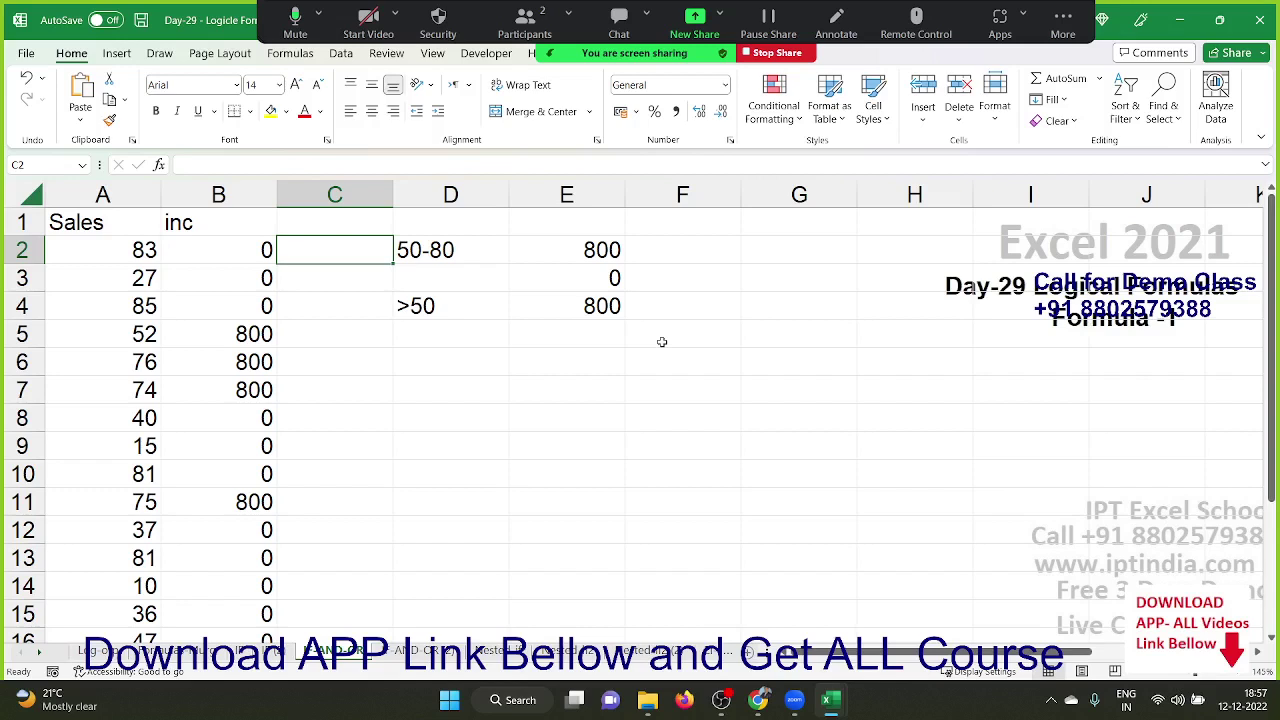
{"action": "left_click", "coordinate": [560, 337]}
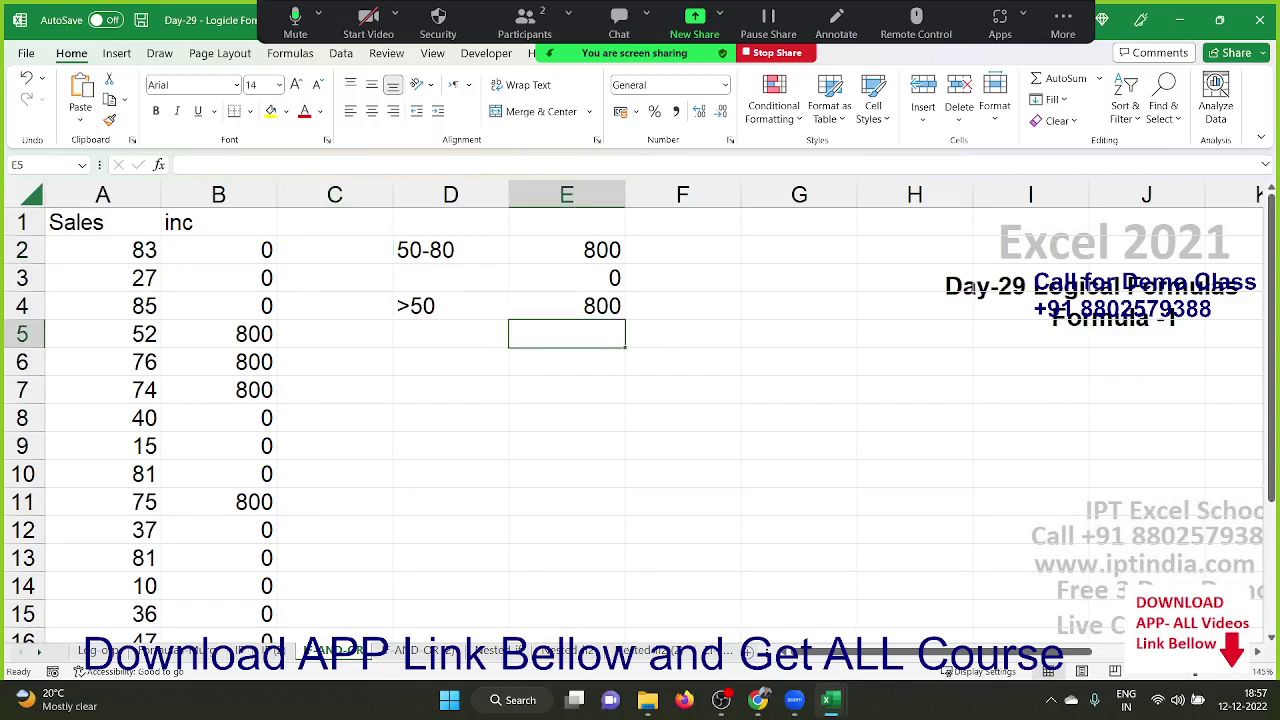
Clear the old OFF/OPEN results from column N and begin a new formula in N2
{"action": "left_click", "coordinate": [980, 271]}
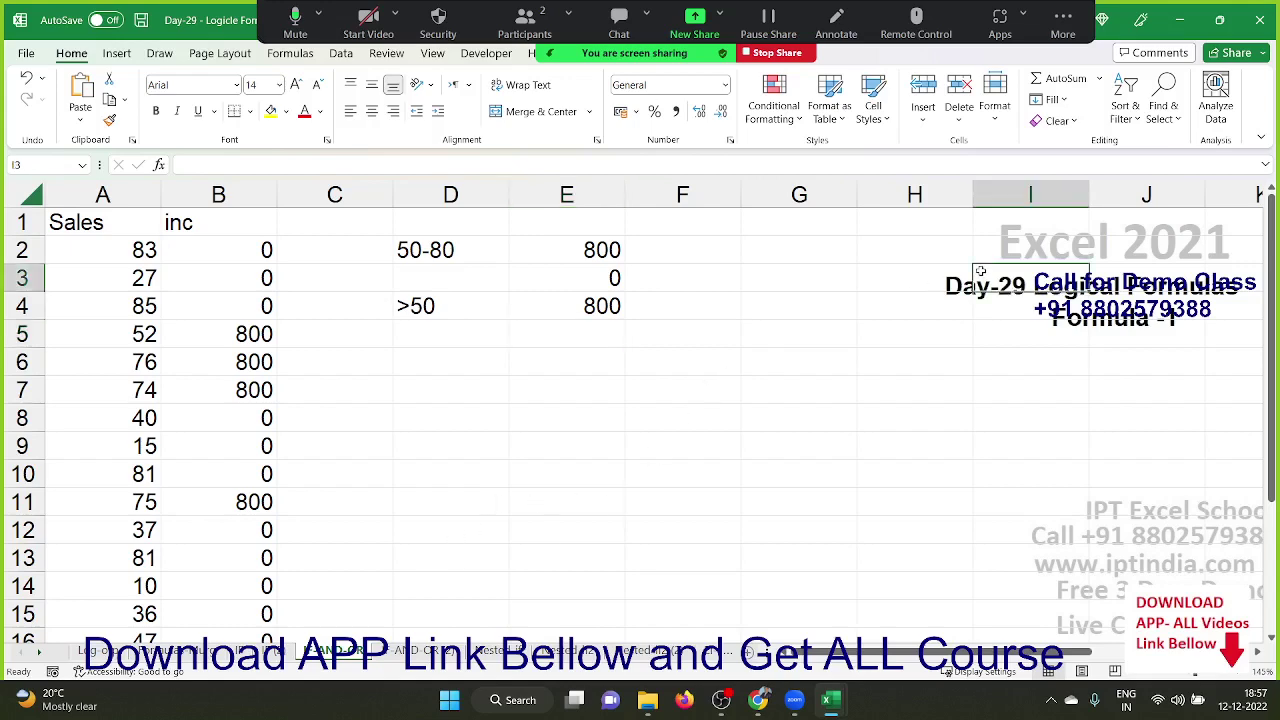
{"action": "scroll", "coordinate": [980, 271], "scroll_direction": "right", "scroll_amount": 6}
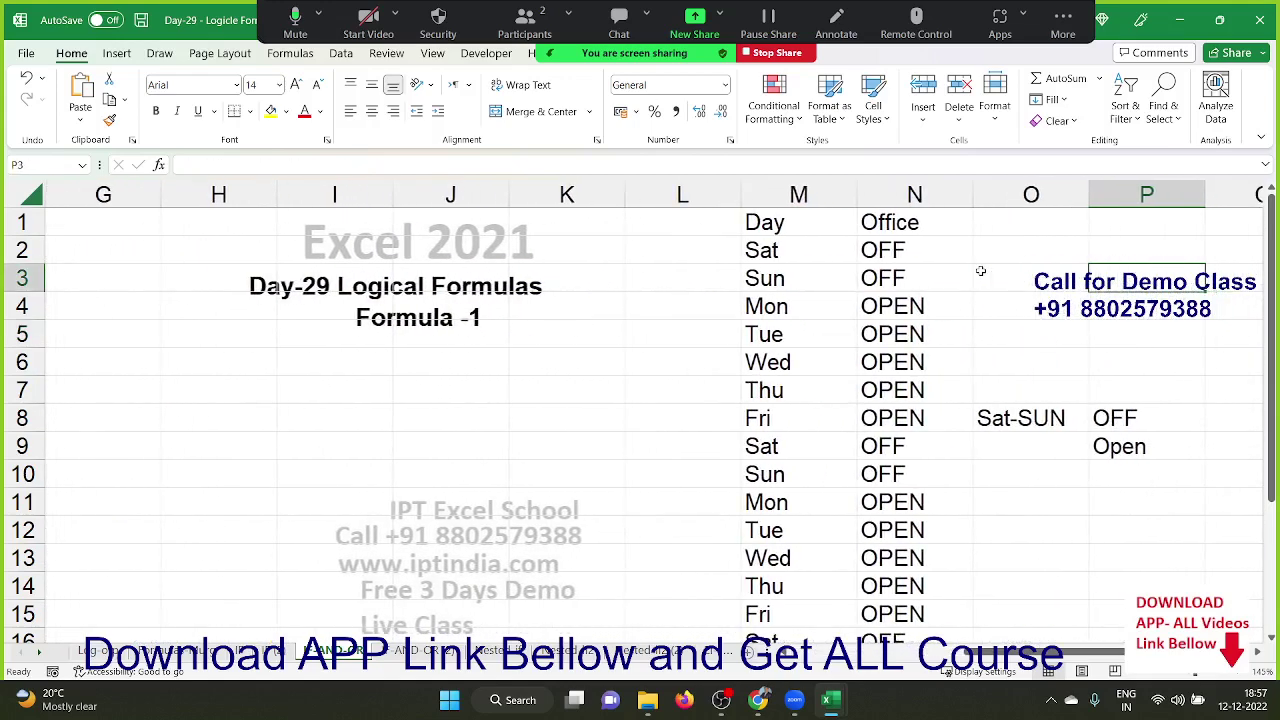
{"action": "left_click", "coordinate": [970, 262]}
{"action": "double_click", "coordinate": [980, 271]}
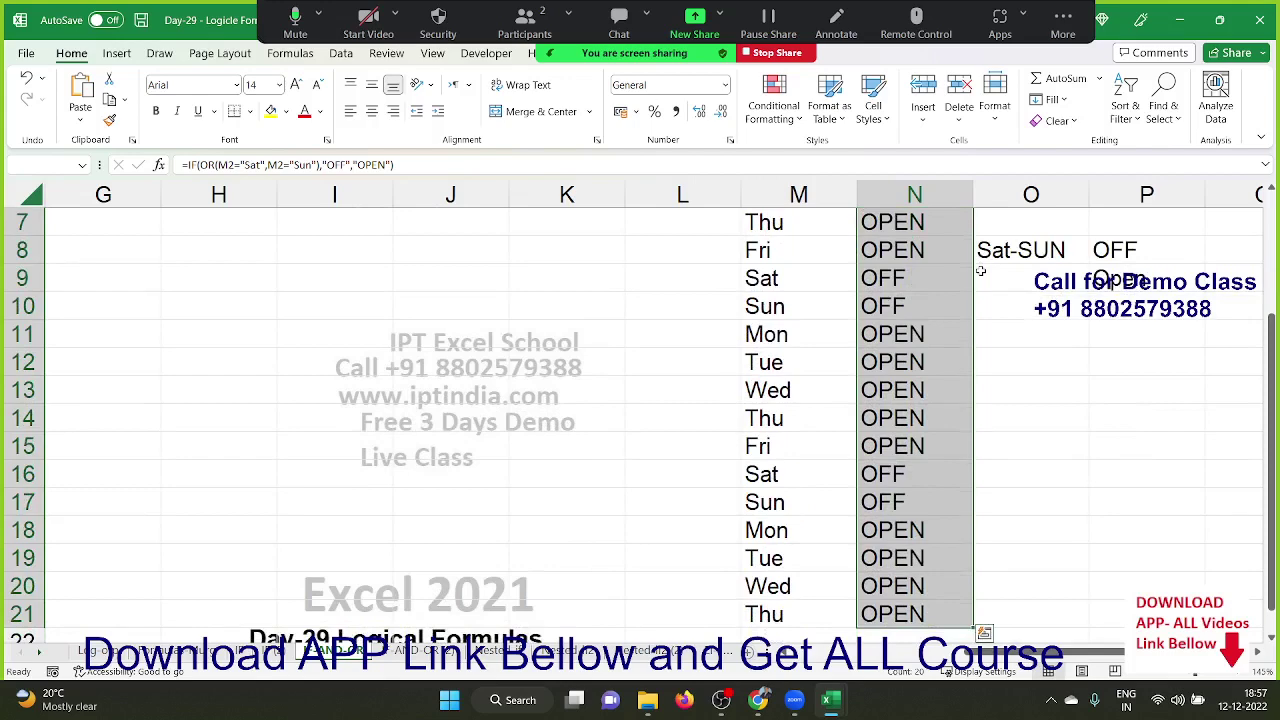
{"action": "key", "text": "ctrl+z"}
{"action": "key", "text": "ctrl+z"}
{"action": "key", "text": "Up"}
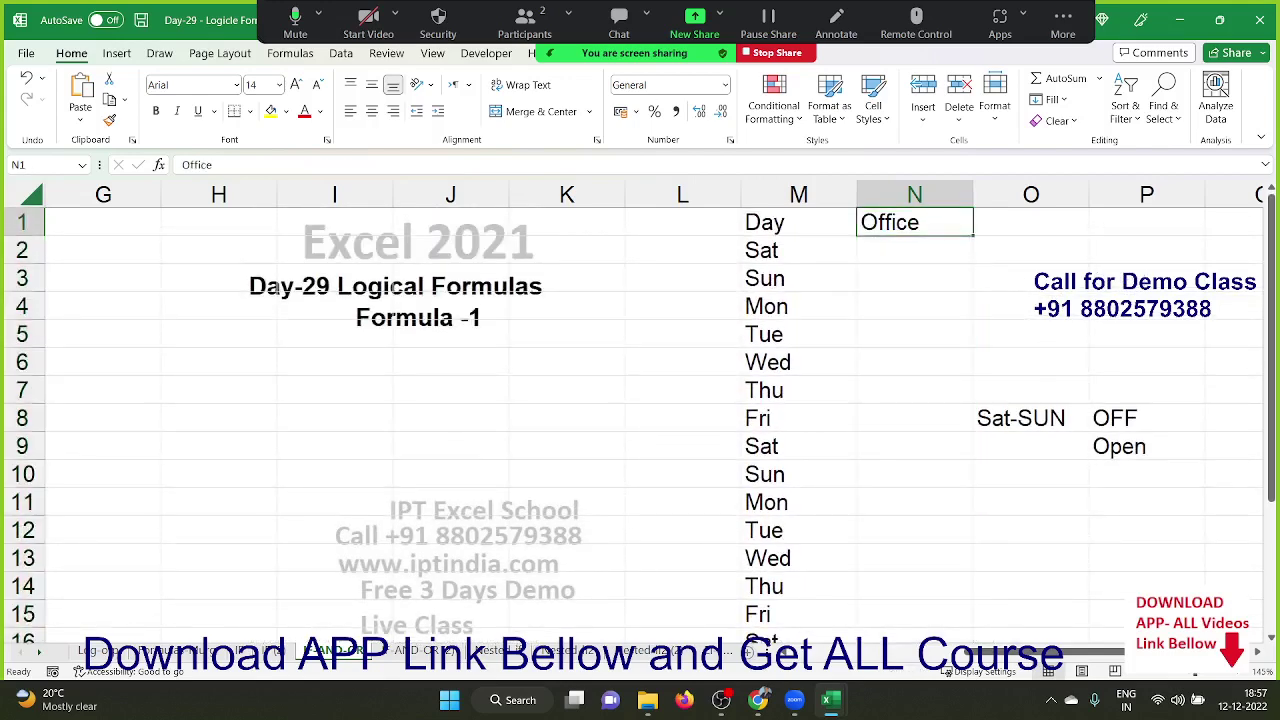
{"action": "left_click", "coordinate": [919, 254]}
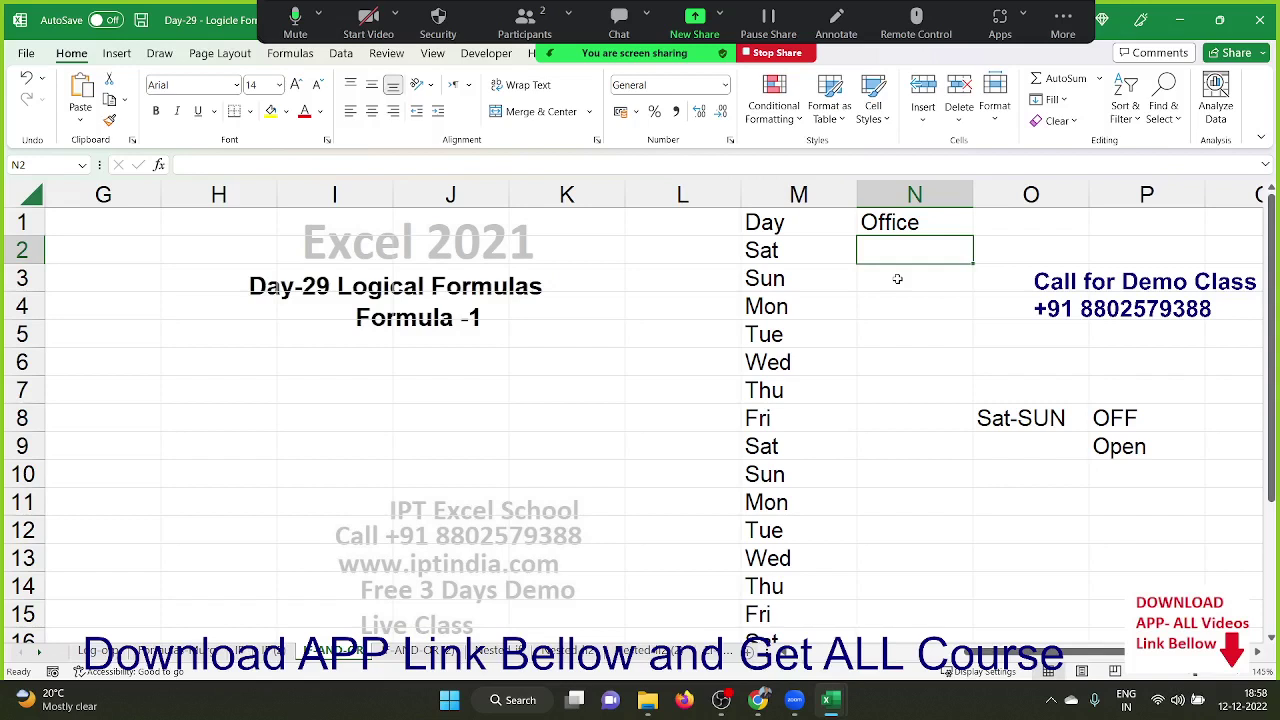
{"action": "type", "text": "="}
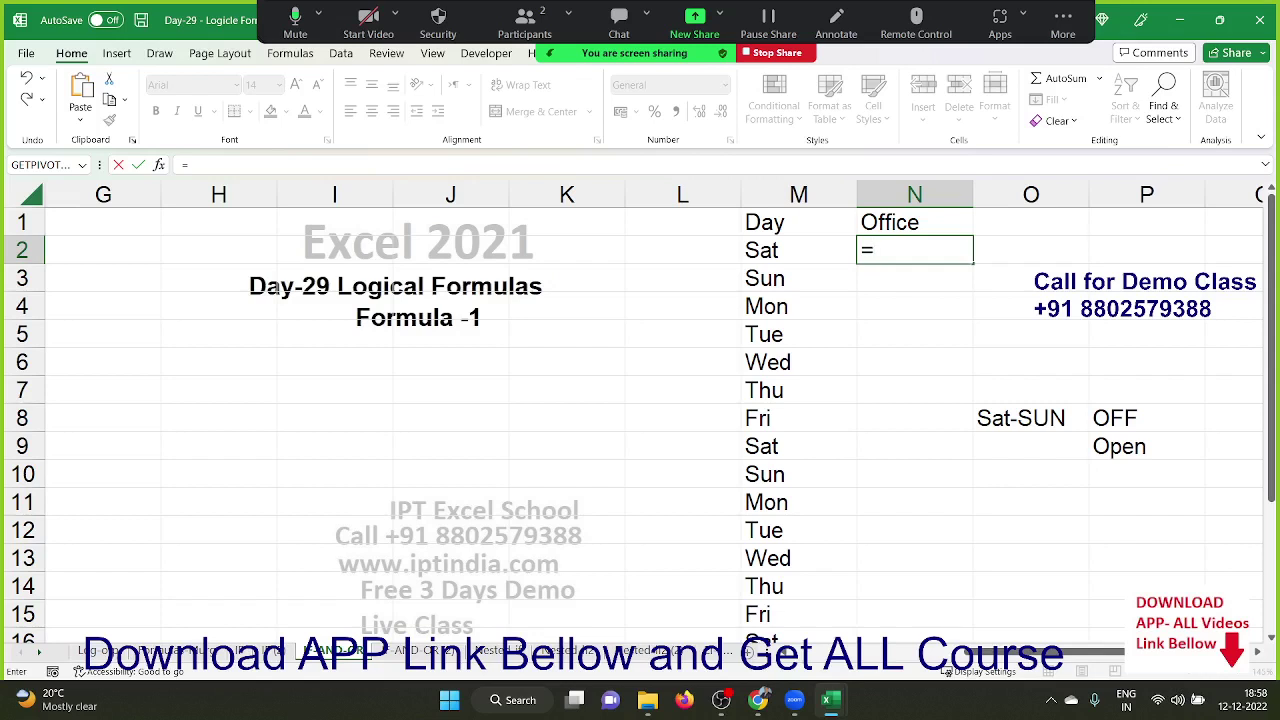
Enter =OR(M2="SAT",M2="SUN") in N2 to test for weekend days
{"action": "key", "text": "alt+Tab"}
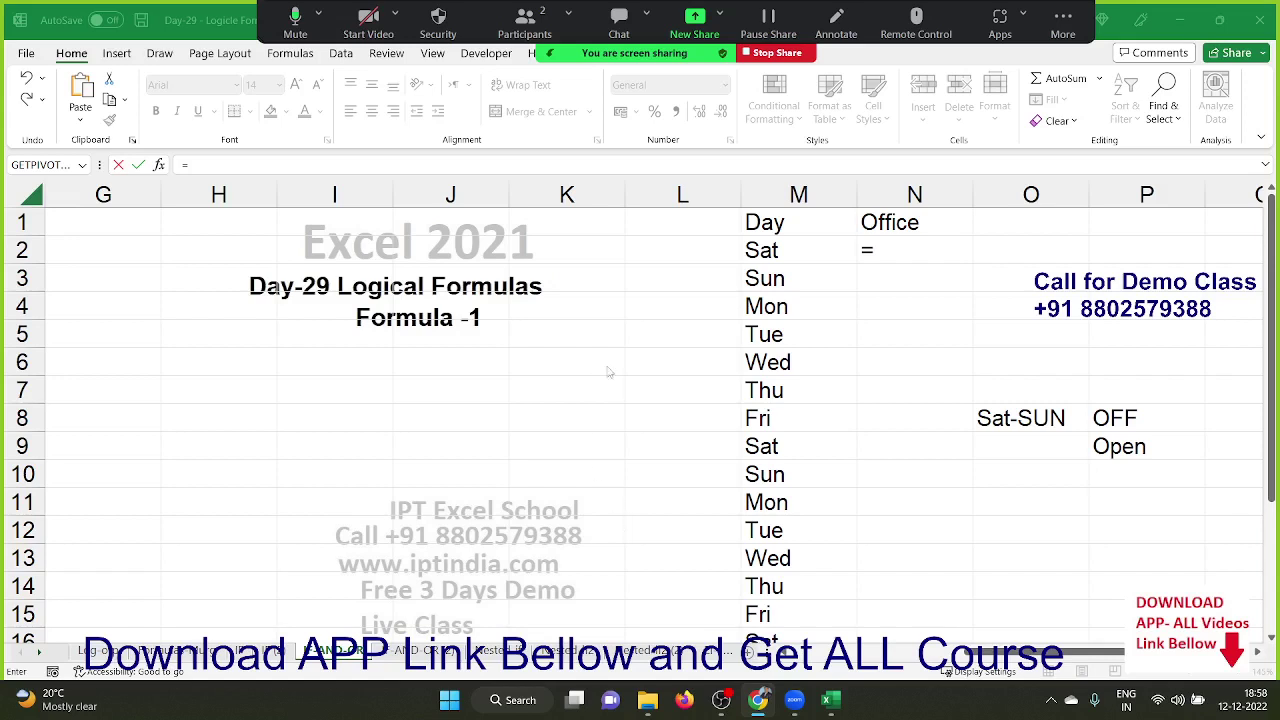
{"action": "left_click", "coordinate": [946, 258]}
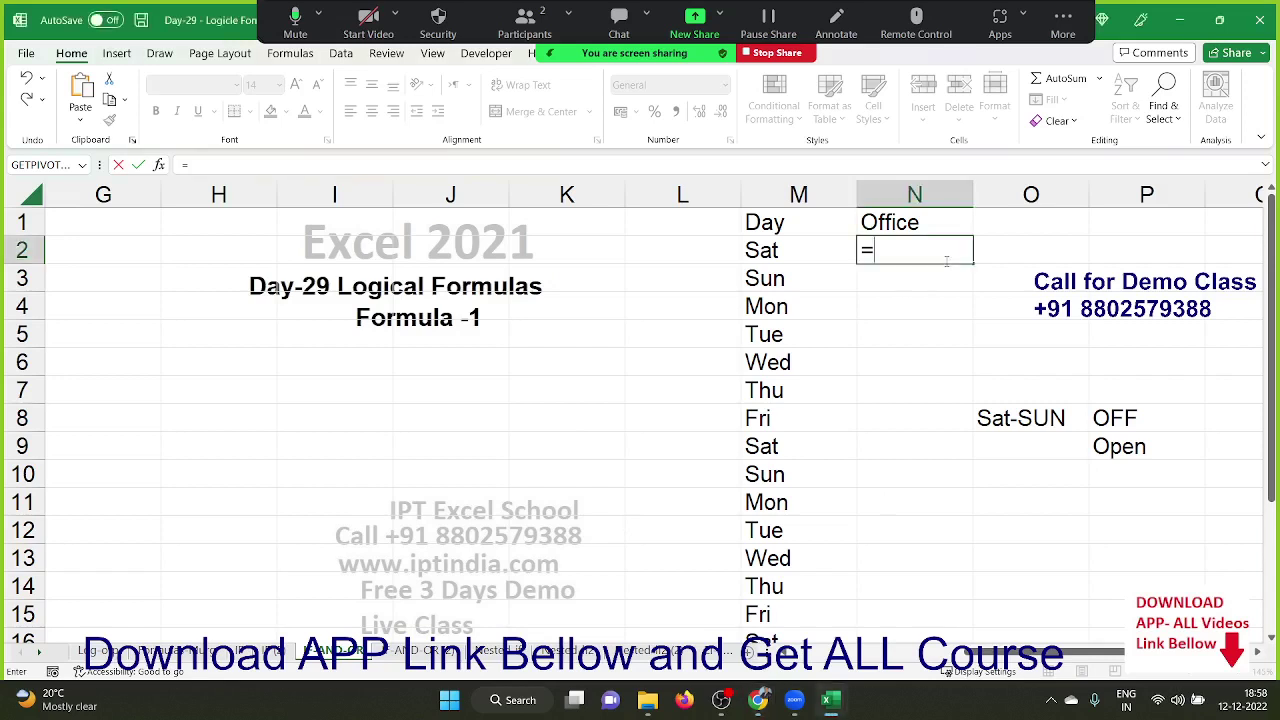
{"action": "type", "text": "or"}
{"action": "key", "text": "Tab"}
{"action": "left_click", "coordinate": [770, 240]}
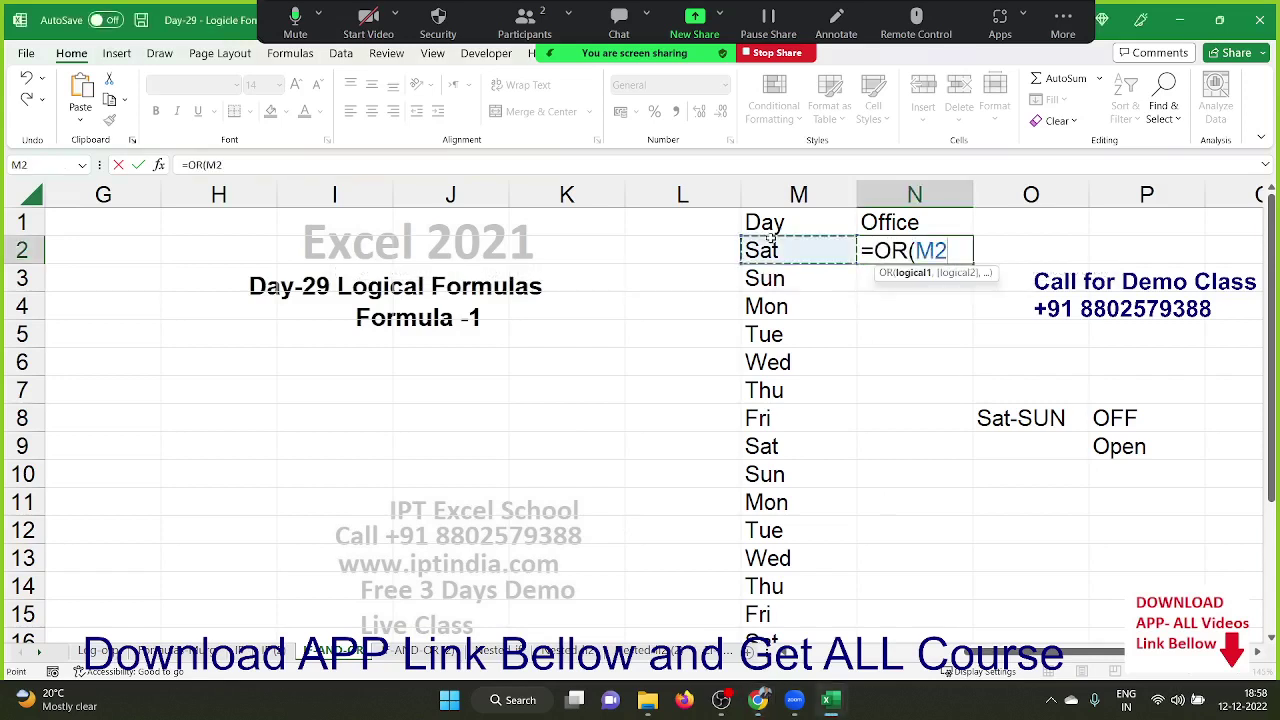
{"action": "type", "text": "=\"S"}
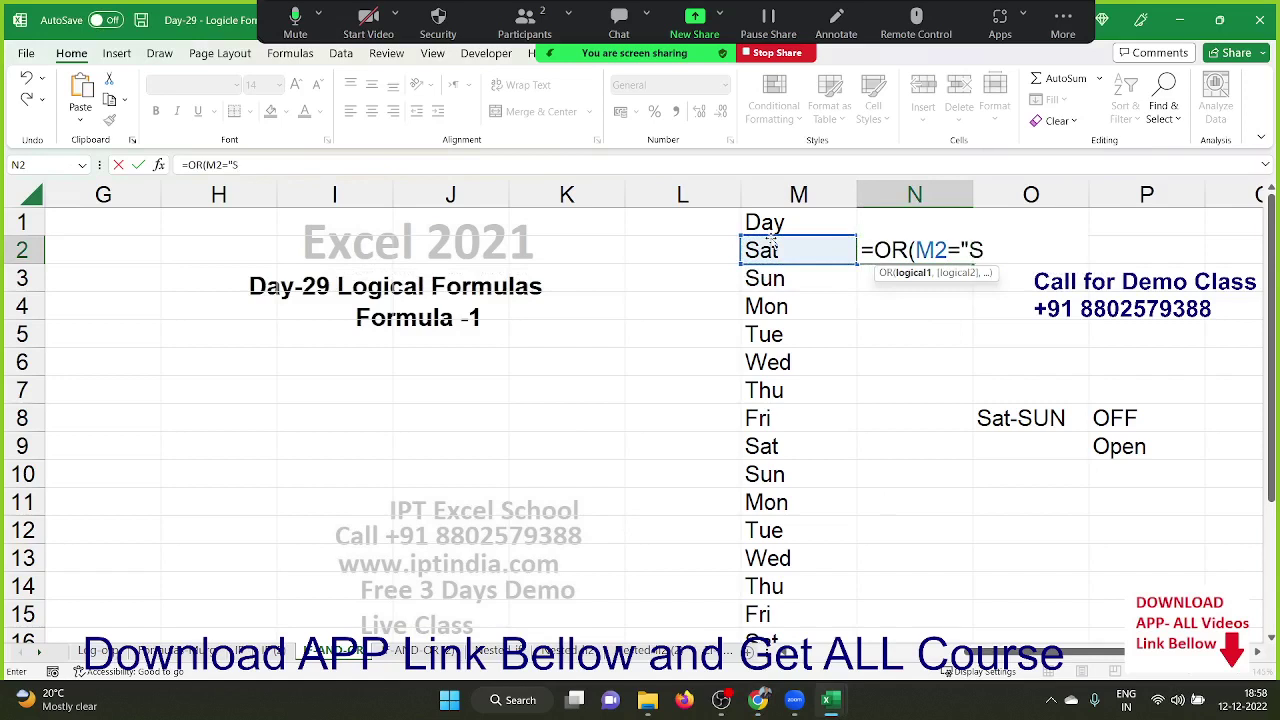
{"action": "type", "text": "AT\""}
{"action": "type", "text": ","}
{"action": "left_click", "coordinate": [771, 240]}
{"action": "type", "text": "=\""}
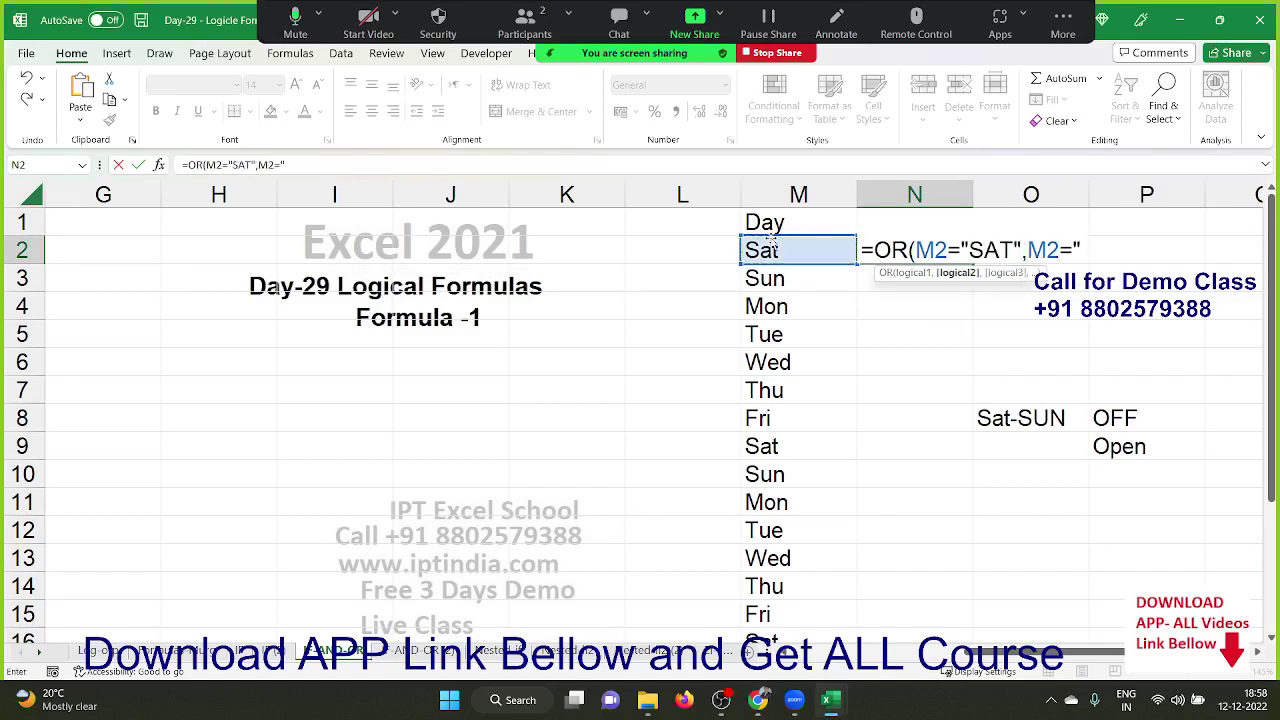
{"action": "type", "text": "SUN\""}
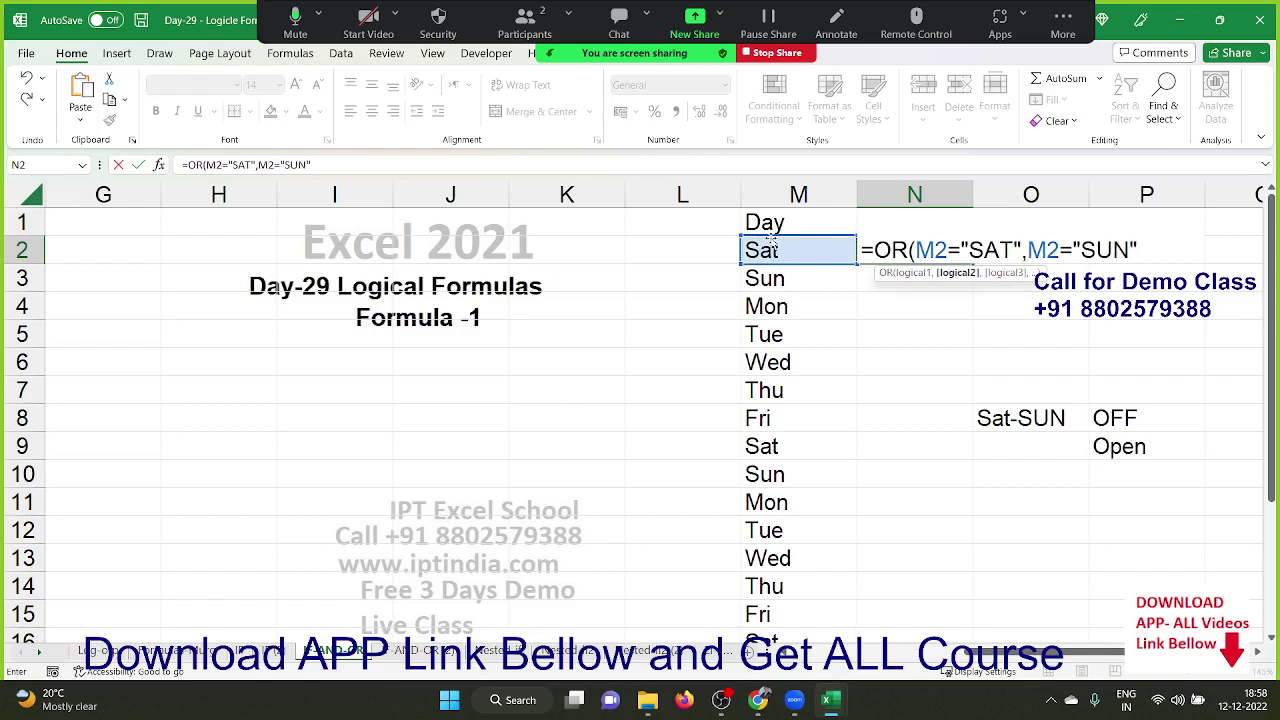
{"action": "type", "text": ")"}
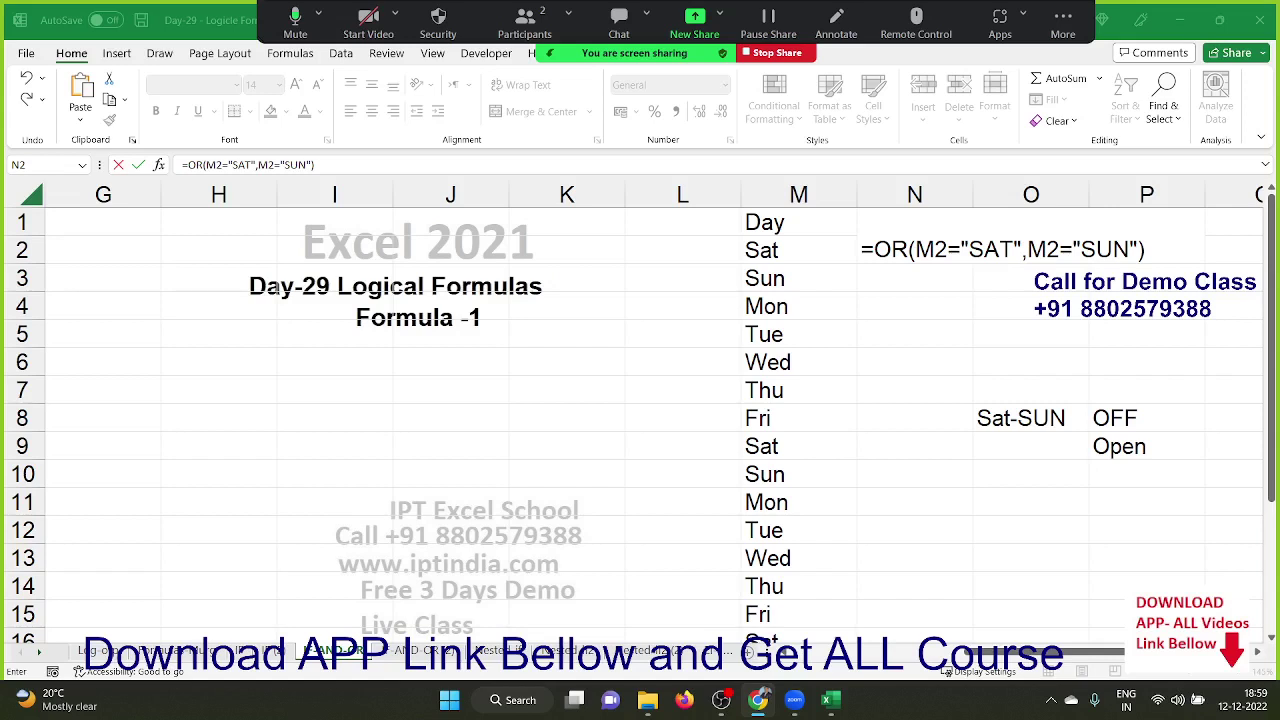
{"action": "key", "text": "Return"}
Wrap N2 in IF returning "OFF" for SAT/SUN and "Open" otherwise, and fill it down
{"action": "left_click", "coordinate": [900, 243]}
{"action": "double_click", "coordinate": [900, 243]}
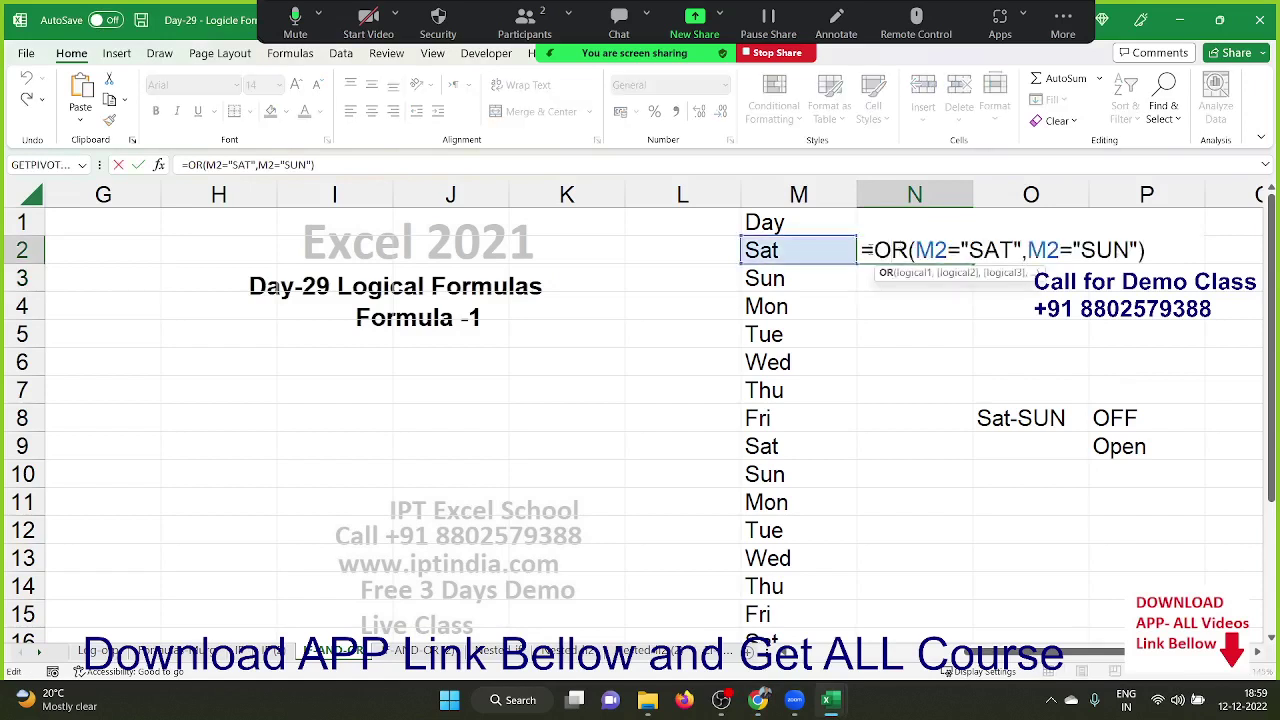
{"action": "type", "text": "if("}
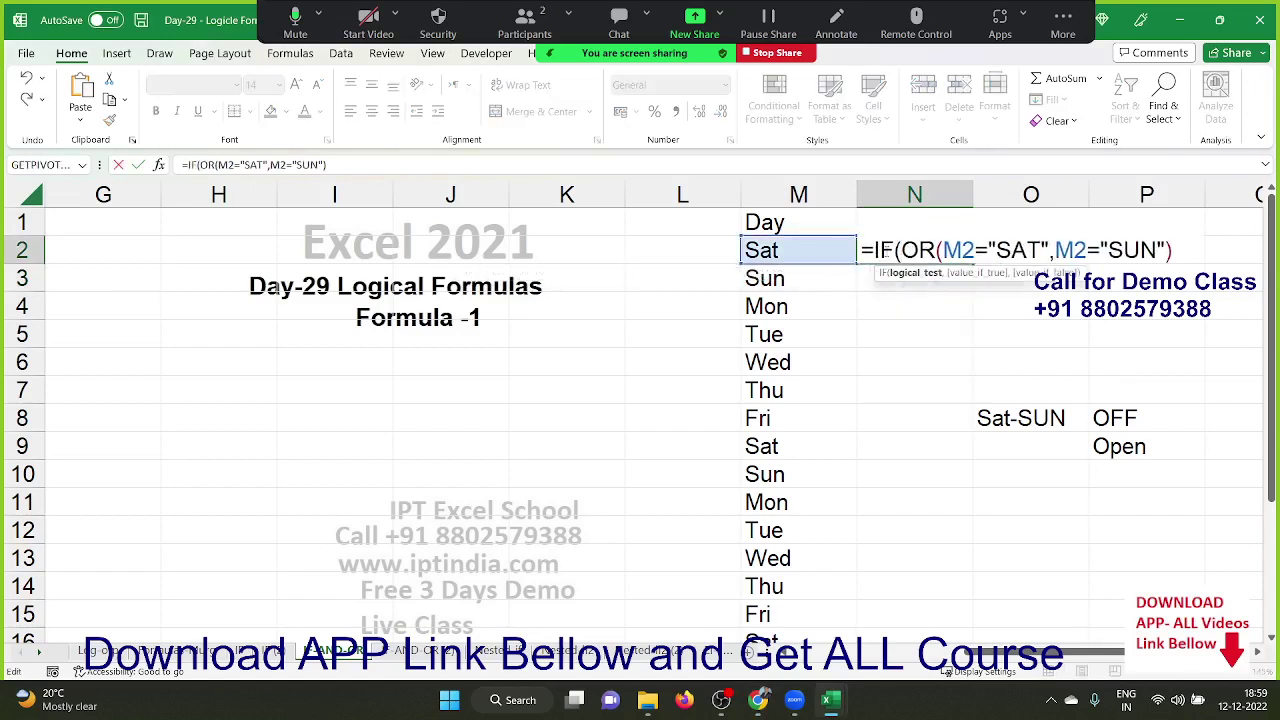
{"action": "left_click", "coordinate": [1196, 249]}
{"action": "type", "text": ",\""}
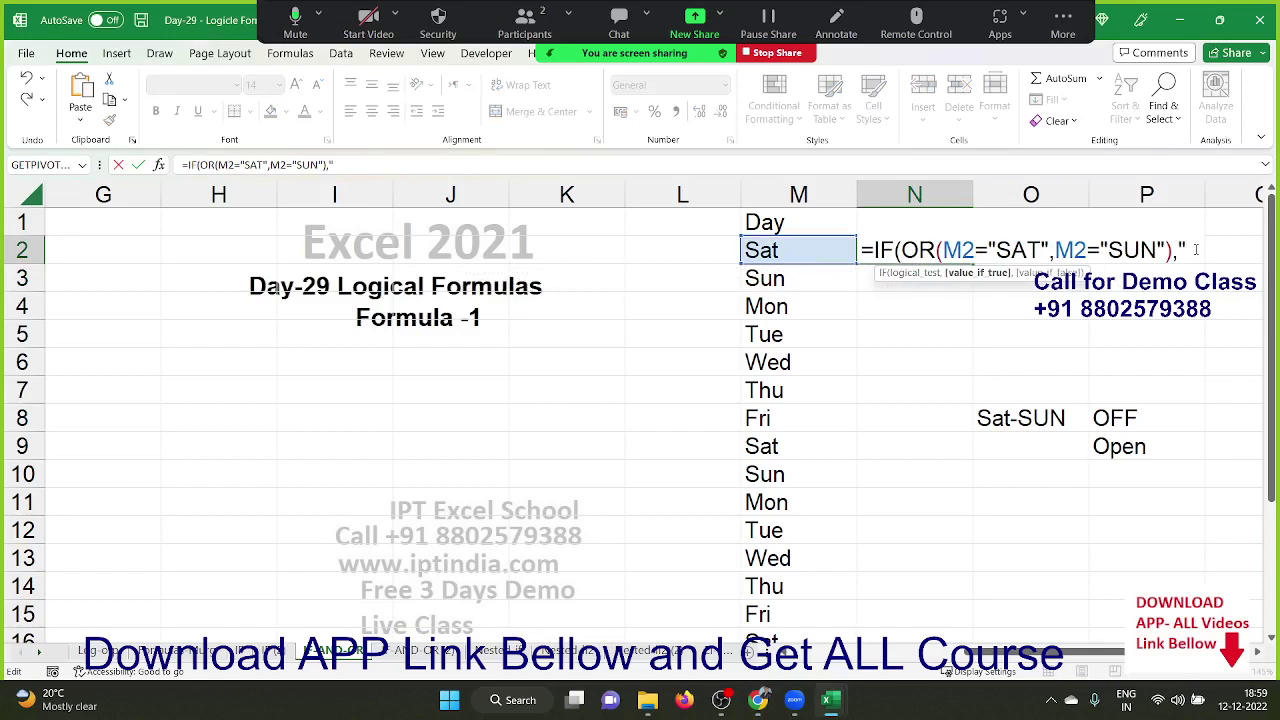
{"action": "type", "text": "OFF"}
{"action": "type", "text": "\","}
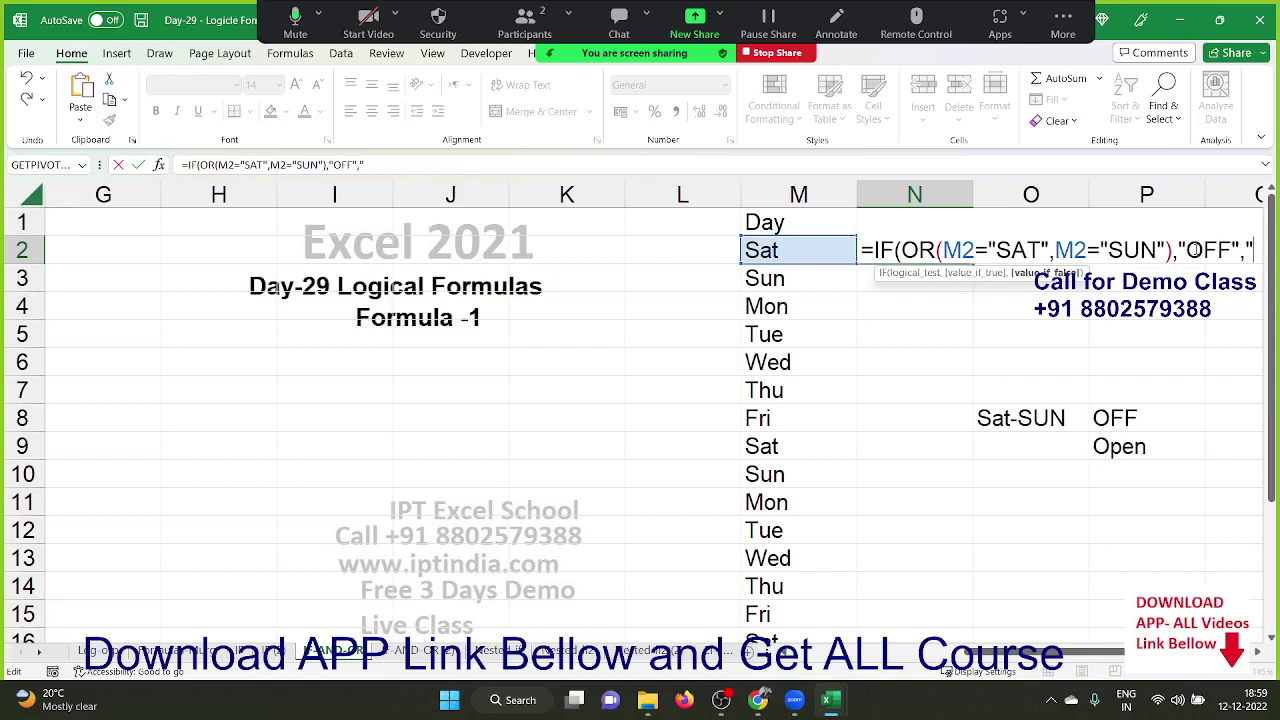
{"action": "type", "text": "\"Open\""}
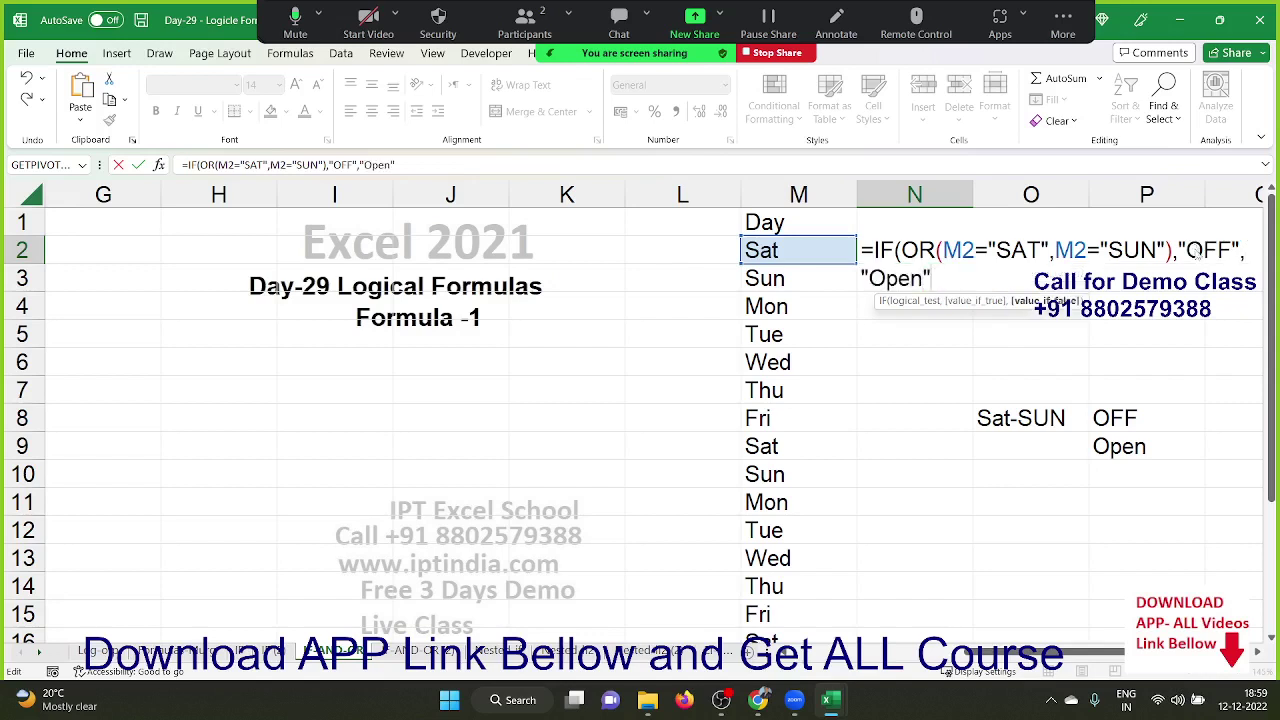
{"action": "key", "text": "Return"}
{"action": "key", "text": "Return"}
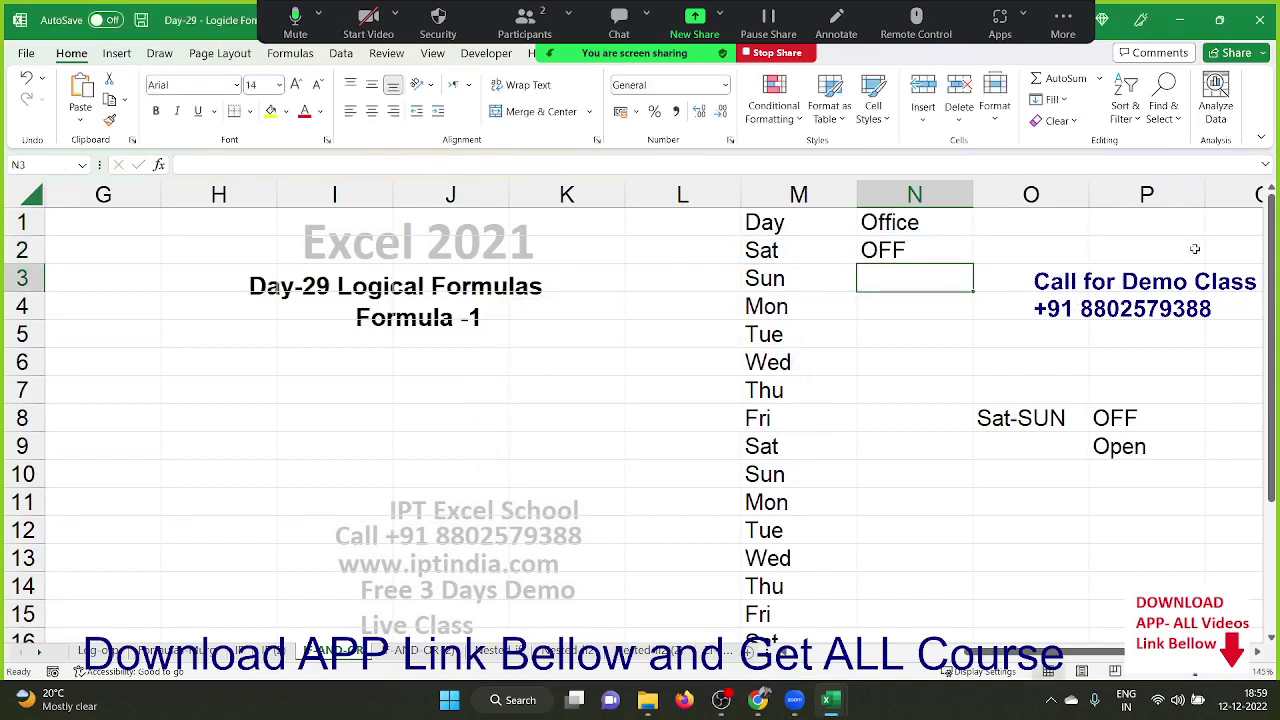
{"action": "key", "text": "Up"}
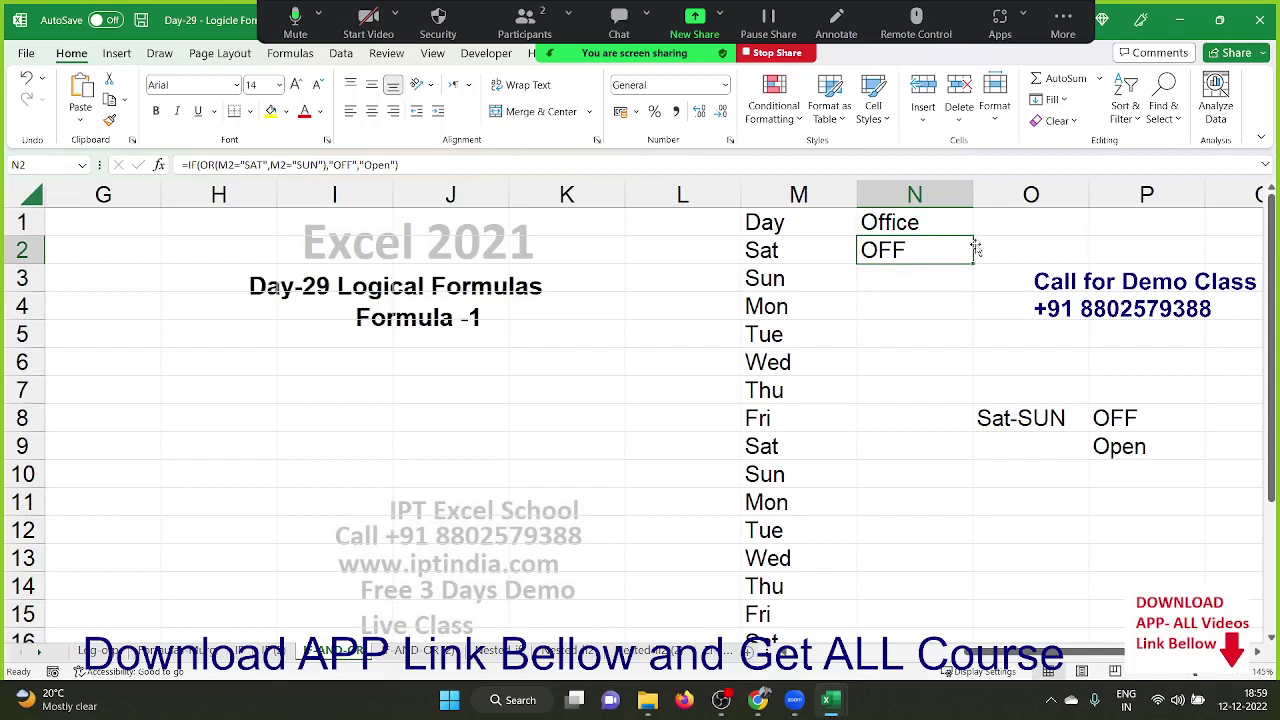
{"action": "double_click", "coordinate": [972, 264]}
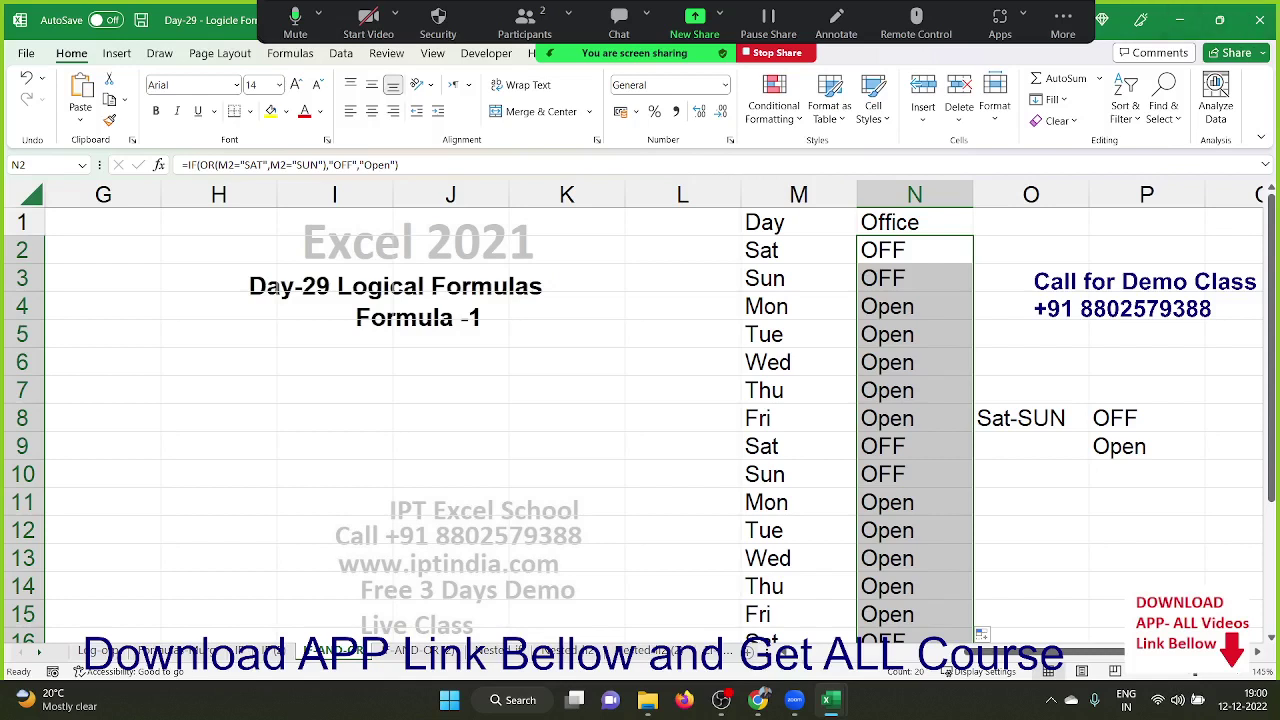
Return from the browser to the sheet and select the Sun and Mon cells M3:M4
{"action": "left_click", "coordinate": [758, 699]}
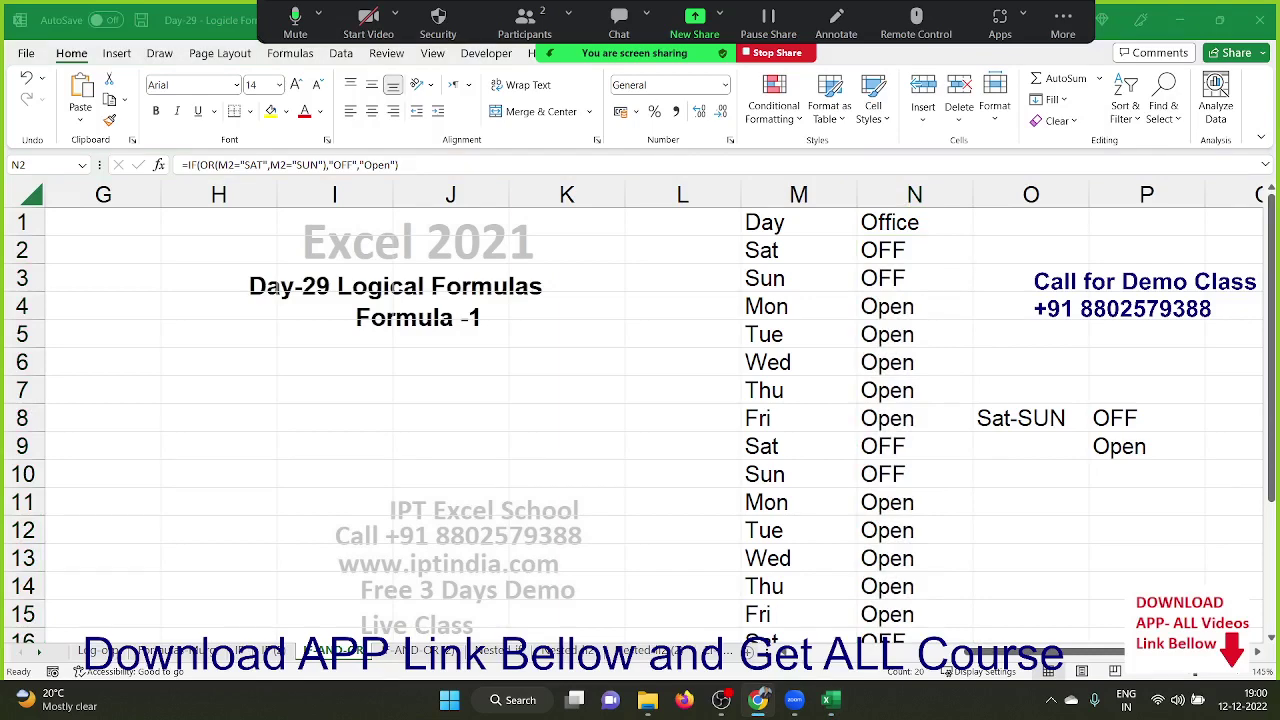
{"action": "left_click", "coordinate": [807, 329]}
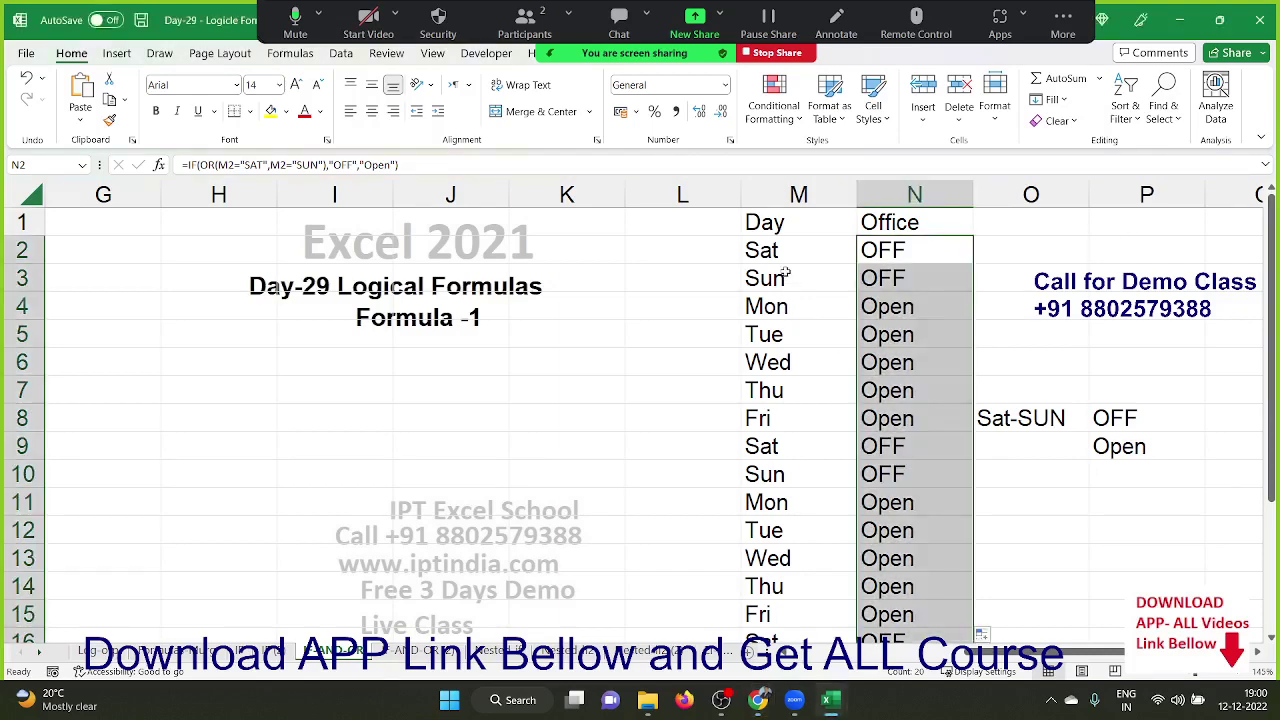
{"action": "left_click", "coordinate": [788, 281]}
{"action": "left_click_drag", "start_coordinate": [788, 281], "coordinate": [795, 306]}
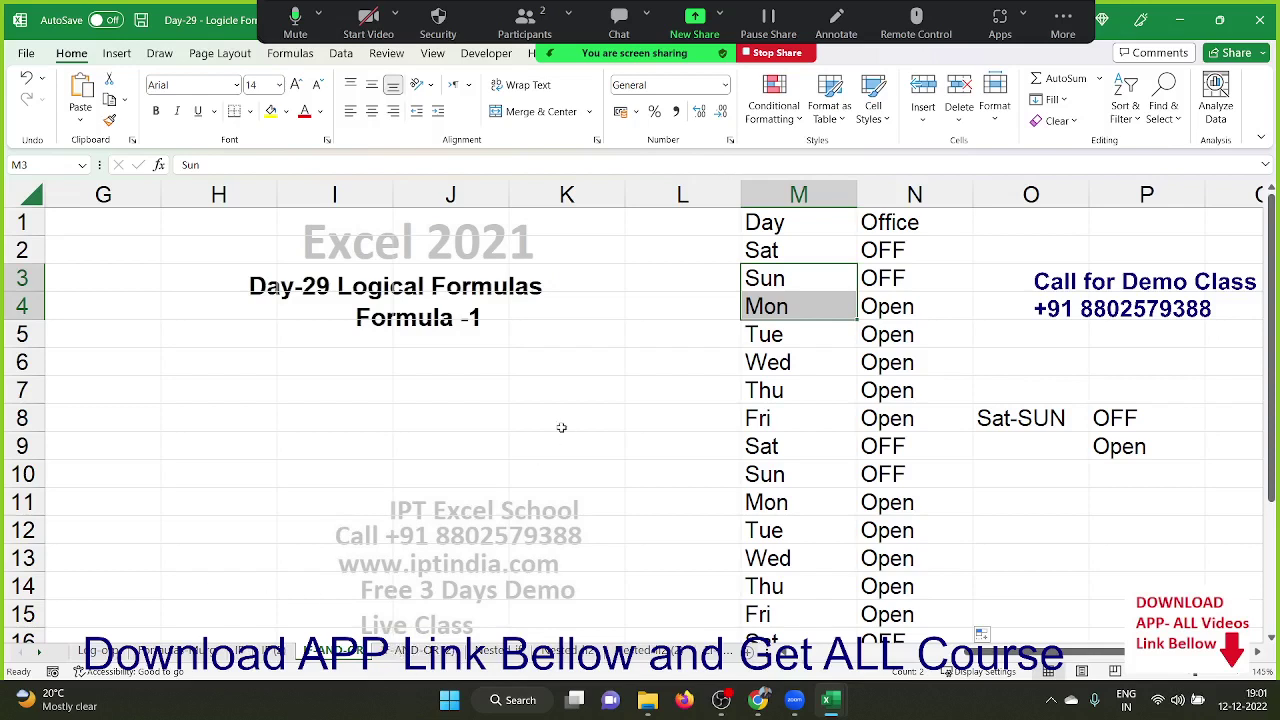
{"action": "left_click", "coordinate": [738, 340]}
{"action": "left_click", "coordinate": [801, 305]}
{"action": "left_click", "coordinate": [1207, 256]}
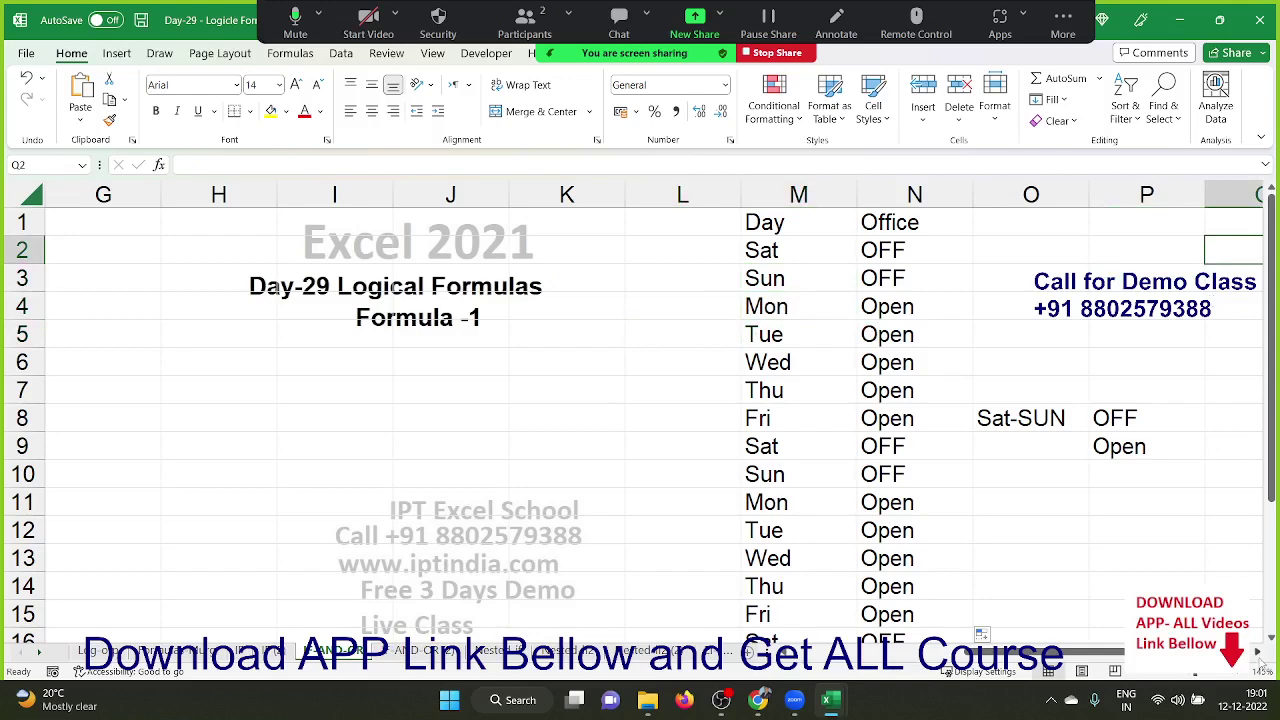
{"action": "scroll", "coordinate": [821, 237], "scroll_direction": "right", "scroll_amount": 2}
{"action": "scroll", "coordinate": [821, 237], "scroll_direction": "right", "scroll_amount": 2}
{"action": "left_click", "coordinate": [814, 218]}
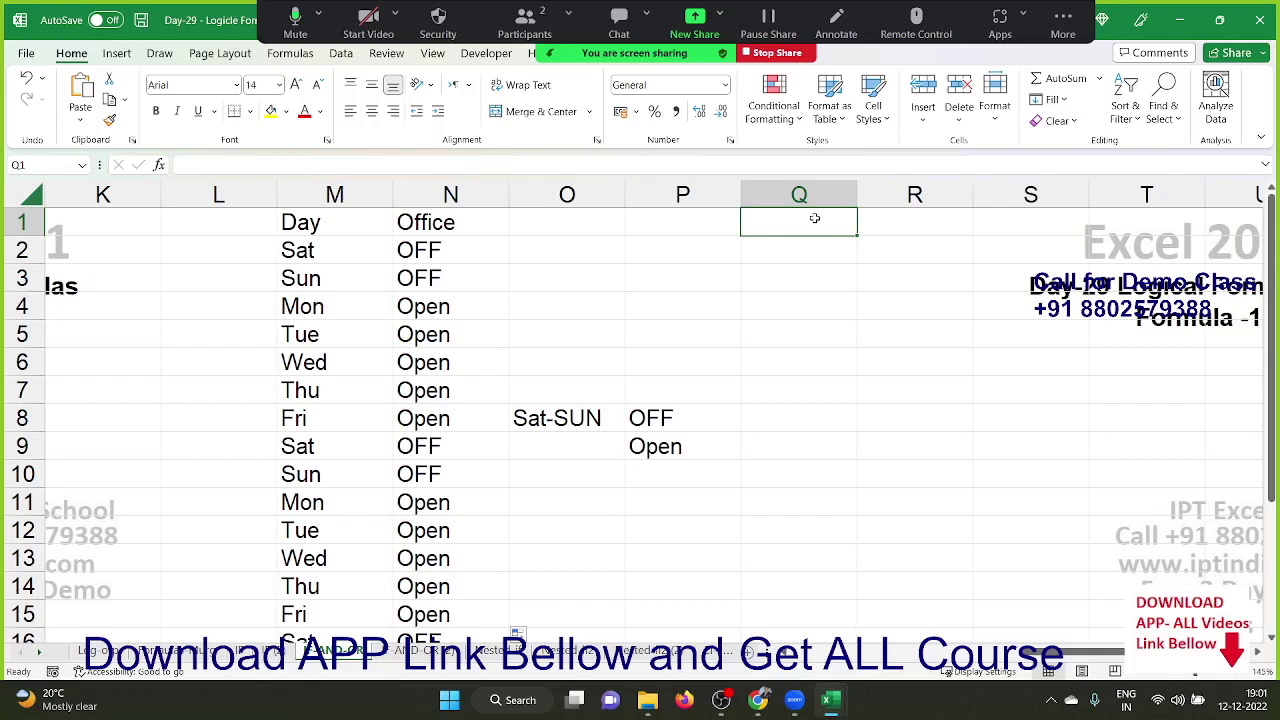
{"action": "type", "text": "=fi"}
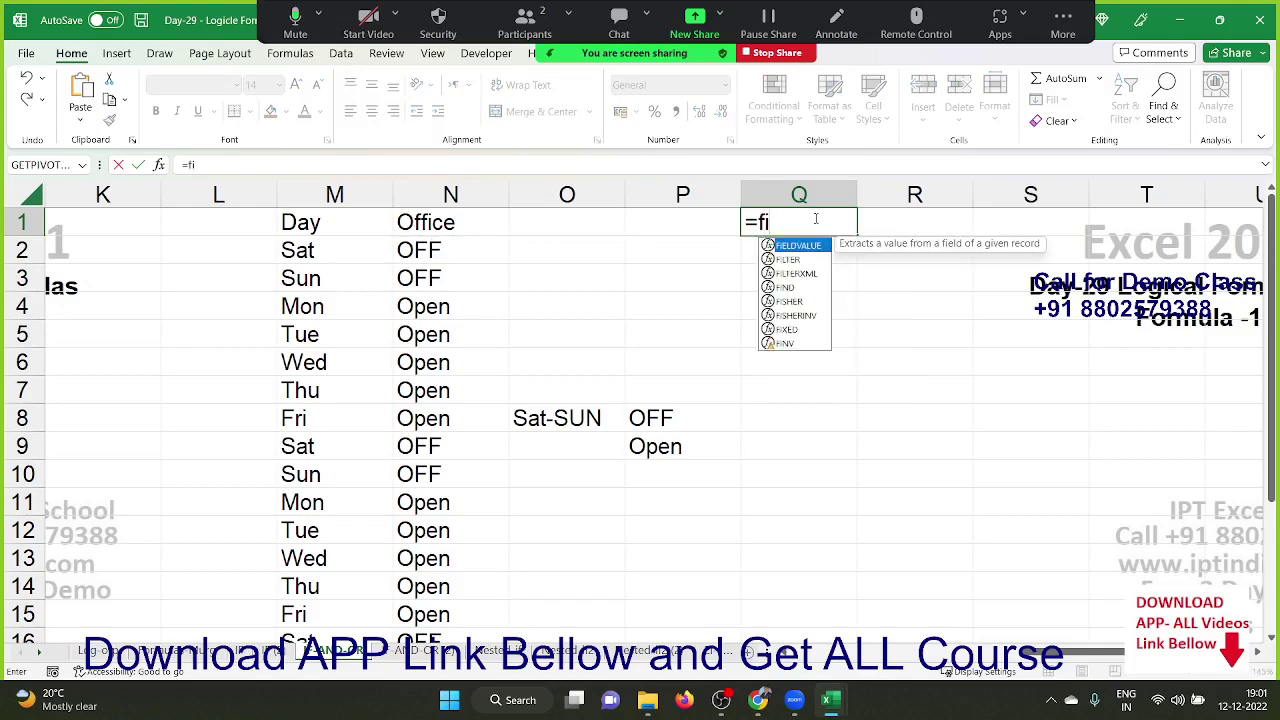
{"action": "type", "text": "l"}
{"action": "key", "text": "Tab"}
{"action": "key", "text": "Left"}
{"action": "key", "text": "Left"}
{"action": "key", "text": "Left"}
{"action": "key", "text": "Left"}
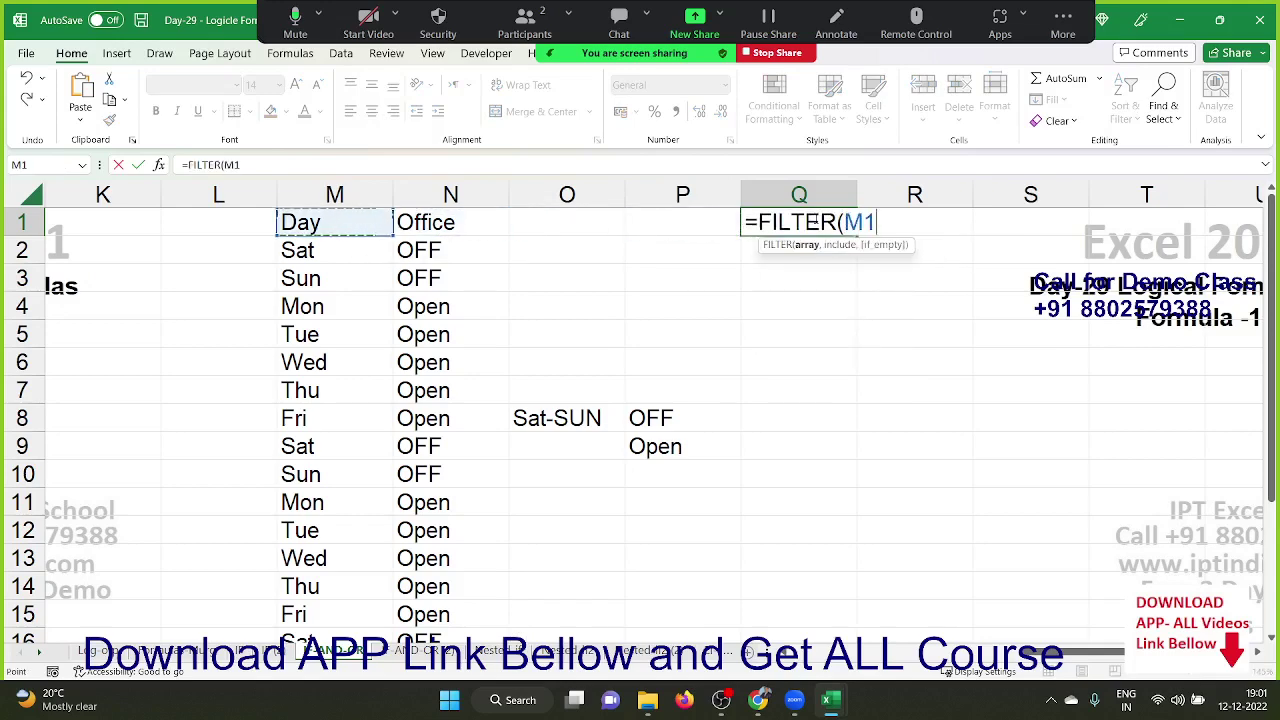
{"action": "key", "text": "ctrl+shift+Down"}
{"action": "type", "text": ":M21,"}
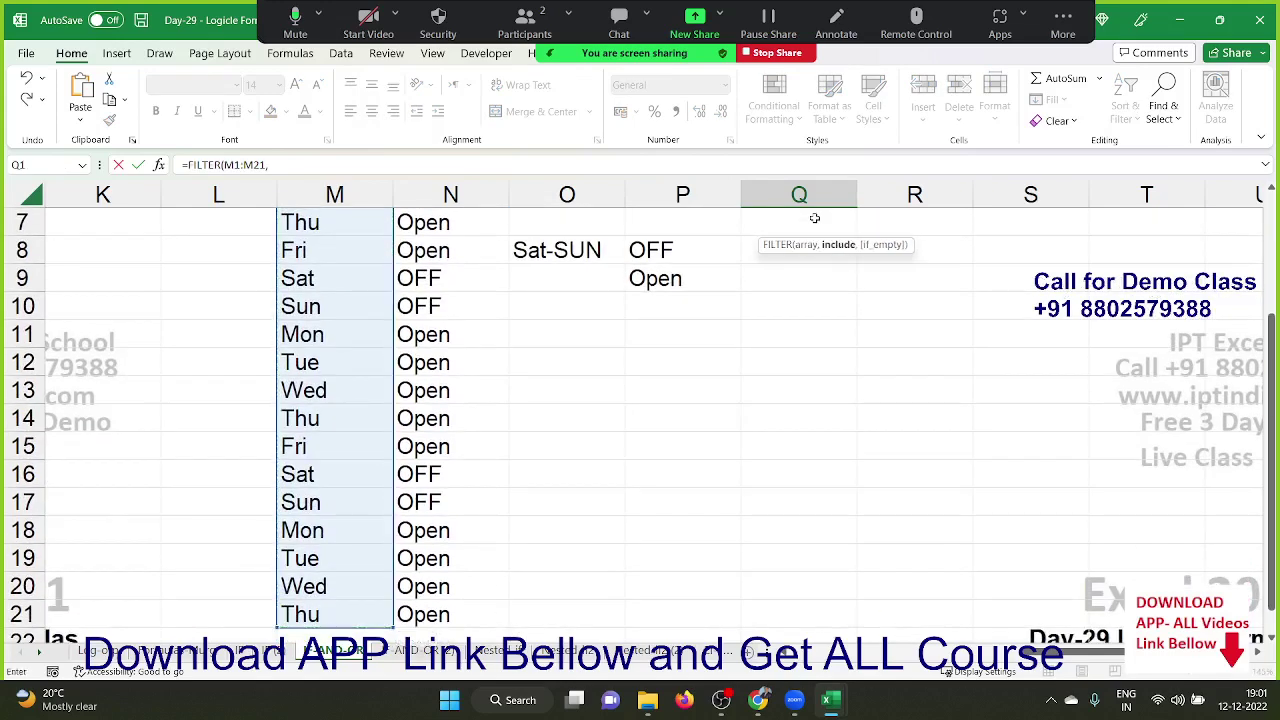
{"action": "key", "text": "Left"}
{"action": "key", "text": "Left"}
{"action": "key", "text": "Left"}
{"action": "key", "text": "Left"}
{"action": "key", "text": "Left"}
{"action": "key", "text": "Right"}
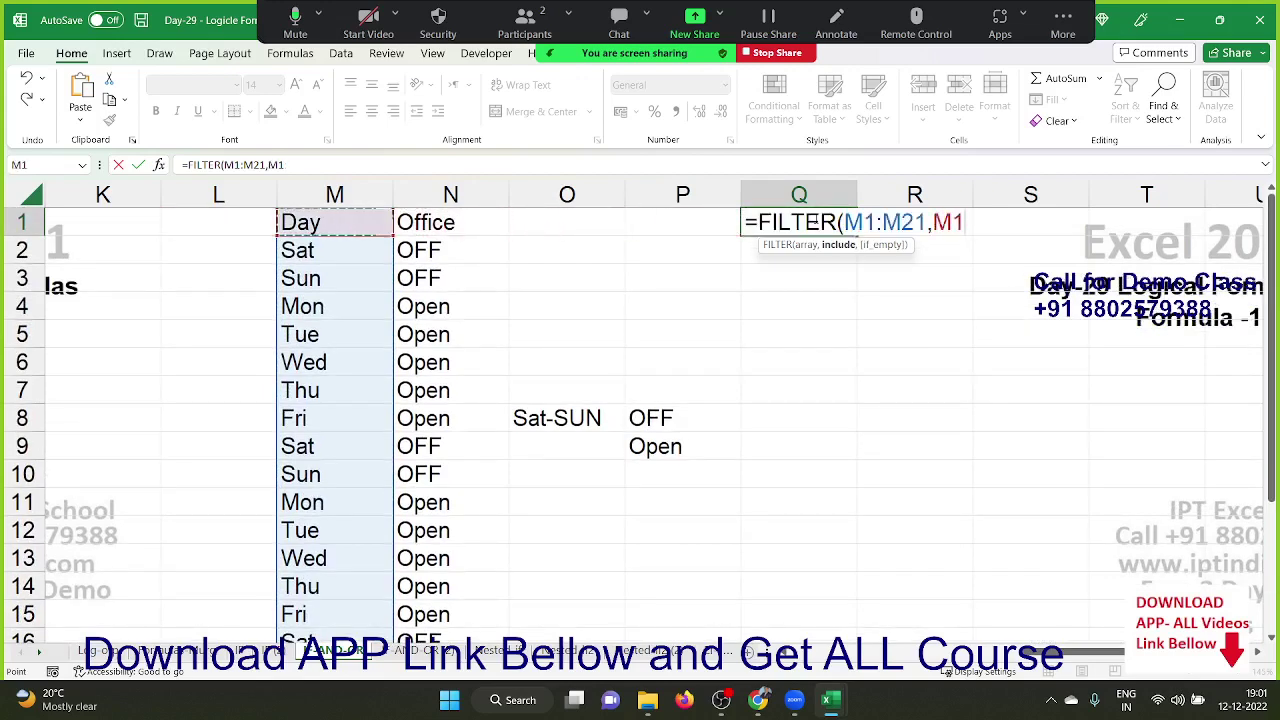
{"action": "key", "text": "ctrl+shift+Down"}
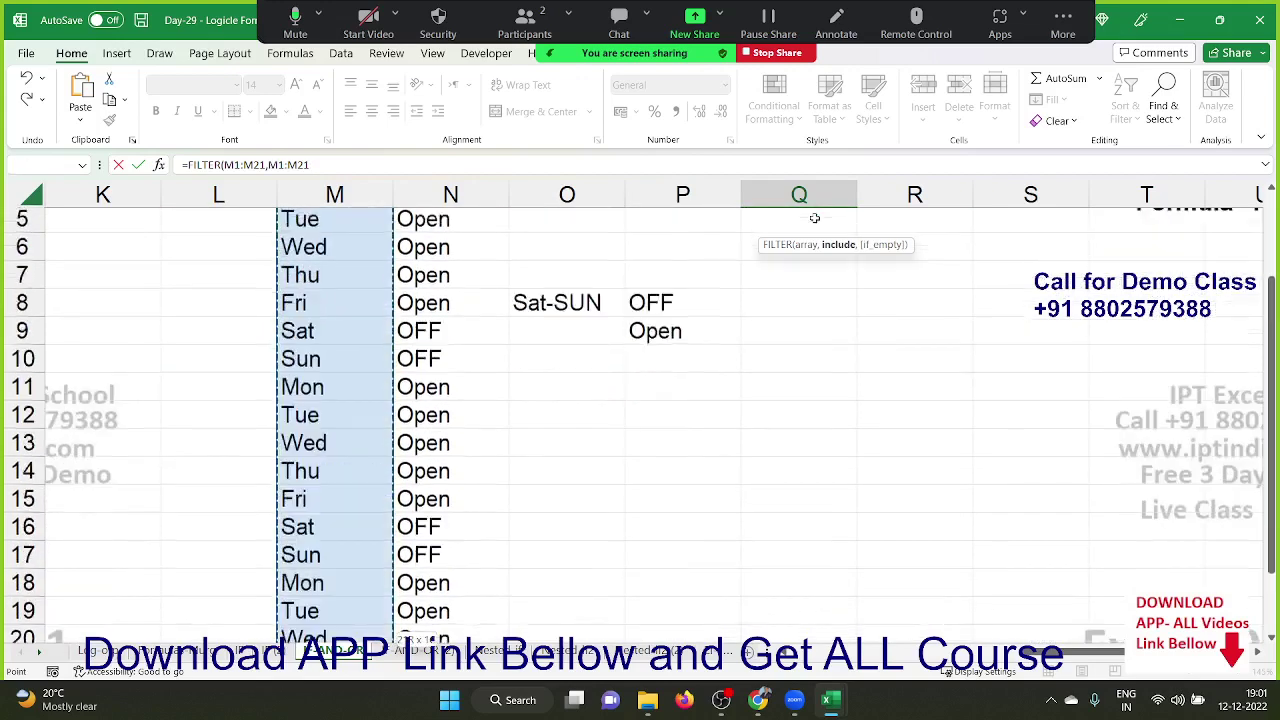
{"action": "type", "text": "=\"<>\"sun\""}
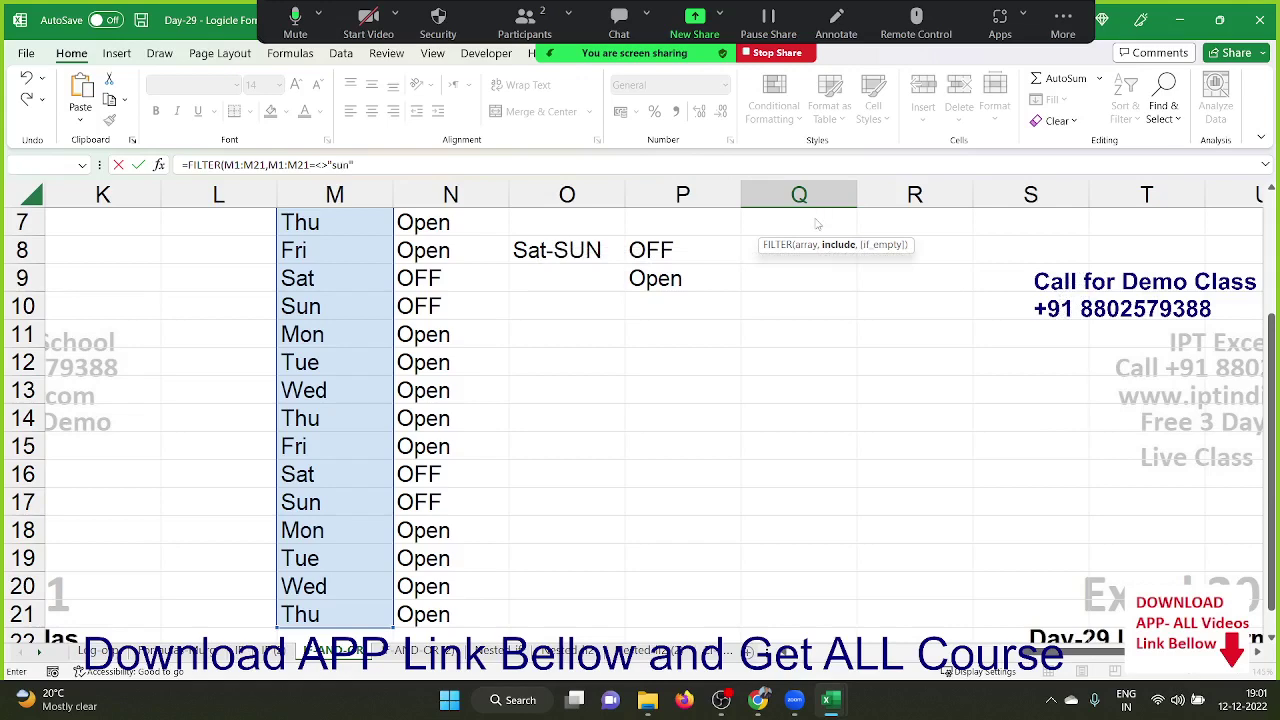
{"action": "key", "text": "Return"}
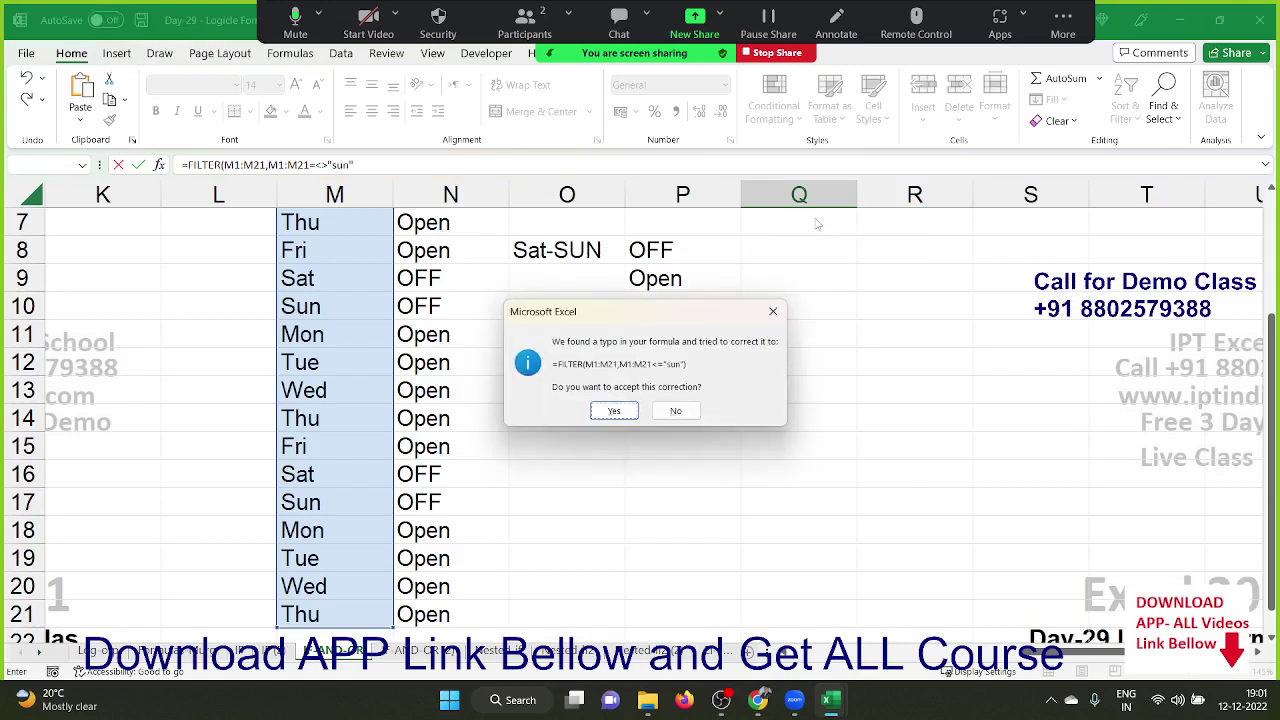
{"action": "key", "text": "Return"}
{"action": "key", "text": "Down"}
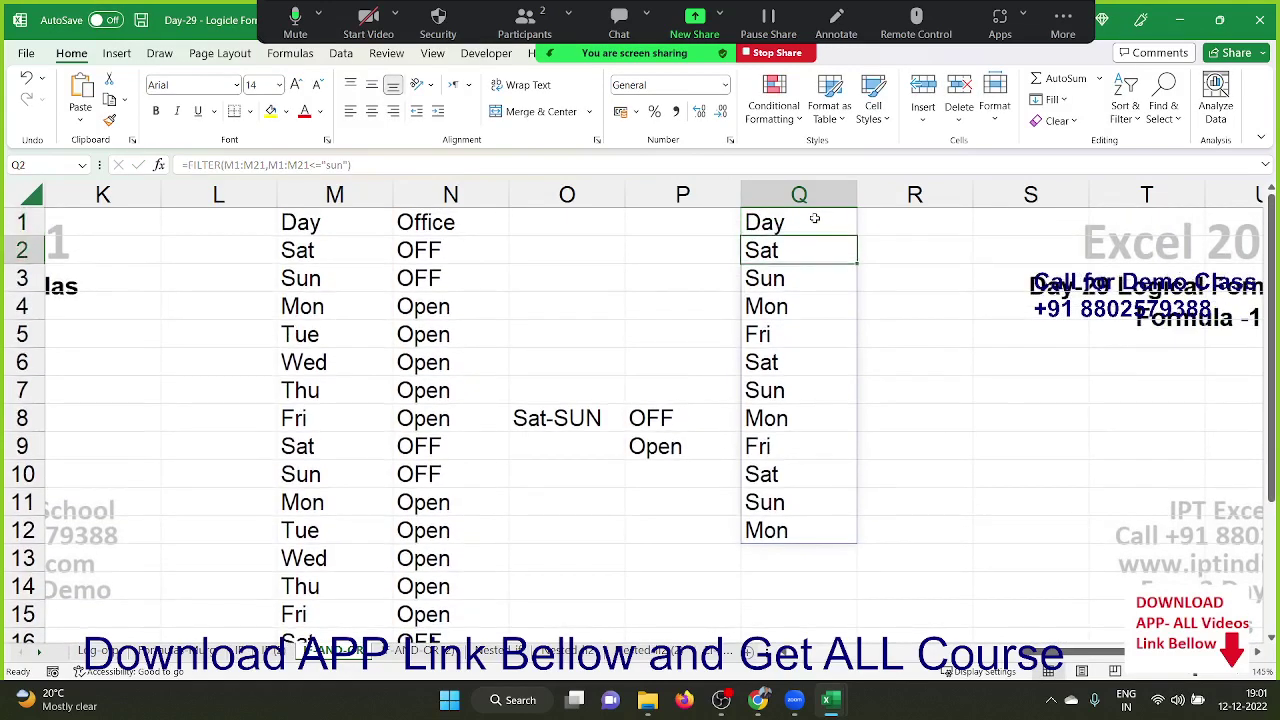
{"action": "left_click", "coordinate": [815, 218]}
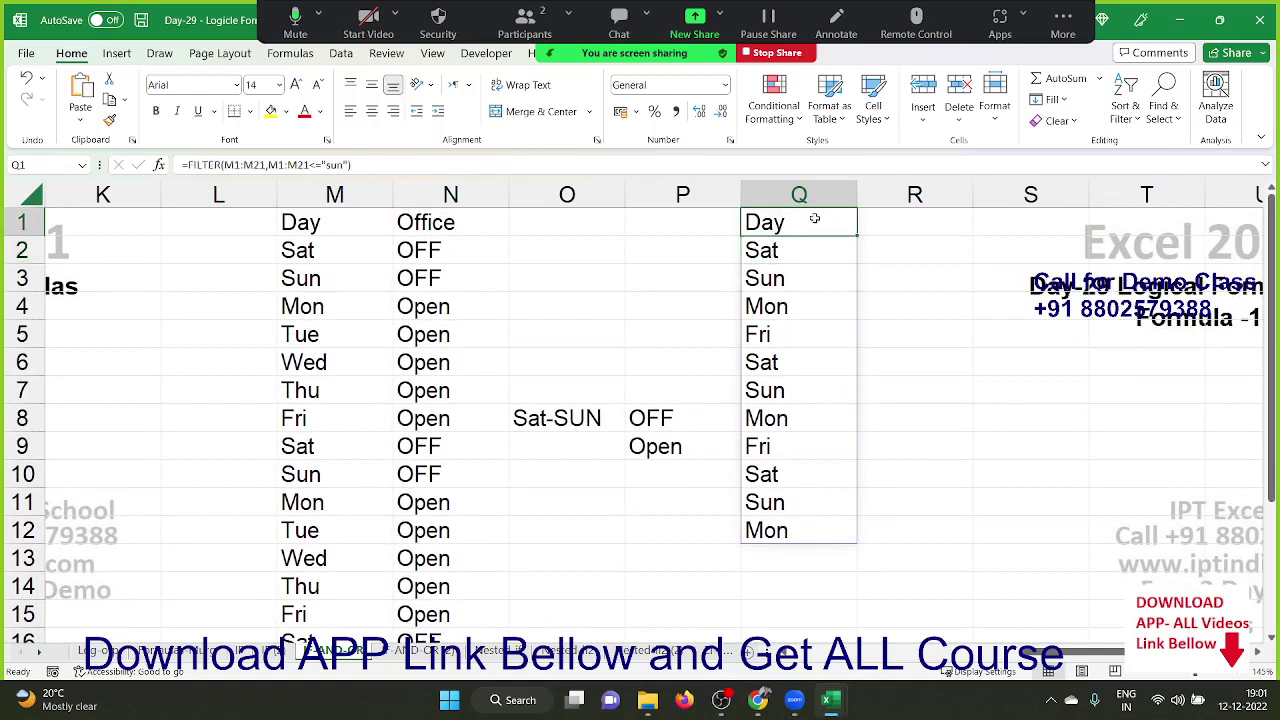
{"action": "key", "text": "Down"}
{"action": "key", "text": "shift+Down"}
{"action": "key", "text": "shift+Down"}
{"action": "key", "text": "shift+Down"}
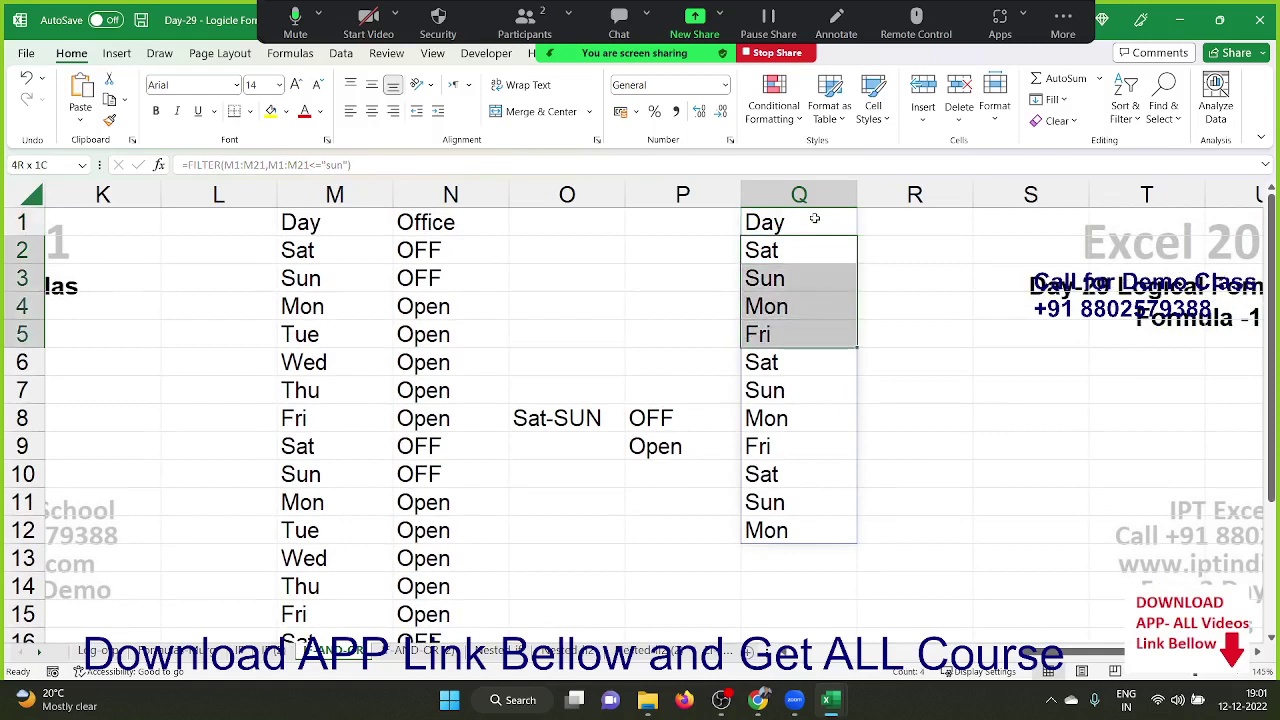
{"action": "key", "text": "shift+Down"}
{"action": "left_click", "coordinate": [815, 218]}
{"action": "key", "text": "Down"}
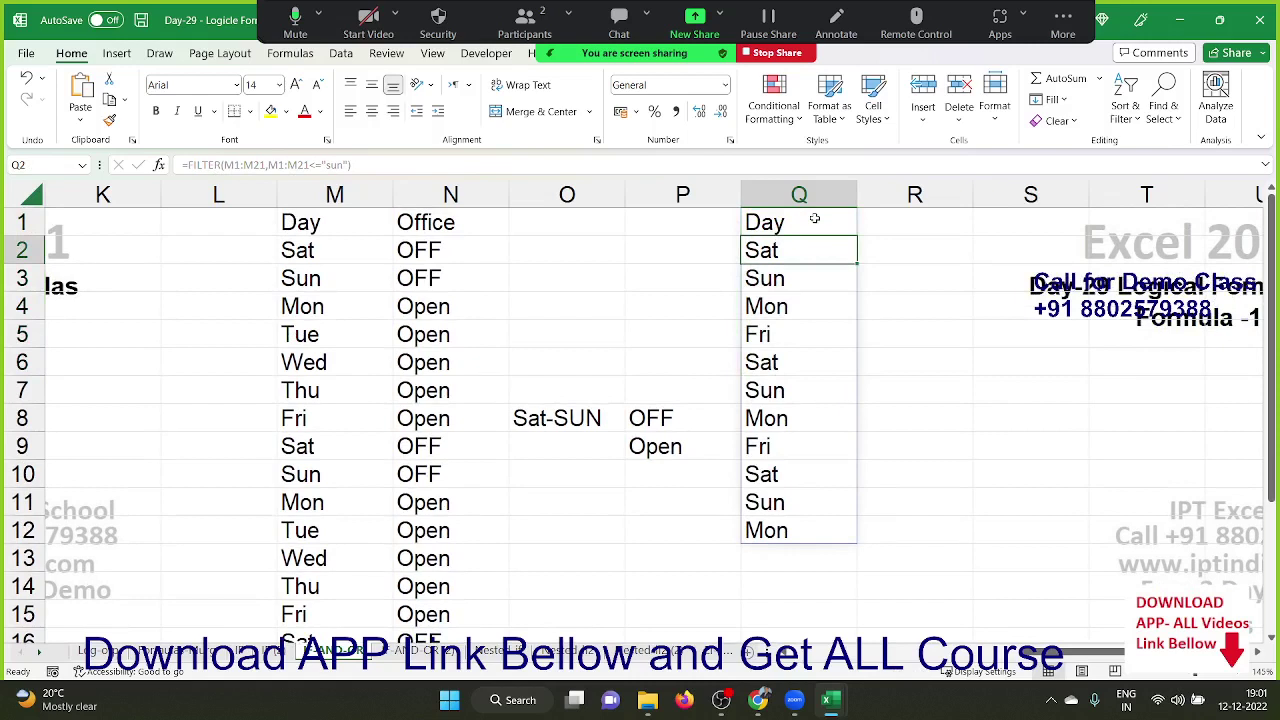
{"action": "left_click", "coordinate": [815, 218]}
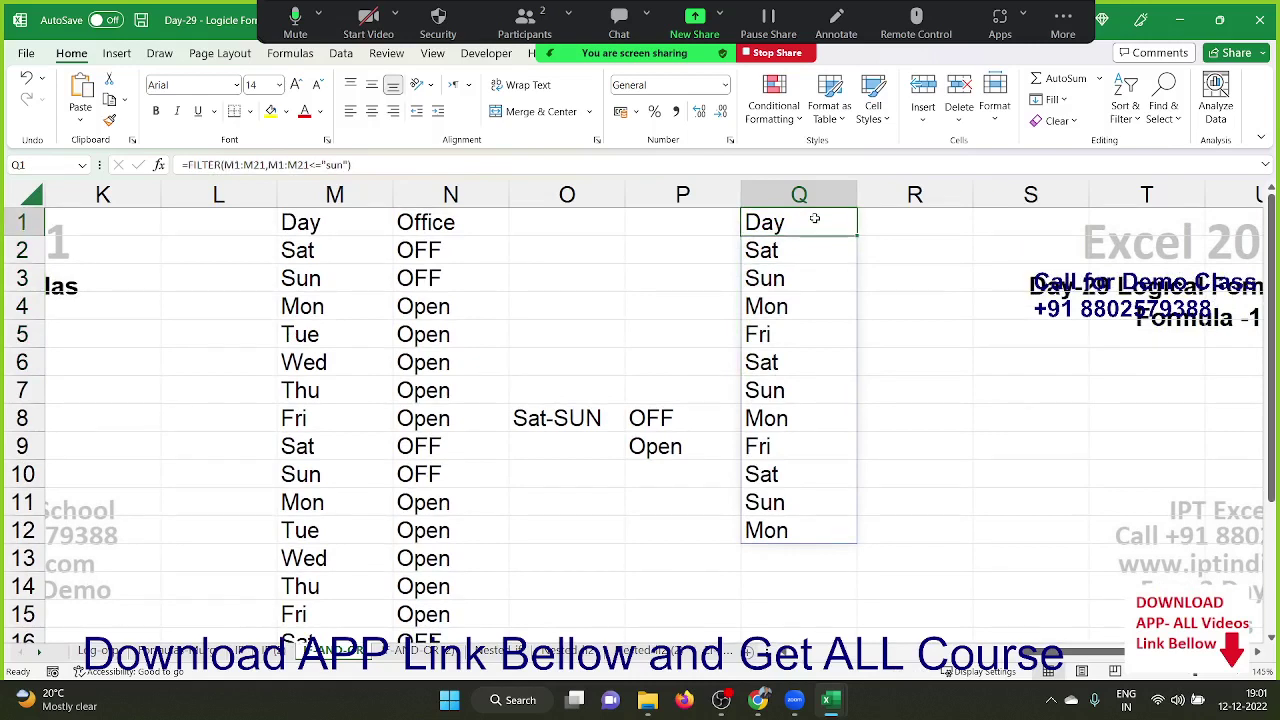
{"action": "key", "text": "ctrl+shift+Down"}
{"action": "key", "text": "Delete"}
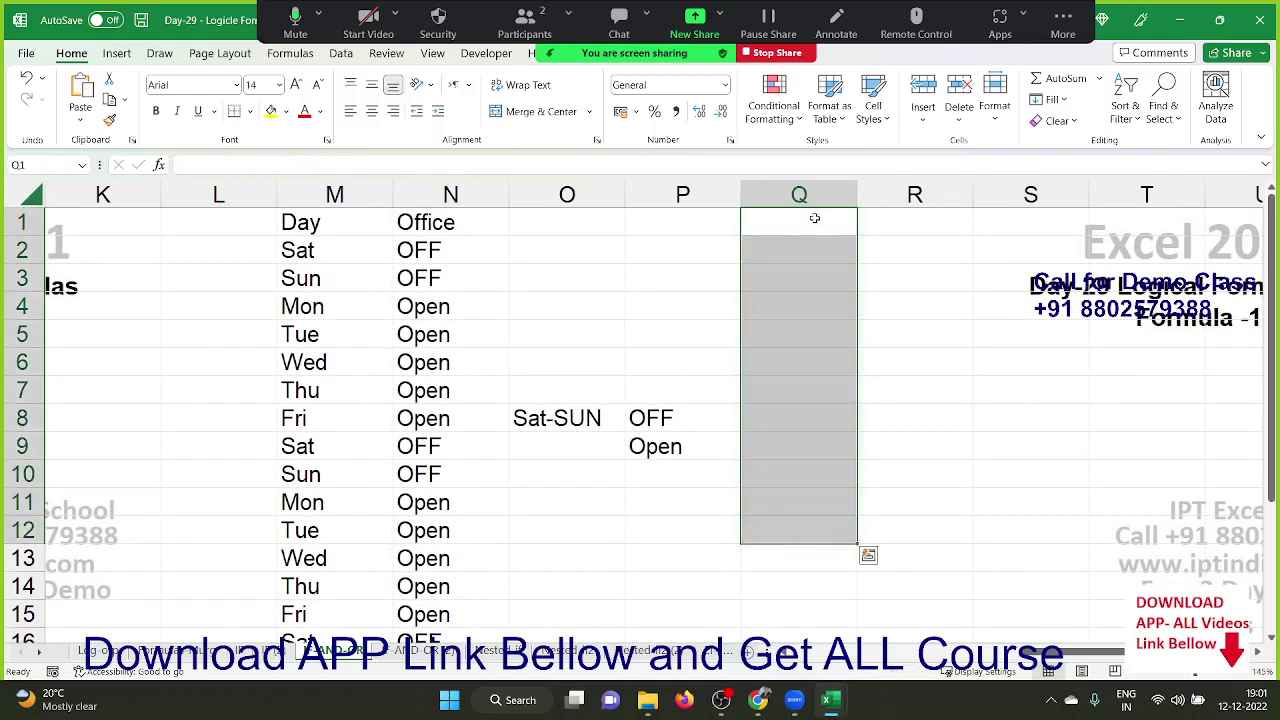
{"action": "key", "text": "Left"}
{"action": "key", "text": "Left"}
{"action": "key", "text": "Left"}
{"action": "key", "text": "Left"}
{"action": "key", "text": "Left"}
{"action": "key", "text": "Left"}
{"action": "key", "text": "Left"}
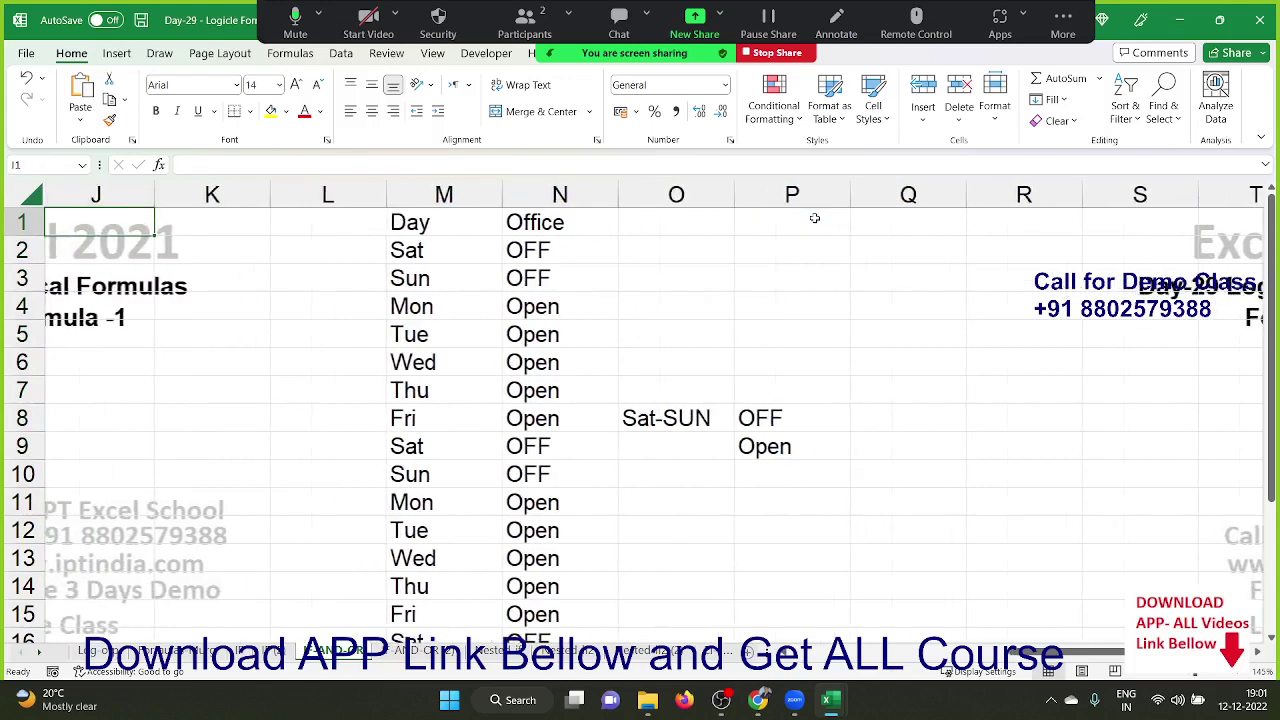
{"action": "key", "text": "Left"}
{"action": "key", "text": "Left"}
{"action": "key", "text": "Left"}
{"action": "key", "text": "Left"}
{"action": "key", "text": "Left"}
{"action": "key", "text": "Left"}
{"action": "key", "text": "Left"}
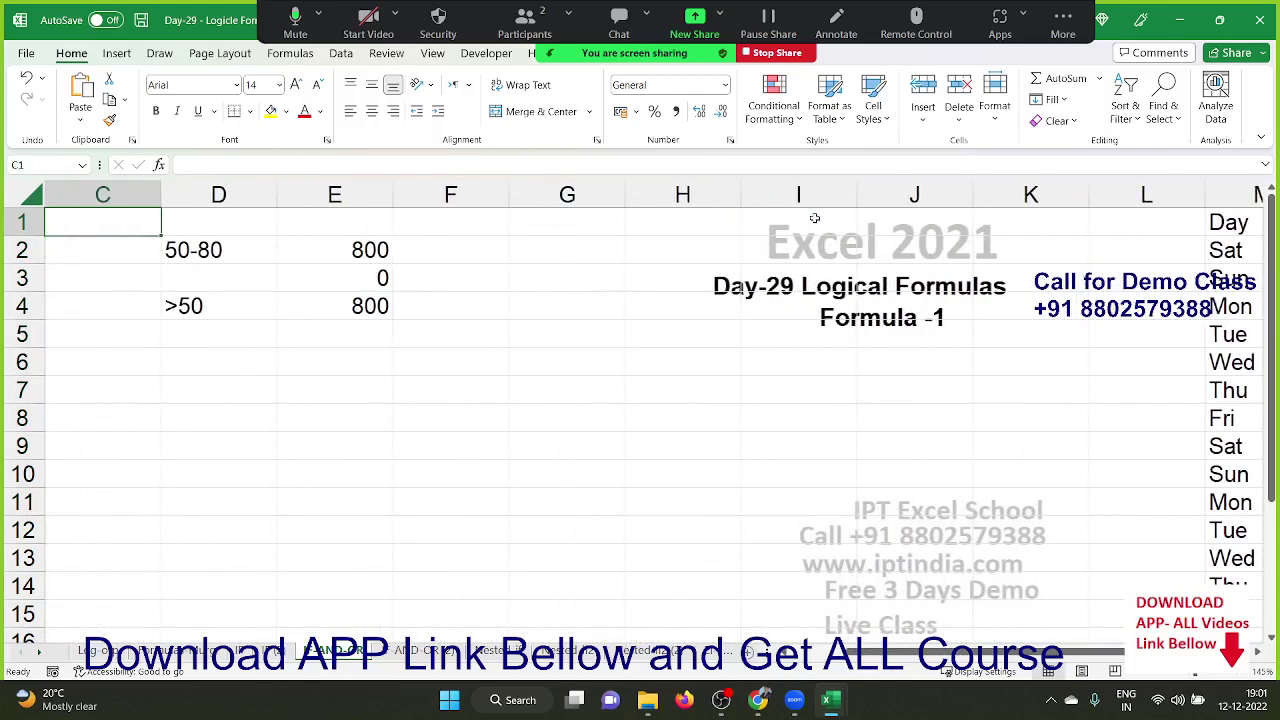
{"action": "key", "text": "Left"}
{"action": "key", "text": "Right"}
{"action": "key", "text": "Right"}
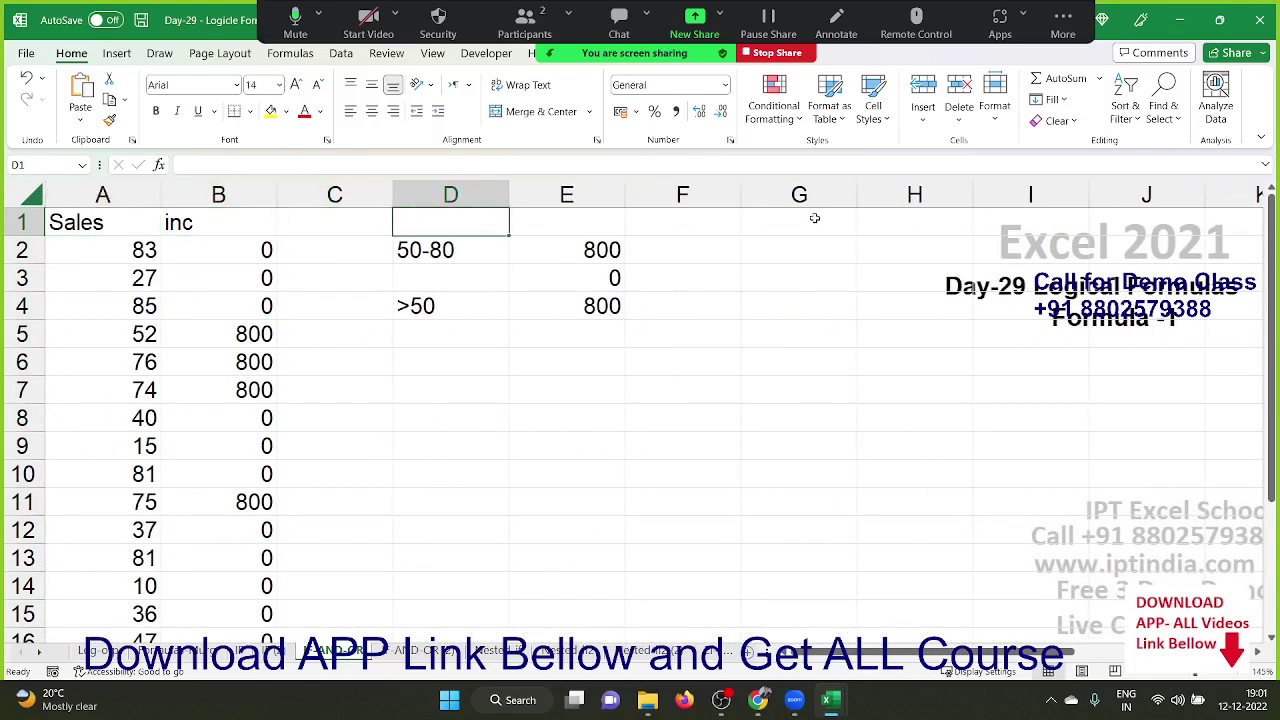
{"action": "key", "text": "Down"}
{"action": "key", "text": "Down"}
{"action": "key", "text": "Down"}
{"action": "key", "text": "Right"}
{"action": "key", "text": "Right"}
{"action": "key", "text": "Right"}
{"action": "key", "text": "Right"}
{"action": "key", "text": "Right"}
{"action": "key", "text": "Right"}
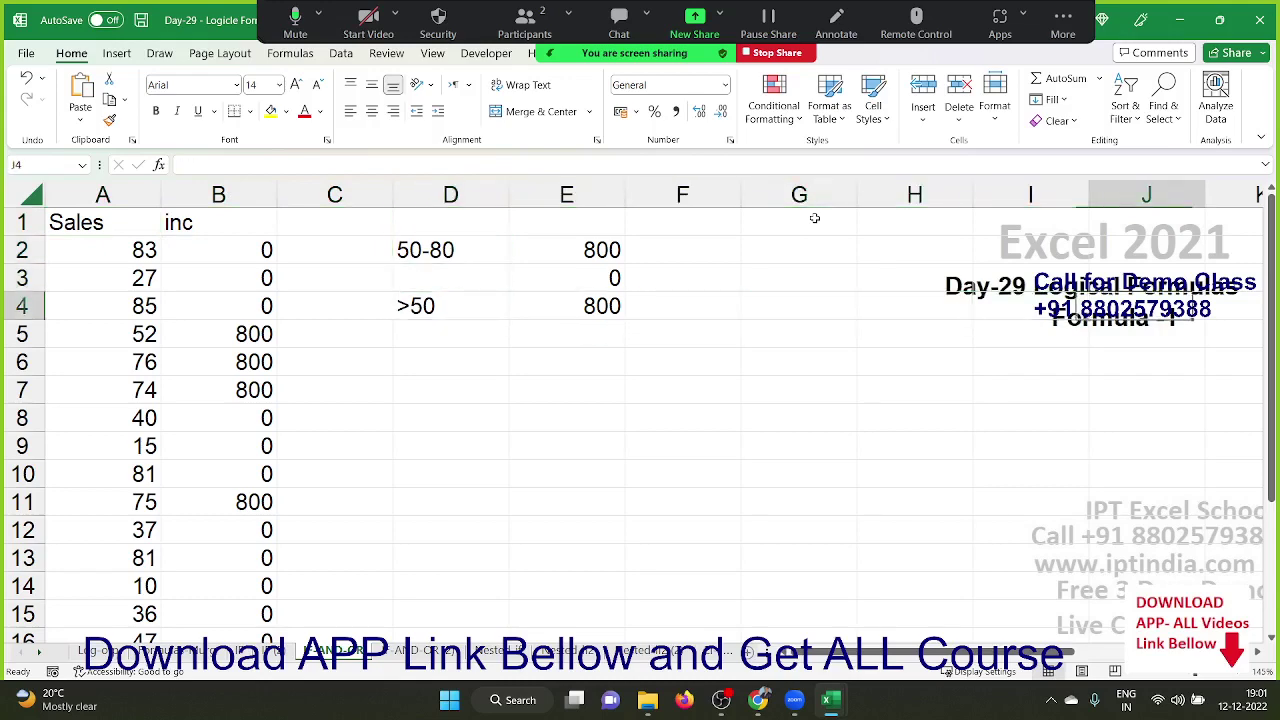
{"action": "key", "text": "Right"}
{"action": "key", "text": "Right"}
{"action": "key", "text": "Right"}
{"action": "key", "text": "Right"}
{"action": "key", "text": "Left"}
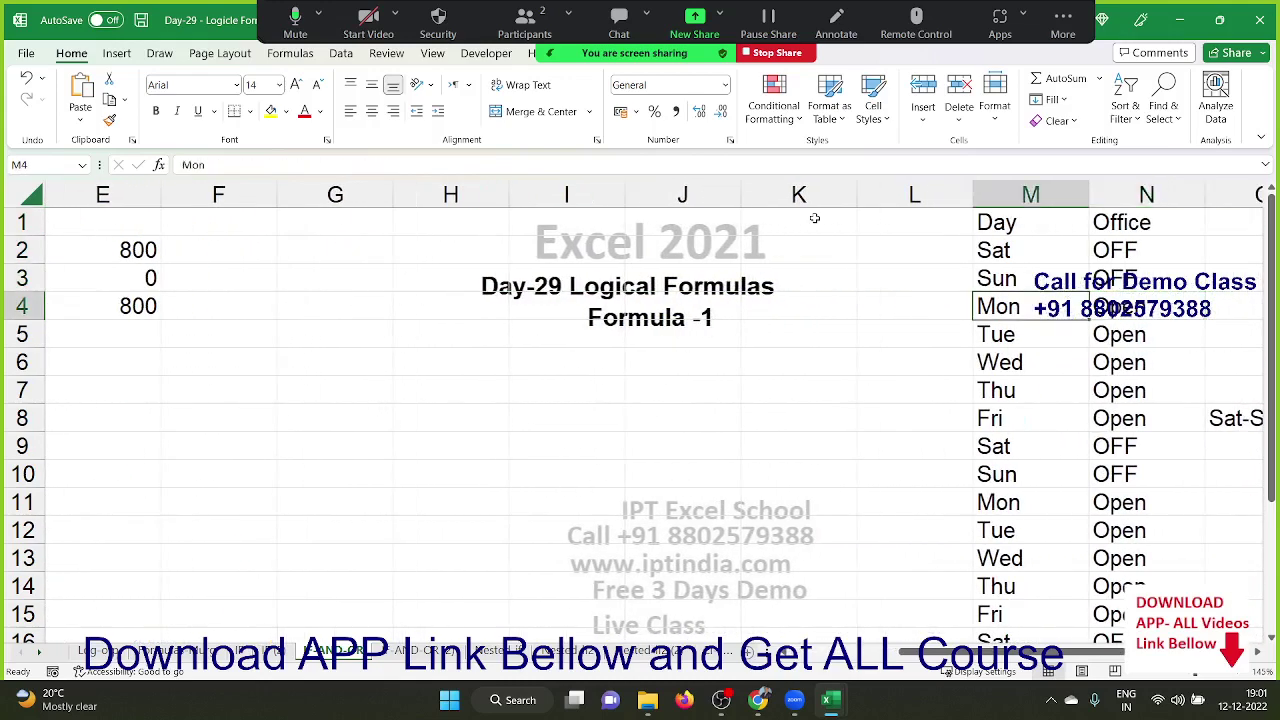
{"action": "key", "text": "Left"}
{"action": "key", "text": "Left"}
{"action": "key", "text": "Left"}
{"action": "key", "text": "Left"}
{"action": "key", "text": "Left"}
{"action": "key", "text": "Left"}
{"action": "key", "text": "Right"}
{"action": "key", "text": "Right"}
{"action": "key", "text": "Right"}
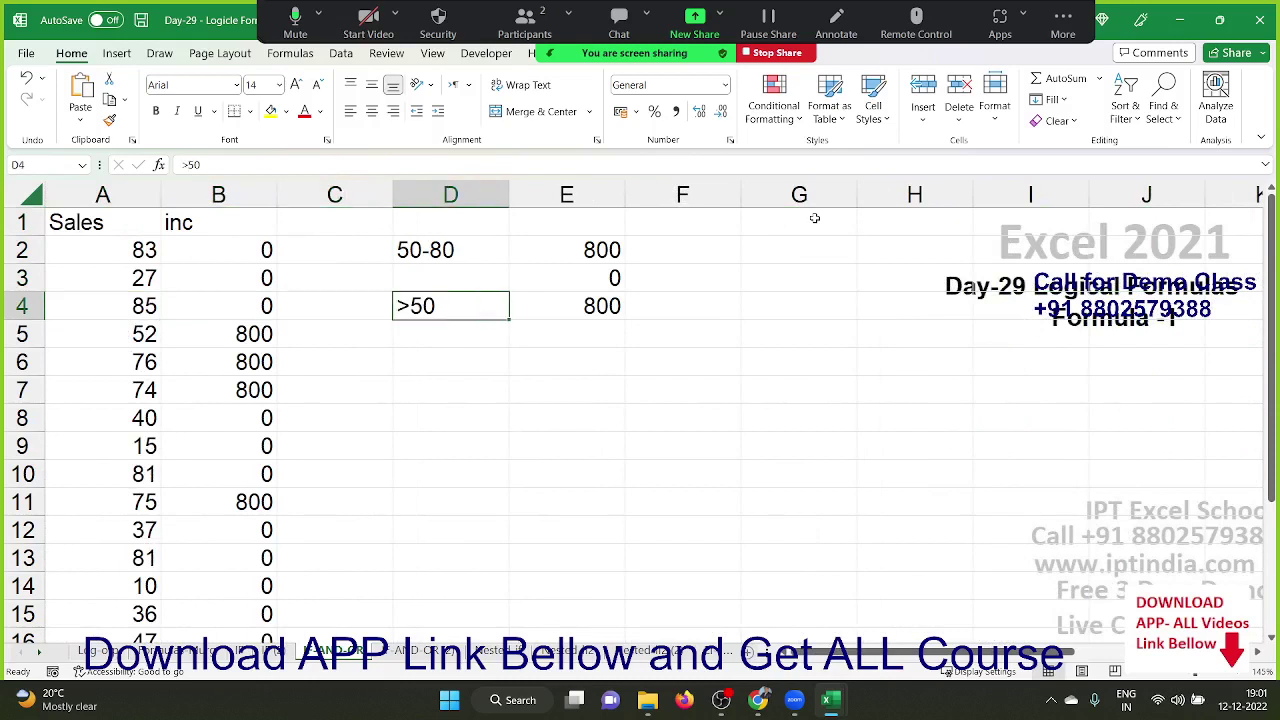
{"action": "key", "text": "Right"}
{"action": "key", "text": "Right"}
{"action": "key", "text": "Up"}
{"action": "key", "text": "Up"}
Enter the date 1/1 in G1 and select G1:G15
{"action": "key", "text": "Down"}
{"action": "key", "text": "Down"}
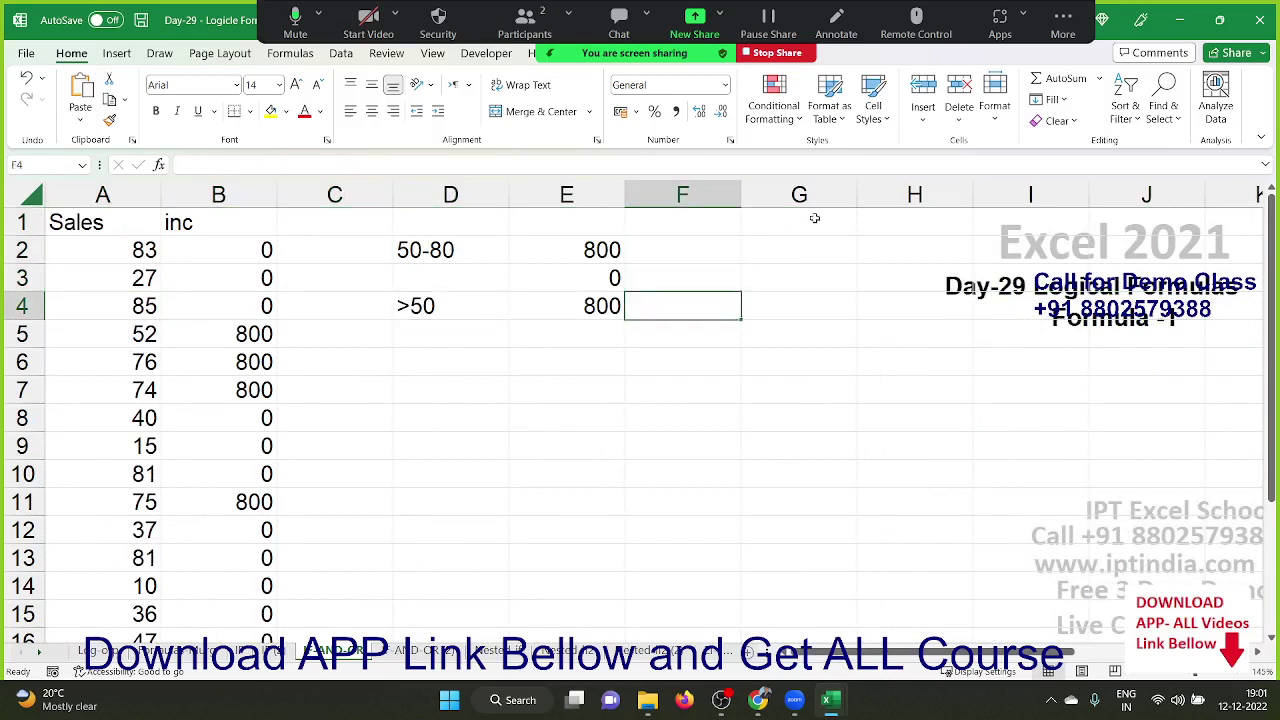
{"action": "key", "text": "Right"}
{"action": "key", "text": "Up"}
{"action": "key", "text": "Up"}
{"action": "key", "text": "Up"}
{"action": "type", "text": "1/1"}
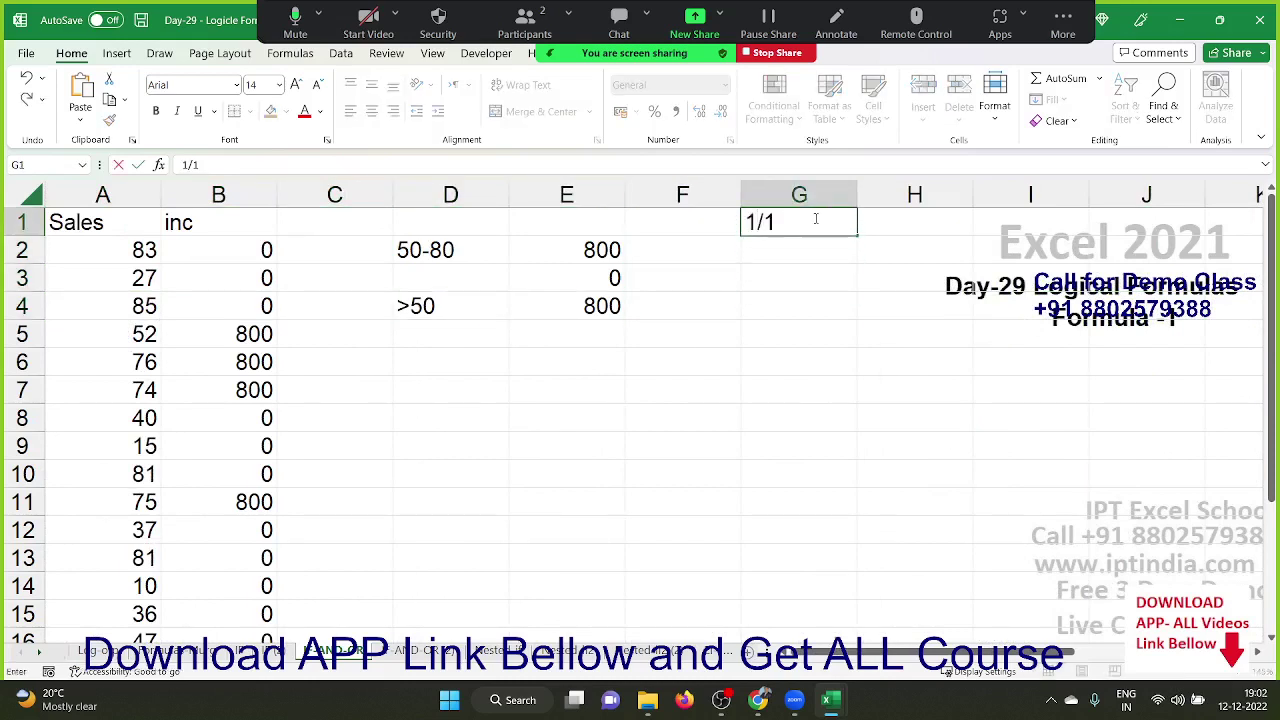
{"action": "key", "text": "Return"}
{"action": "left_click_drag", "start_coordinate": [816, 218], "coordinate": [815, 248]}
{"action": "key", "text": "shift+Down"}
{"action": "key", "text": "shift+Down"}
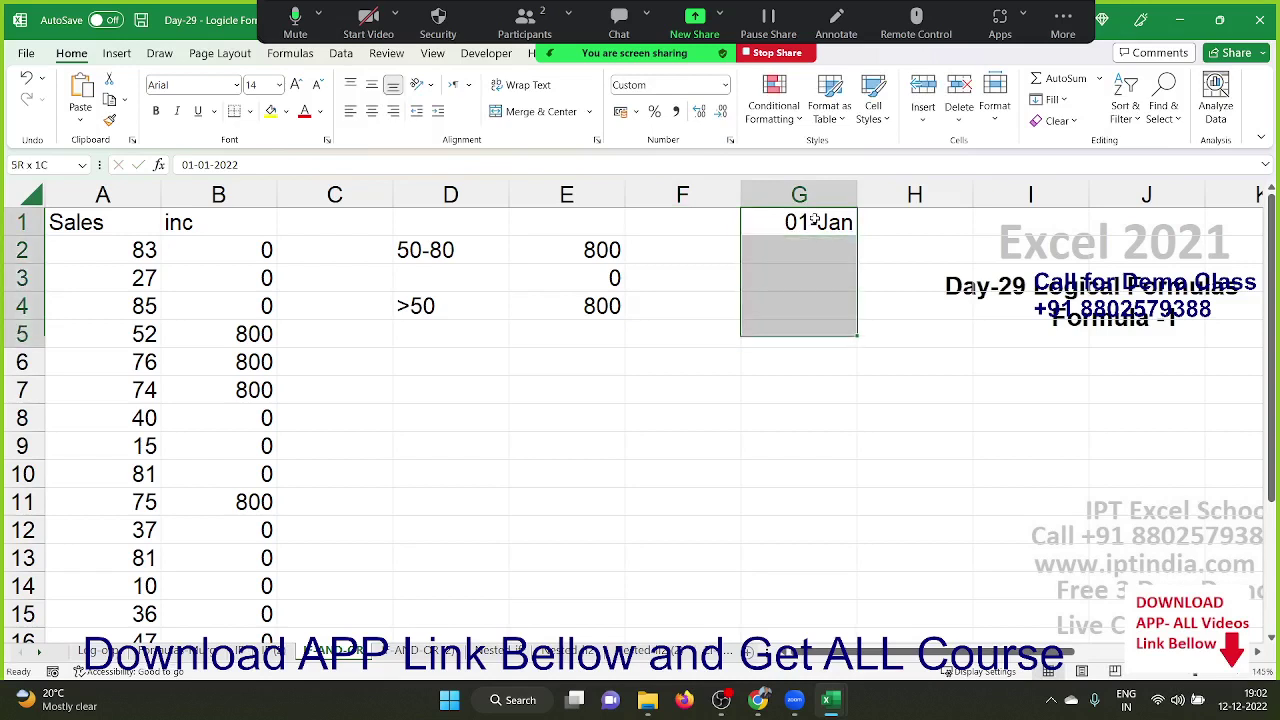
{"action": "key", "text": "shift+Down"}
{"action": "key", "text": "shift+Down"}
{"action": "key", "text": "shift+Down"}
{"action": "key", "text": "shift+Down"}
{"action": "key", "text": "shift+Down"}
{"action": "key", "text": "shift+Down"}
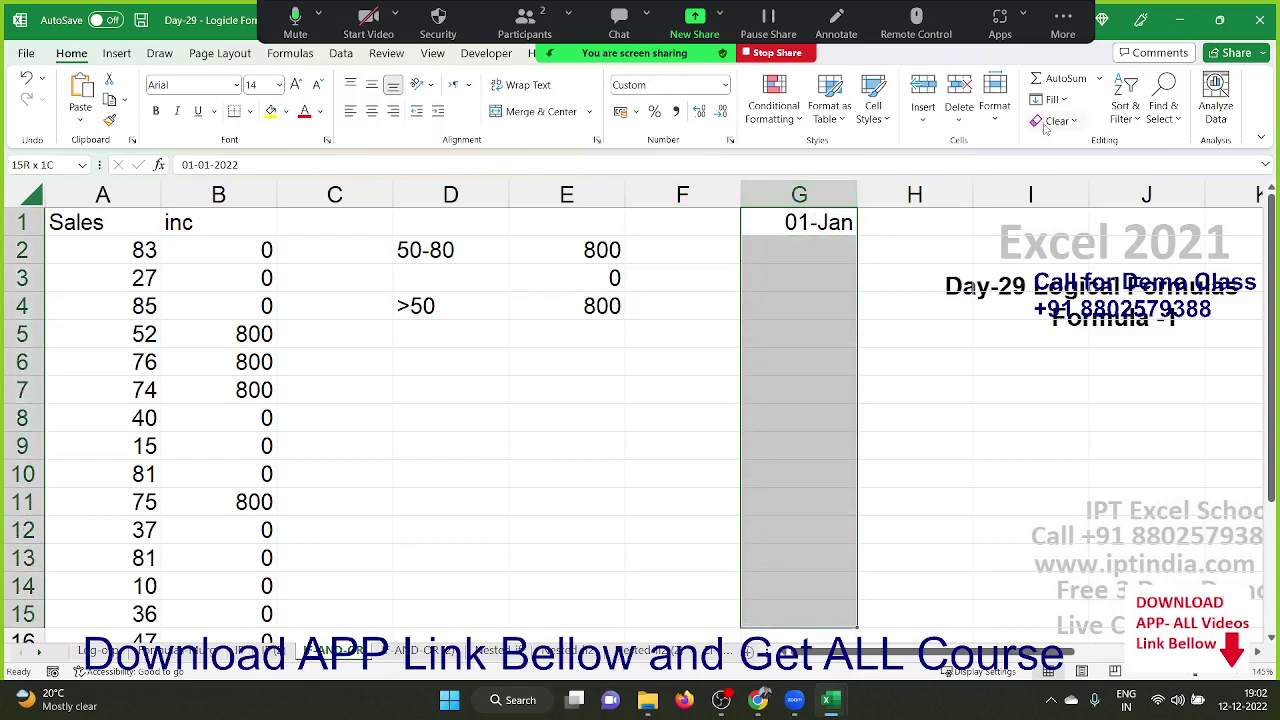
Fill G1:G15 with a Fill Series using the Weekday date unit
{"action": "left_click", "coordinate": [1052, 99]}
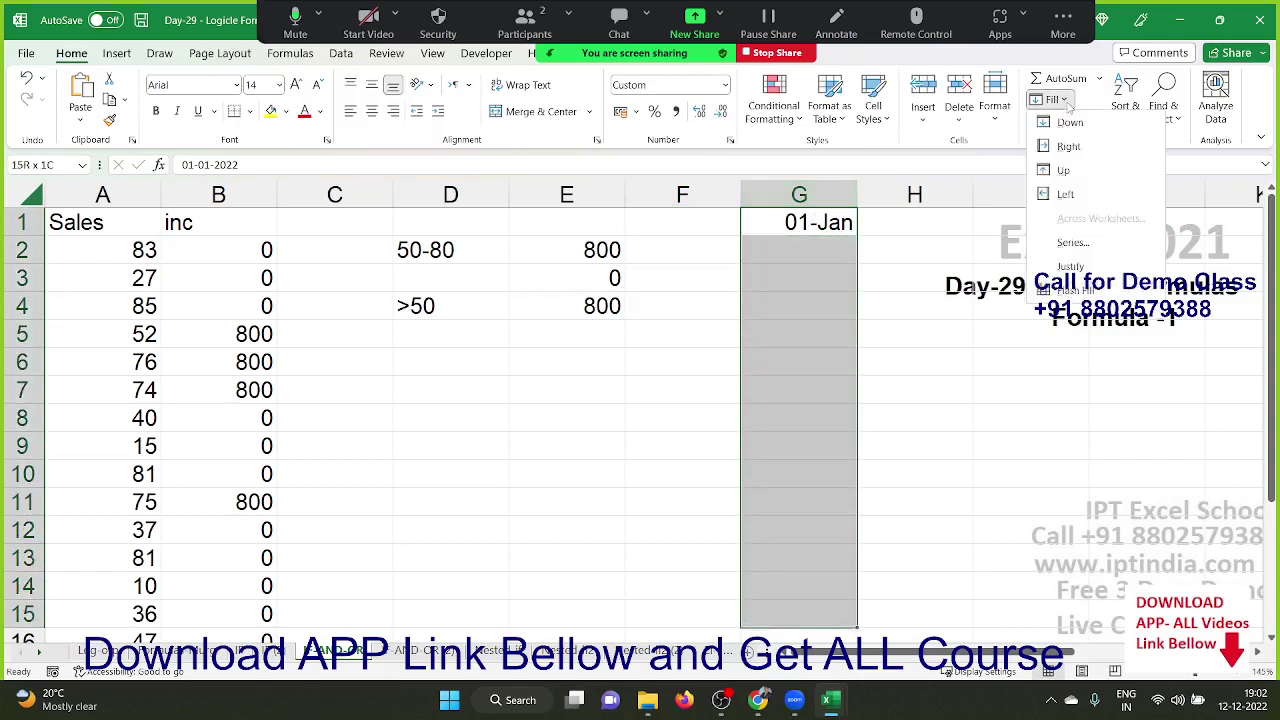
{"action": "left_click", "coordinate": [1073, 242]}
{"action": "left_click", "coordinate": [650, 354]}
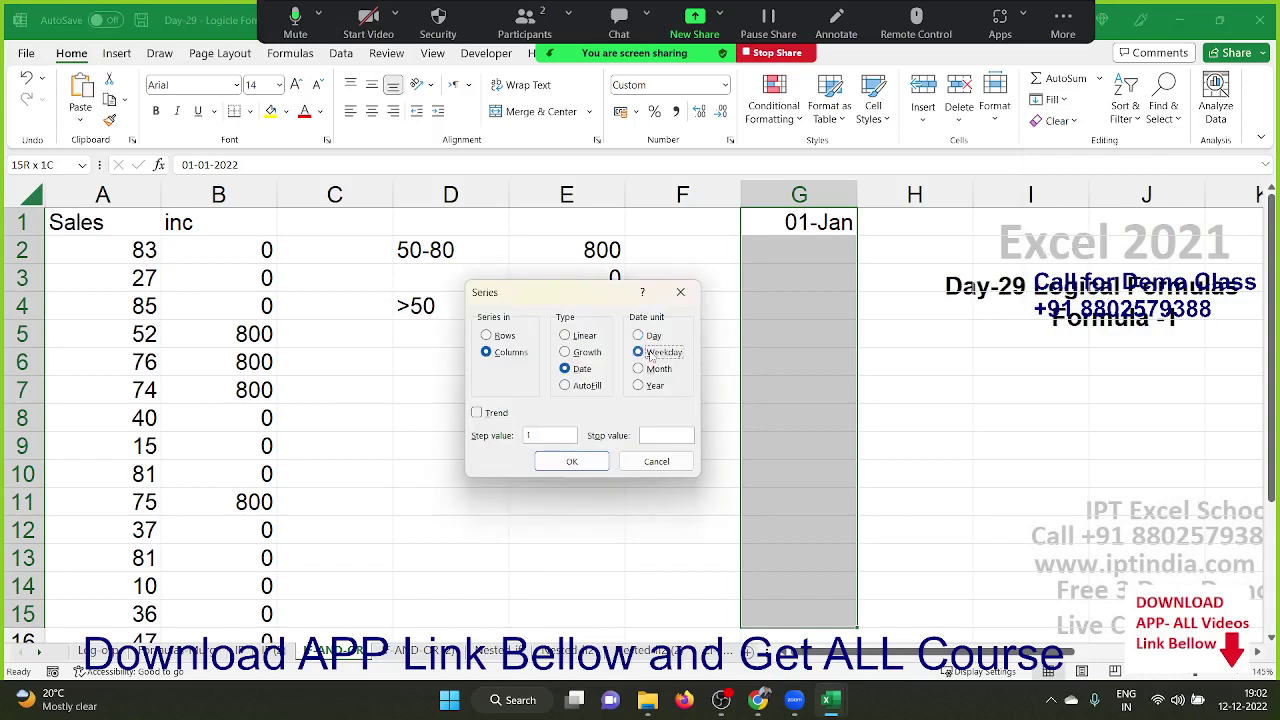
{"action": "left_click", "coordinate": [572, 461]}
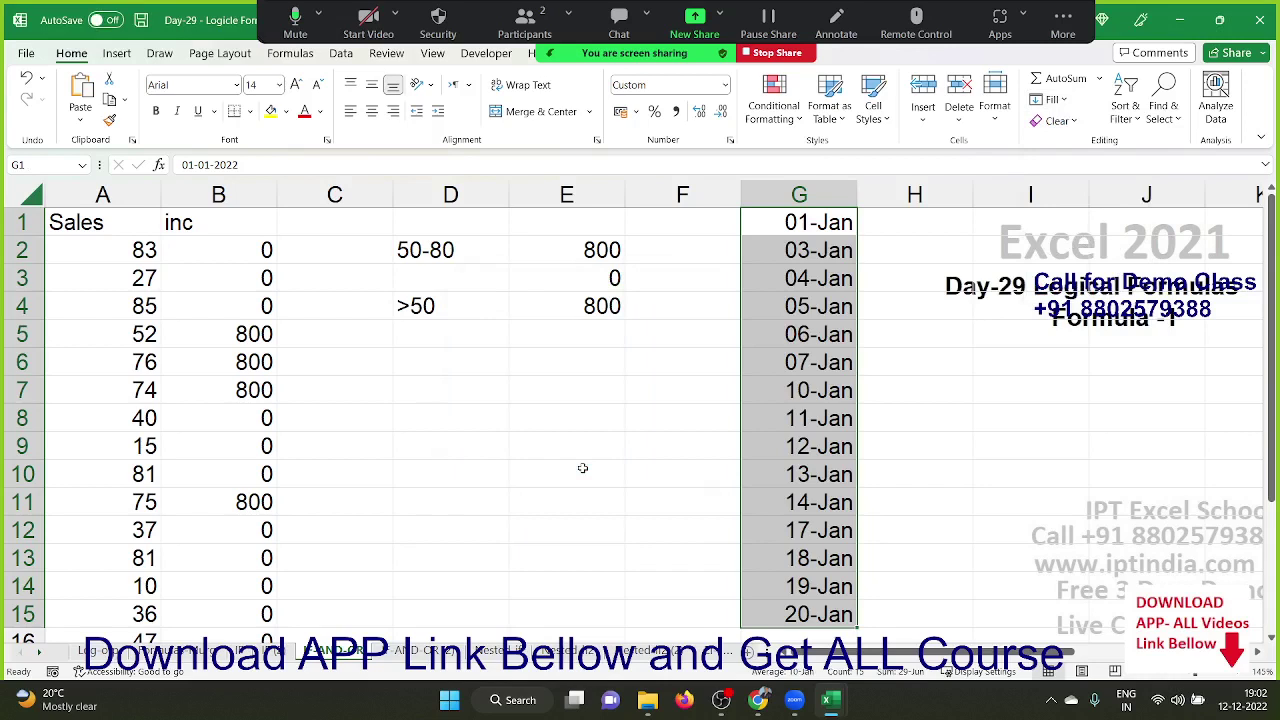
Step through the column G dates to confirm weekends are skipped (07-Jan→10-Jan, 14-Jan→17-Jan)
{"action": "key", "text": "Down"}
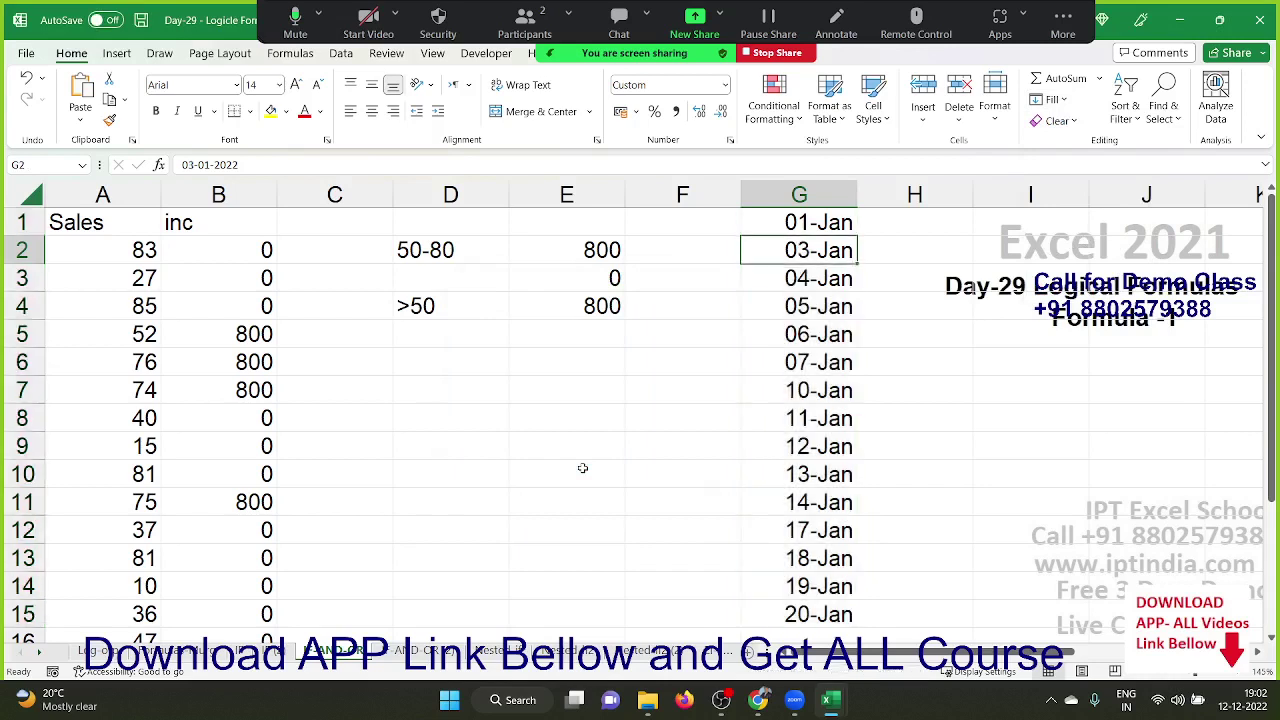
{"action": "key", "text": "Up"}
{"action": "key", "text": "Down"}
{"action": "key", "text": "Up"}
{"action": "key", "text": "Down"}
{"action": "key", "text": "shift+Down"}
{"action": "key", "text": "shift+Down"}
{"action": "key", "text": "Up"}
{"action": "key", "text": "Down"}
{"action": "key", "text": "Up"}
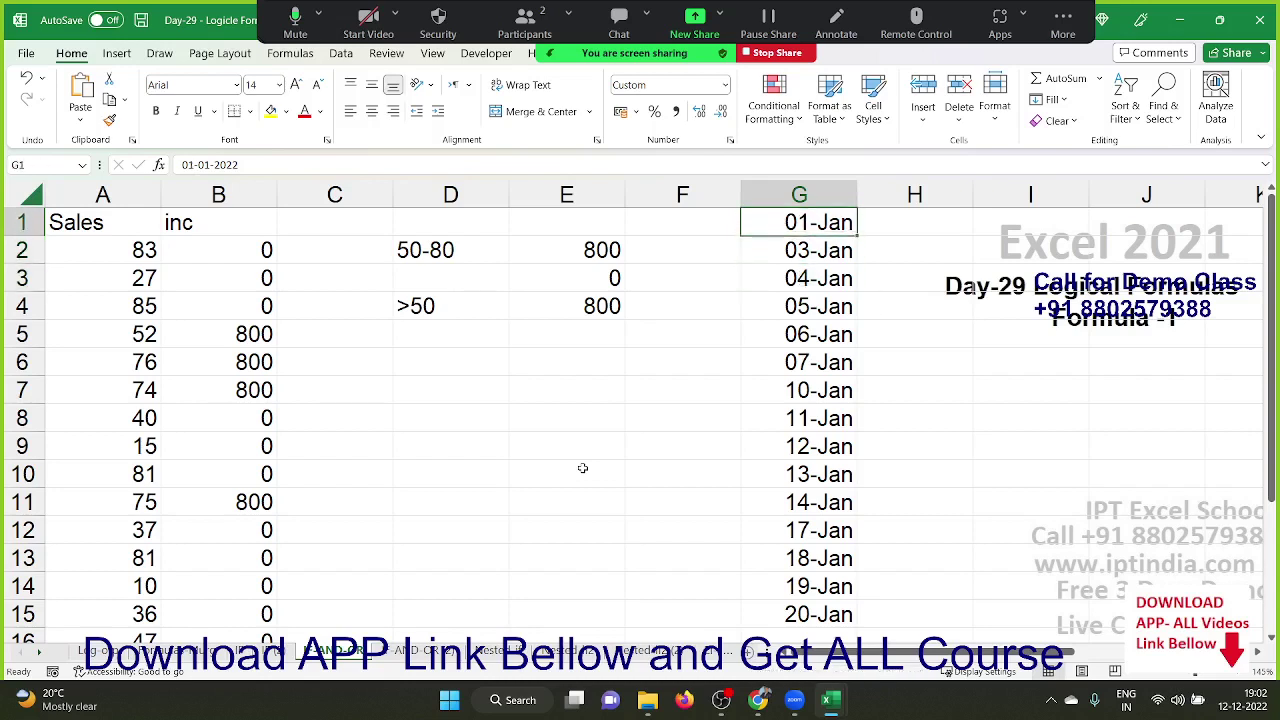
{"action": "key", "text": "Down"}
{"action": "key", "text": "Down"}
{"action": "key", "text": "Down"}
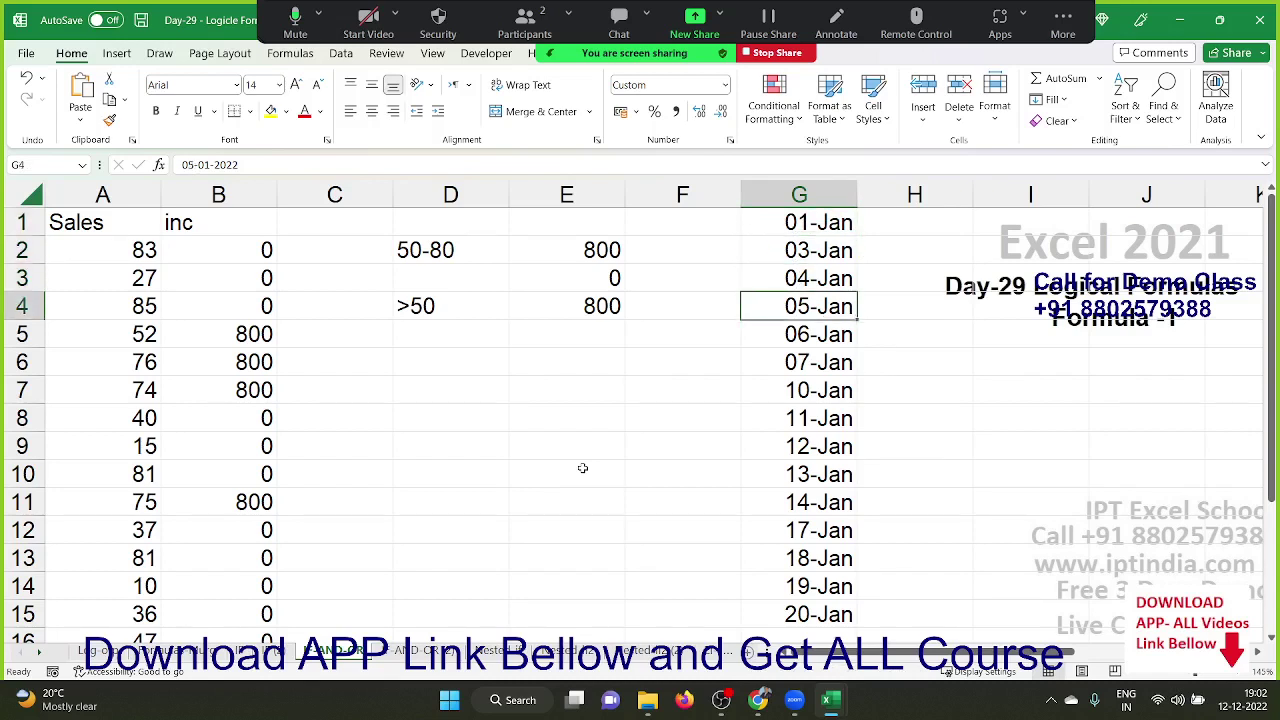
{"action": "key", "text": "Up"}
{"action": "key", "text": "Up"}
{"action": "key", "text": "Up"}
{"action": "key", "text": "Down"}
{"action": "key", "text": "Down"}
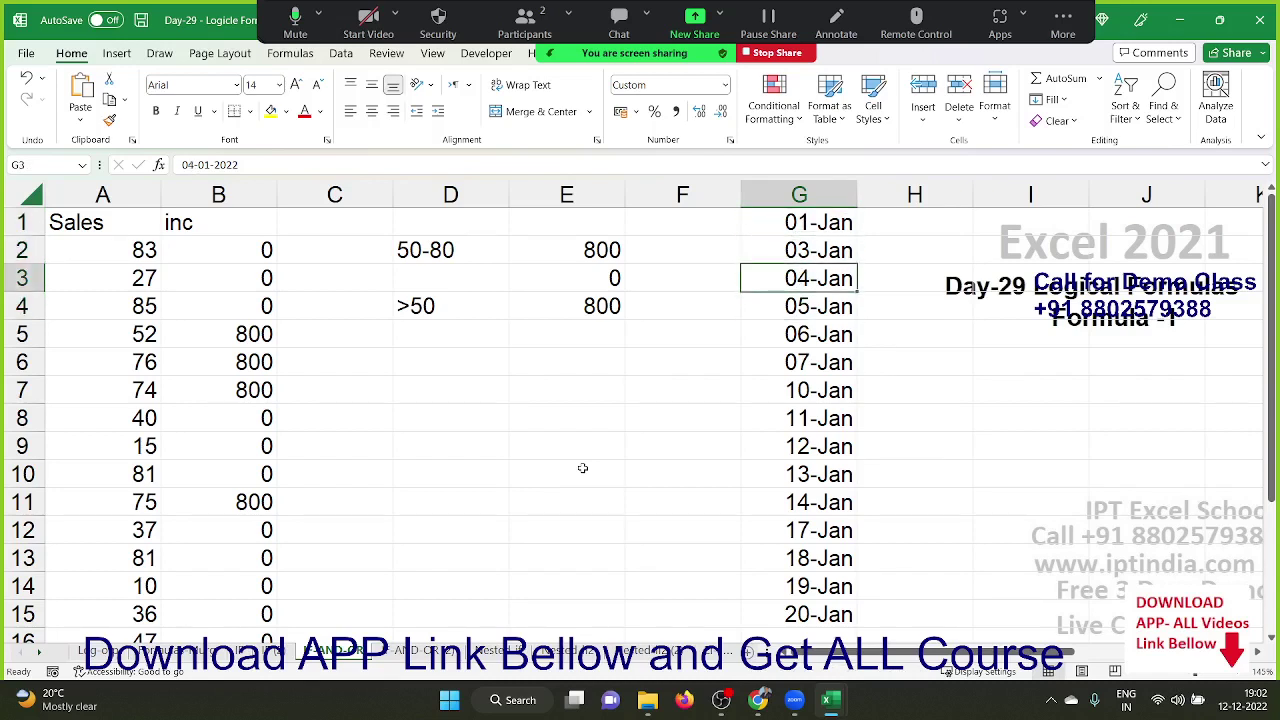
{"action": "key", "text": "Down"}
{"action": "key", "text": "Down"}
{"action": "key", "text": "Down"}
{"action": "key", "text": "Down"}
{"action": "key", "text": "Up"}
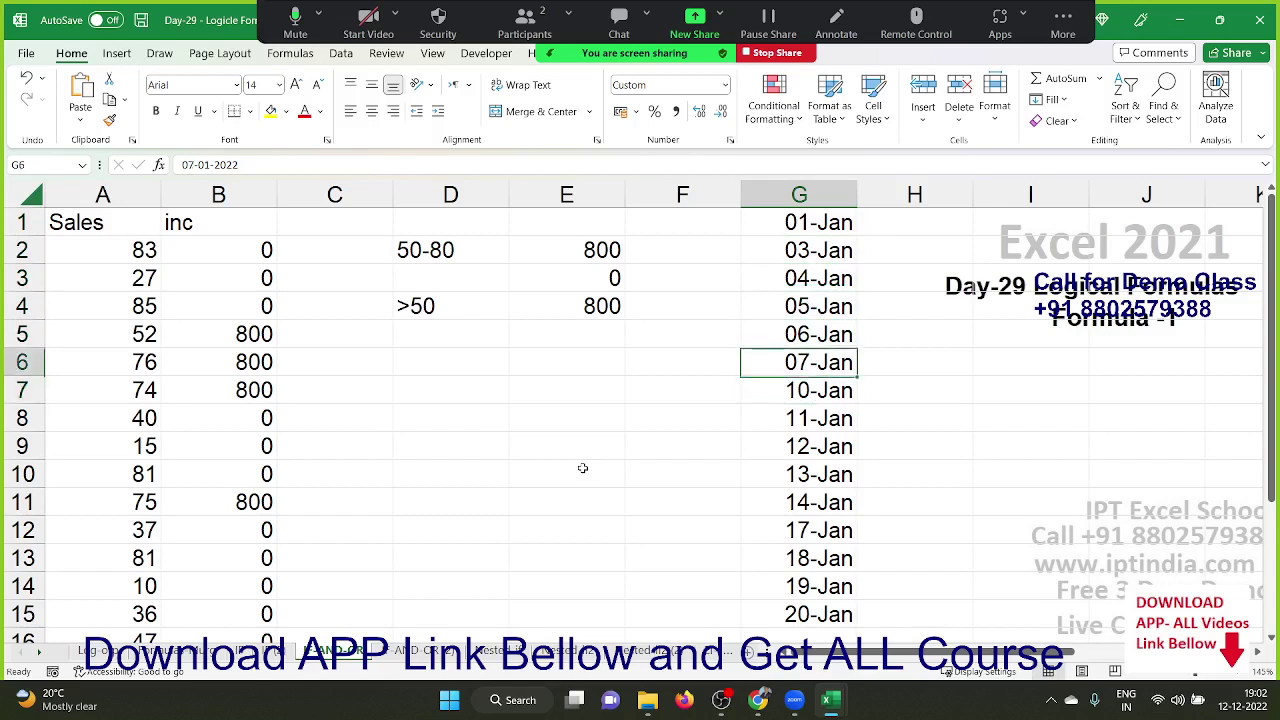
{"action": "key", "text": "shift+Down"}
{"action": "key", "text": "shift+Up"}
{"action": "key", "text": "shift+Down"}
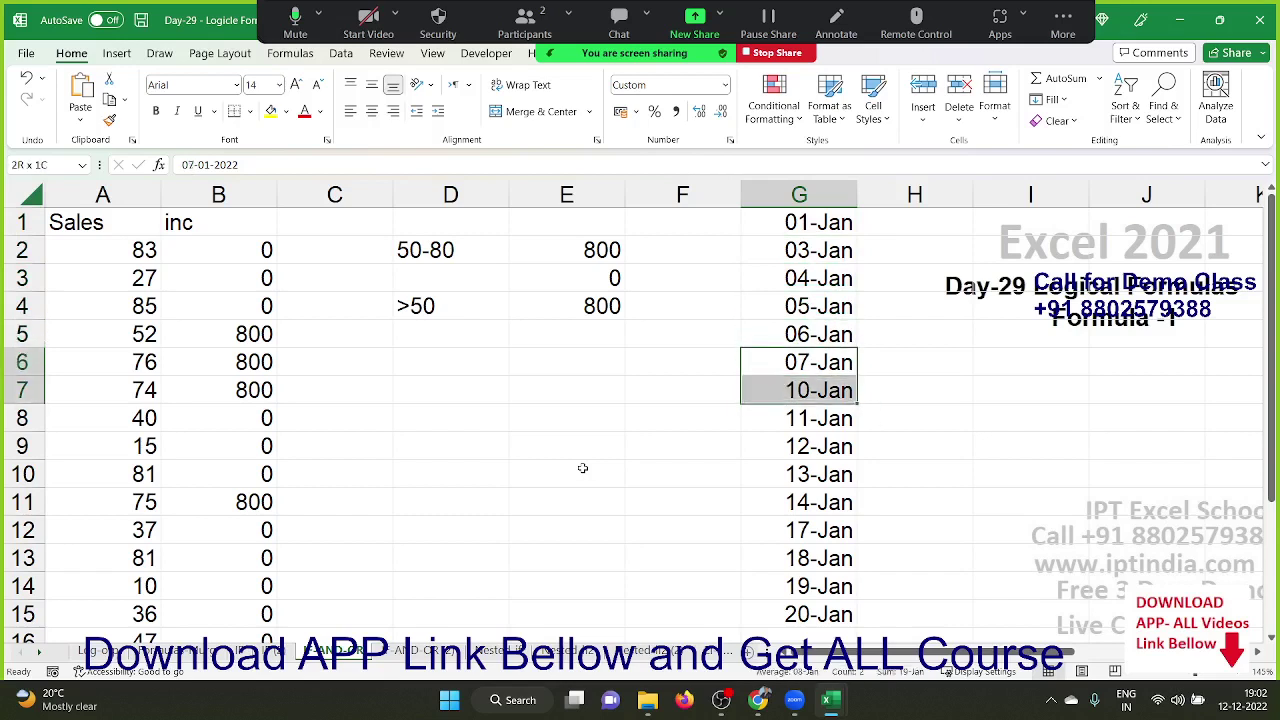
{"action": "key", "text": "Down"}
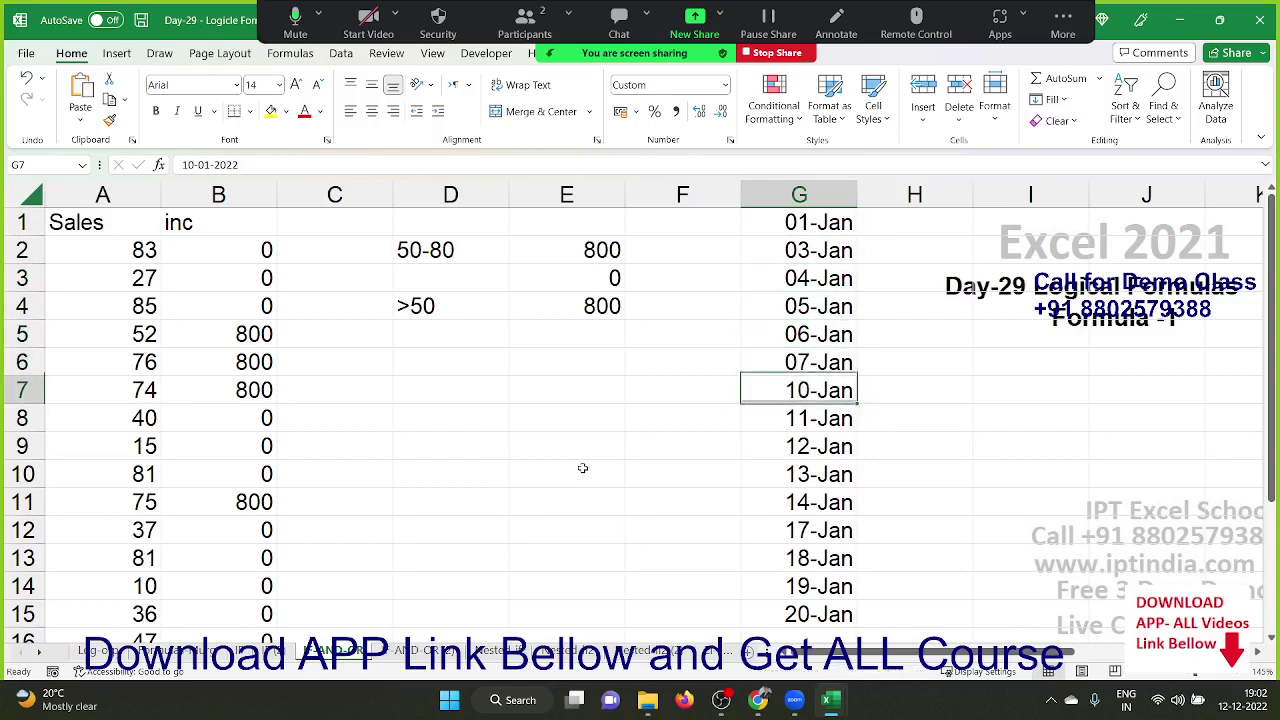
{"action": "key", "text": "Down"}
{"action": "key", "text": "Down"}
{"action": "key", "text": "Down"}
{"action": "key", "text": "Down"}
{"action": "key", "text": "Down"}
{"action": "key", "text": "Up"}
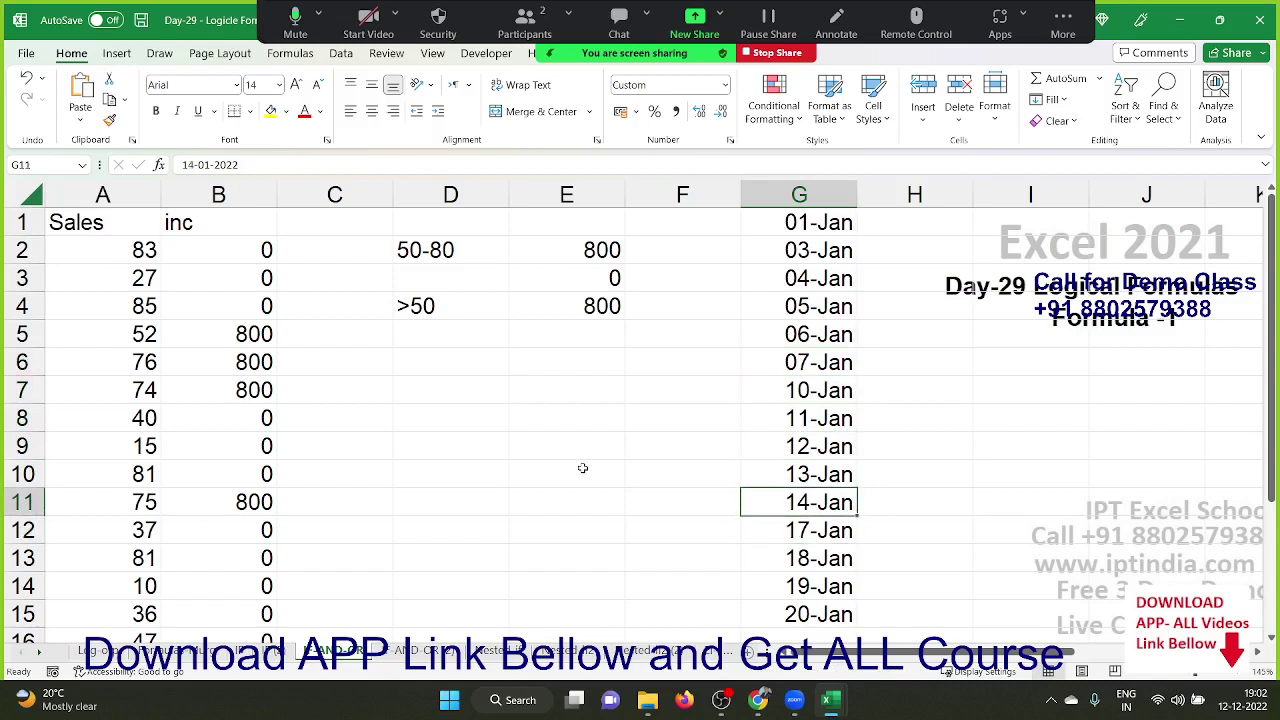
{"action": "key", "text": "shift+Down"}
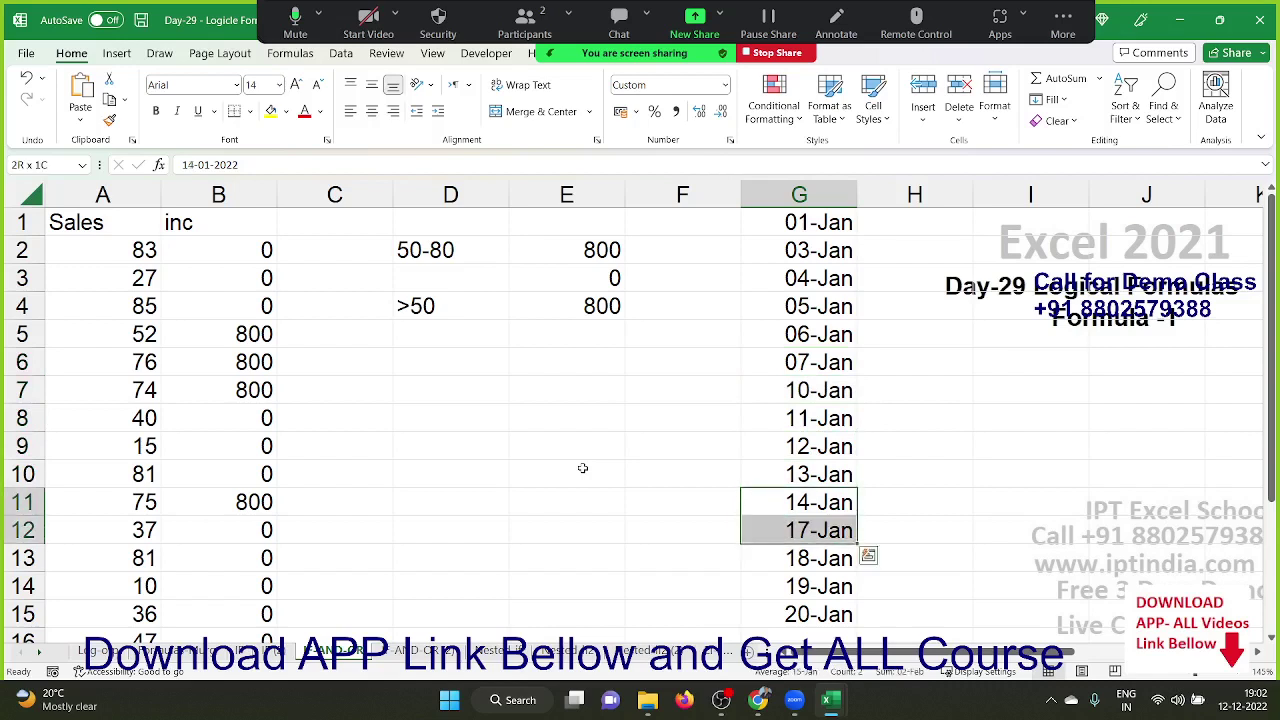
{"action": "key", "text": "Up"}
Select the full date list from 01-Jan down to 20-Jan in column G
{"action": "key", "text": "ctrl+Up"}
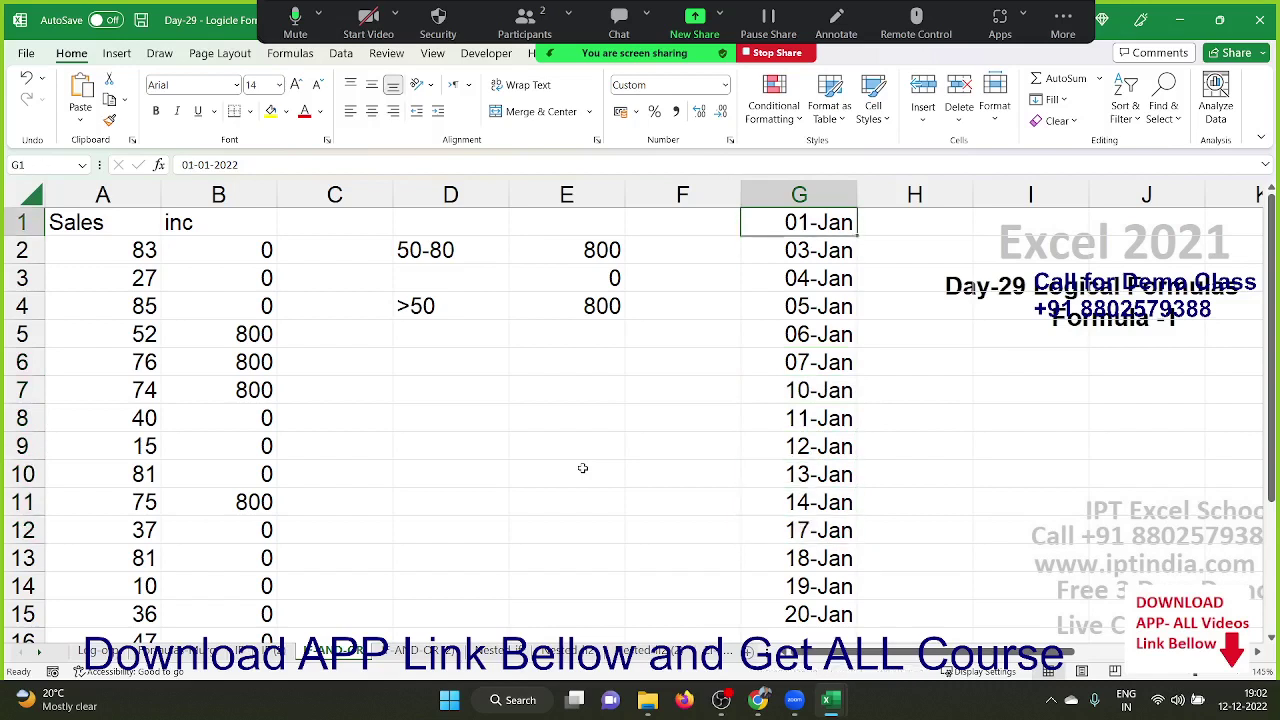
{"action": "key", "text": "ctrl+shift+Down"}
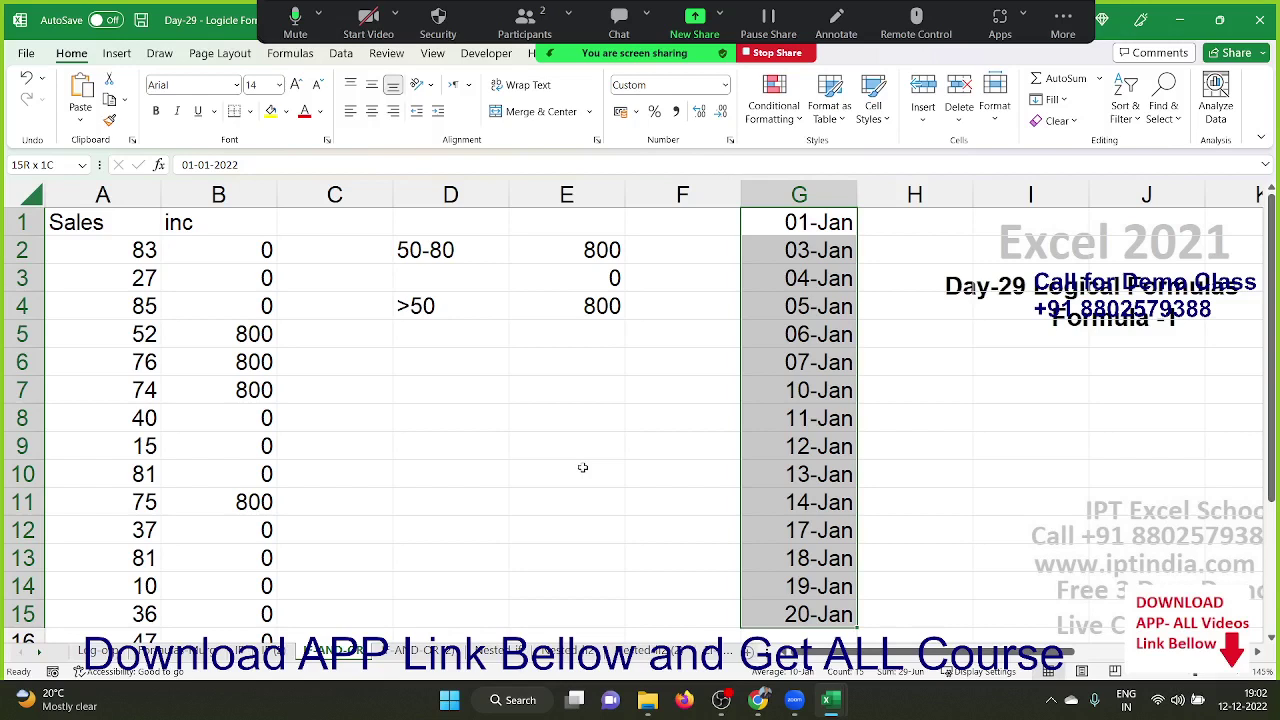
{"action": "key", "text": "Down"}
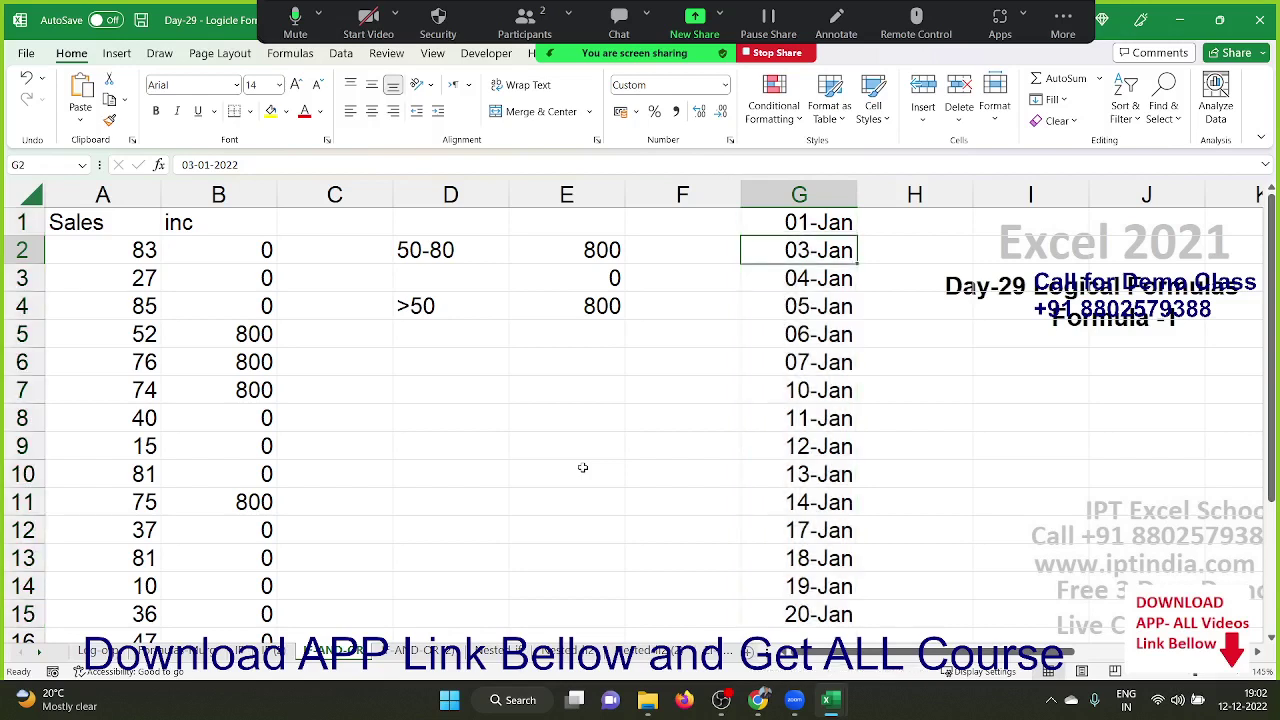
{"action": "key", "text": "Down"}
{"action": "key", "text": "Down"}
{"action": "key", "text": "Down"}
{"action": "key", "text": "Down"}
{"action": "key", "text": "Down"}
{"action": "key", "text": "Down"}
{"action": "key", "text": "Down"}
{"action": "key", "text": "Down"}
{"action": "key", "text": "Down"}
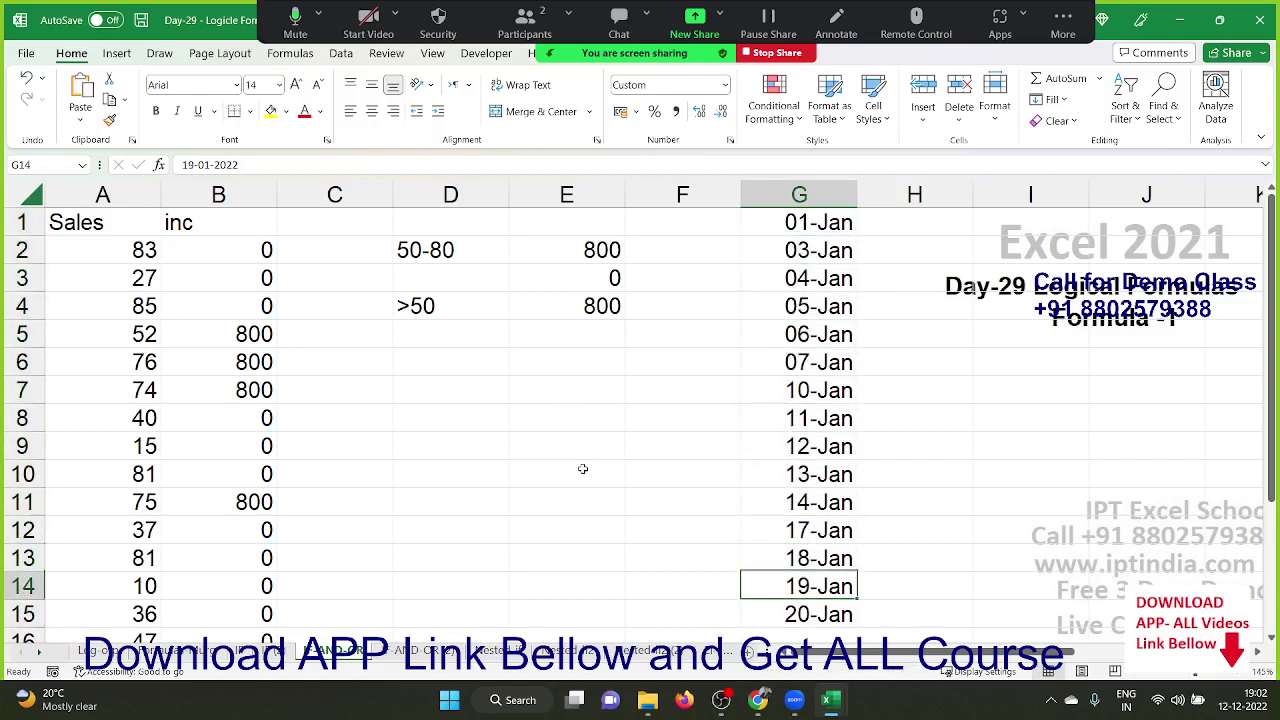
{"action": "key", "text": "Down"}
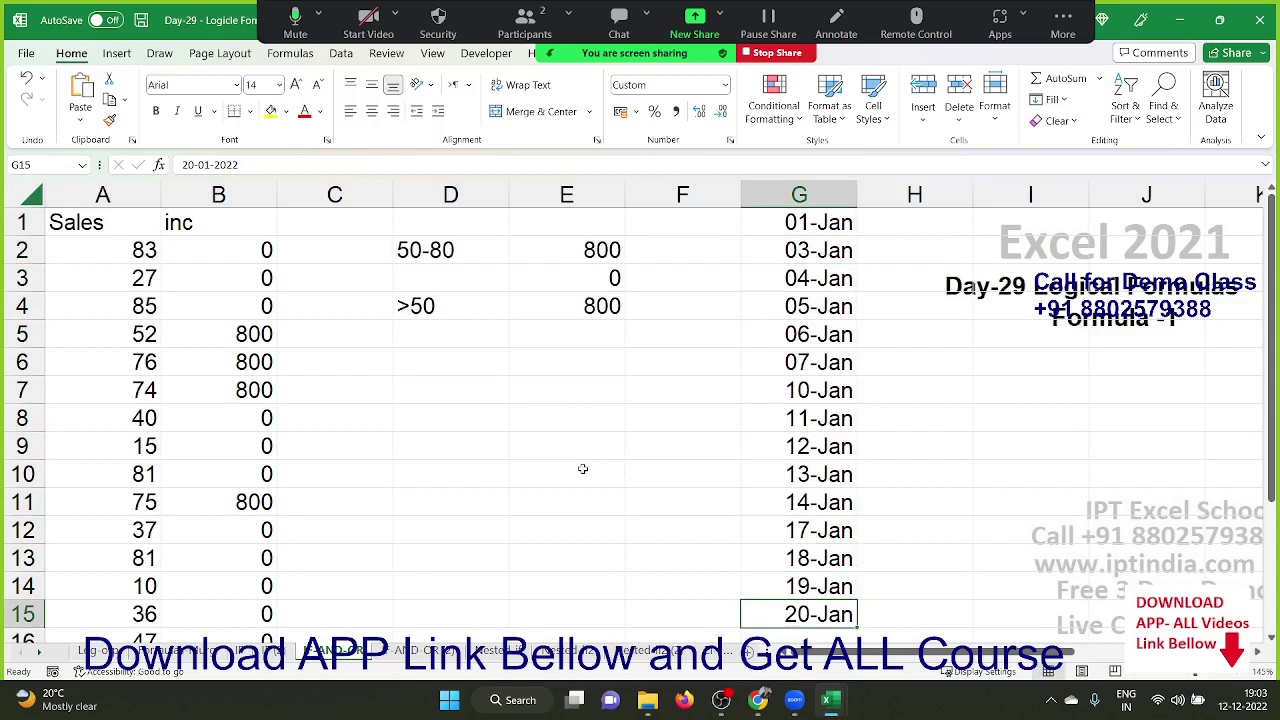
{"action": "key", "text": "Up"}
{"action": "key", "text": "Up"}
{"action": "key", "text": "Up"}
{"action": "key", "text": "Up"}
{"action": "key", "text": "Up"}
{"action": "key", "text": "Up"}
{"action": "key", "text": "Up"}
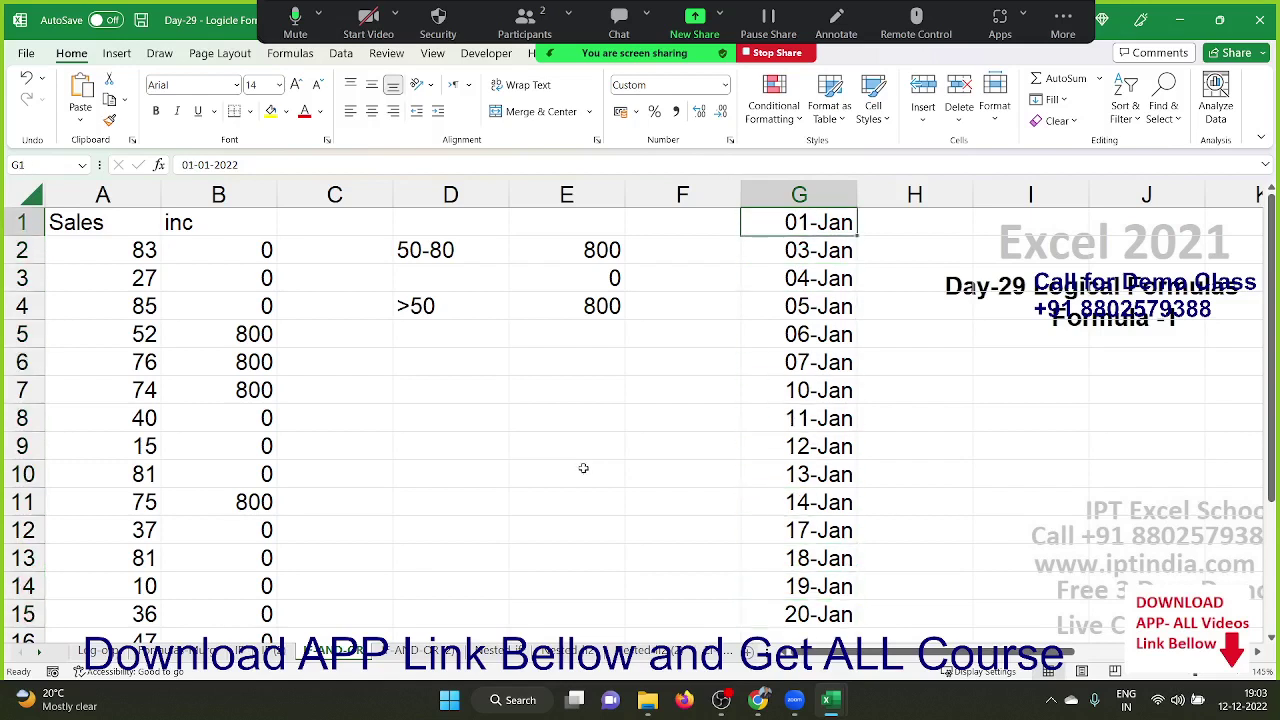
{"action": "key", "text": "shift+Down"}
{"action": "key", "text": "shift+Down"}
{"action": "key", "text": "shift+Down"}
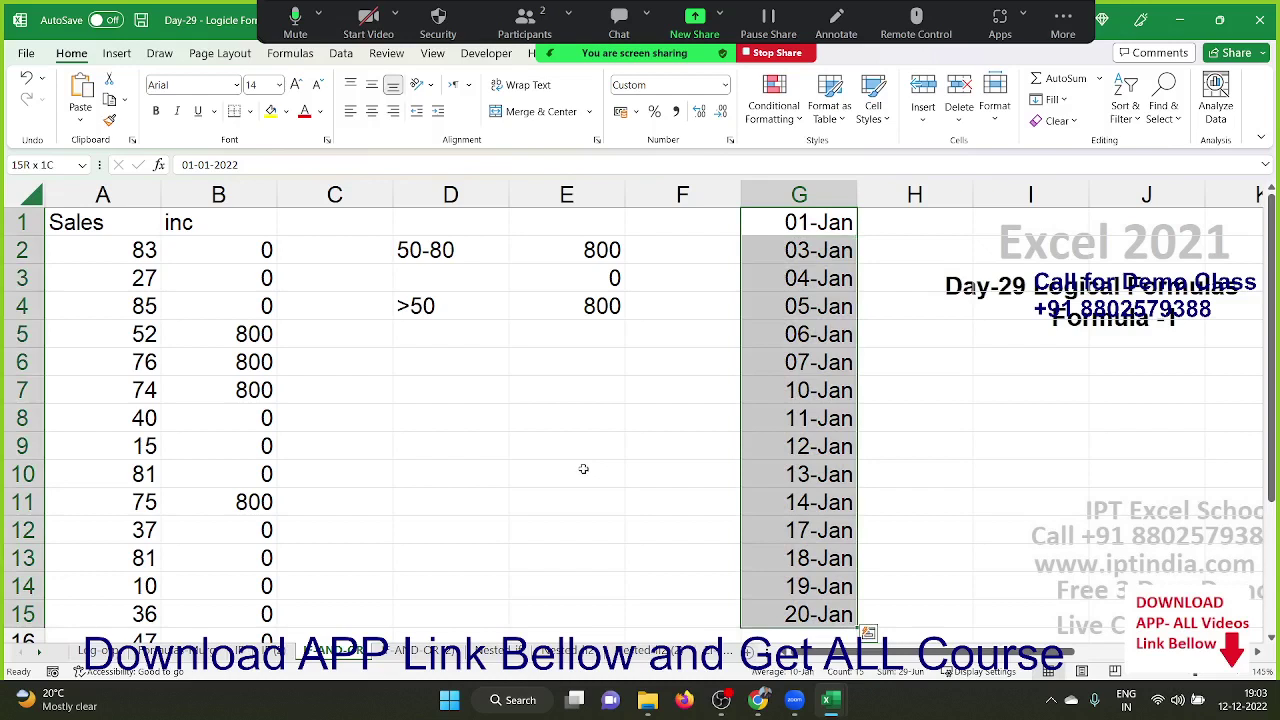
{"action": "key", "text": "Delete"}
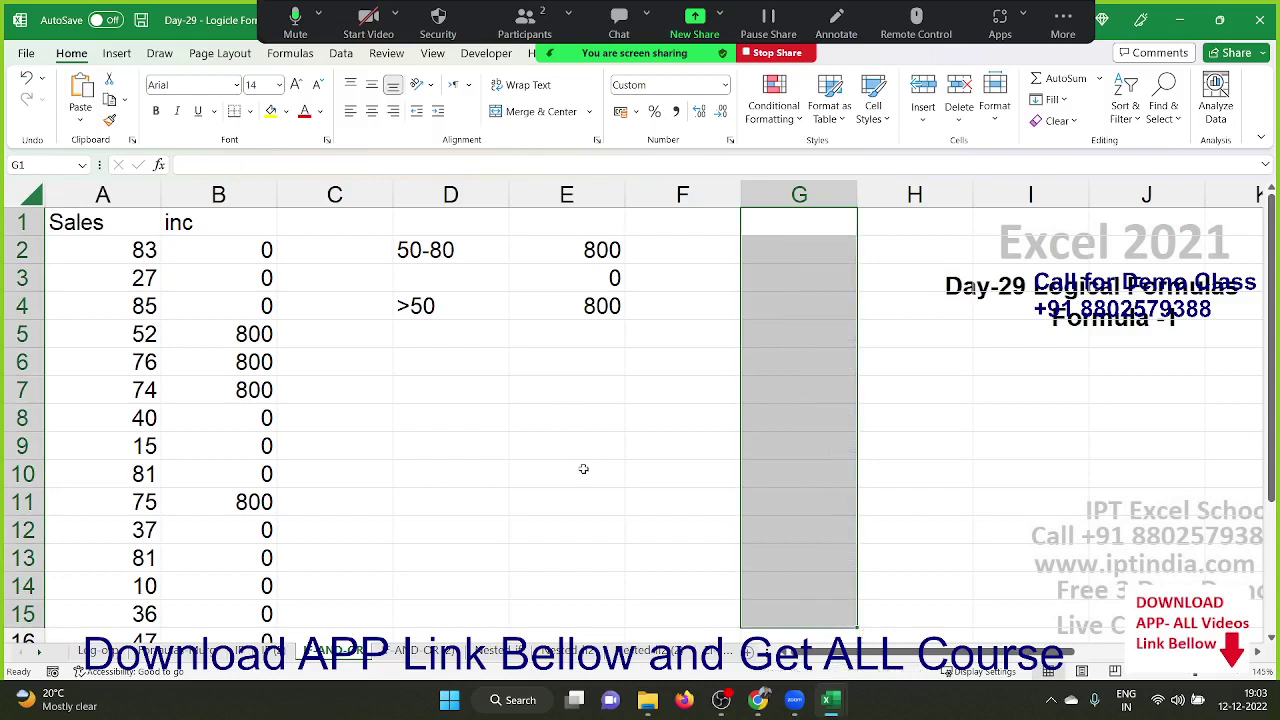
{"action": "key", "text": "Down"}
{"action": "key", "text": "Down"}
{"action": "key", "text": "Down"}
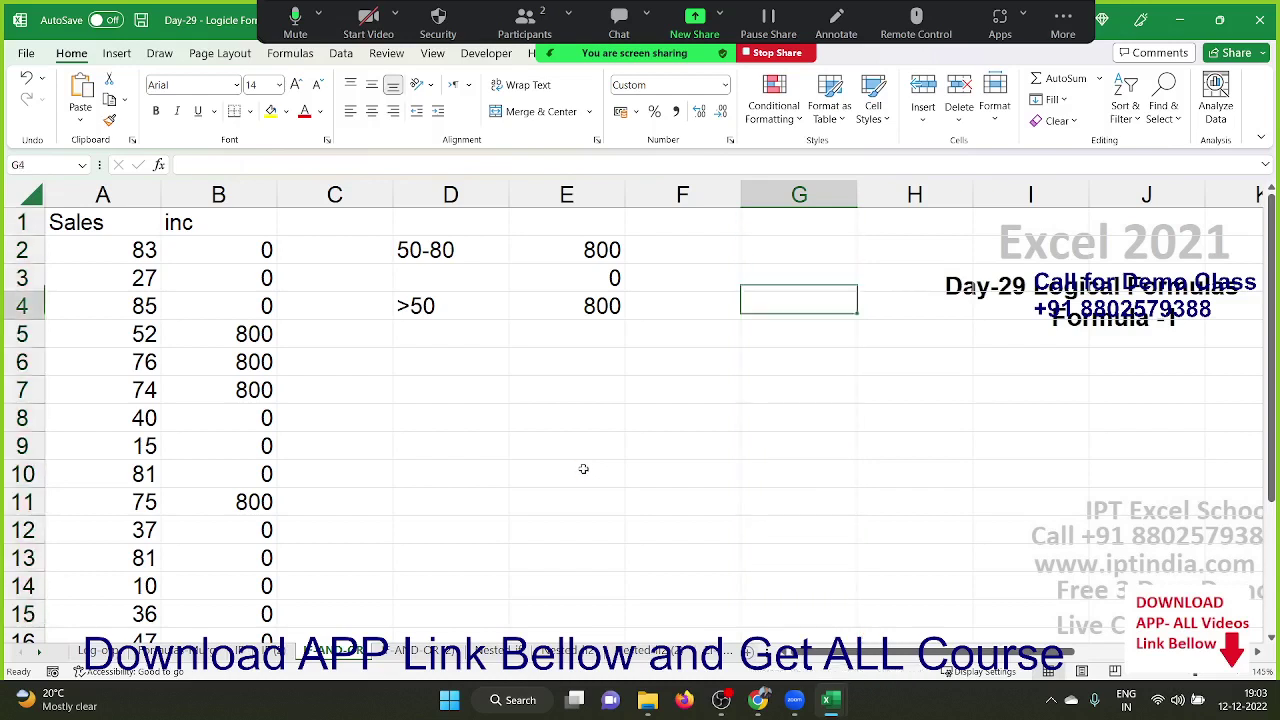
{"action": "key", "text": "Down"}
{"action": "key", "text": "Down"}
{"action": "key", "text": "Down"}
{"action": "key", "text": "Left"}
{"action": "key", "text": "Left"}
{"action": "key", "text": "Left"}
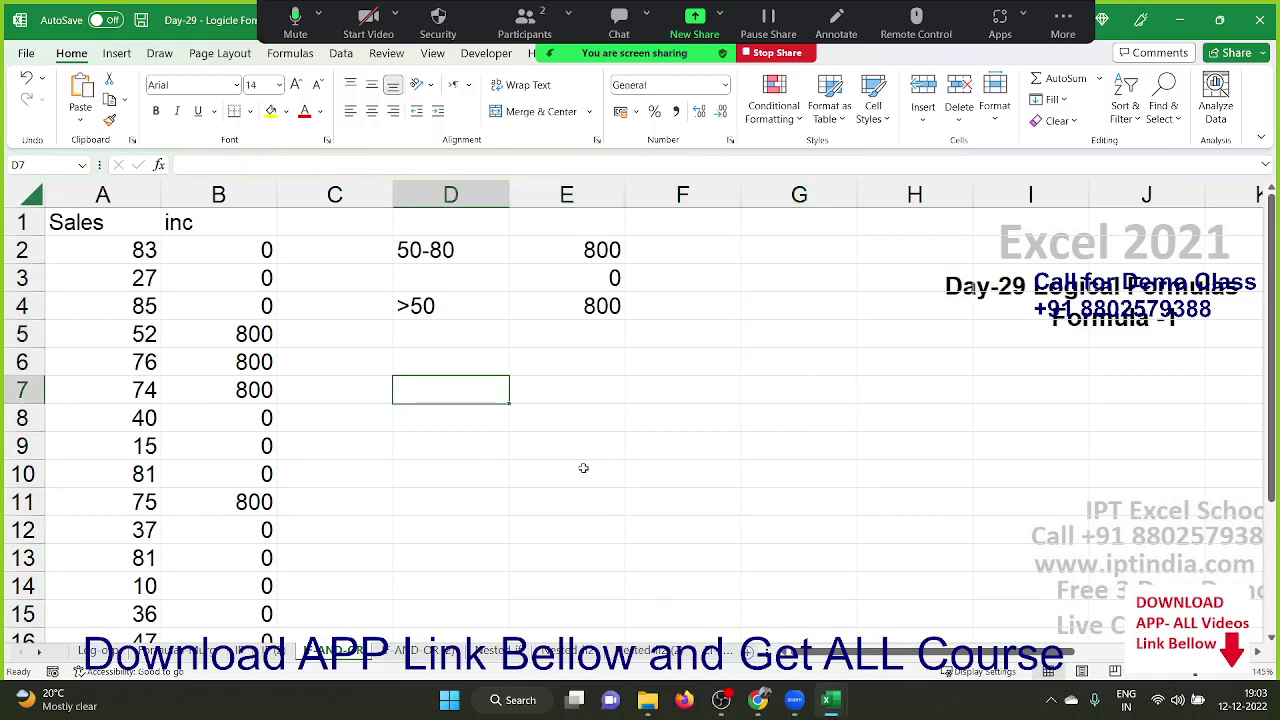
{"action": "type", "text": "1/1"}
{"action": "key", "text": "Tab"}
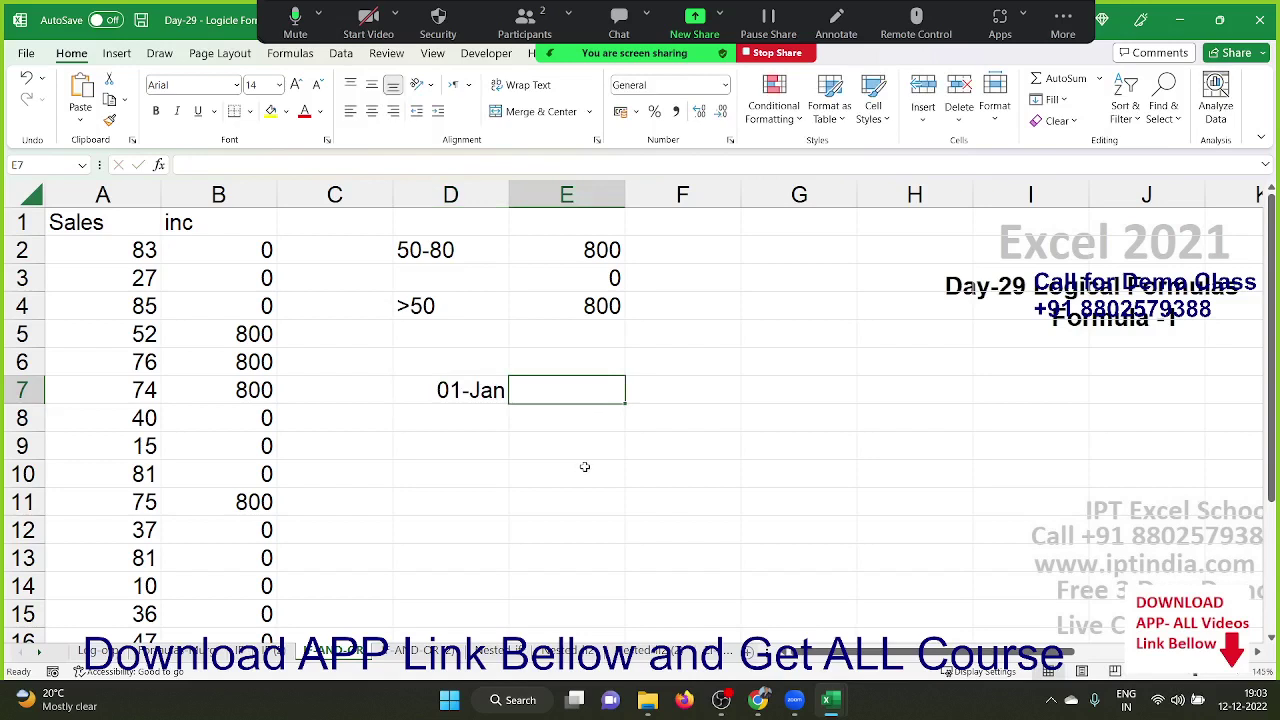
{"action": "key", "text": "ctrl+z"}
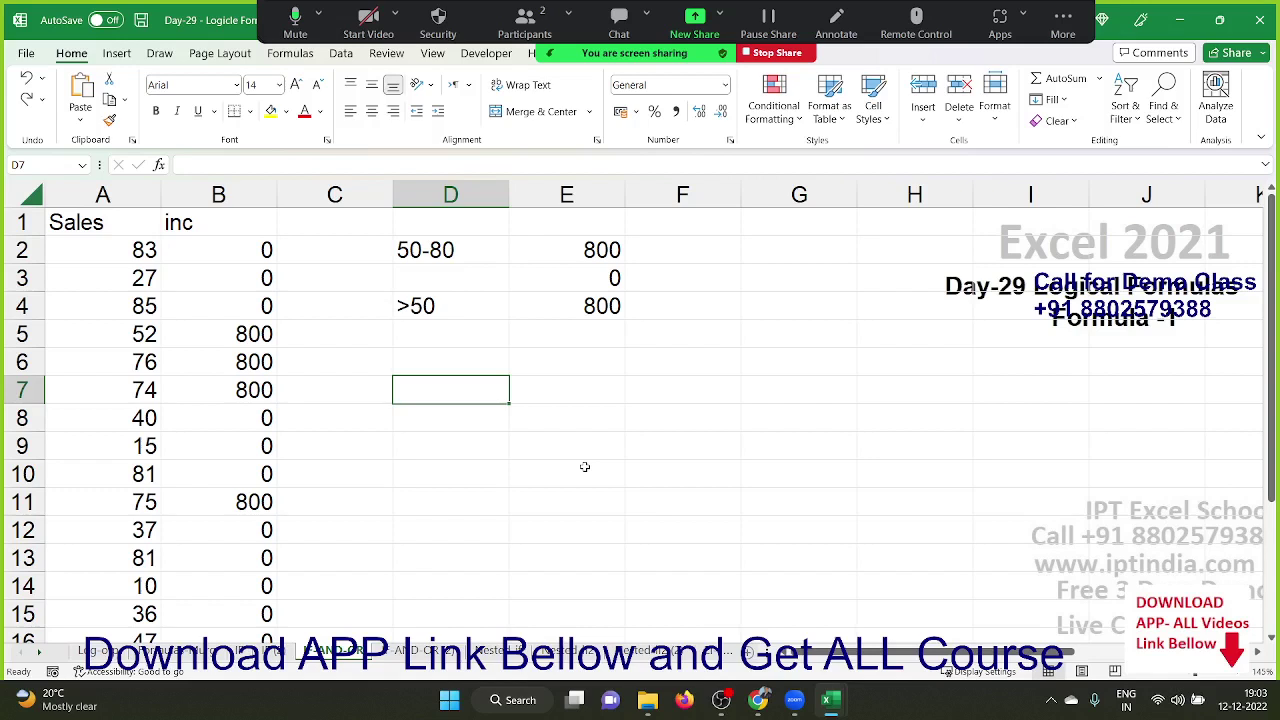
On the exam scores sheet, clear the old PASS/FAIL results in F2:F14 and the stray FALSE in G2
{"action": "left_click", "coordinate": [425, 651]}
{"action": "left_click", "coordinate": [396, 528]}
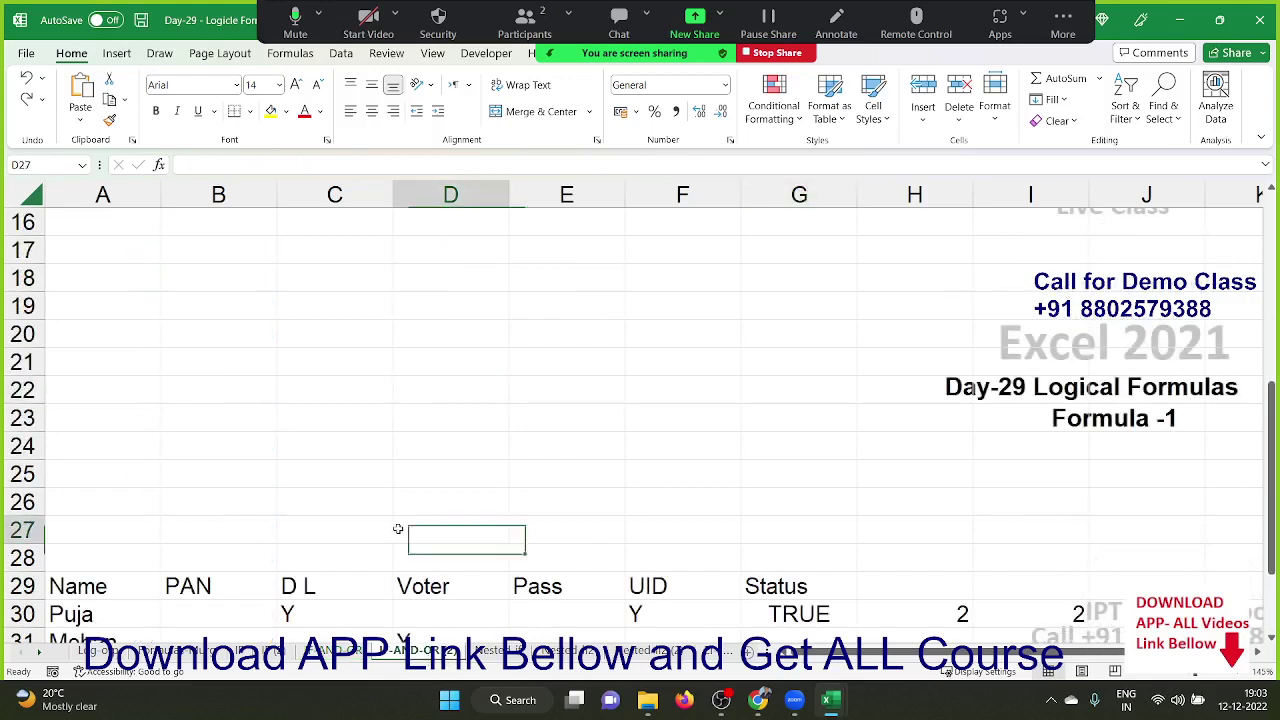
{"action": "scroll", "coordinate": [306, 451], "scroll_direction": "up", "scroll_amount": 2}
{"action": "scroll", "coordinate": [310, 453], "scroll_direction": "up", "scroll_amount": 3}
{"action": "left_click", "coordinate": [262, 305]}
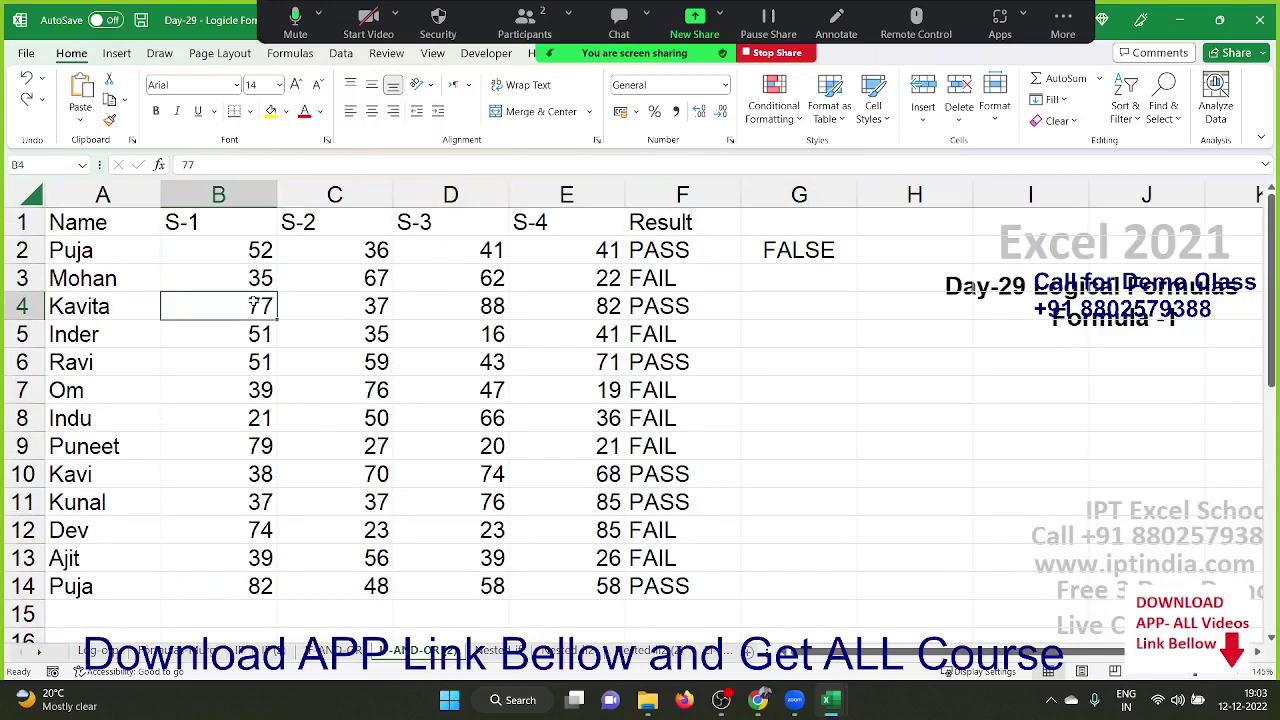
{"action": "key", "text": "Up"}
{"action": "key", "text": "Left"}
{"action": "key", "text": "Up"}
{"action": "key", "text": "Right"}
{"action": "key", "text": "Right"}
{"action": "key", "text": "Right"}
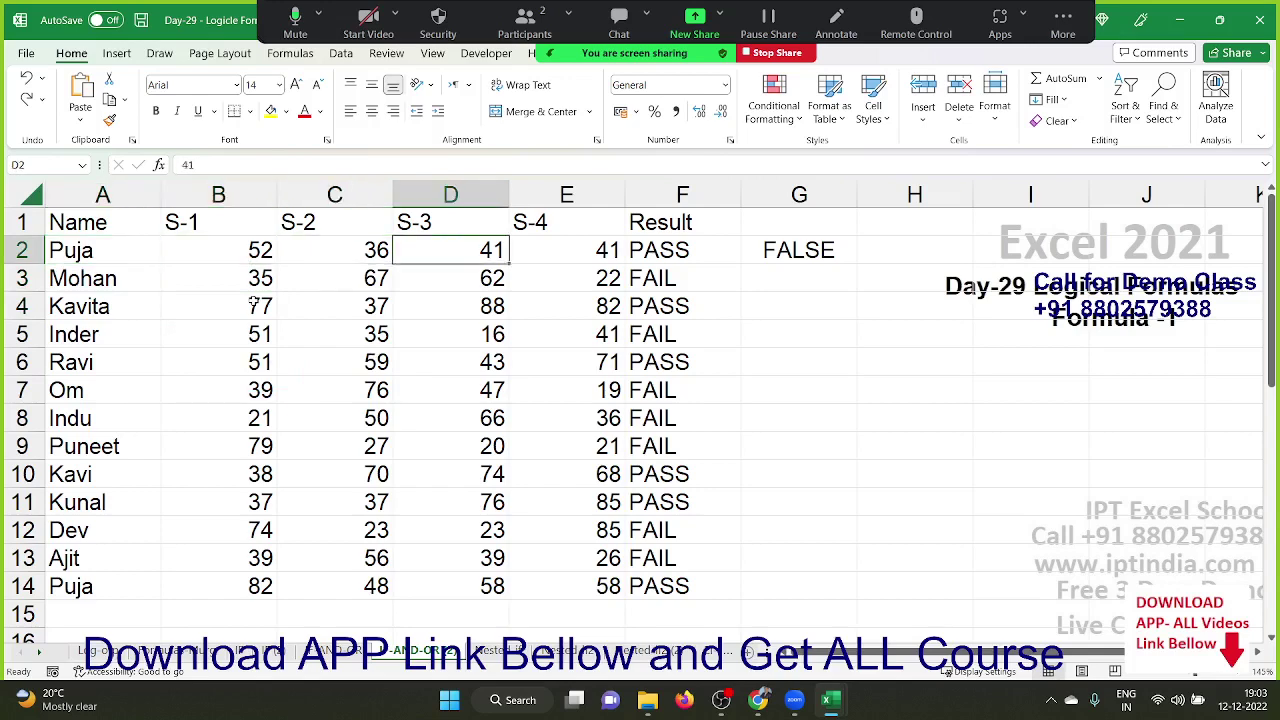
{"action": "key", "text": "Right"}
{"action": "key", "text": "Right"}
{"action": "key", "text": "shift+Up"}
{"action": "key", "text": "shift+Down"}
{"action": "key", "text": "ctrl+shift+Down"}
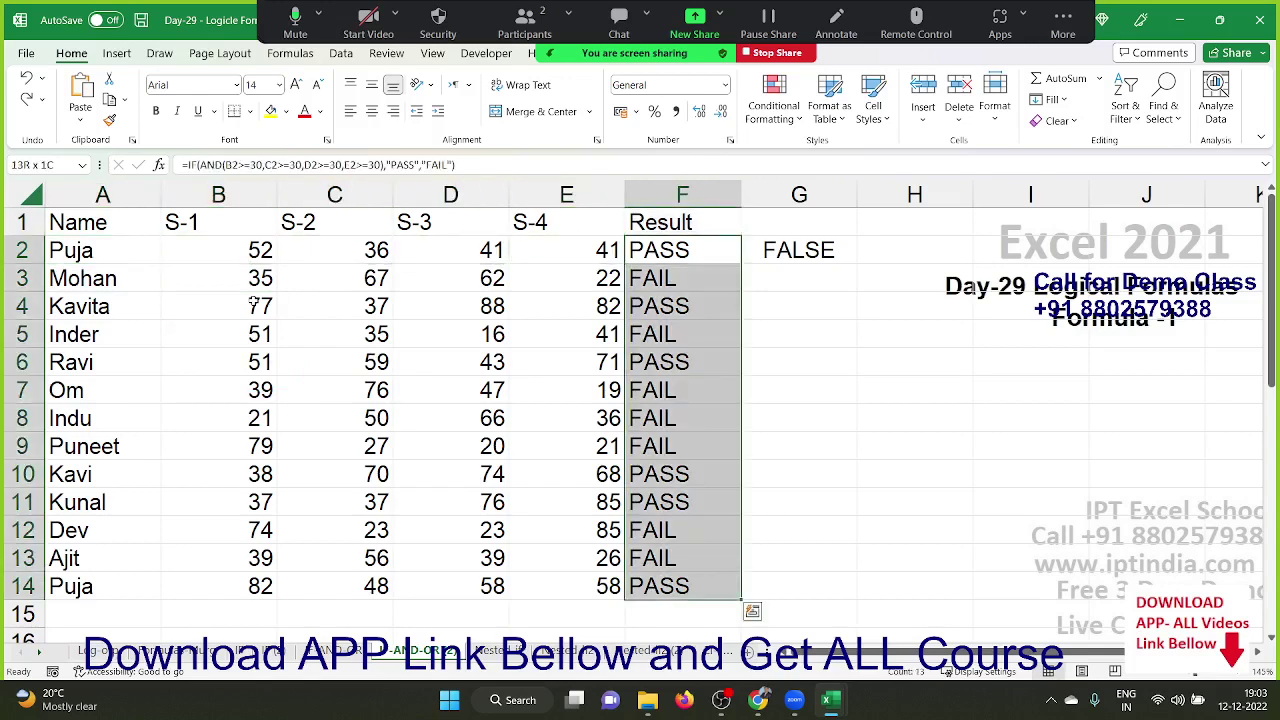
{"action": "key", "text": "Delete"}
Enter =AND(B2>=30,C2>=30,D2>=30,E2>=30) in F2
{"action": "key", "text": "Right"}
{"action": "key", "text": "Delete"}
{"action": "key", "text": "Left"}
{"action": "key", "text": "Left"}
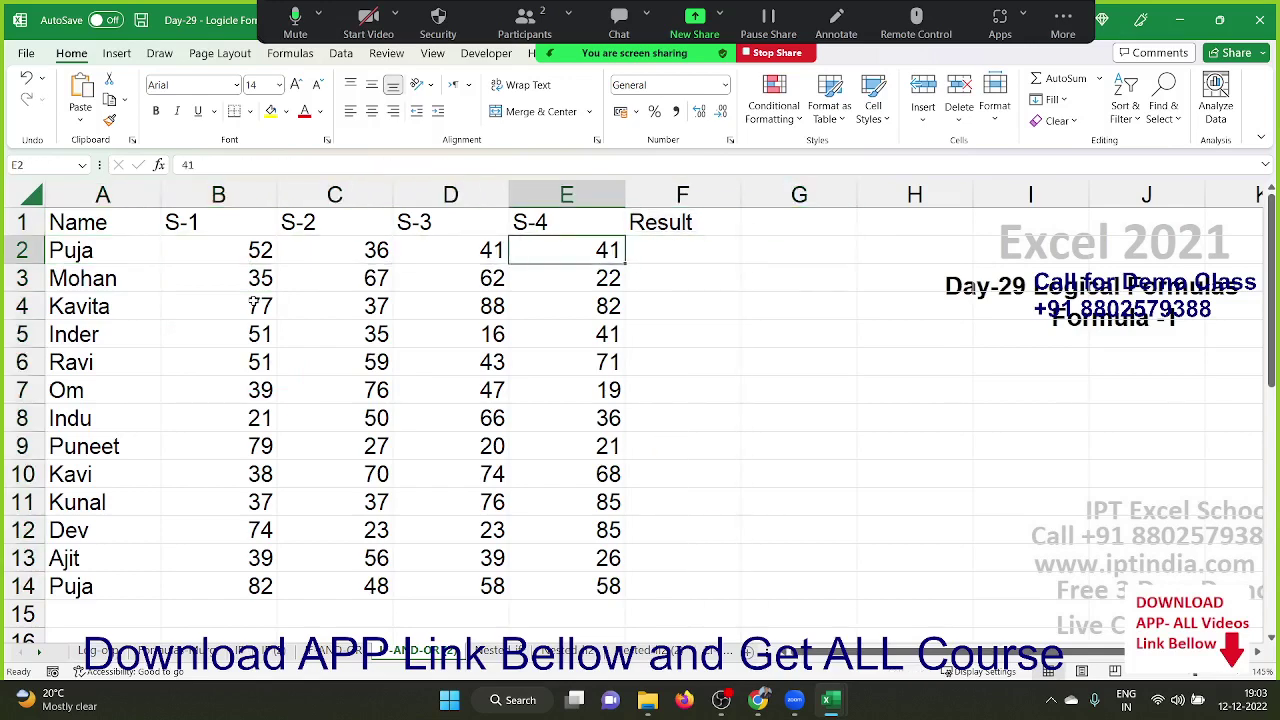
{"action": "key", "text": "ctrl+Left"}
{"action": "key", "text": "ctrl+shift+Right"}
{"action": "key", "text": "Right"}
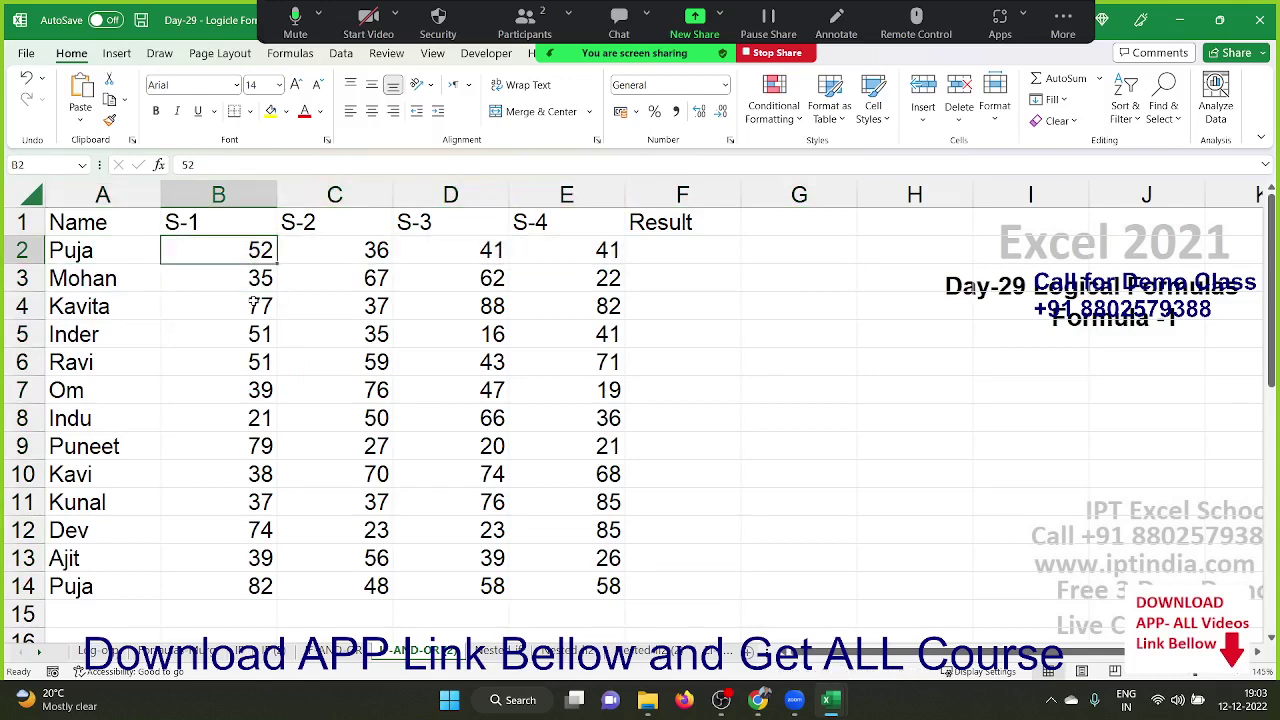
{"action": "key", "text": "ctrl+shift+Right"}
{"action": "key", "text": "ctrl+shift+Down"}
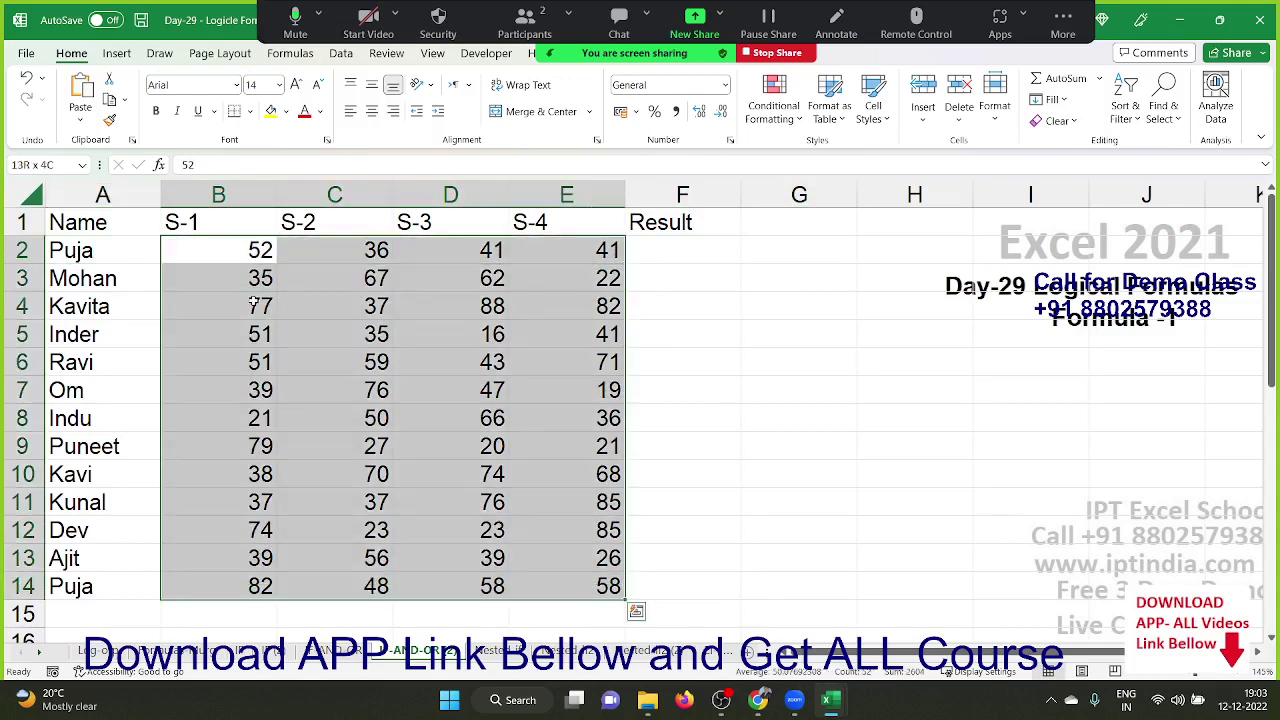
{"action": "key", "text": "Right"}
{"action": "key", "text": "Right"}
{"action": "key", "text": "Right"}
{"action": "key", "text": "Right"}
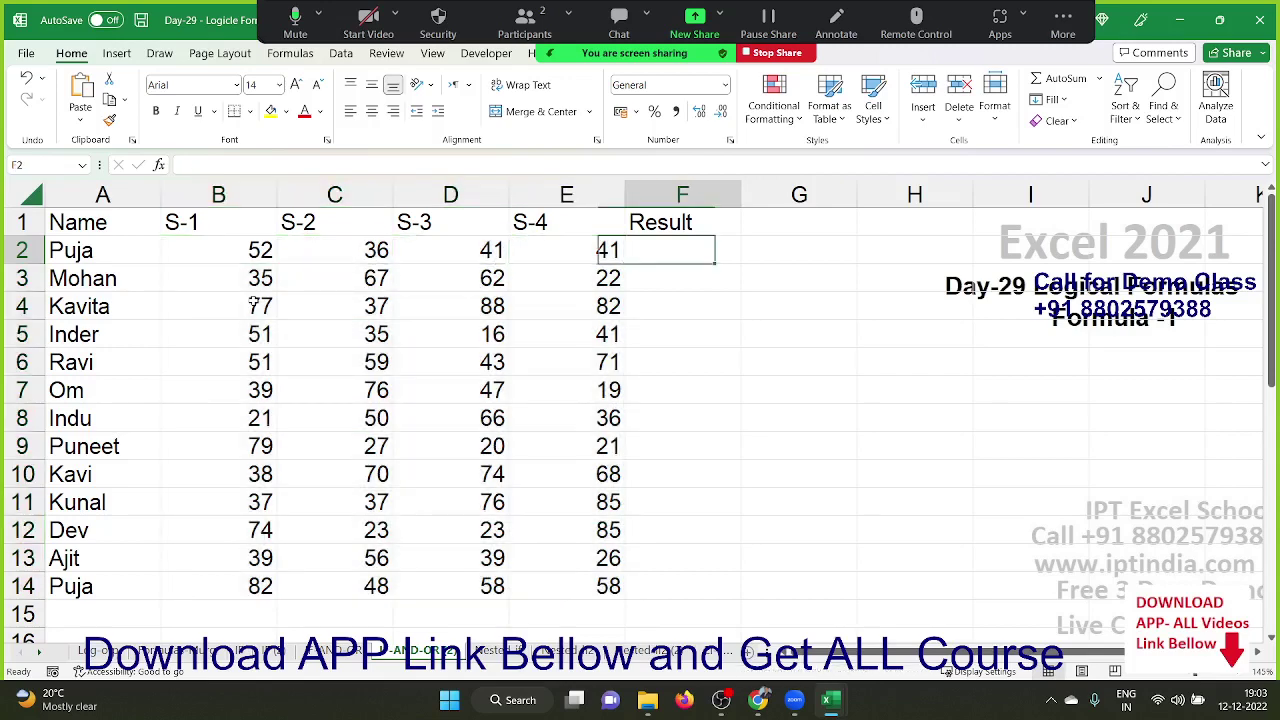
{"action": "type", "text": "=and"}
{"action": "key", "text": "Tab"}
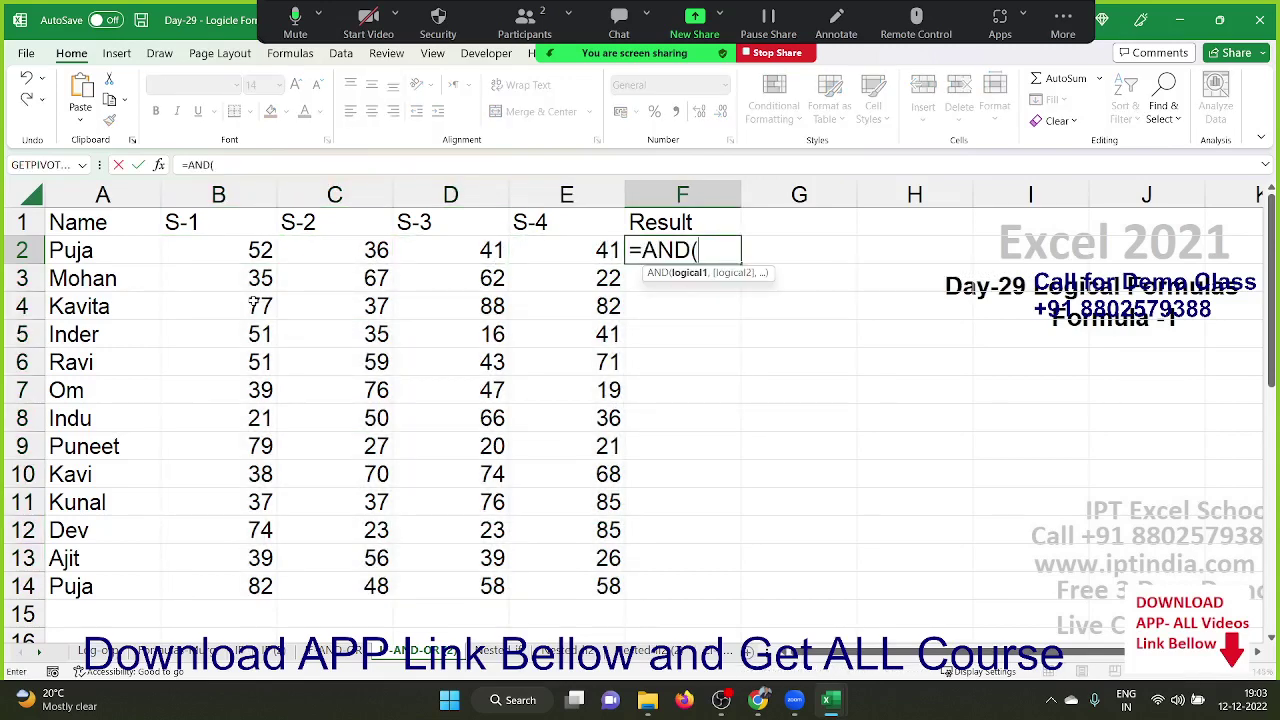
{"action": "key", "text": "Left"}
{"action": "key", "text": "Left"}
{"action": "key", "text": "Left"}
{"action": "key", "text": "Left"}
{"action": "type", "text": ">="}
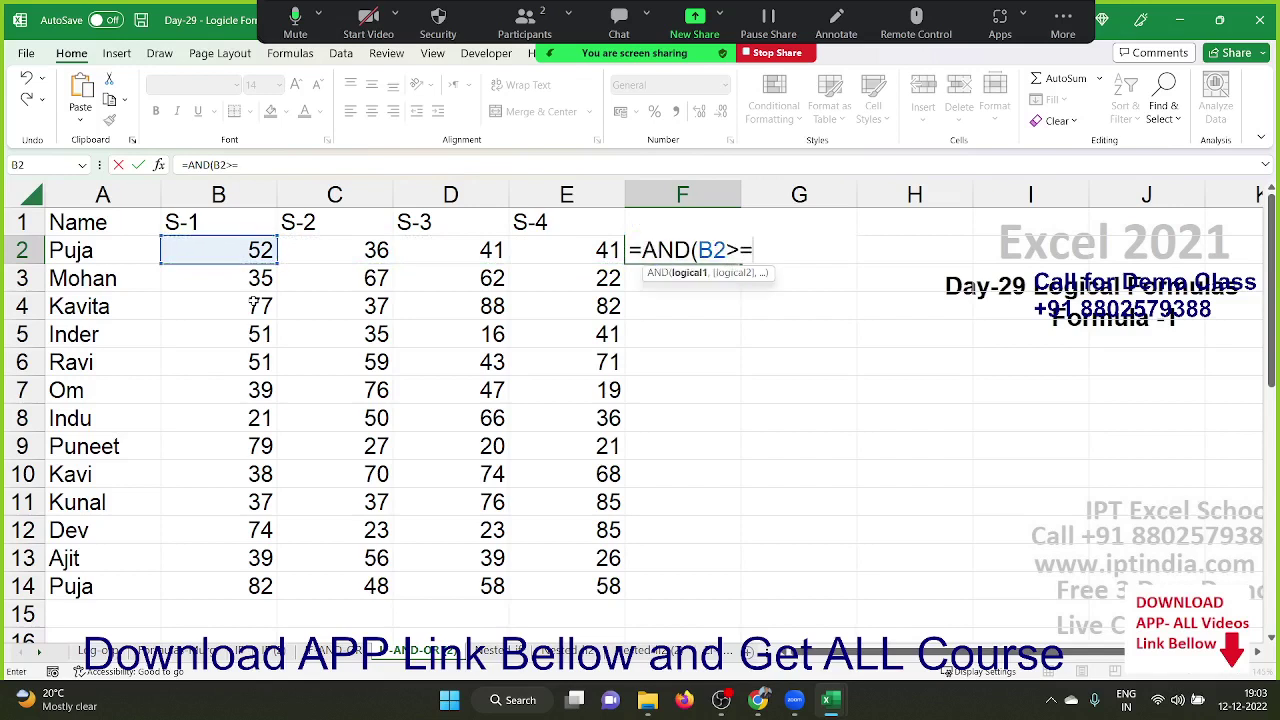
{"action": "type", "text": "30"}
{"action": "type", "text": ","}
{"action": "key", "text": "Left"}
{"action": "key", "text": "Left"}
{"action": "key", "text": "Left"}
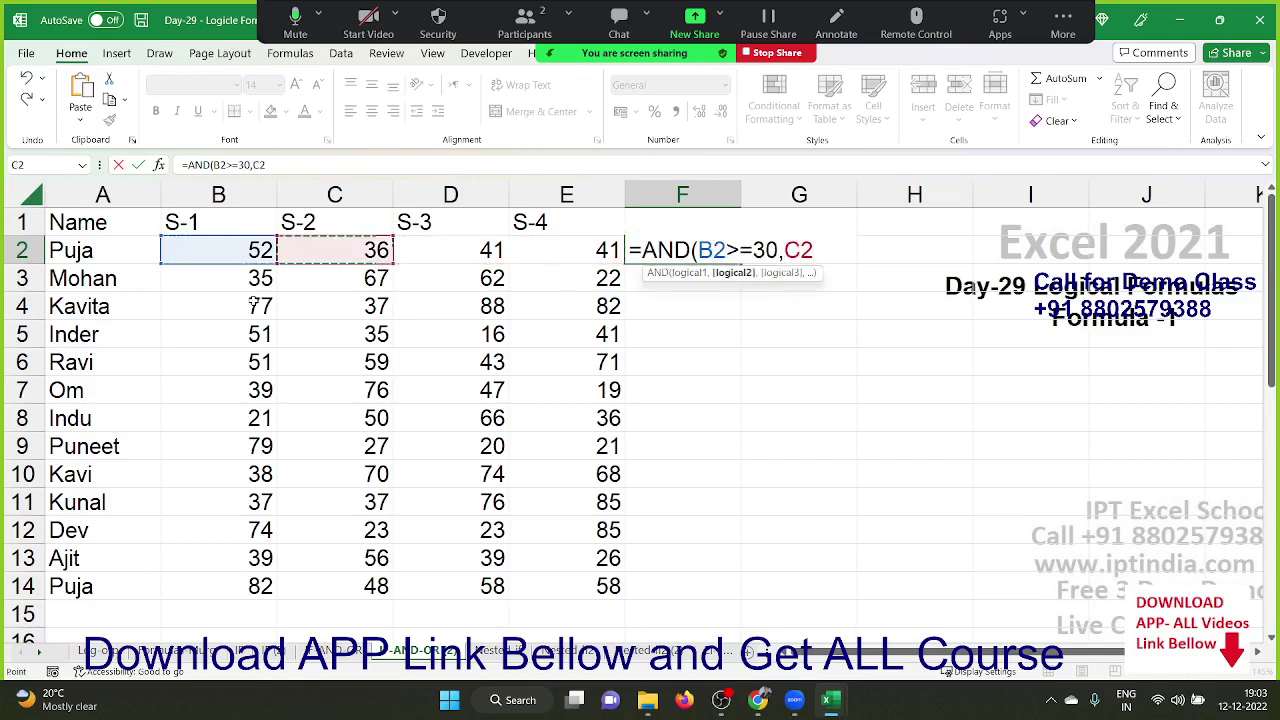
{"action": "type", "text": ">=30"}
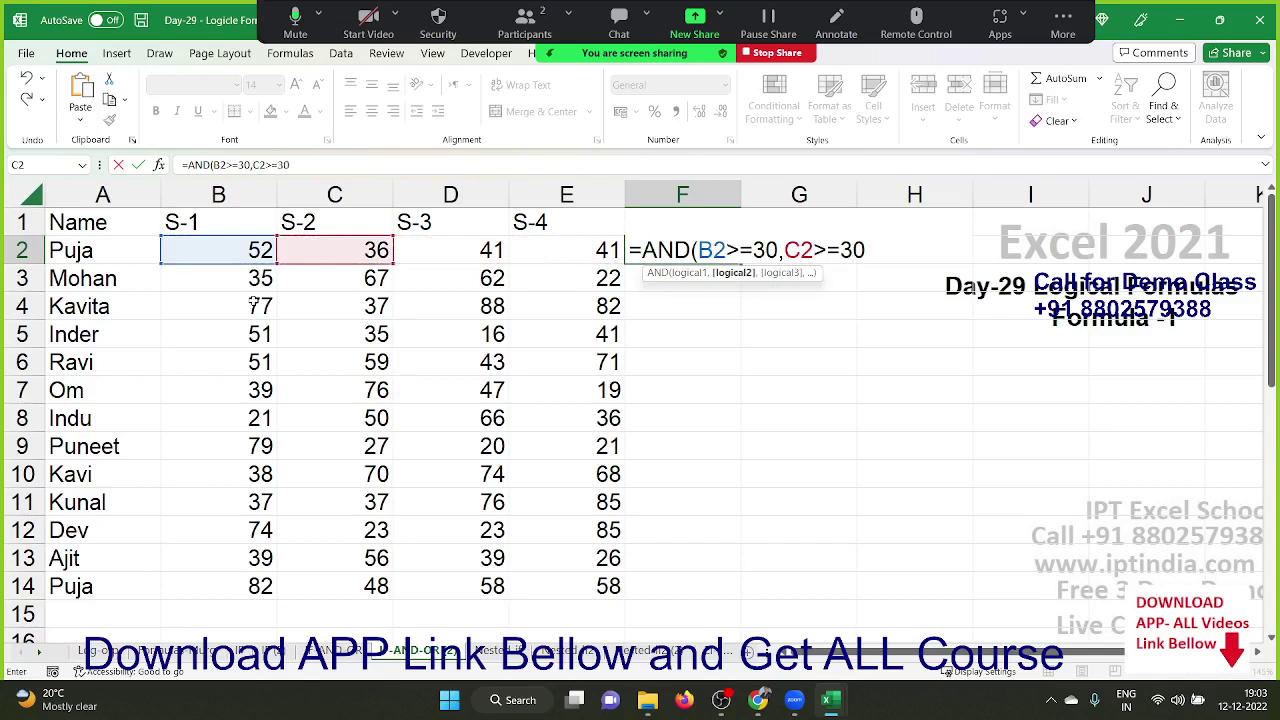
{"action": "type", "text": ","}
{"action": "key", "text": "Left"}
{"action": "key", "text": "Left"}
{"action": "type", "text": ">"}
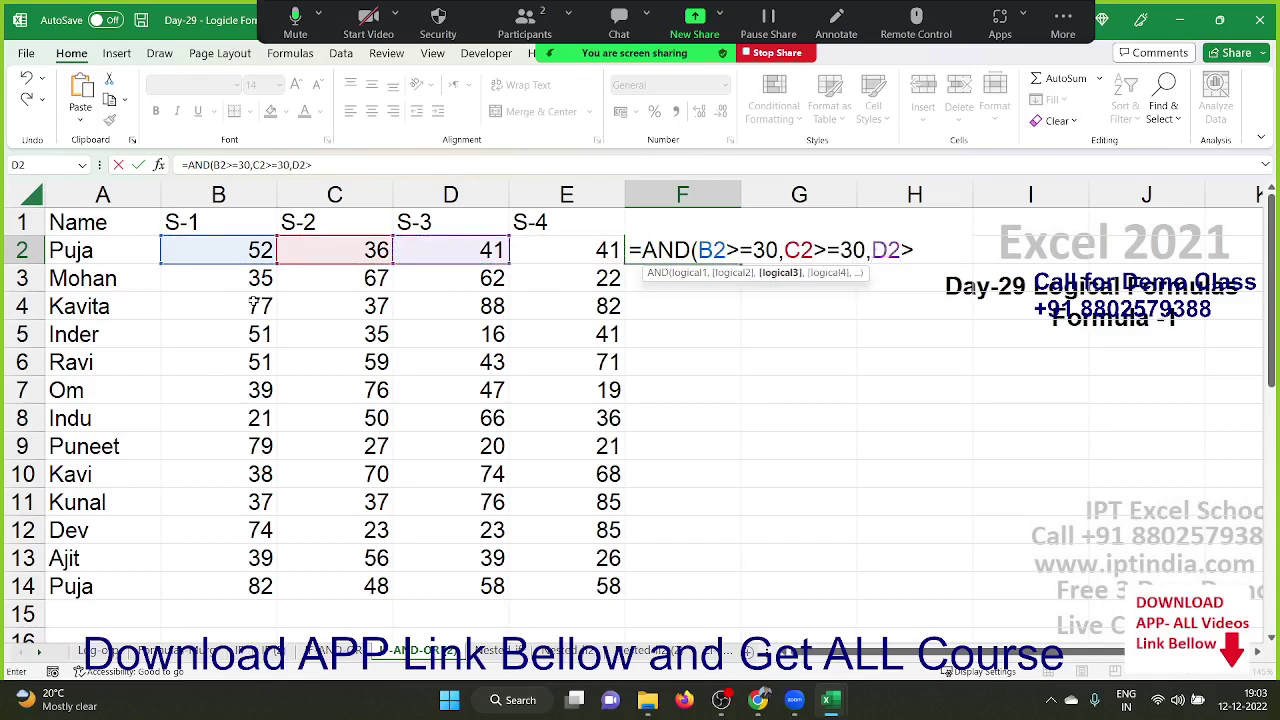
{"action": "type", "text": "=30,"}
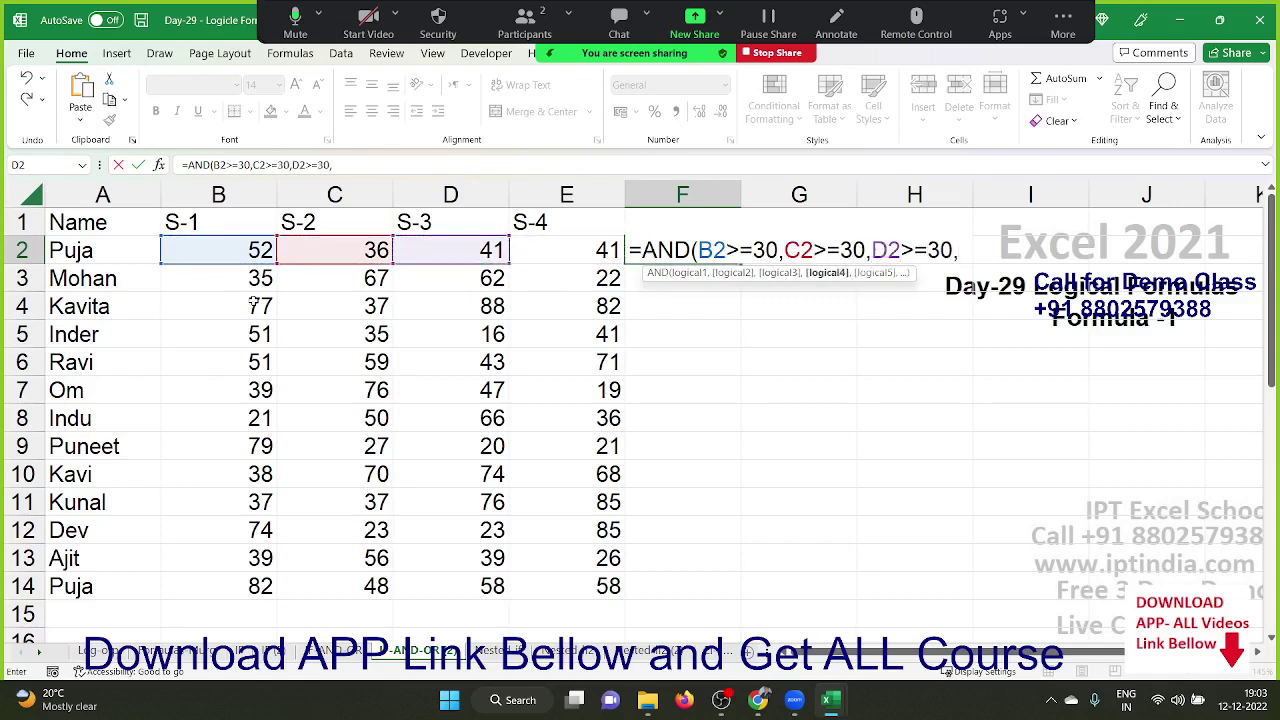
{"action": "key", "text": "Left"}
{"action": "type", "text": ">="}
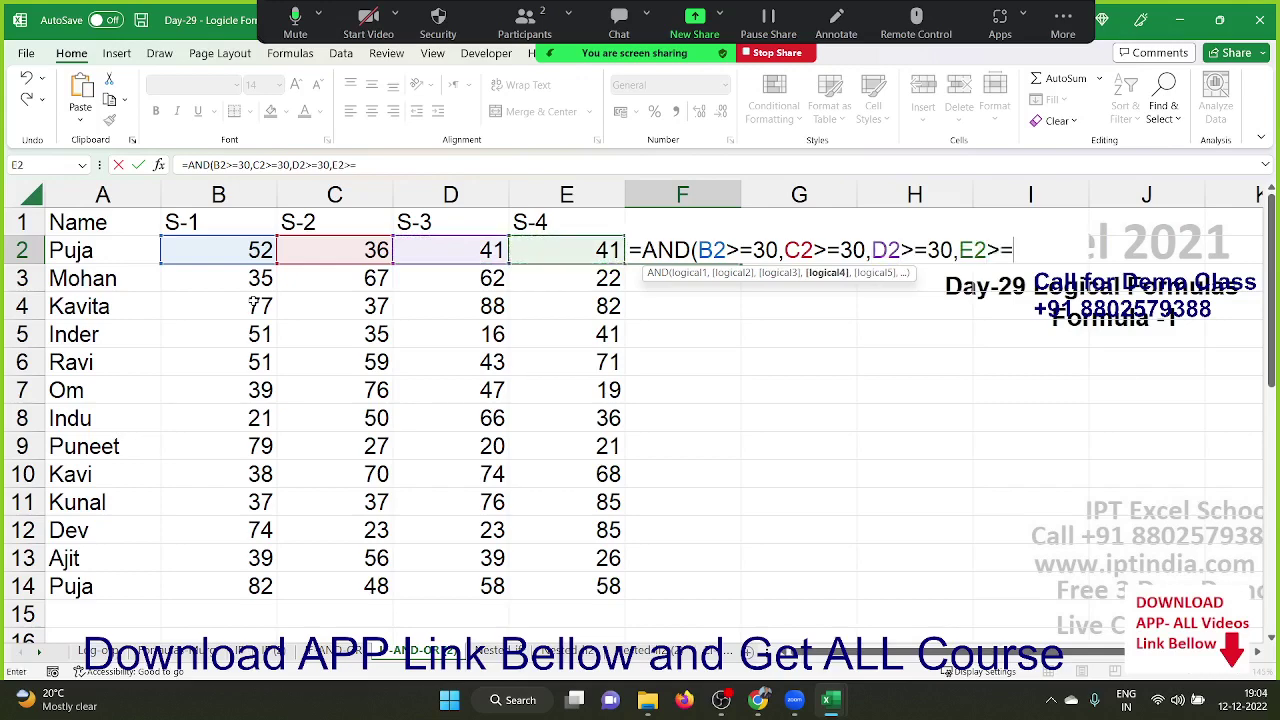
{"action": "type", "text": "30"}
{"action": "key", "text": "Return"}
Copy the F2 AND formula down to F14 with the fill handle
{"action": "key", "text": "Up"}
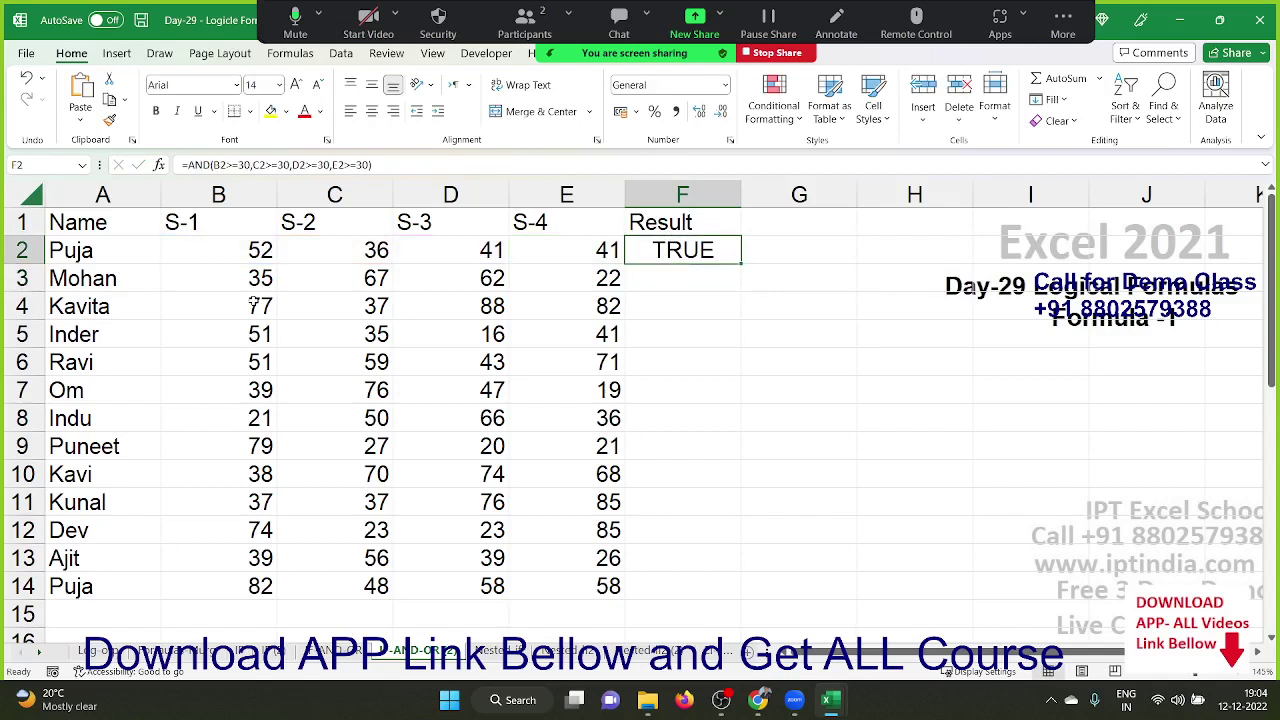
{"action": "double_click", "coordinate": [741, 264]}
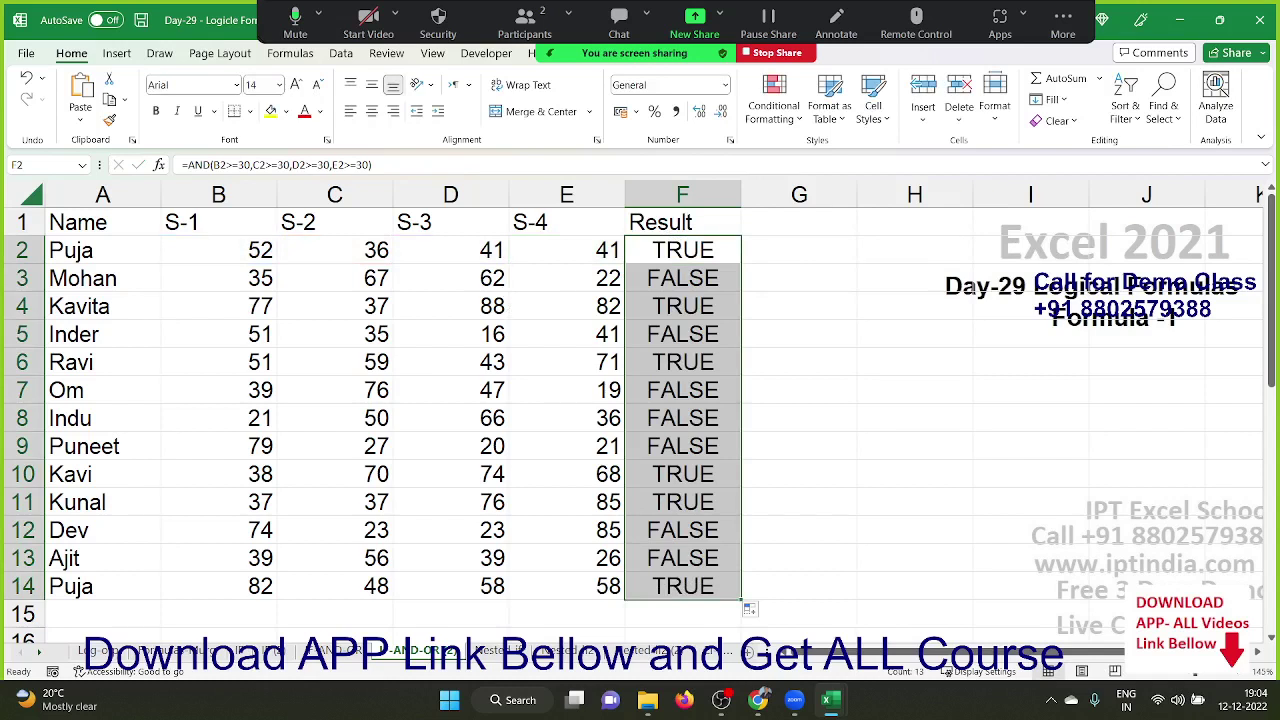
{"action": "key", "text": "alt+Tab"}
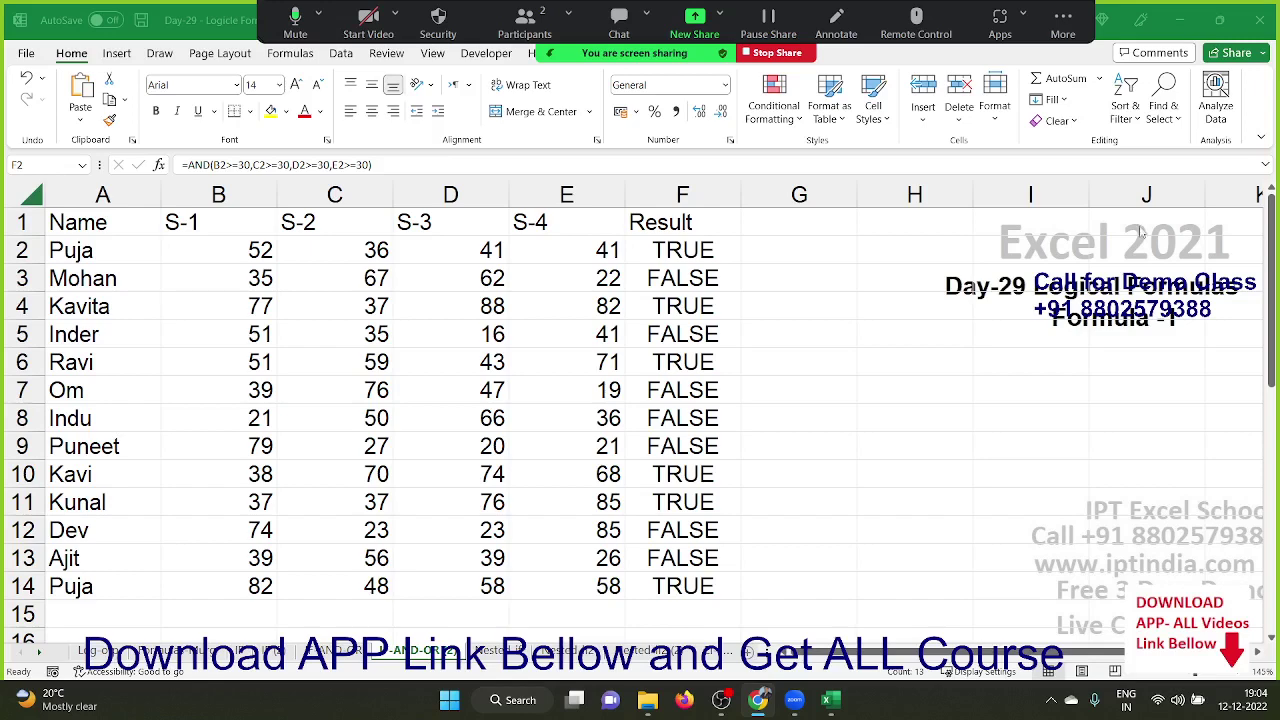
{"action": "key", "text": "alt+Tab"}
Wrap the F2 formula as =IF(AND(...),"PASS","FAIL"), accepting Excel's parenthesis correction
{"action": "left_click", "coordinate": [660, 222]}
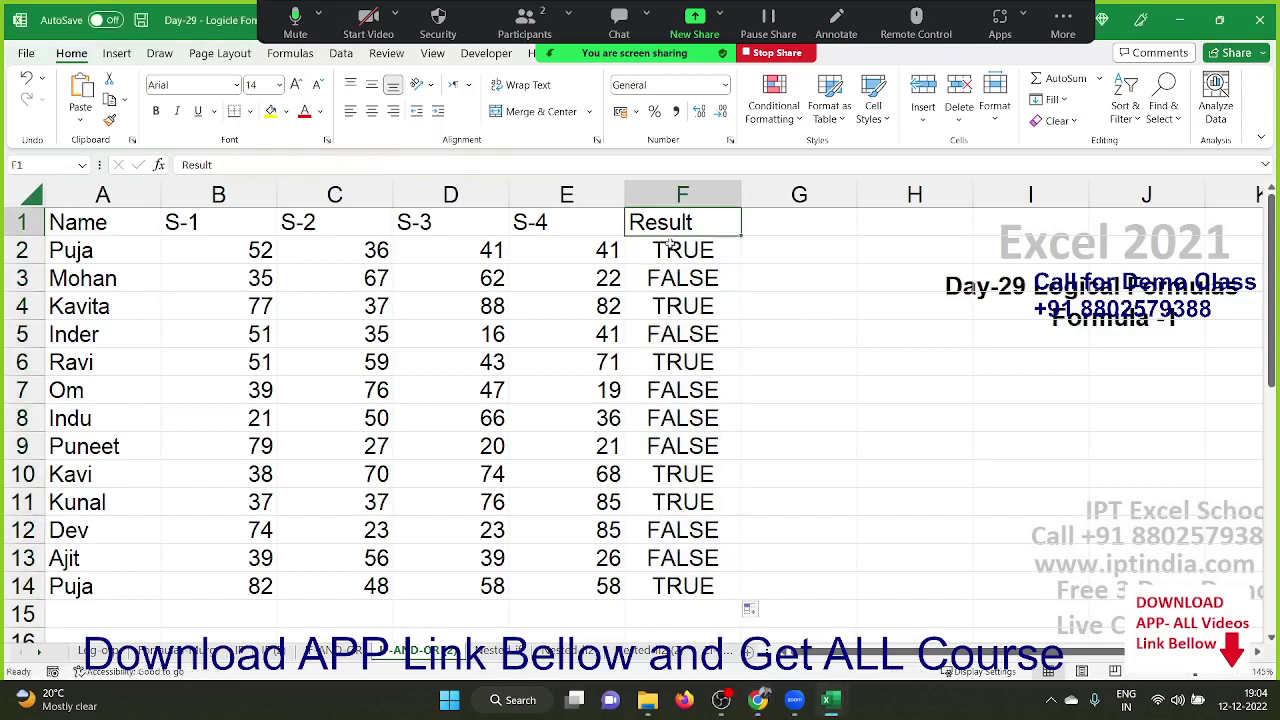
{"action": "double_click", "coordinate": [634, 245]}
{"action": "left_click", "coordinate": [637, 249]}
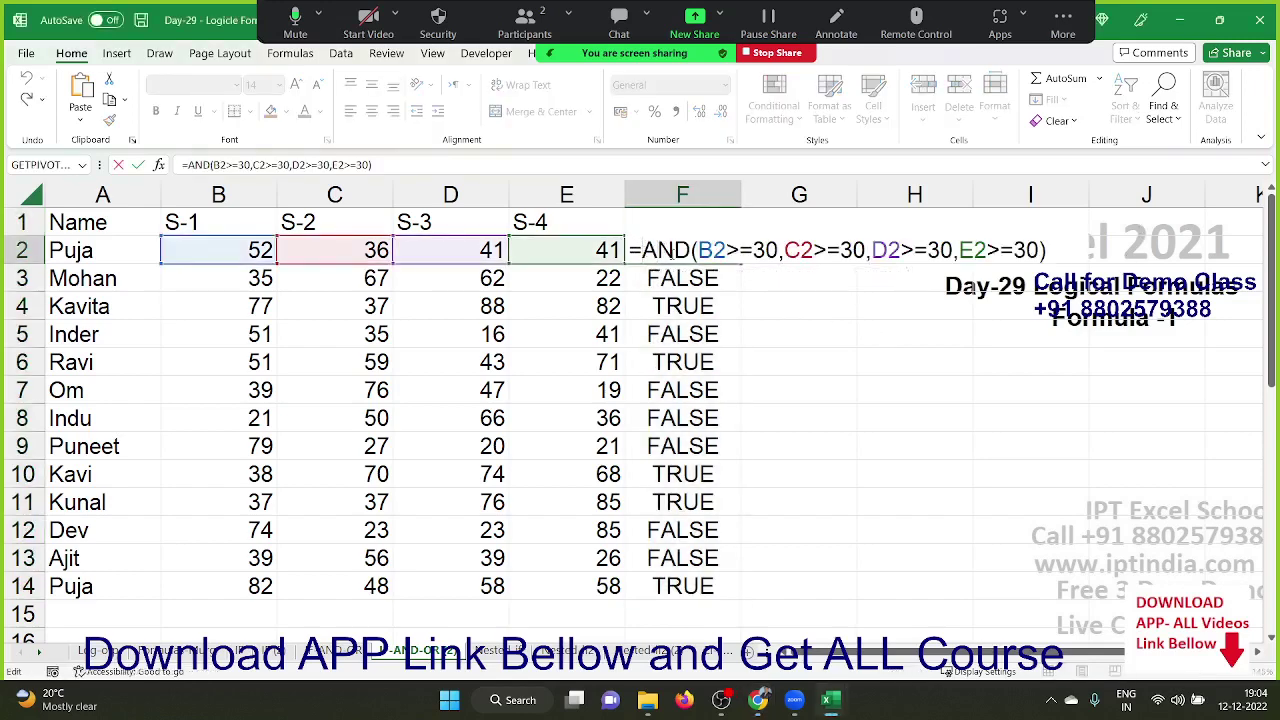
{"action": "type", "text": "if"}
{"action": "key", "text": "Tab"}
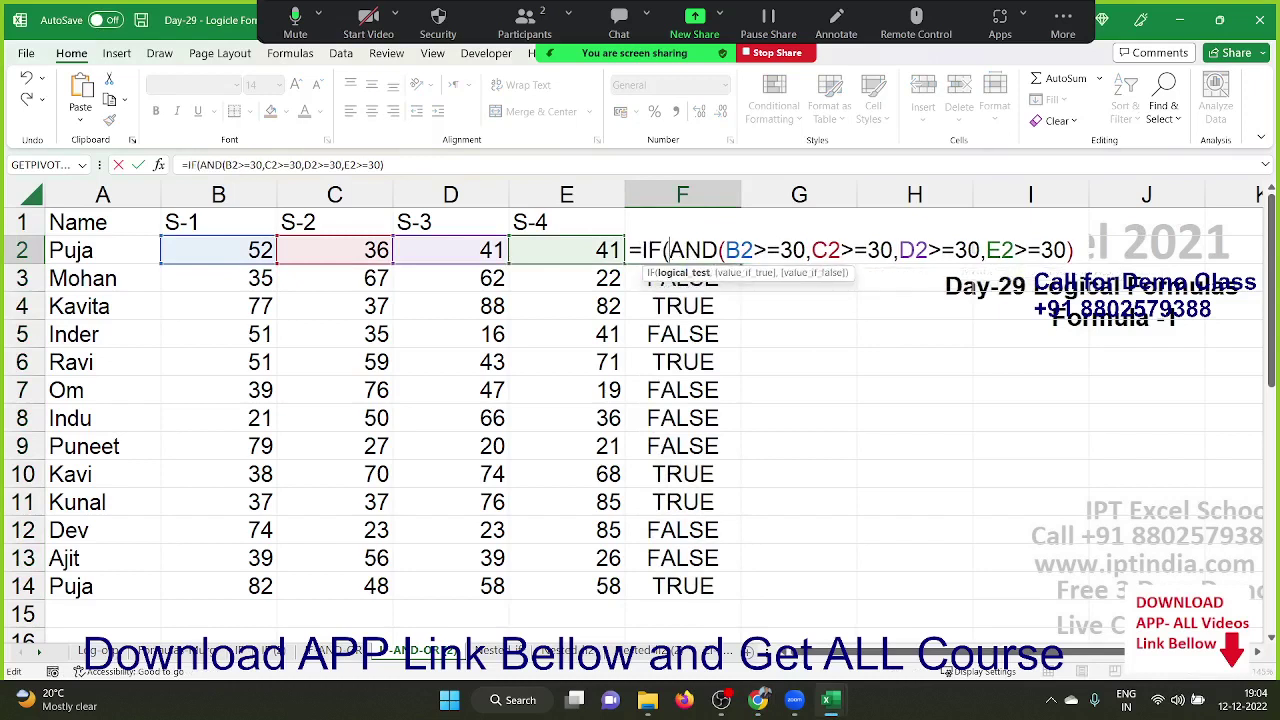
{"action": "type", "text": ","}
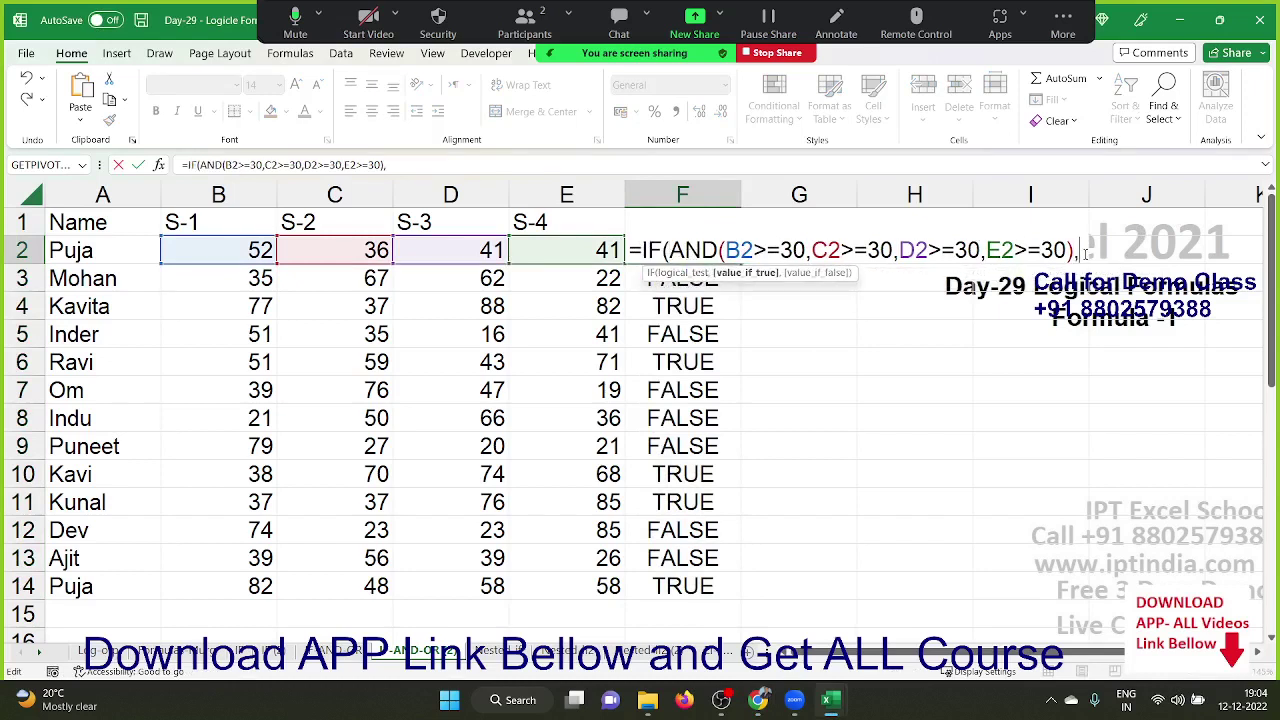
{"action": "type", "text": "\"PASS"}
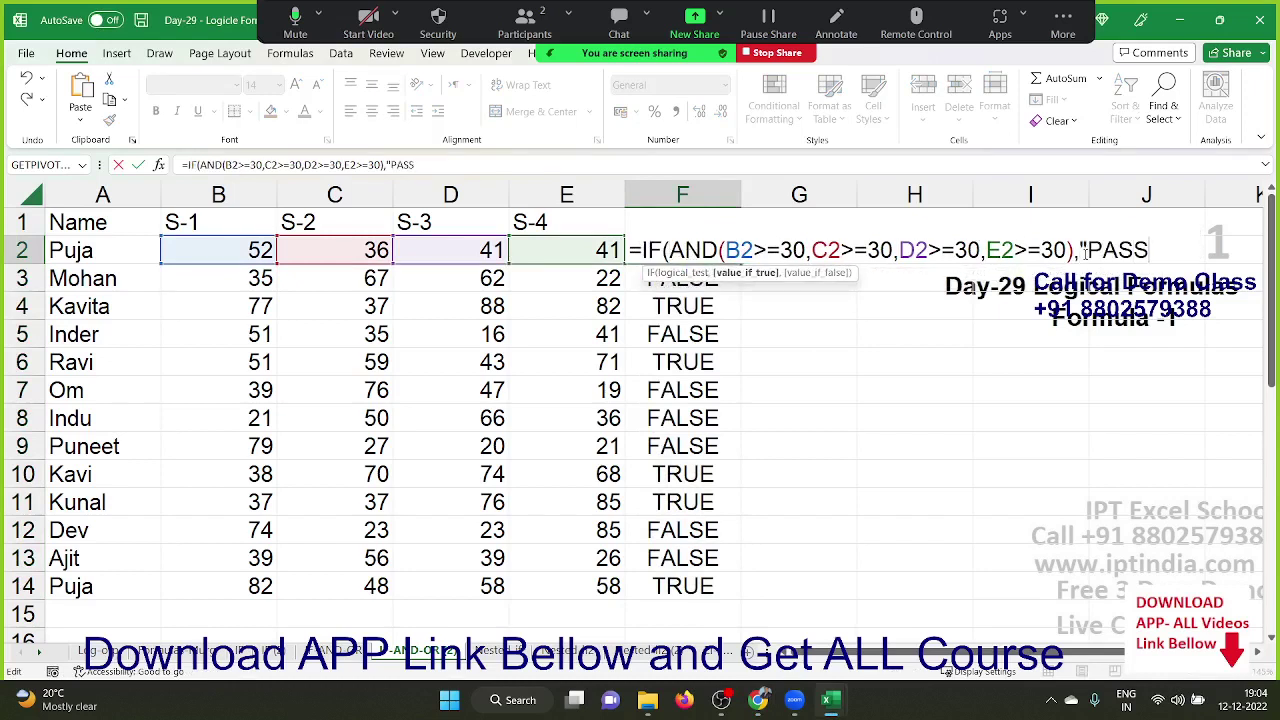
{"action": "type", "text": "\",\"FA"}
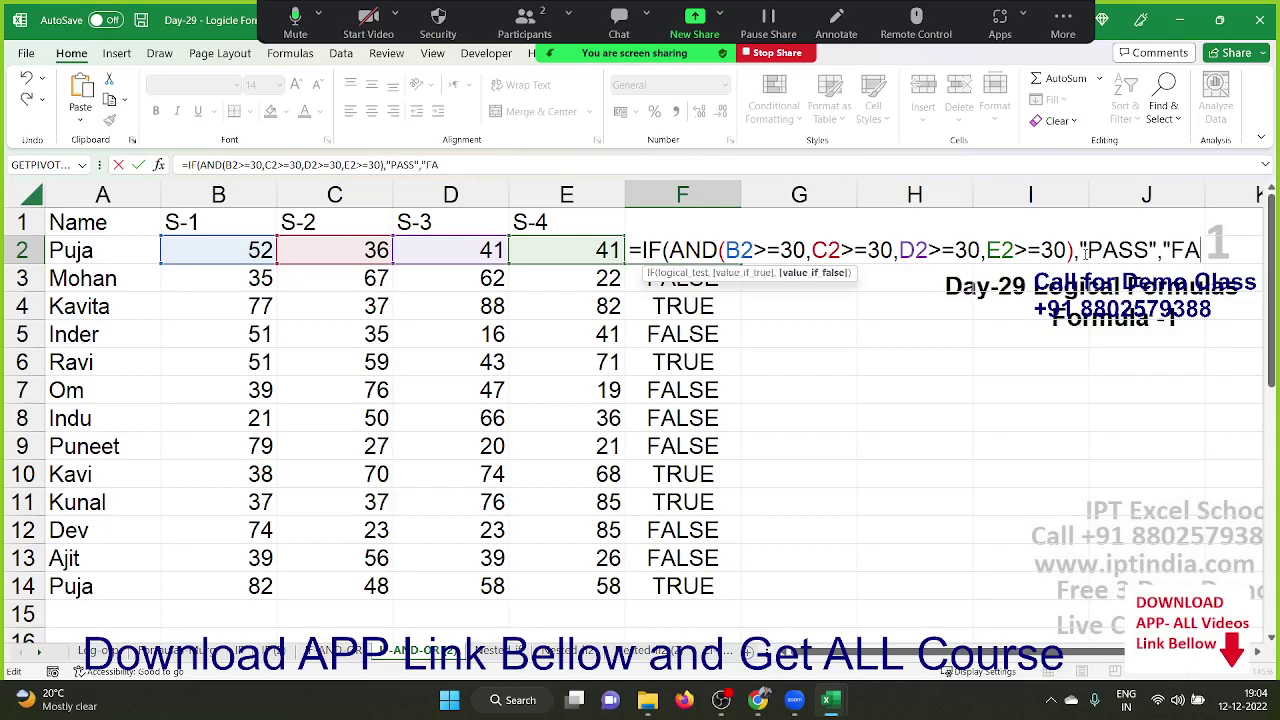
{"action": "type", "text": "IL\""}
{"action": "key", "text": "Return"}
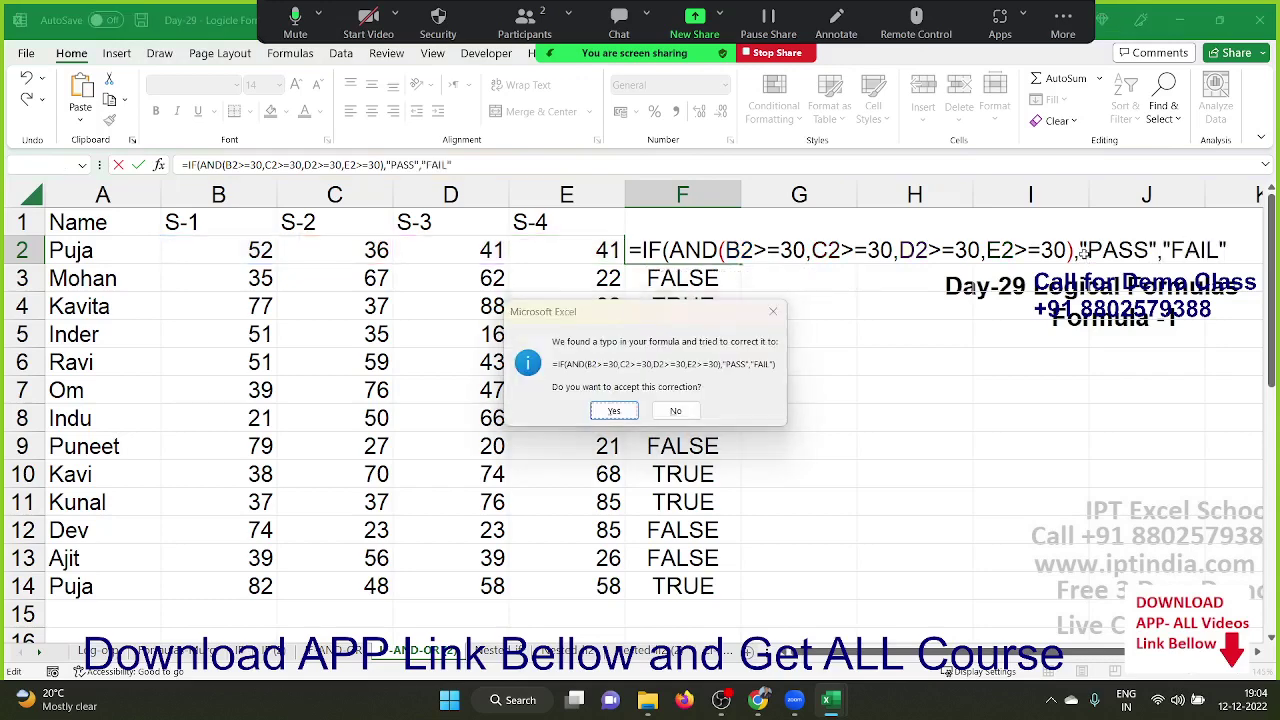
{"action": "key", "text": "Return"}
Fill the PASS/FAIL formula down through F14 with Ctrl+D
{"action": "key", "text": "ctrl+shift+Down"}
{"action": "key", "text": "ctrl+d"}
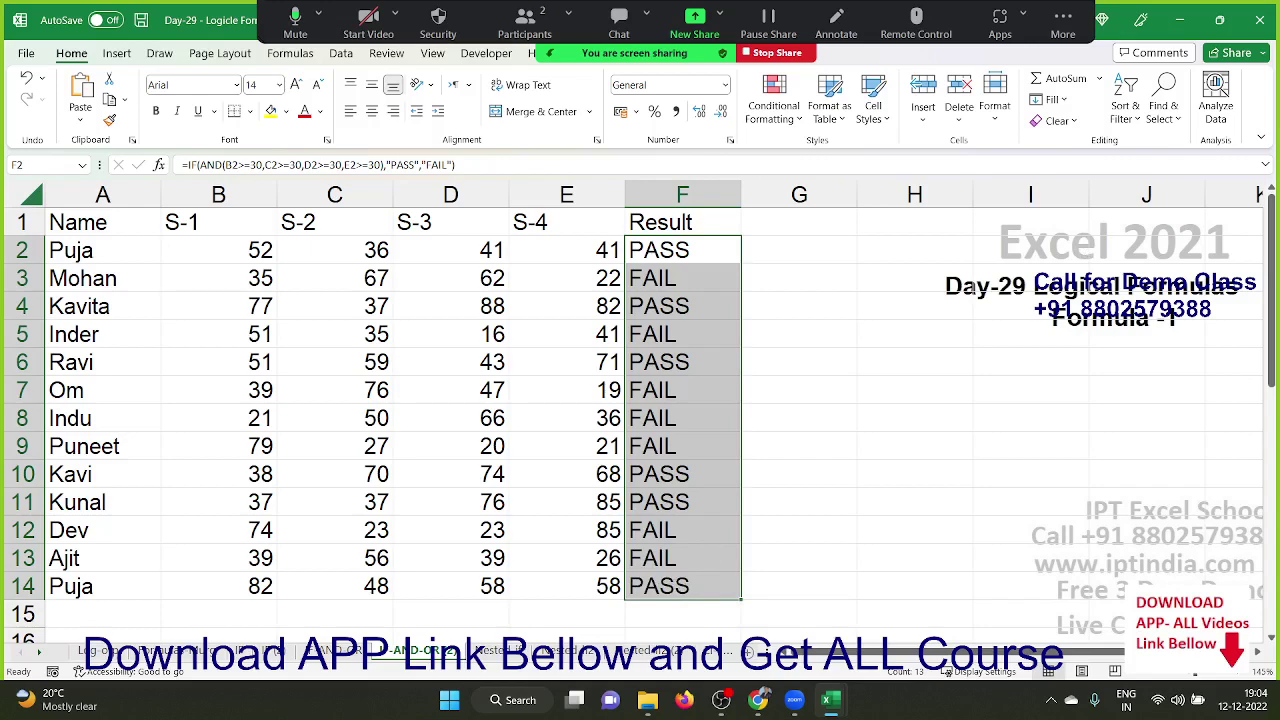
{"action": "left_click", "coordinate": [758, 700]}
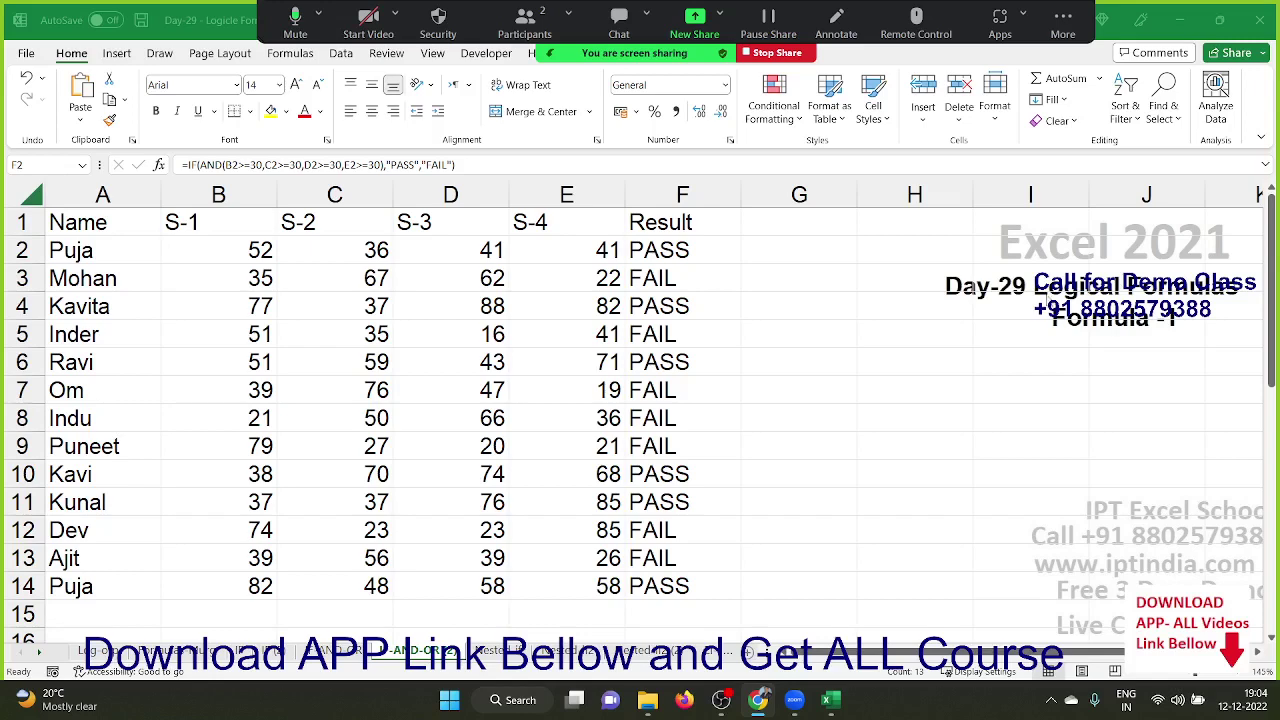
{"action": "key", "text": "ctrl+shift+Down"}
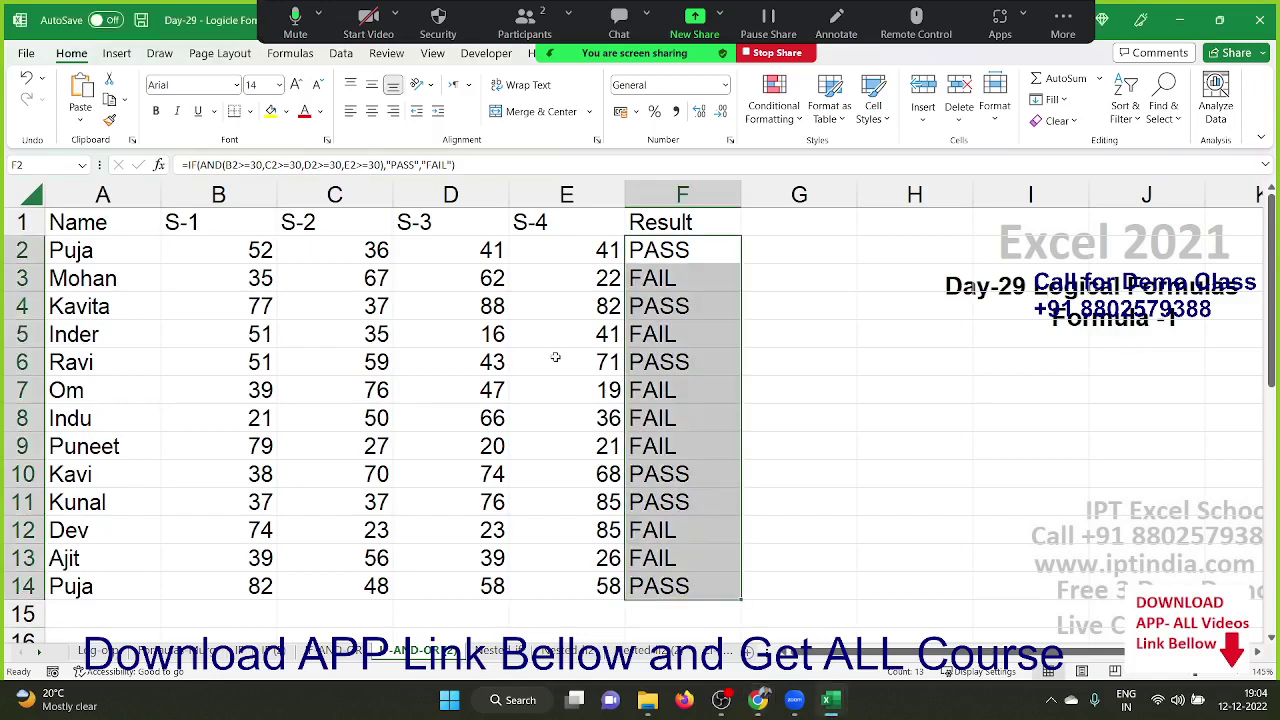
Delete the old TRUE, 2, 2 values from G30:I30 in Puja's row
{"action": "scroll", "coordinate": [577, 447], "scroll_direction": "down", "scroll_amount": 4}
{"action": "scroll", "coordinate": [577, 447], "scroll_direction": "down", "scroll_amount": 3}
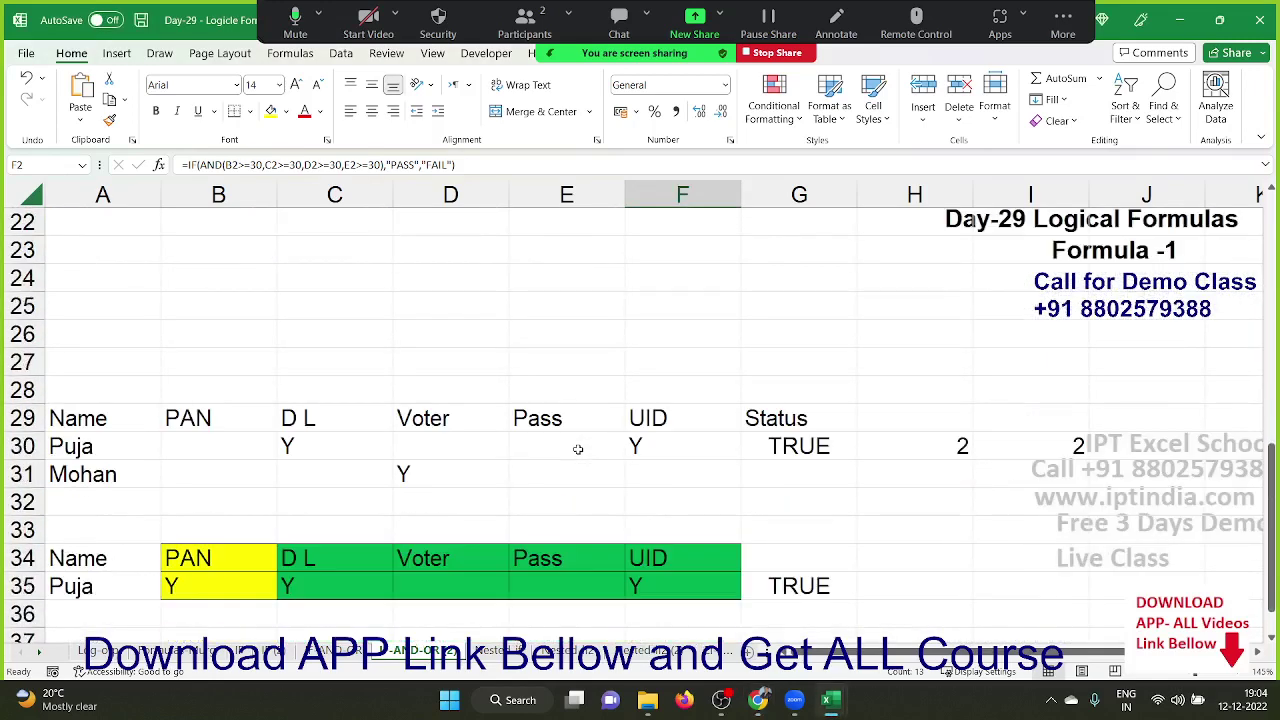
{"action": "scroll", "coordinate": [579, 443], "scroll_direction": "down", "scroll_amount": 1}
{"action": "left_click_drag", "start_coordinate": [774, 358], "coordinate": [1040, 362]}
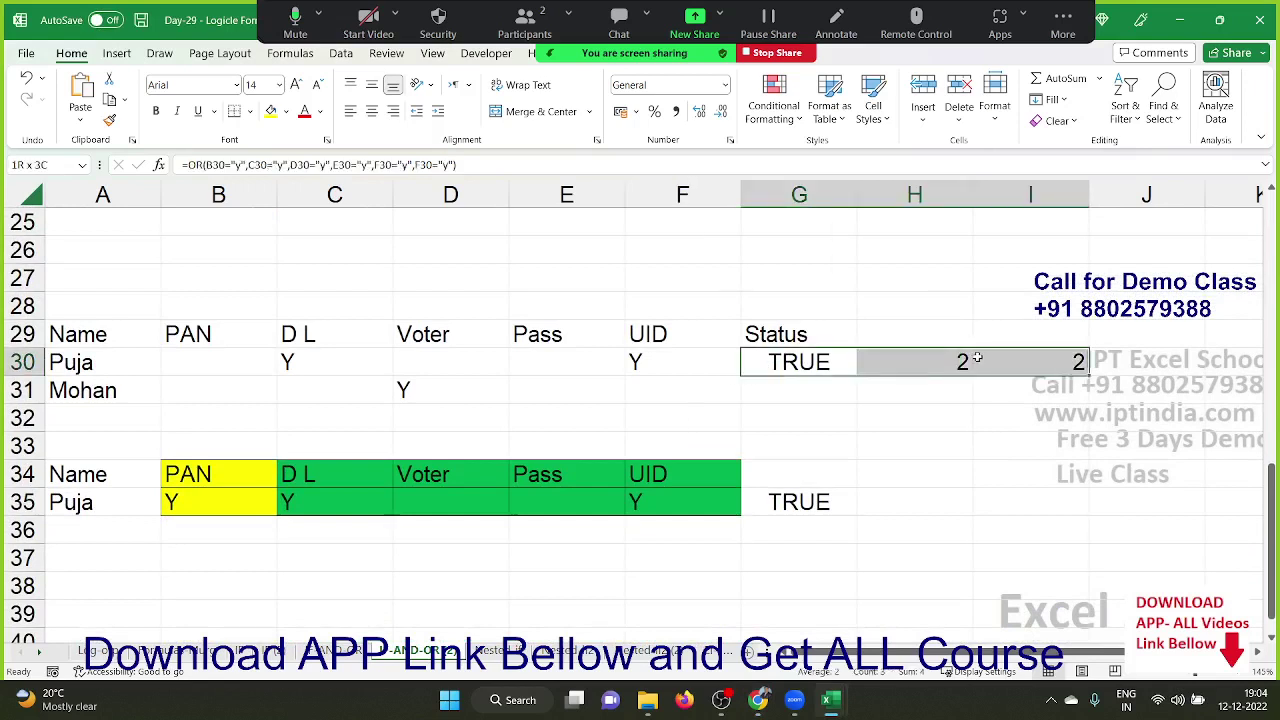
{"action": "key", "text": "Delete"}
{"action": "key", "text": "Left"}
{"action": "key", "text": "Left"}
{"action": "key", "text": "Left"}
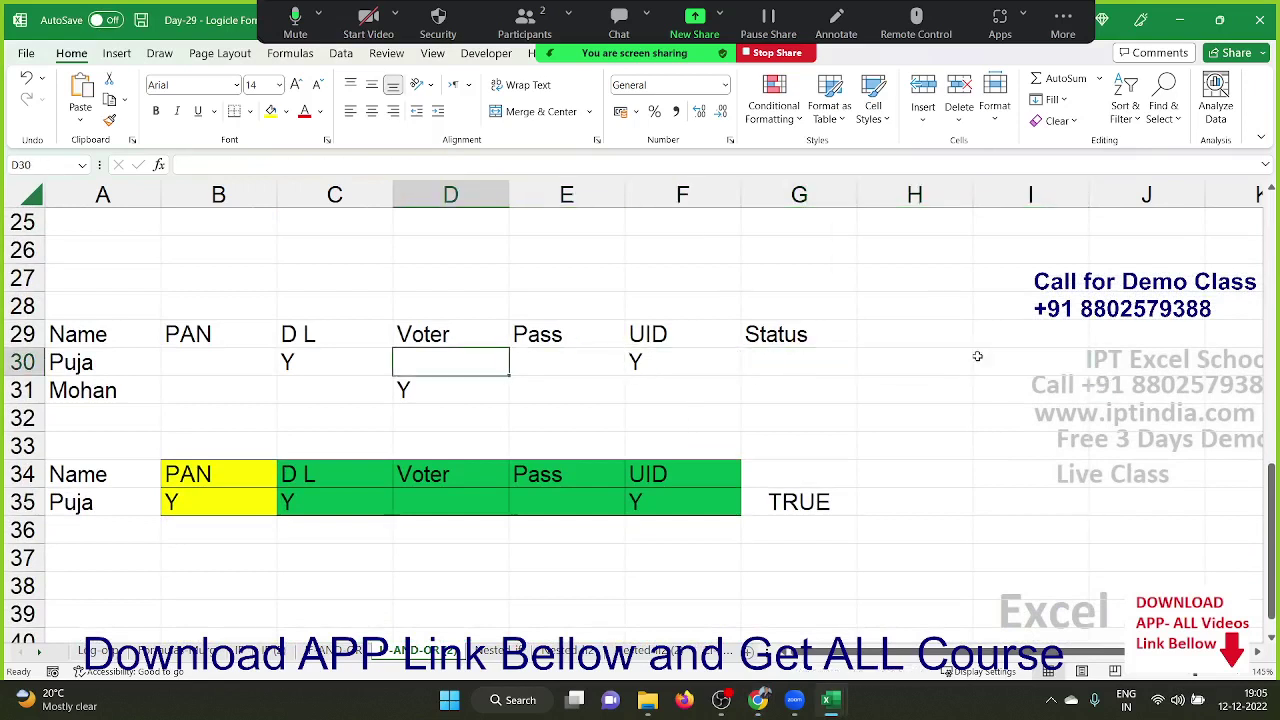
{"action": "key", "text": "Left"}
{"action": "key", "text": "Left"}
{"action": "key", "text": "Left"}
{"action": "key", "text": "Right"}
{"action": "key", "text": "Right"}
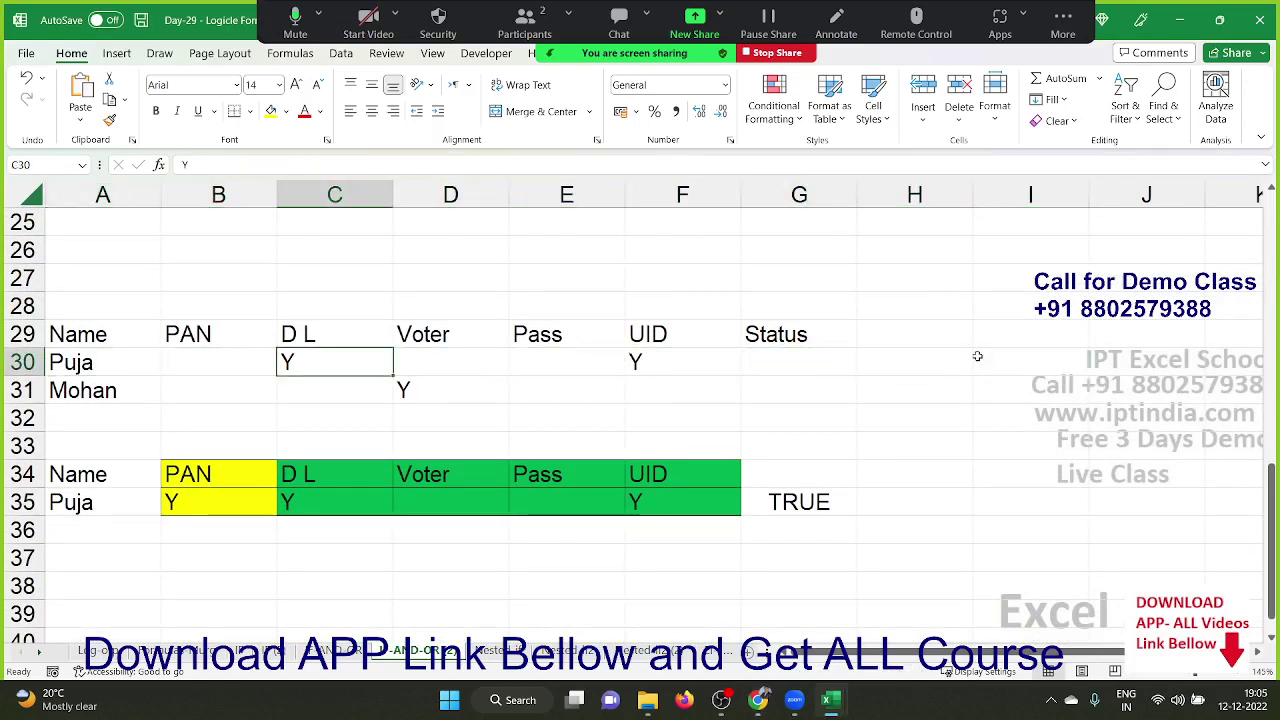
{"action": "key", "text": "Right"}
{"action": "key", "text": "Right"}
{"action": "key", "text": "Right"}
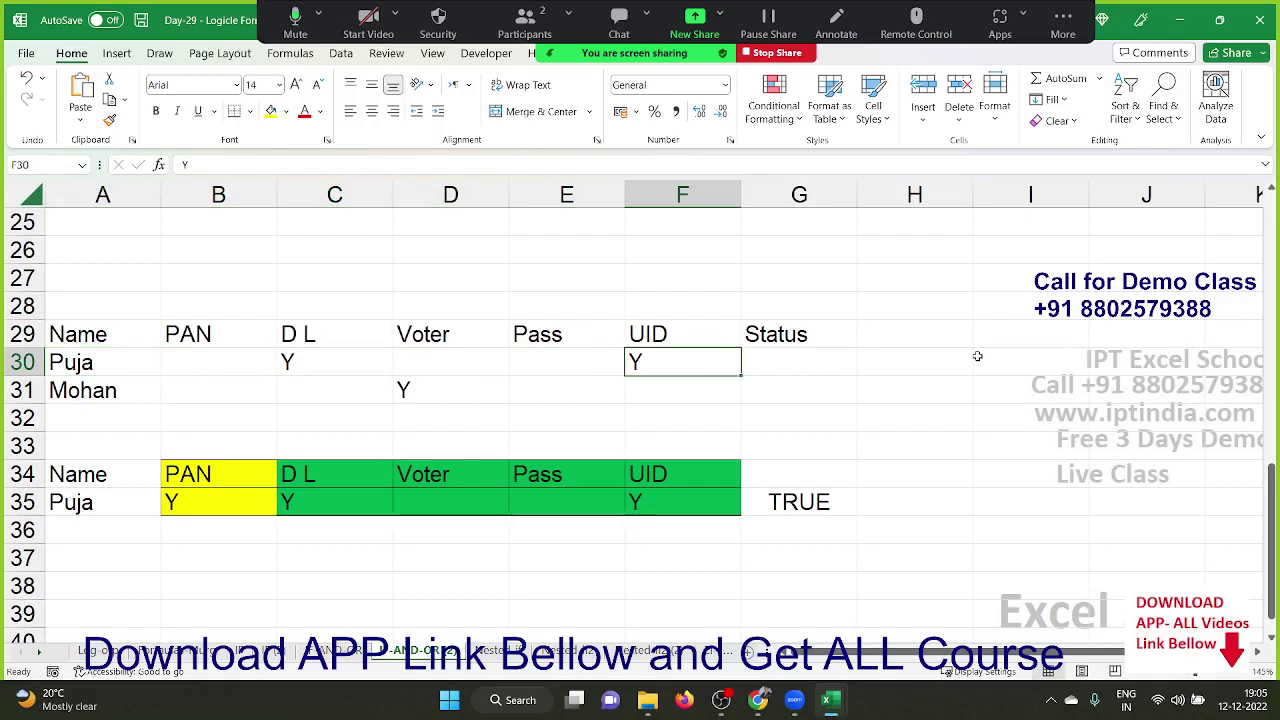
{"action": "key", "text": "Right"}
{"action": "key", "text": "Left"}
{"action": "key", "text": "Left"}
{"action": "key", "text": "Left"}
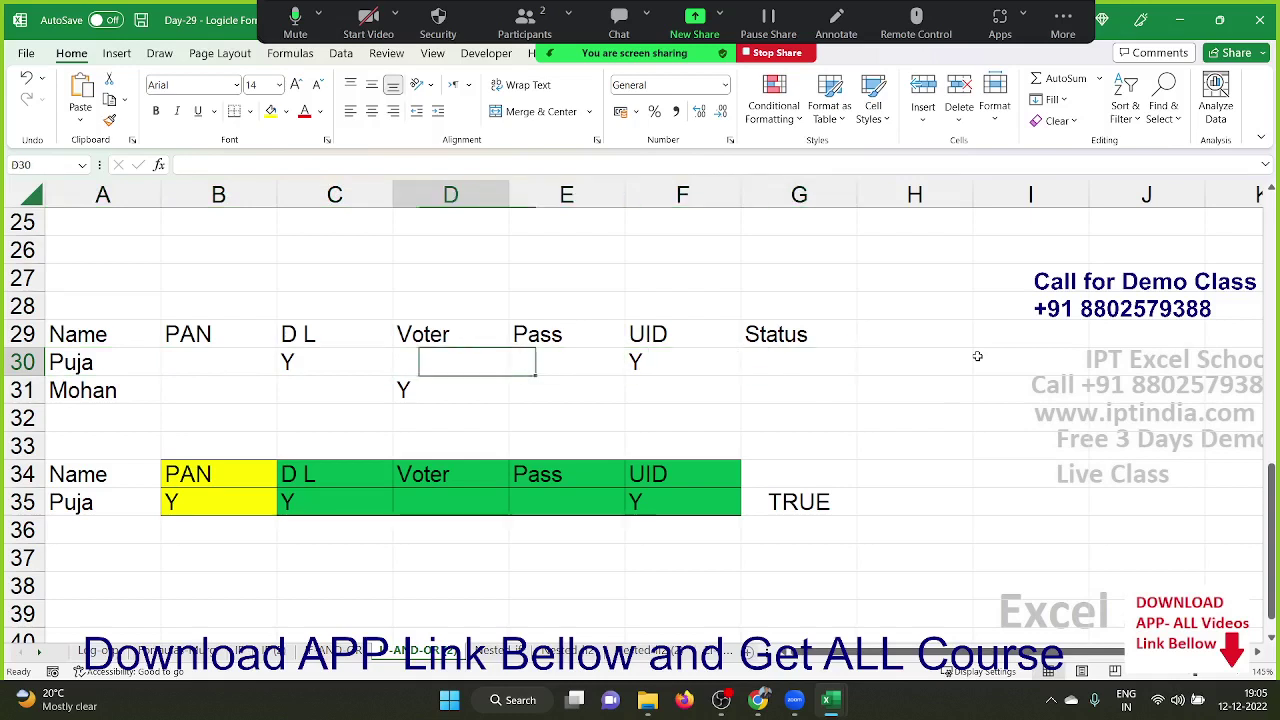
{"action": "key", "text": "Left"}
{"action": "key", "text": "Left"}
{"action": "key", "text": "Right"}
{"action": "key", "text": "Right"}
{"action": "key", "text": "Right"}
{"action": "key", "text": "Right"}
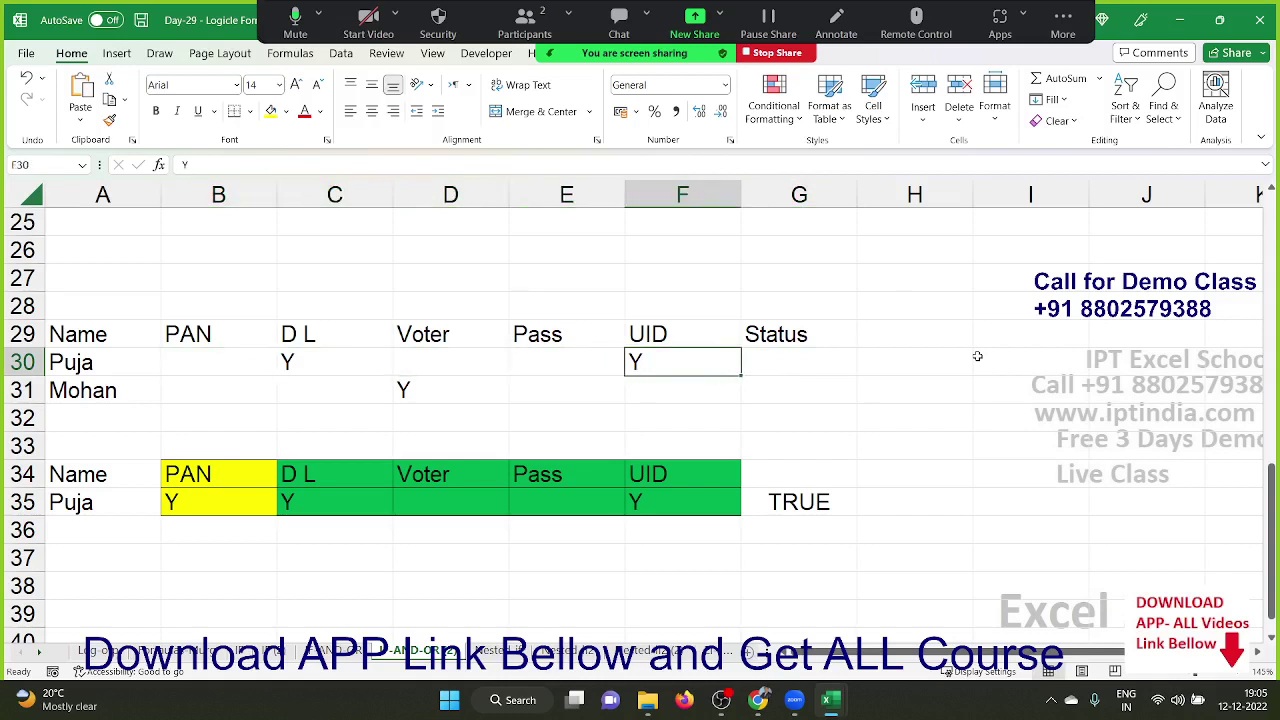
{"action": "key", "text": "Right"}
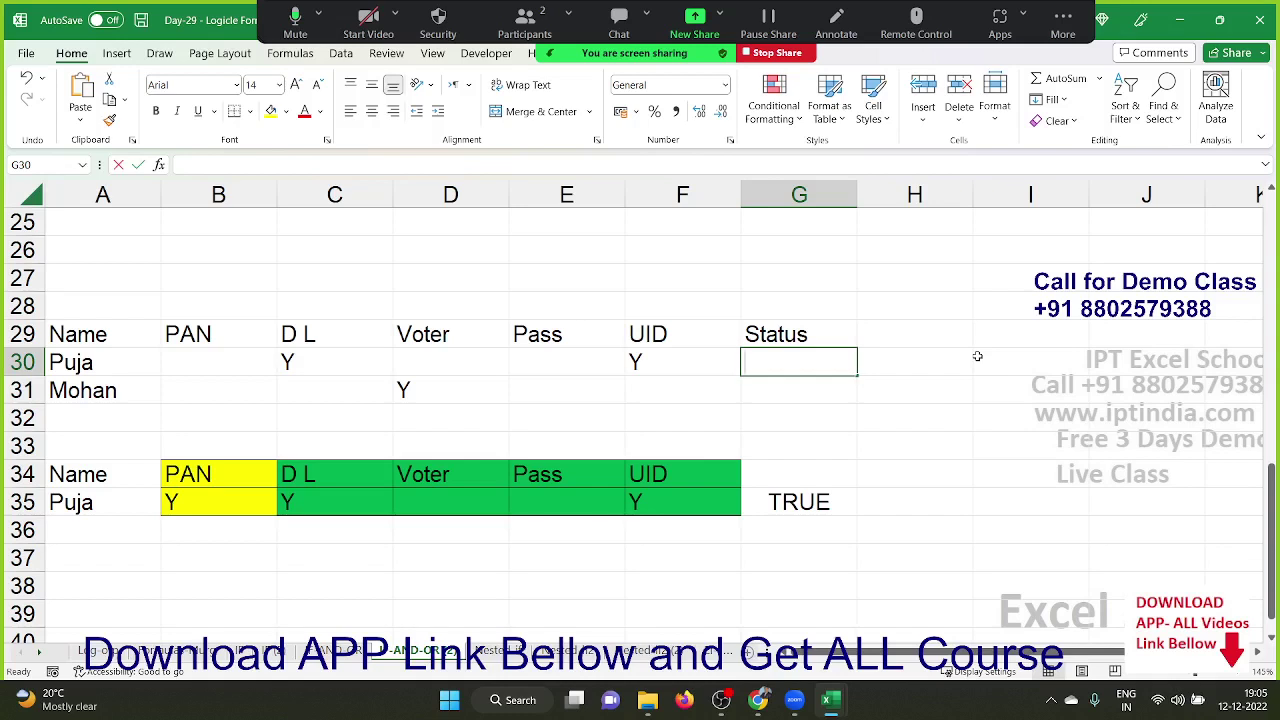
Enter =OR(B30="y",C30="y",D30="y",E30="y",F30="y") in G30
{"action": "type", "text": "=or("}
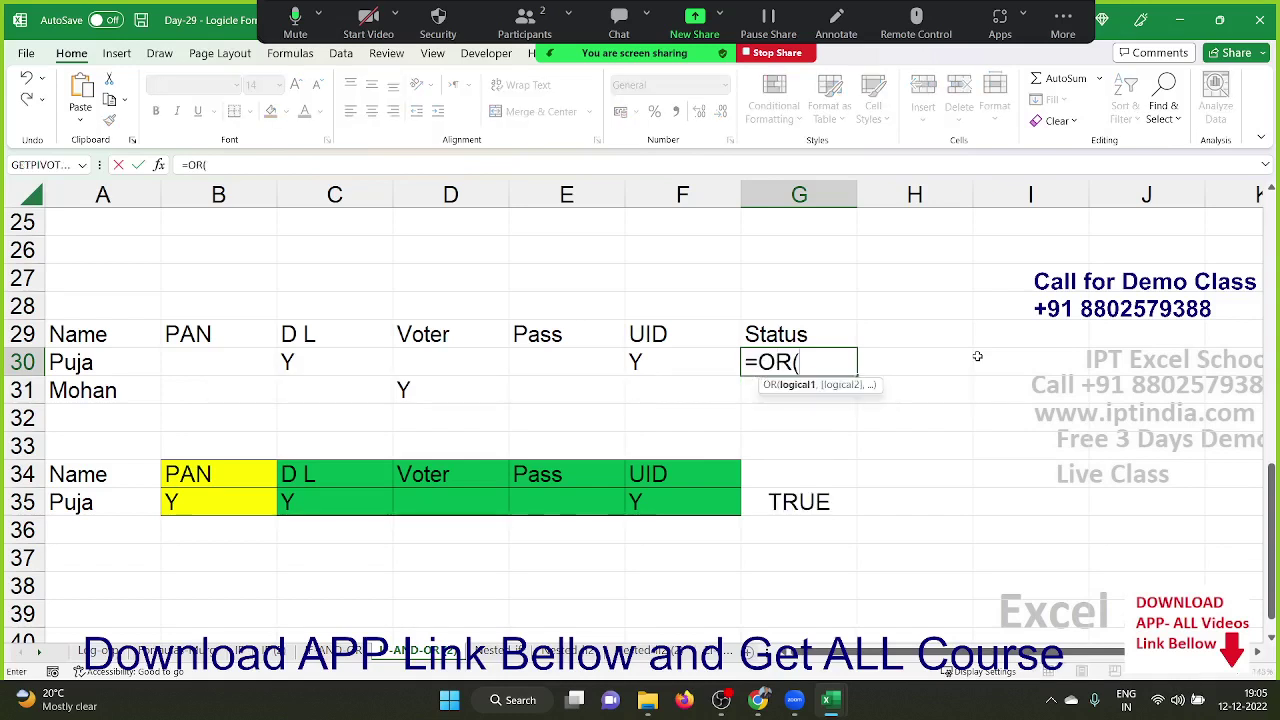
{"action": "key", "text": "Left"}
{"action": "key", "text": "Left"}
{"action": "key", "text": "Left"}
{"action": "key", "text": "Left"}
{"action": "key", "text": "Left"}
{"action": "type", "text": "="}
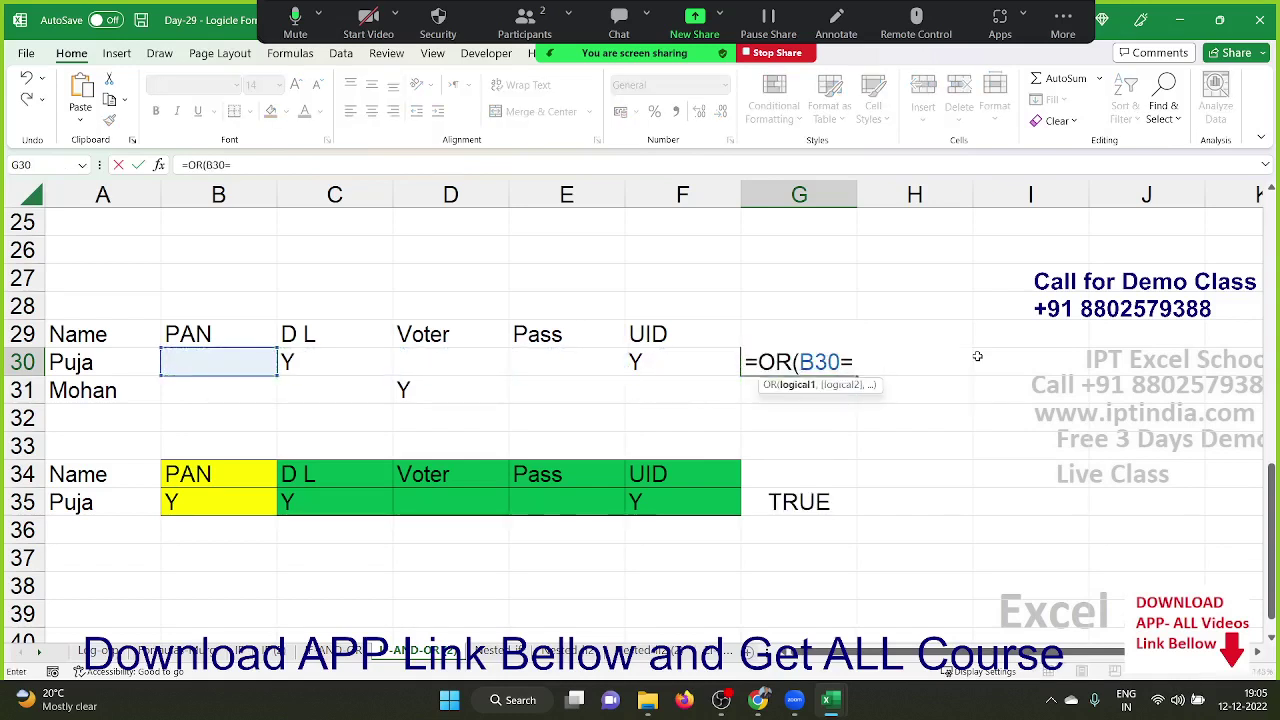
{"action": "type", "text": "\"y\","}
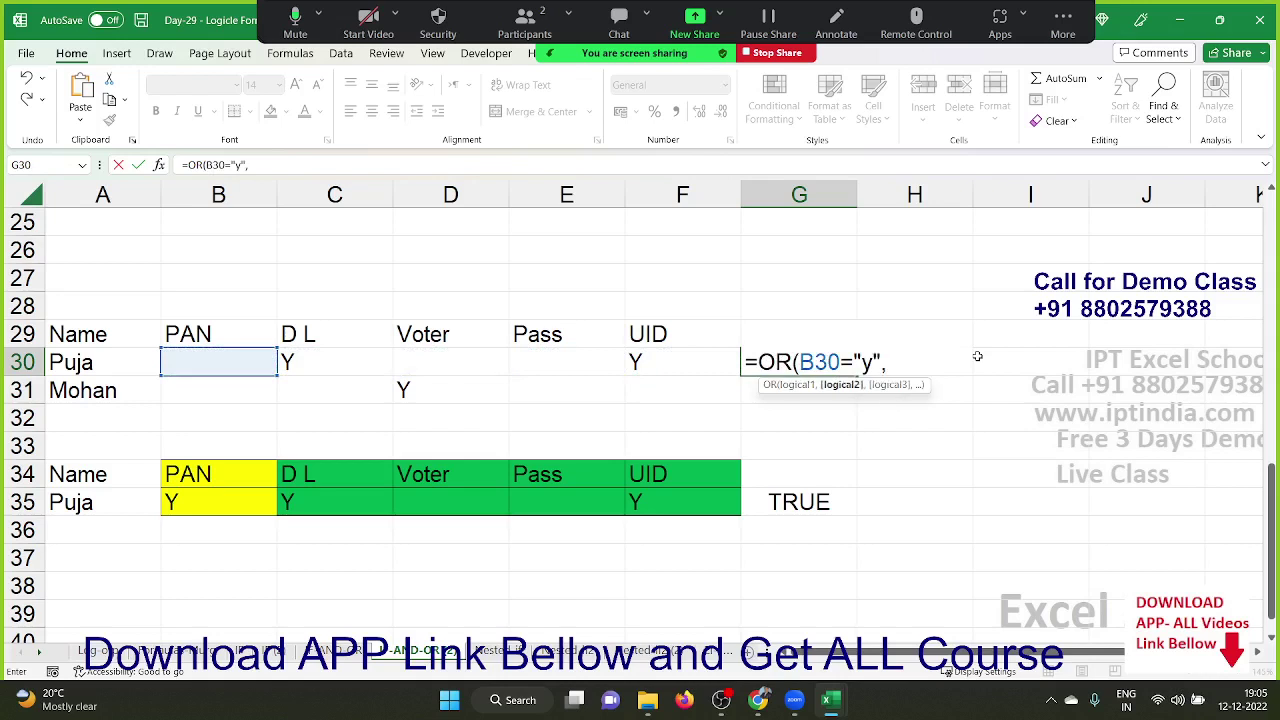
{"action": "key", "text": "Left"}
{"action": "key", "text": "Left"}
{"action": "key", "text": "Left"}
{"action": "key", "text": "Left"}
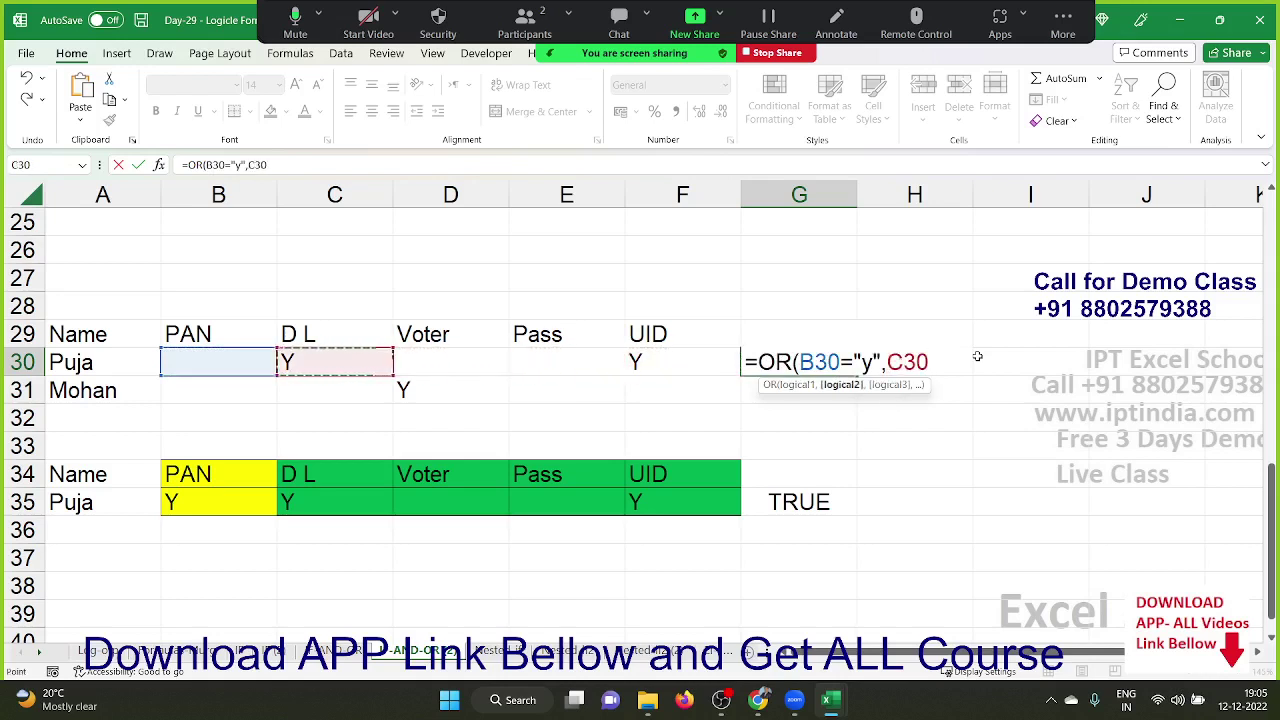
{"action": "type", "text": "=\"y\""}
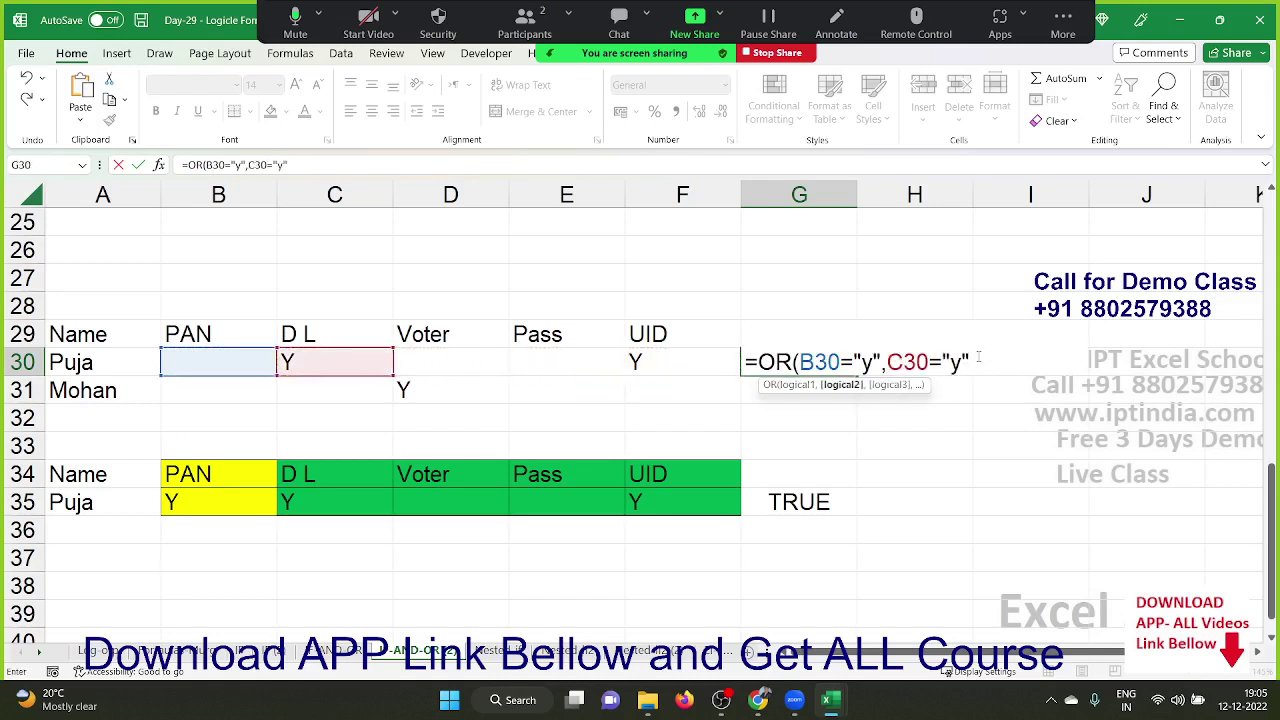
{"action": "type", "text": ","}
{"action": "key", "text": "Left"}
{"action": "key", "text": "Down"}
{"action": "key", "text": "Left"}
{"action": "key", "text": "Left"}
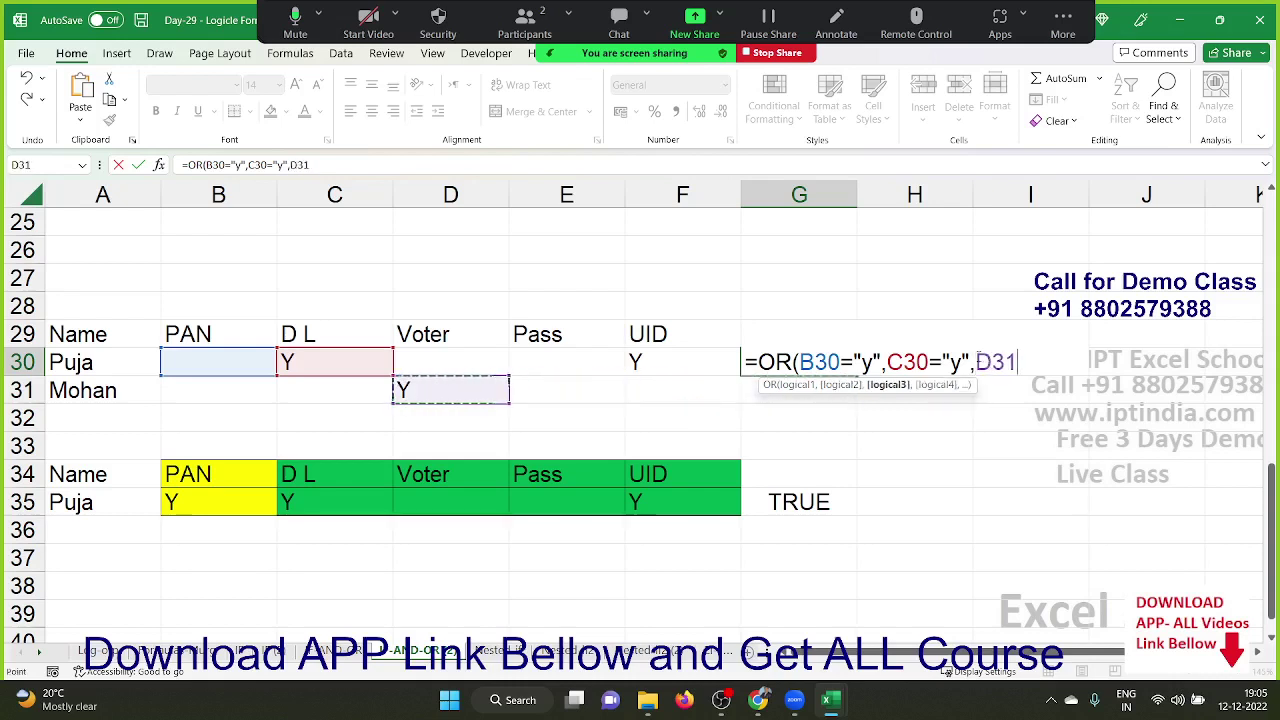
{"action": "key", "text": "Up"}
{"action": "type", "text": "=\"y"}
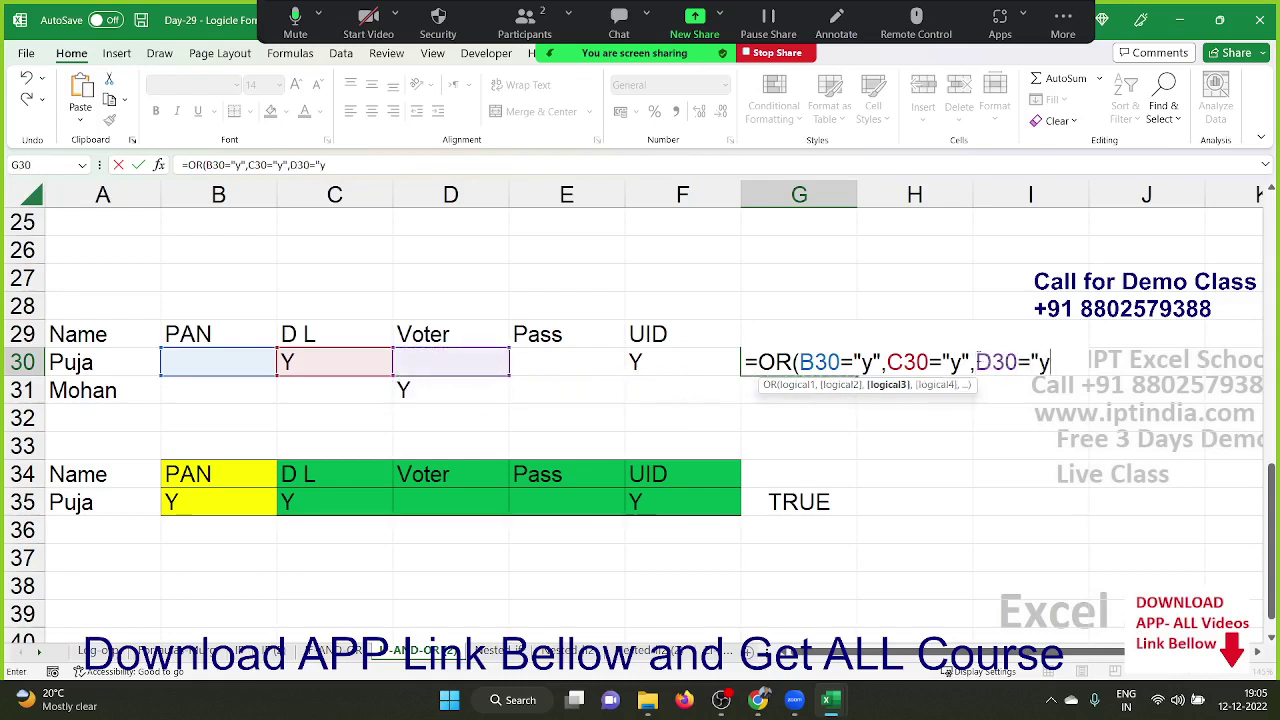
{"action": "type", "text": "\","}
{"action": "key", "text": "Left"}
{"action": "key", "text": "Left"}
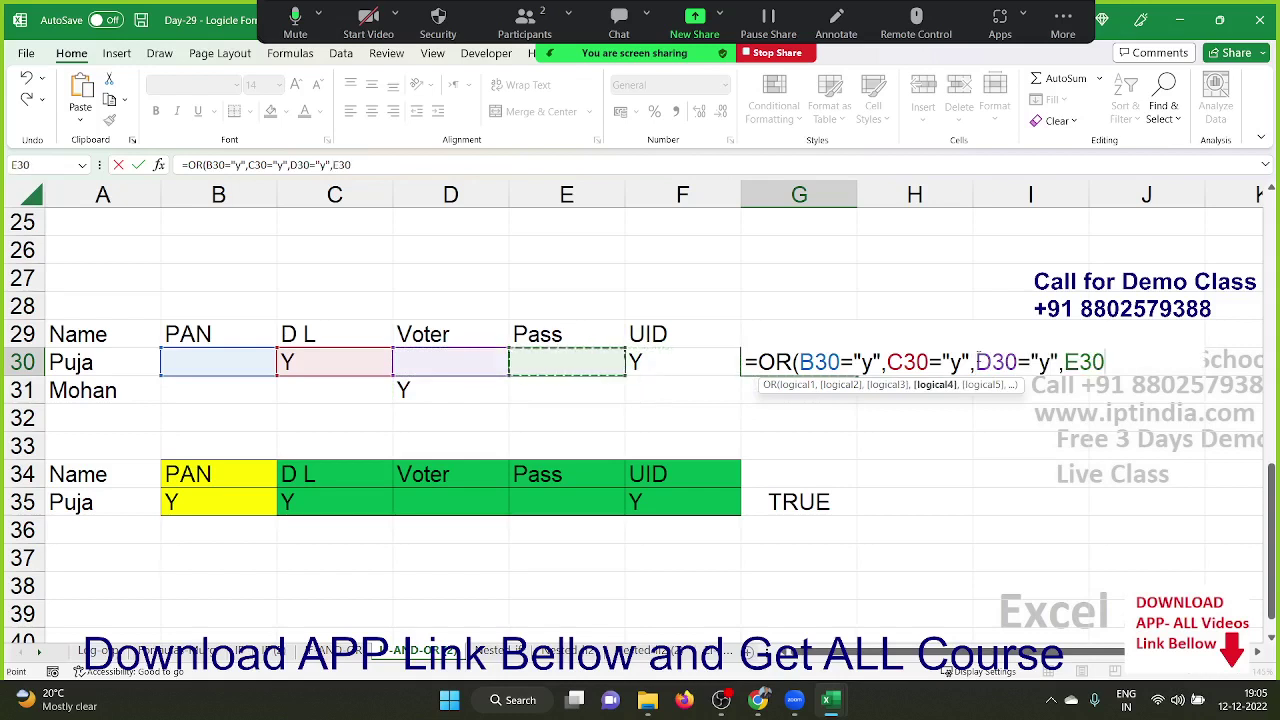
{"action": "type", "text": "=\"y"}
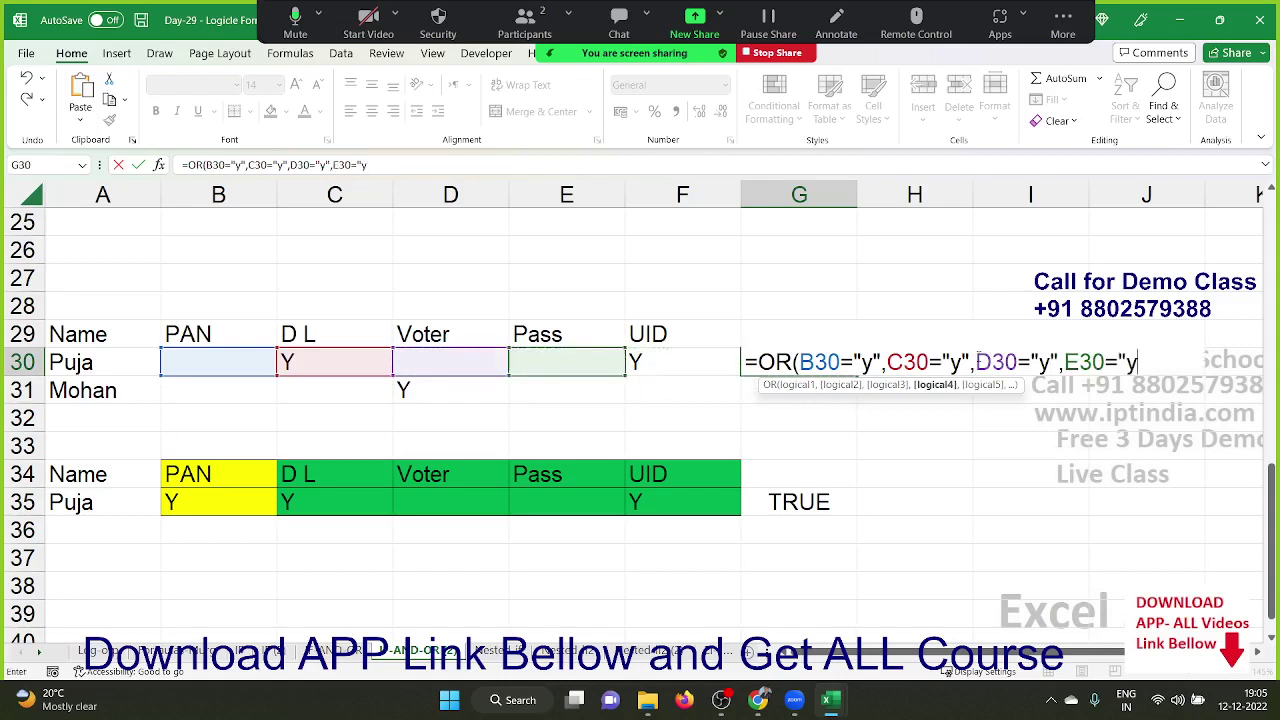
{"action": "type", "text": "\","}
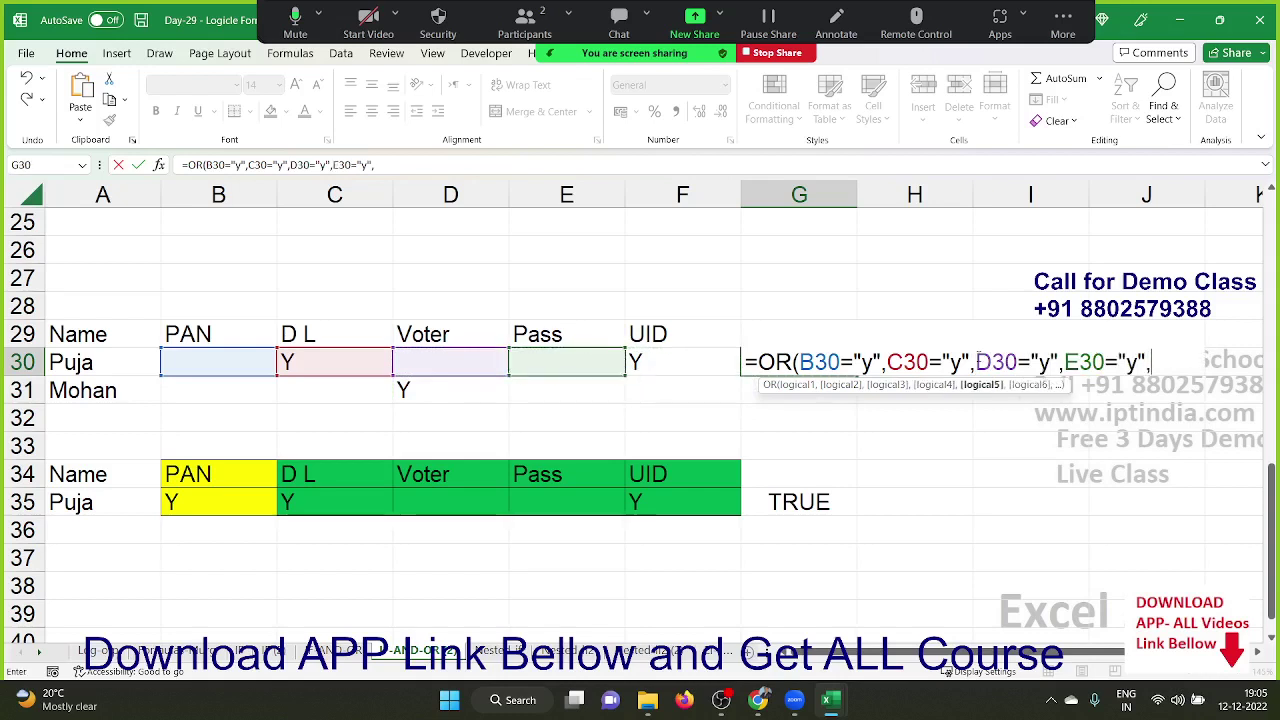
{"action": "key", "text": "Left"}
{"action": "type", "text": "="}
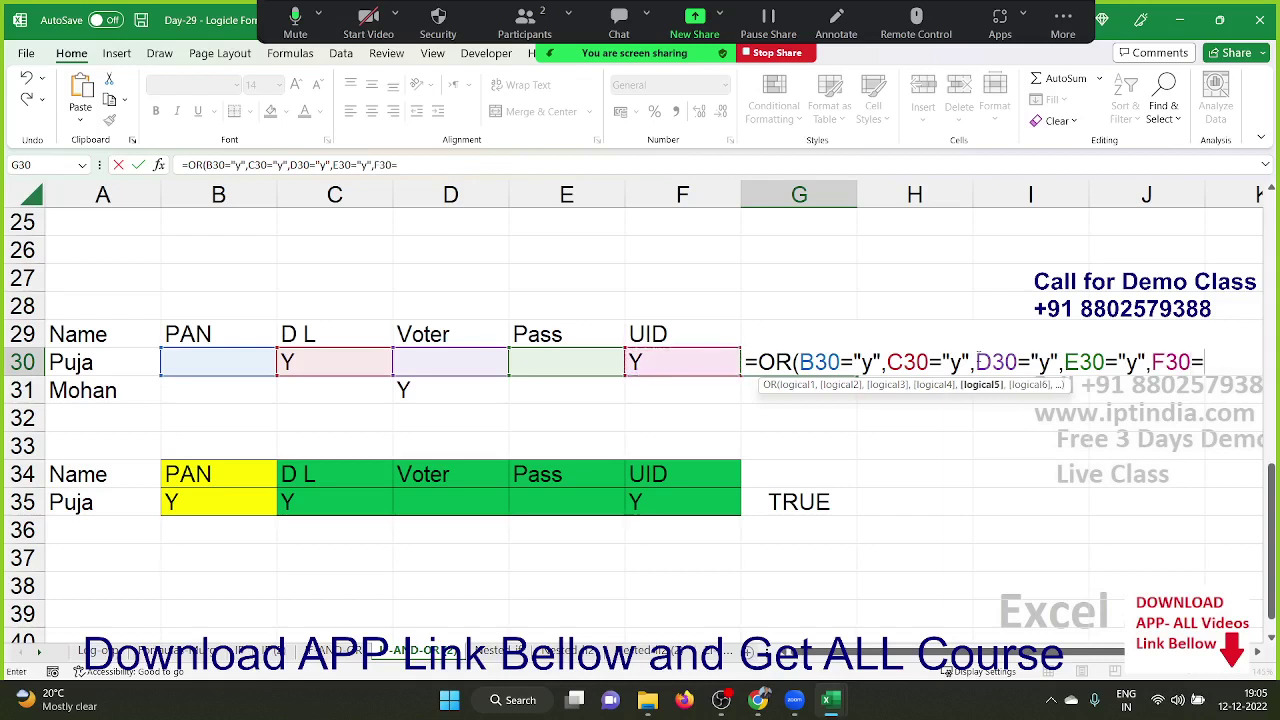
{"action": "type", "text": "\"y"}
{"action": "type", "text": "\""}
{"action": "key", "text": "Return"}
Copy the G30 OR formula down into G31 with Ctrl+D and check it
{"action": "key", "text": "Up"}
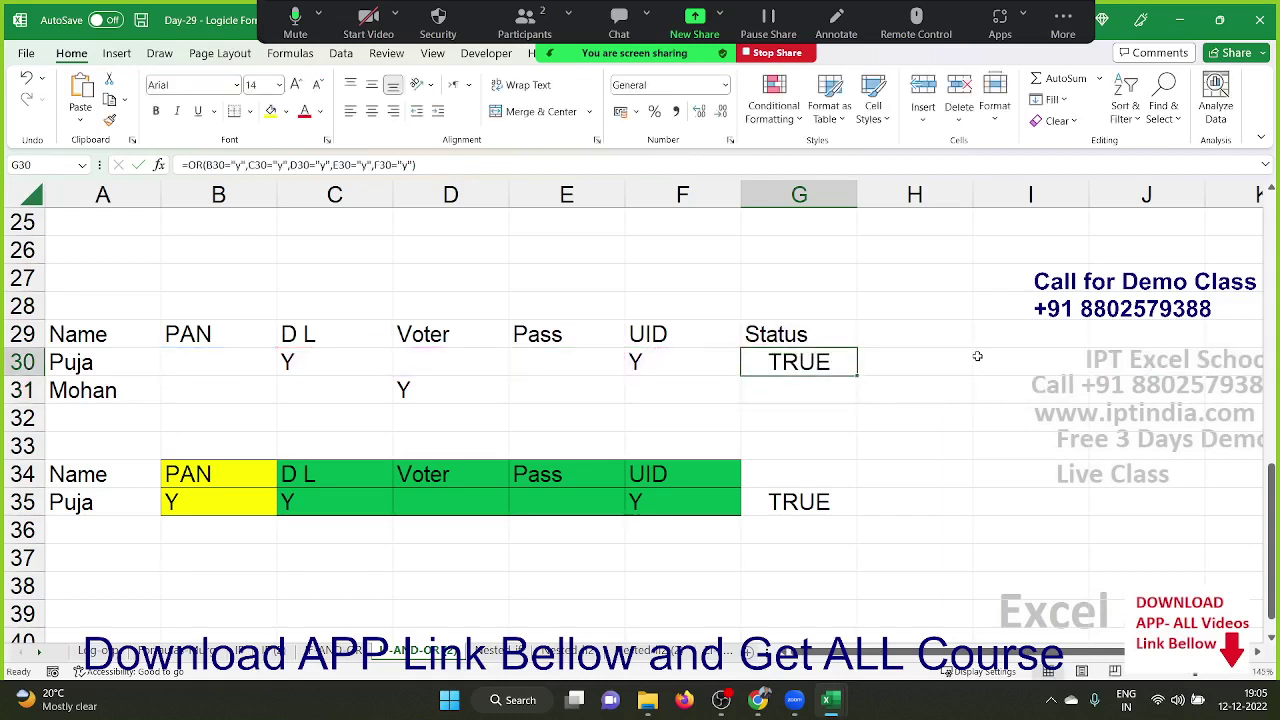
{"action": "key", "text": "shift+Down"}
{"action": "key", "text": "ctrl+d"}
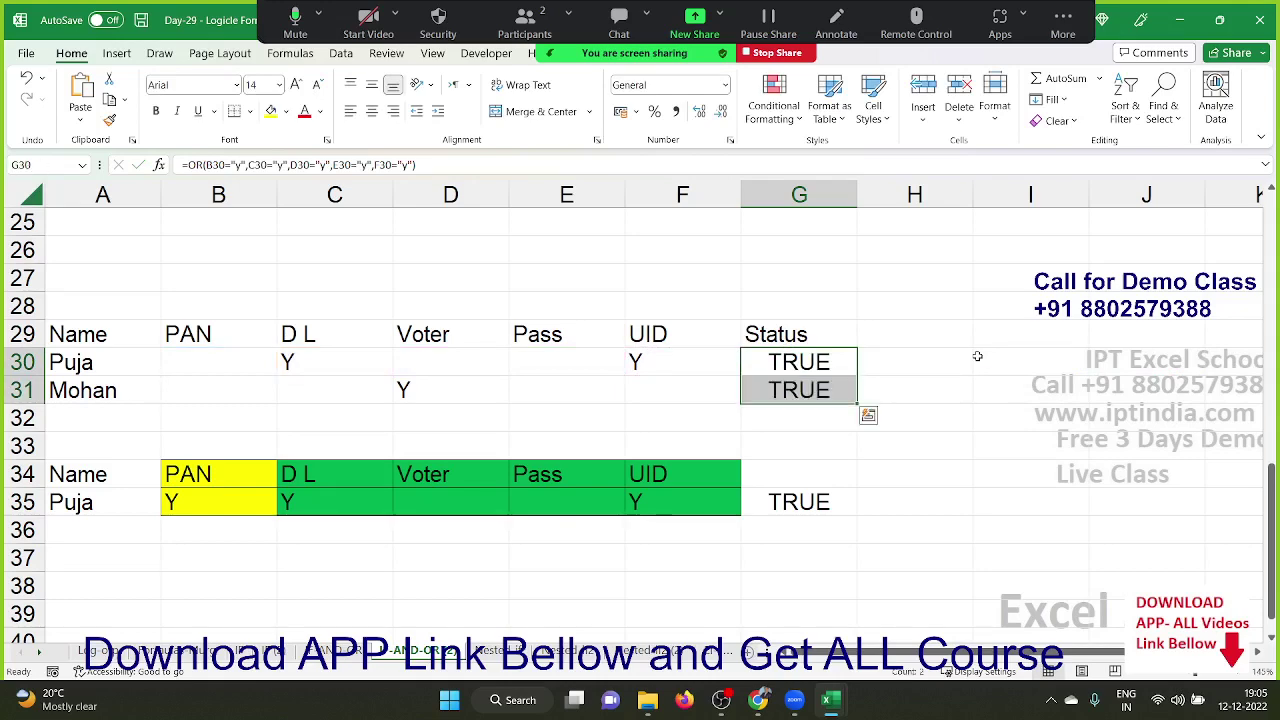
{"action": "key", "text": "shift+Up"}
{"action": "key", "text": "F2"}
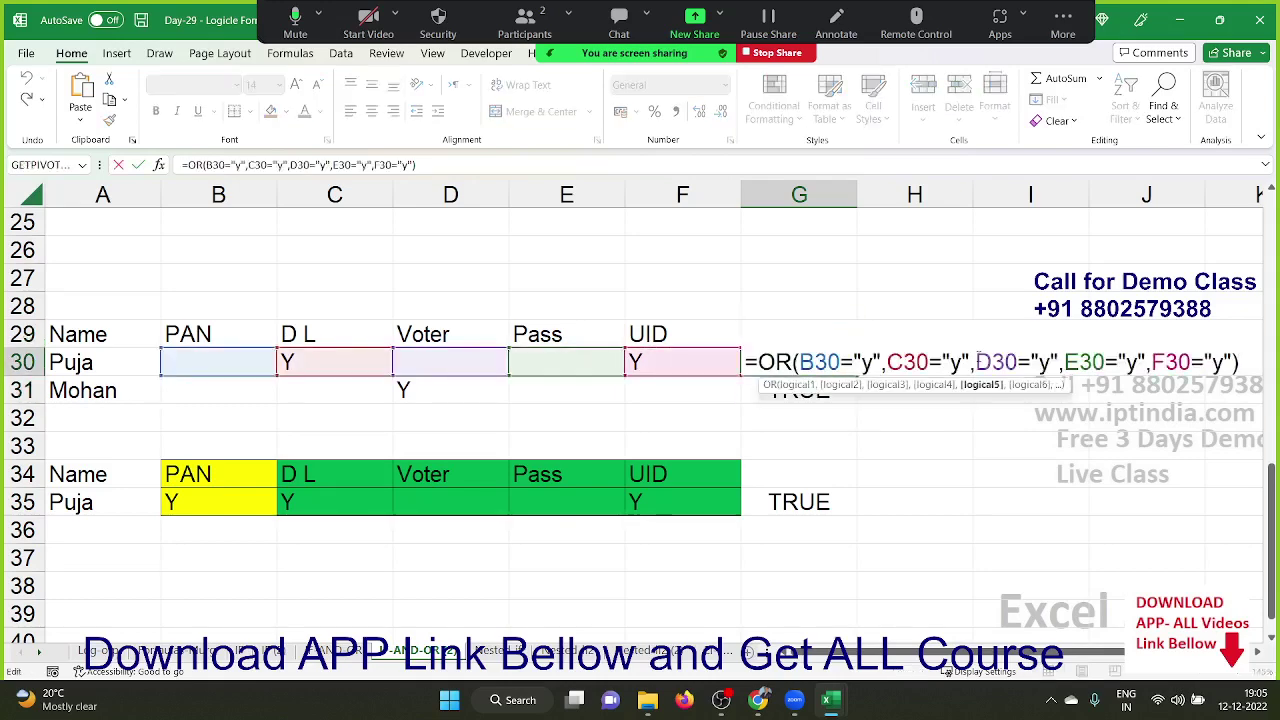
{"action": "key", "text": "Escape"}
Clear the old TRUE result in G35 and select the D L through UID entries
{"action": "key", "text": "Down"}
{"action": "key", "text": "Down"}
{"action": "key", "text": "Down"}
{"action": "key", "text": "Down"}
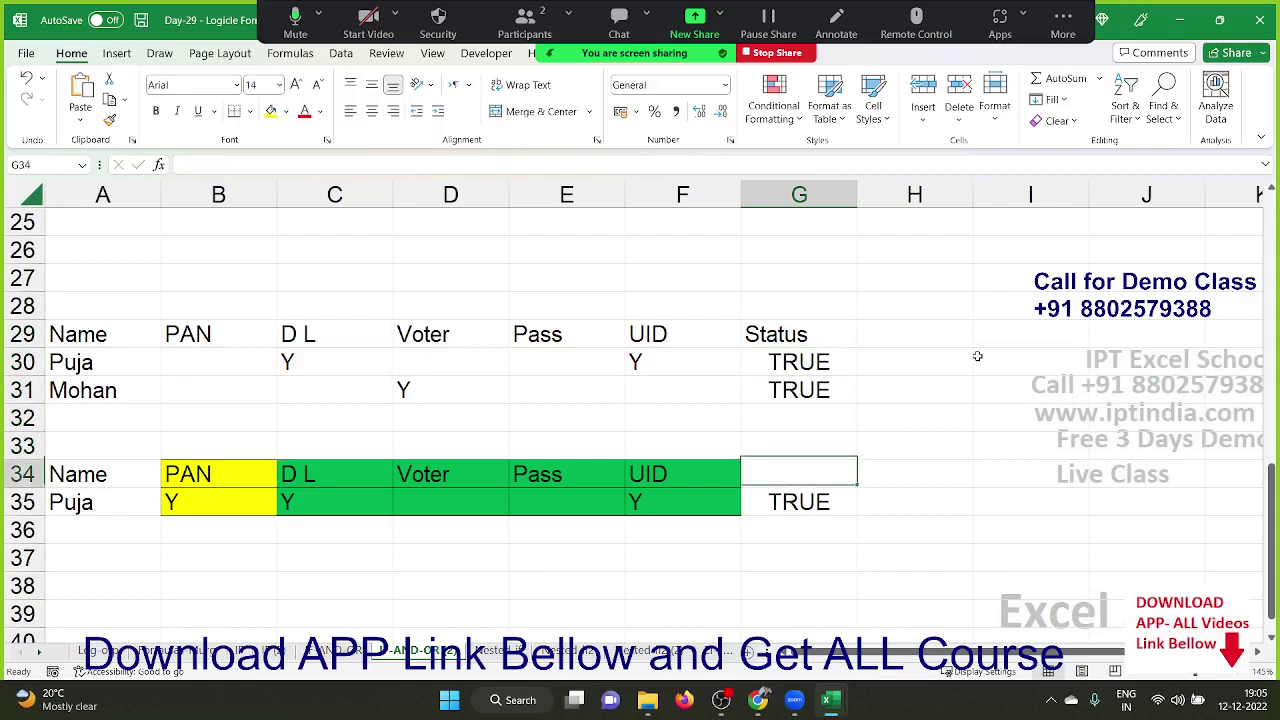
{"action": "key", "text": "Down"}
{"action": "key", "text": "Delete"}
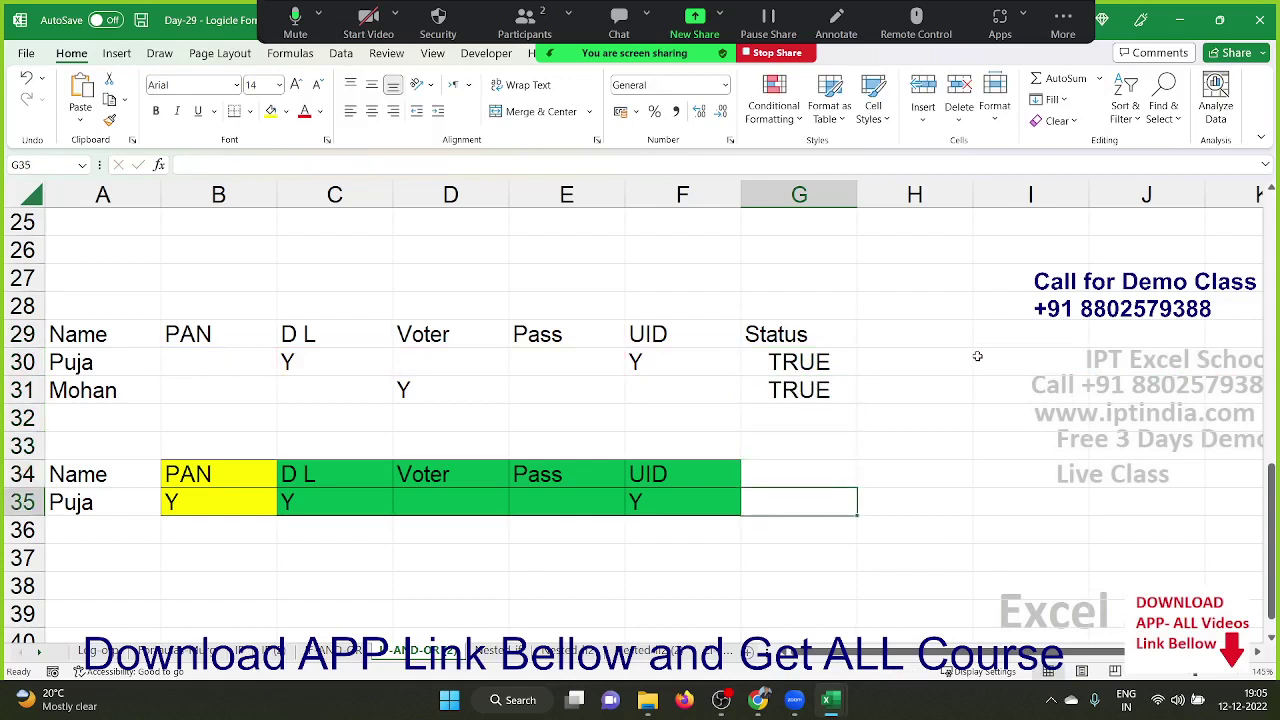
{"action": "key", "text": "Left"}
{"action": "key", "text": "Left"}
{"action": "key", "text": "Left"}
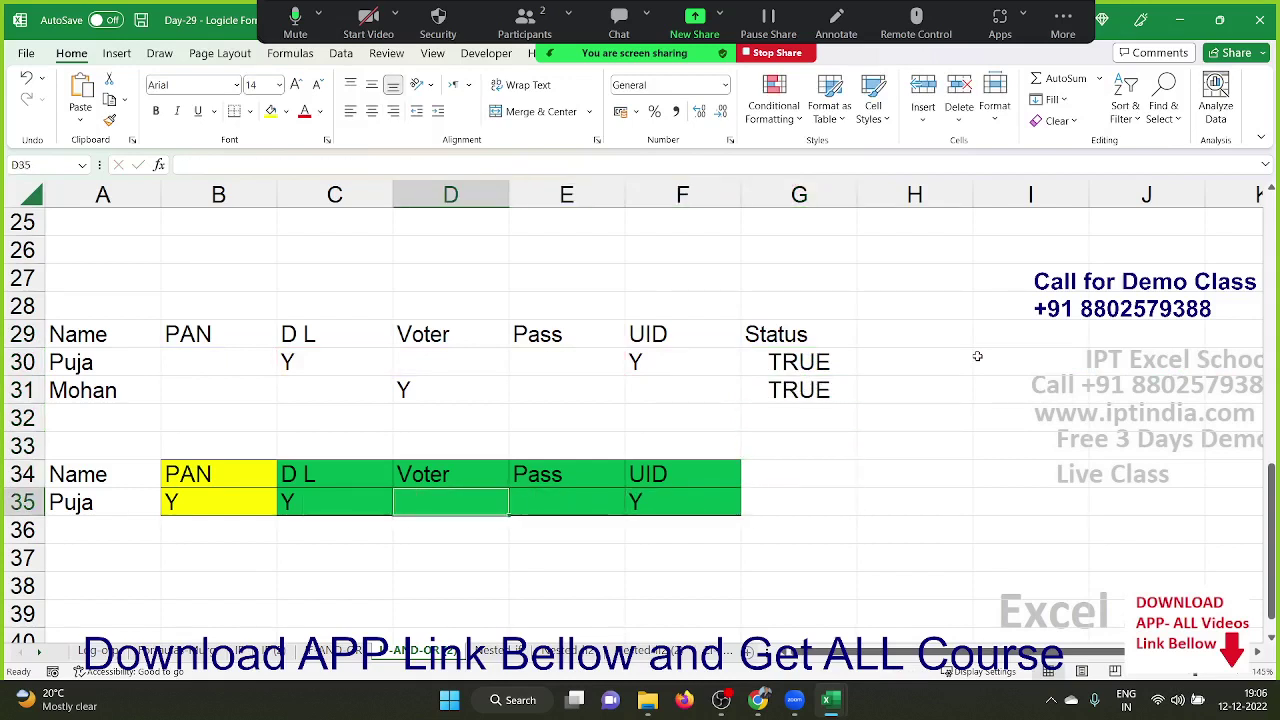
{"action": "key", "text": "Left"}
{"action": "key", "text": "Left"}
{"action": "key", "text": "Right"}
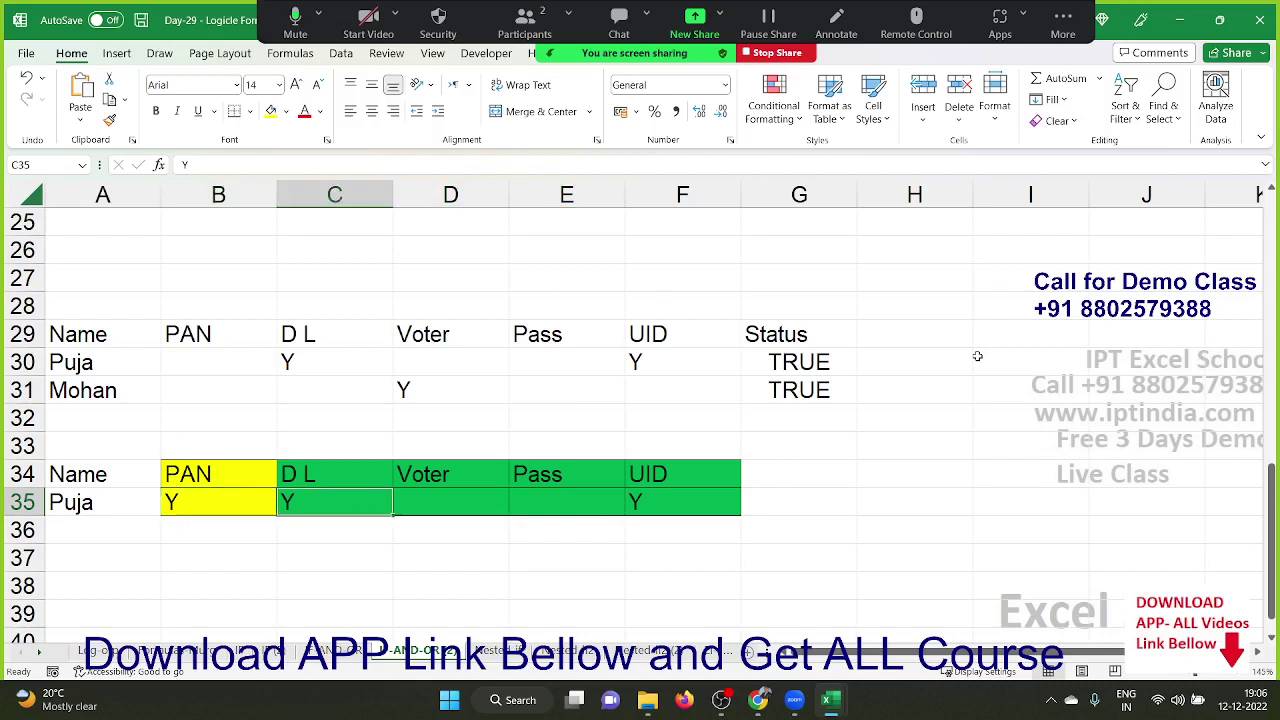
{"action": "key", "text": "shift+Right"}
{"action": "key", "text": "shift+Right"}
{"action": "key", "text": "shift+Right"}
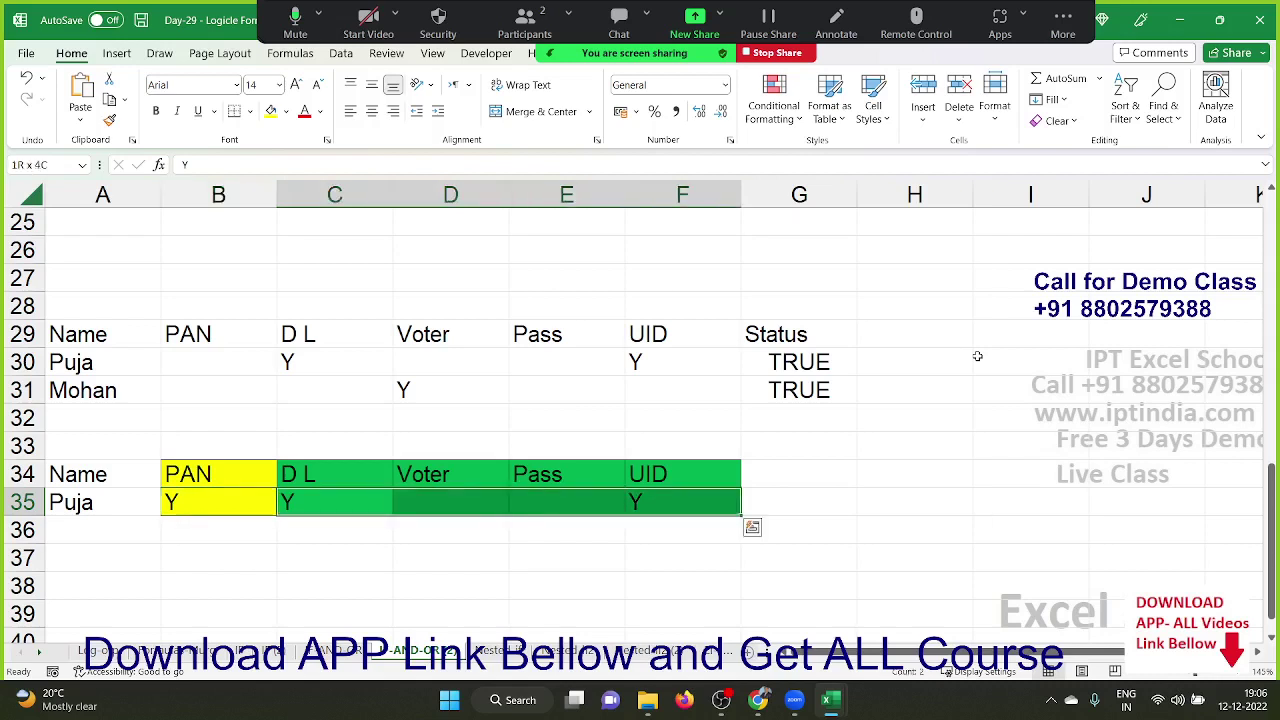
Enter =AND(B35="y",OR(C35="y",D35="y",E35="y",F35="y")) in G35
{"action": "key", "text": "Right"}
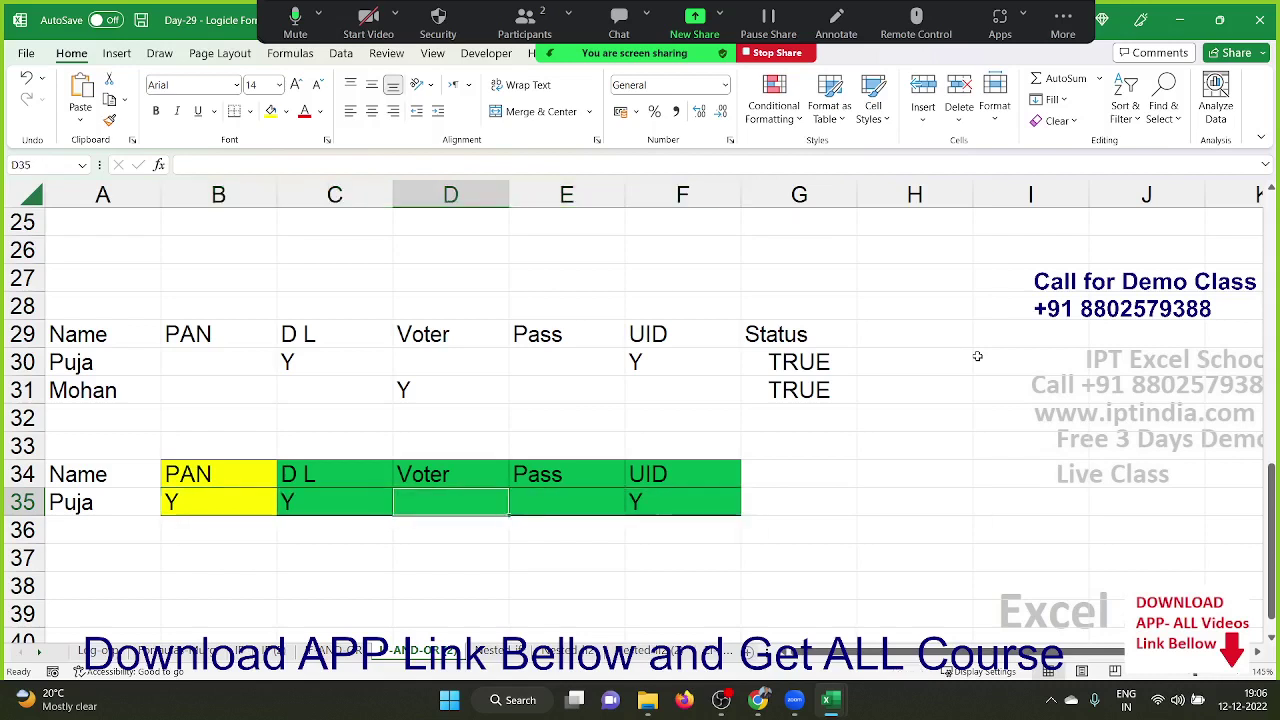
{"action": "key", "text": "Right"}
{"action": "key", "text": "Right"}
{"action": "key", "text": "Right"}
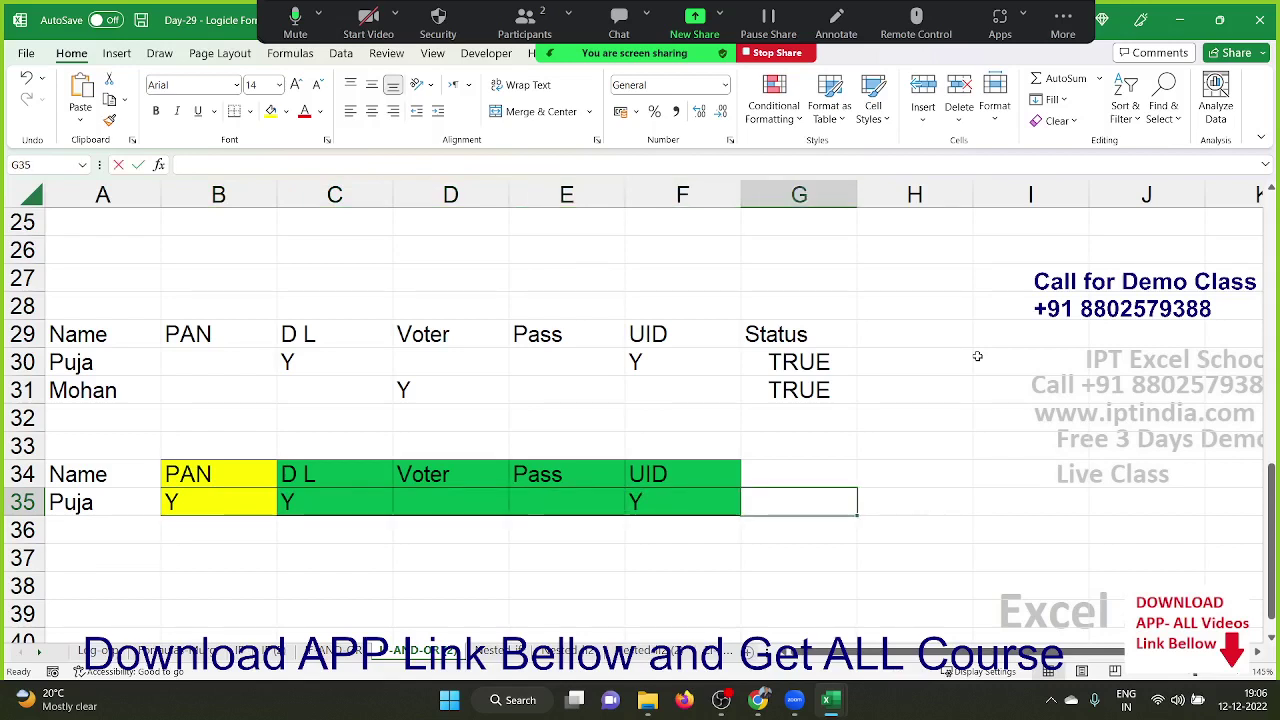
{"action": "type", "text": "="}
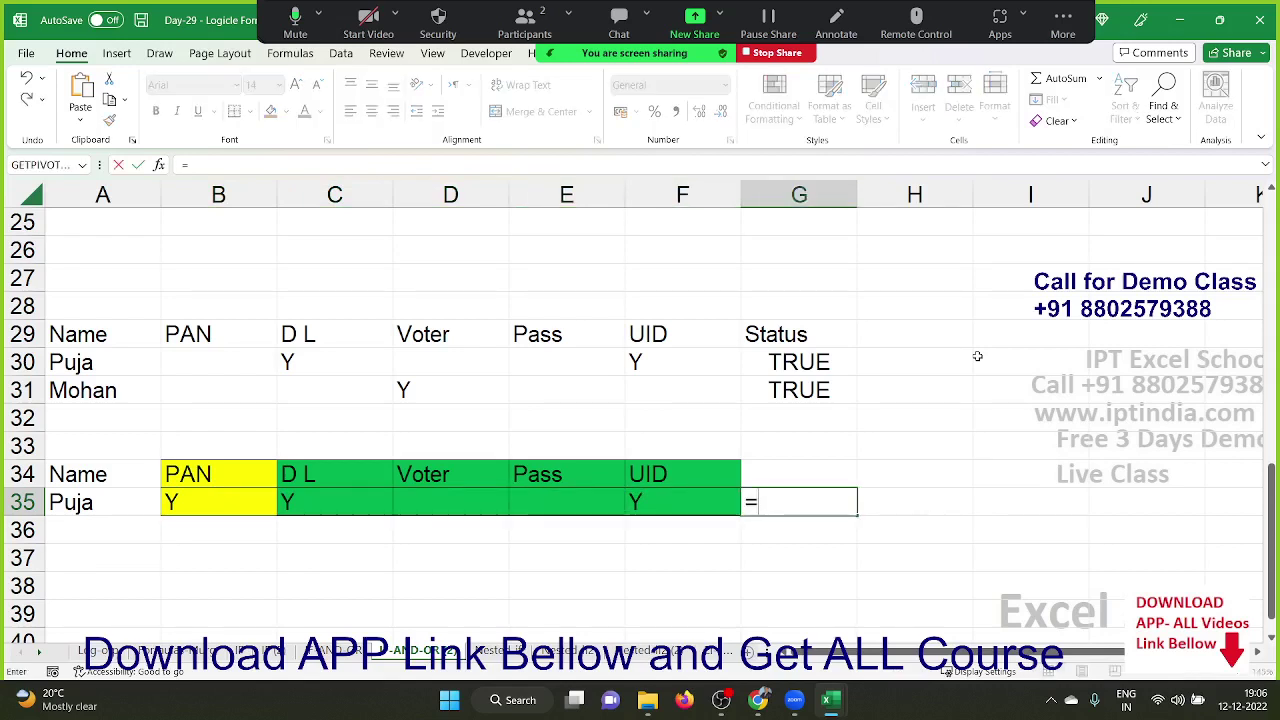
{"action": "type", "text": "an"}
{"action": "key", "text": "Tab"}
{"action": "key", "text": "Left"}
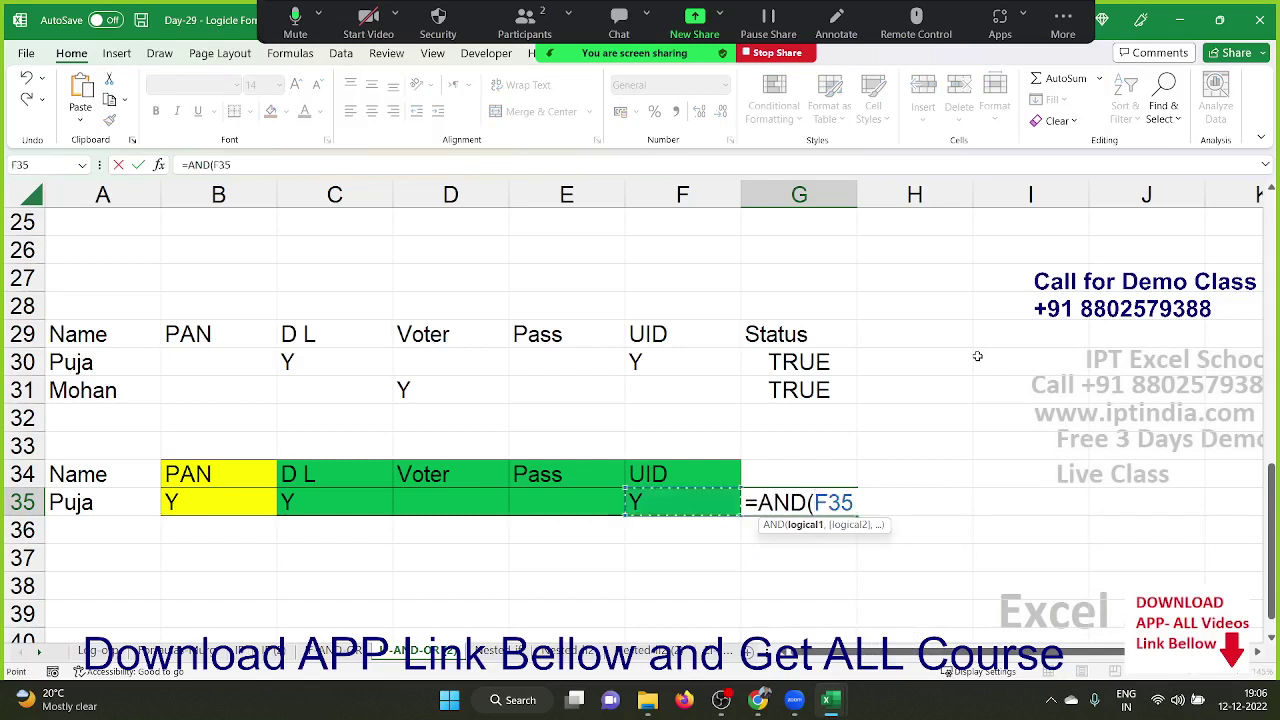
{"action": "key", "text": "Left"}
{"action": "key", "text": "Left"}
{"action": "key", "text": "Left"}
{"action": "key", "text": "Left"}
{"action": "type", "text": "="}
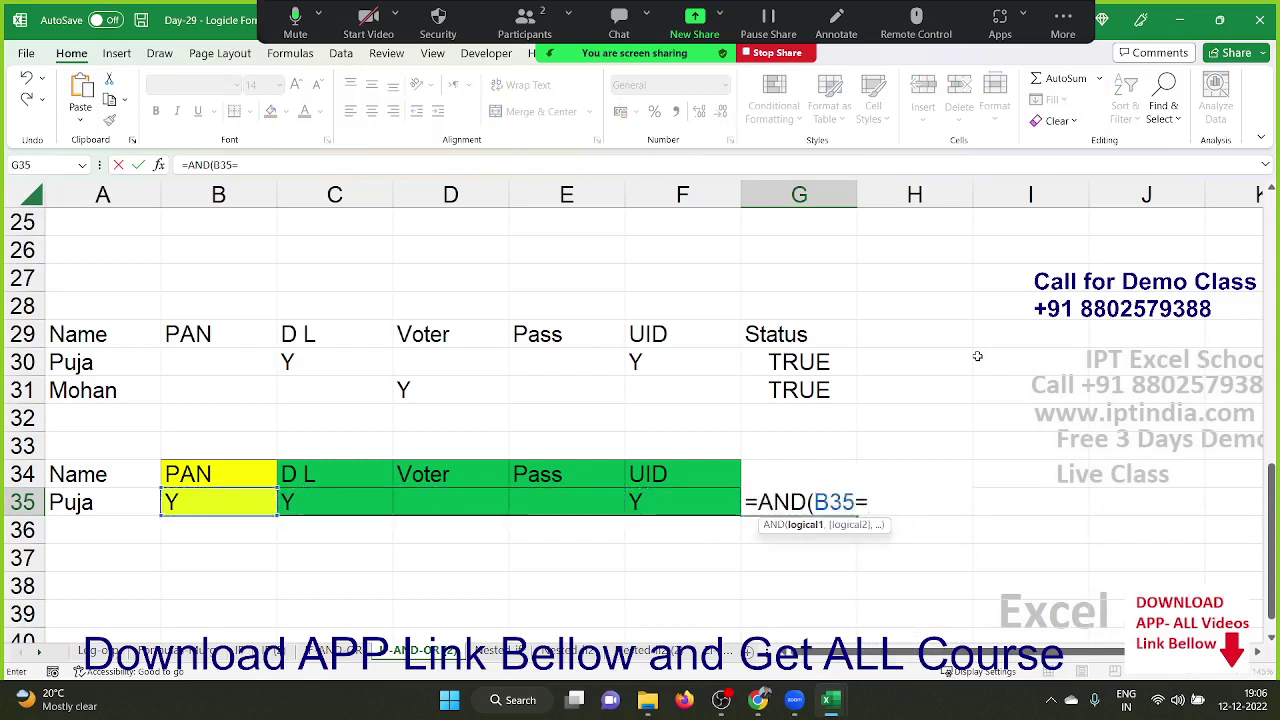
{"action": "type", "text": "\"y\","}
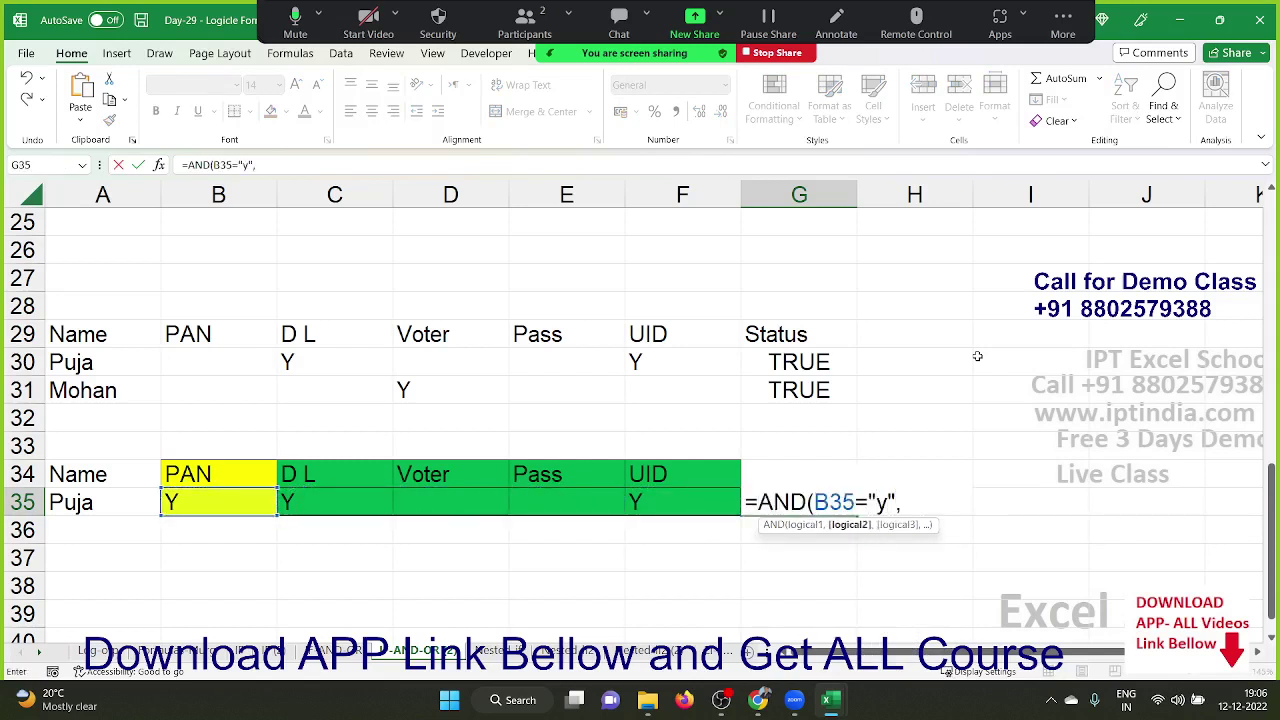
{"action": "type", "text": "or("}
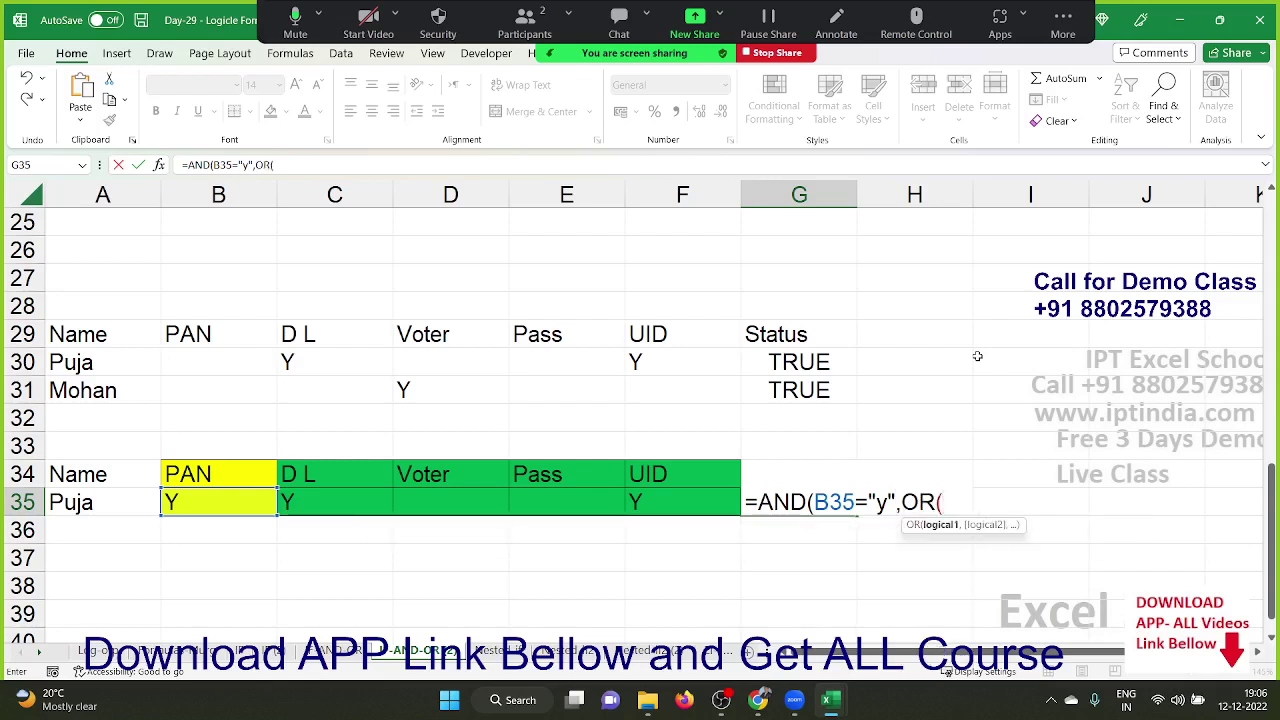
{"action": "key", "text": "Left"}
{"action": "key", "text": "Left"}
{"action": "key", "text": "Left"}
{"action": "key", "text": "Left"}
{"action": "type", "text": "="}
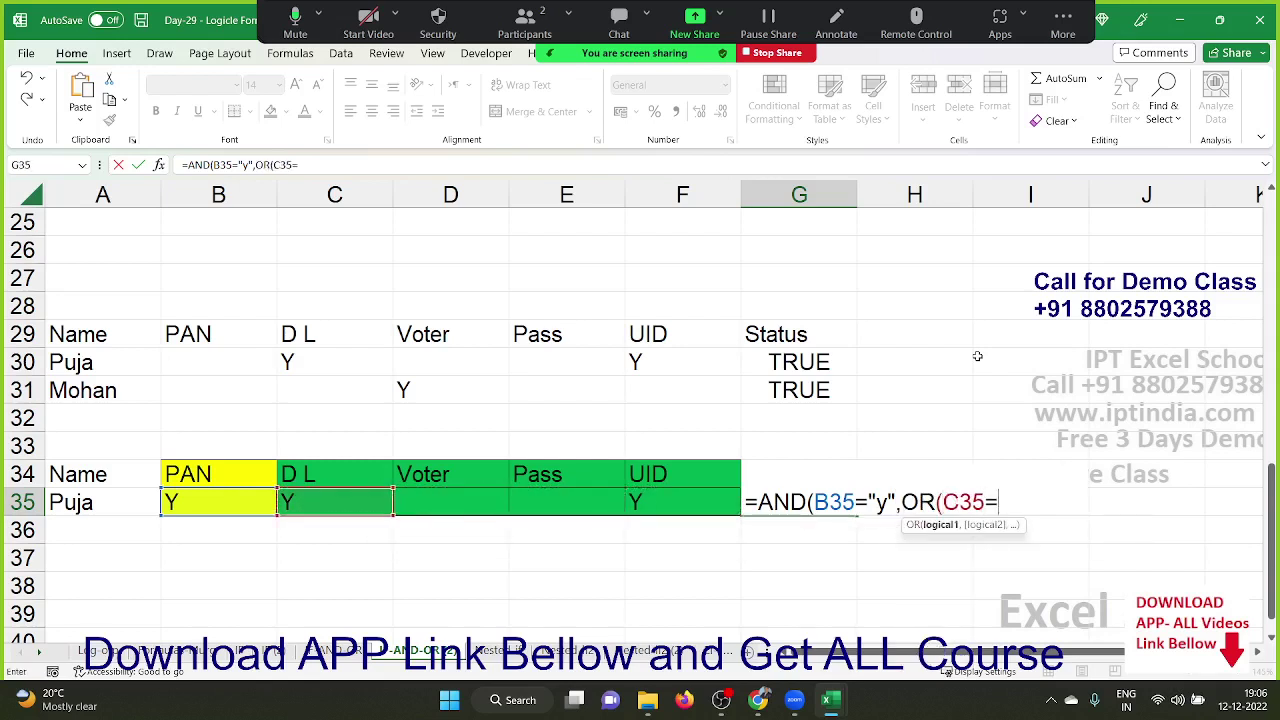
{"action": "type", "text": "\"y\","}
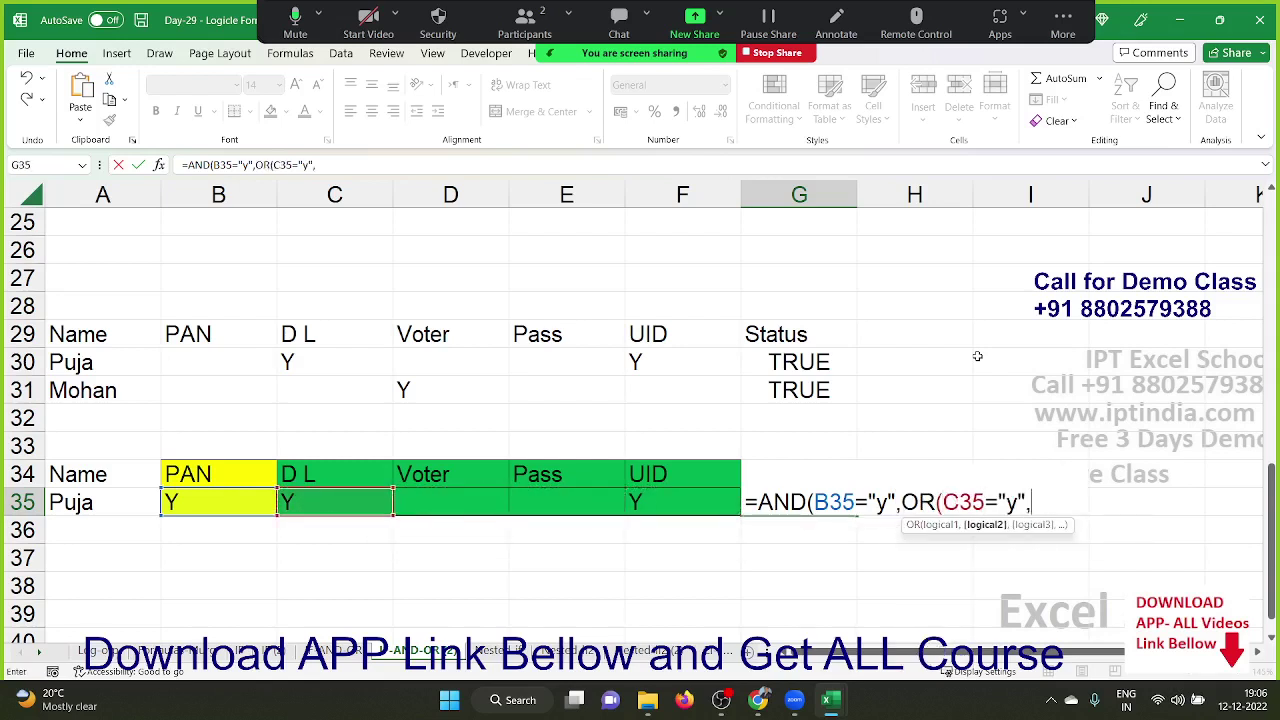
{"action": "key", "text": "Left"}
{"action": "key", "text": "Left"}
{"action": "key", "text": "Left"}
{"action": "type", "text": "=\""}
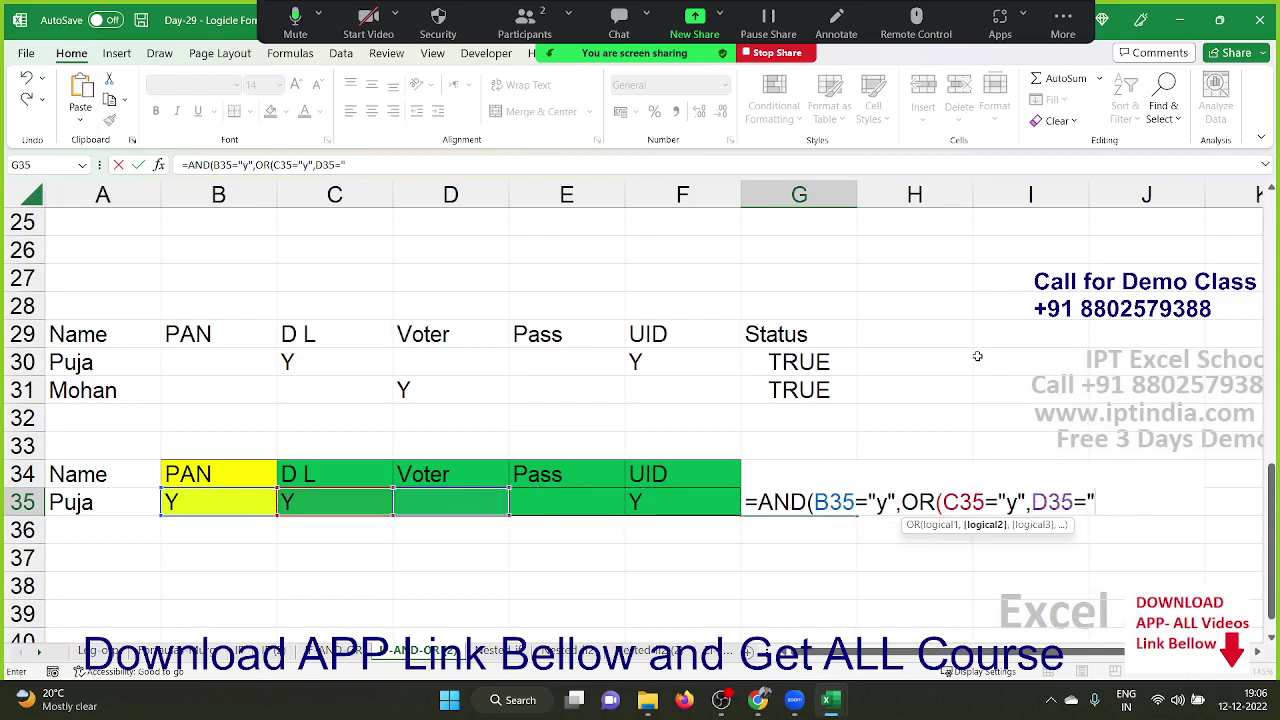
{"action": "type", "text": "y\","}
{"action": "key", "text": "Left"}
{"action": "key", "text": "Left"}
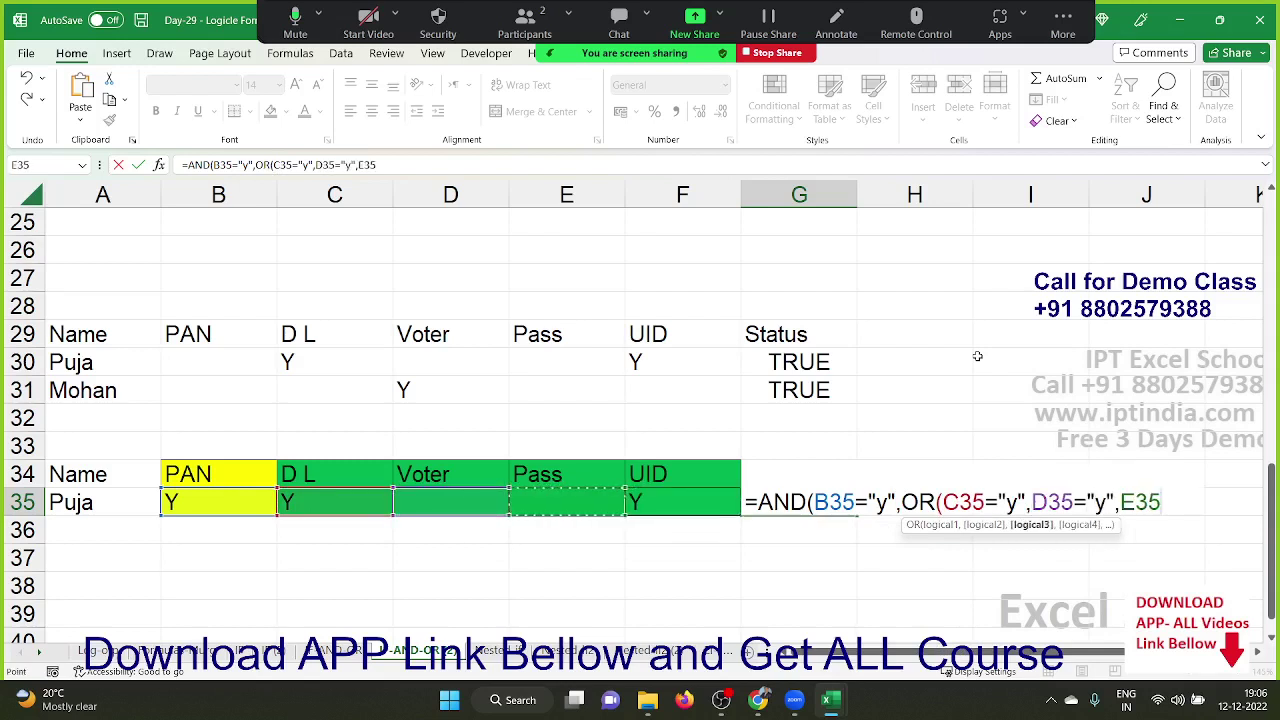
{"action": "type", "text": "=\"y\""}
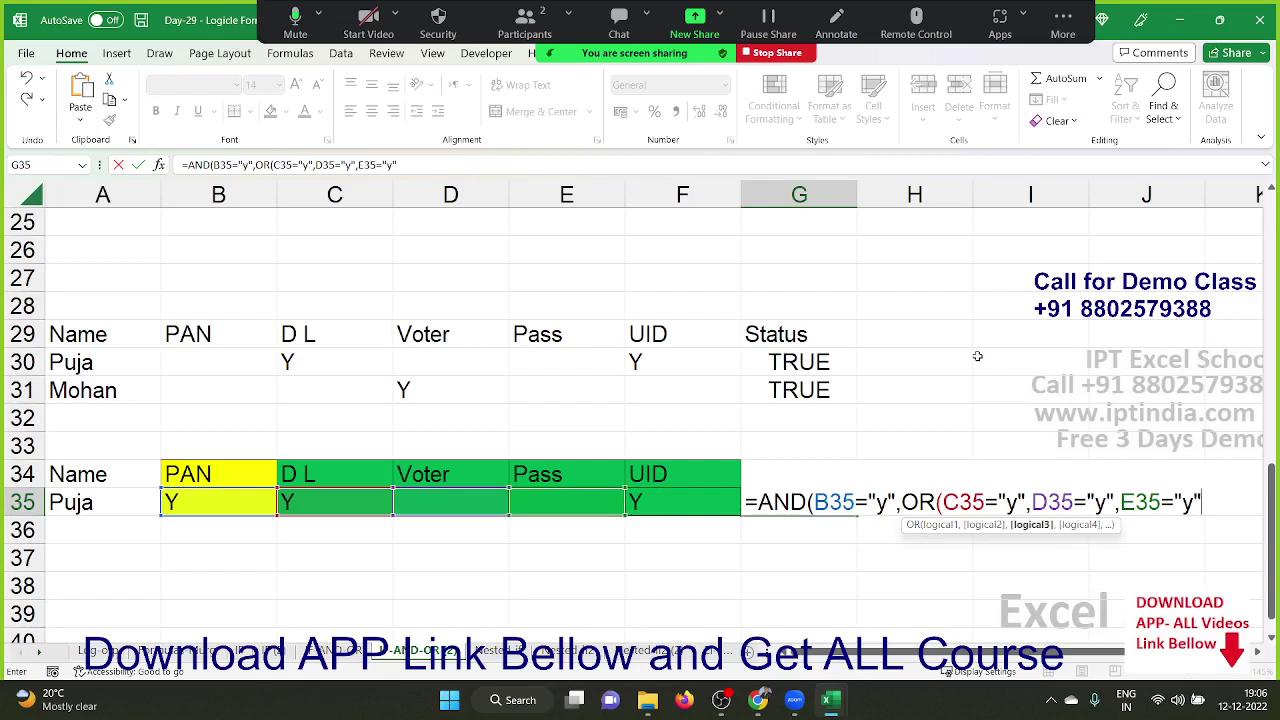
{"action": "type", "text": ","}
{"action": "key", "text": "Left"}
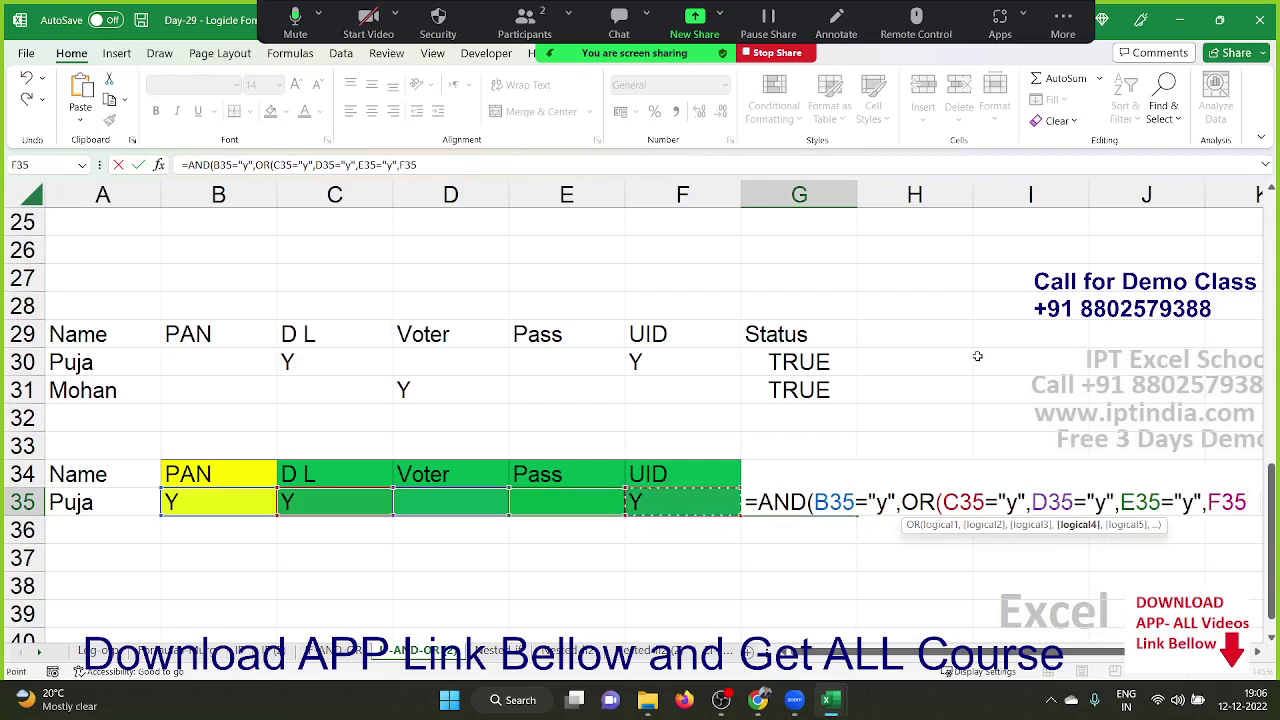
{"action": "type", "text": "=\"y\""}
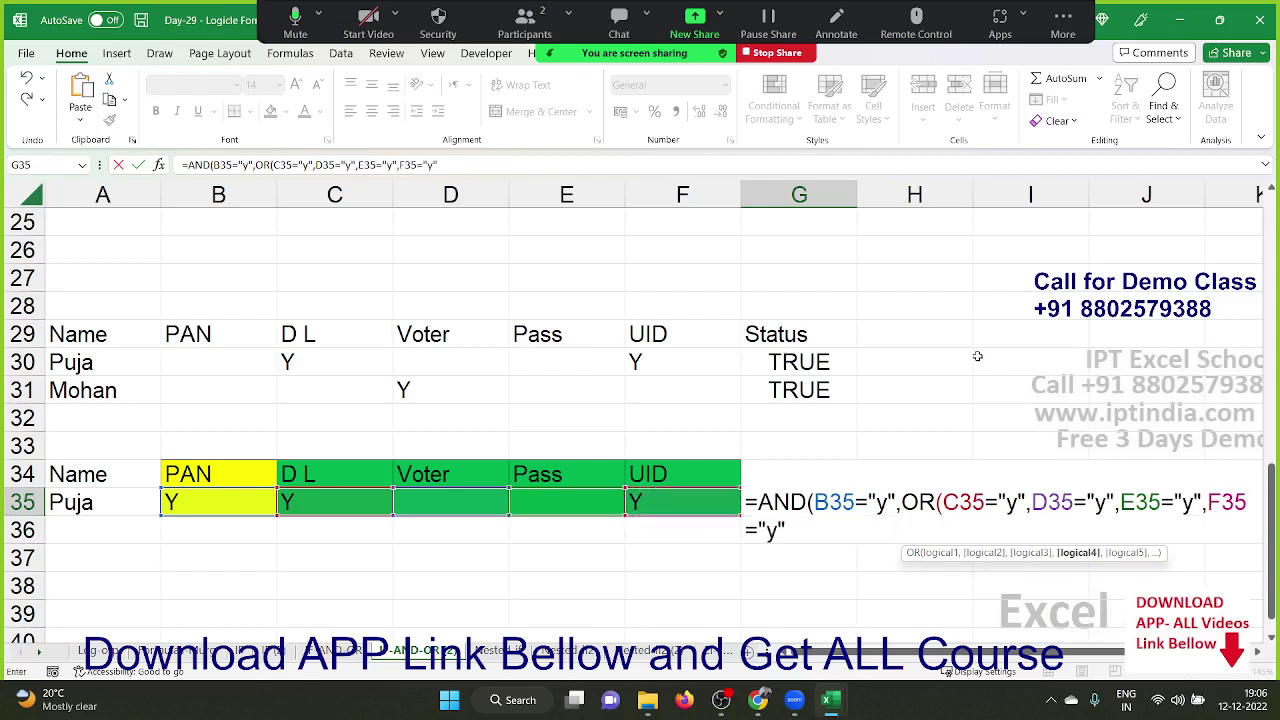
{"action": "type", "text": ")"}
{"action": "key", "text": "Return"}
{"action": "key", "text": "Return"}
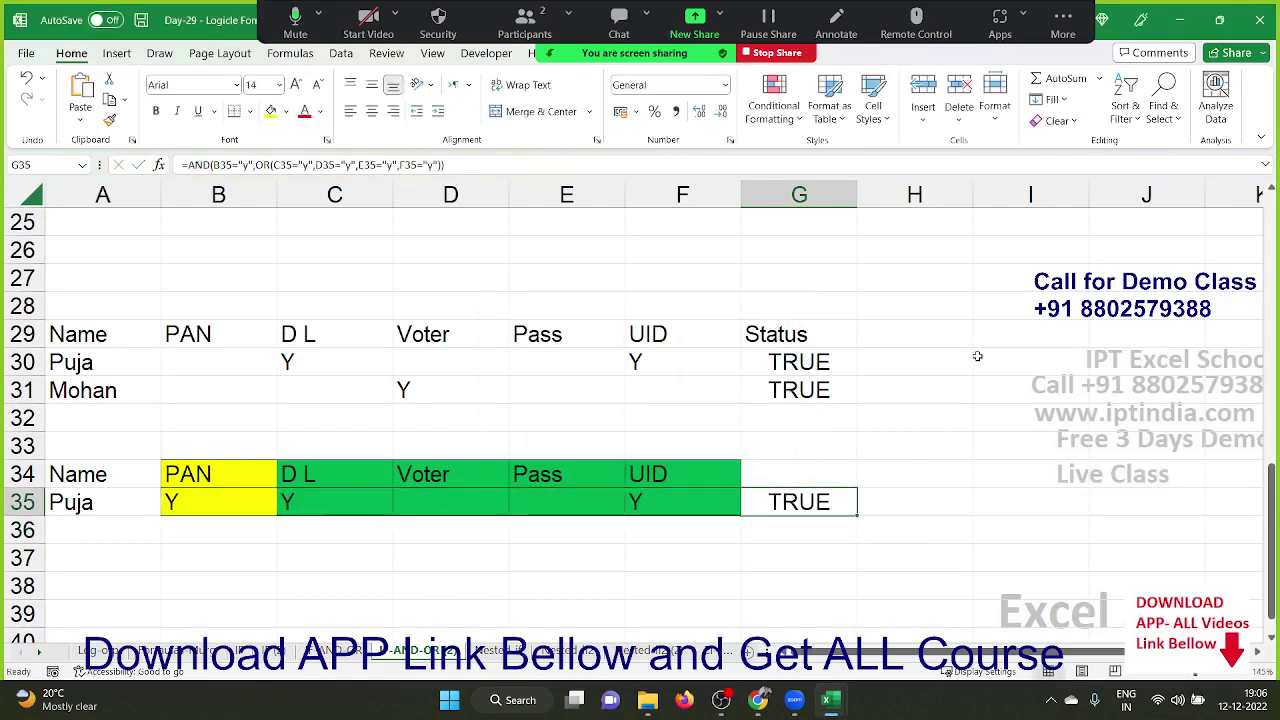
Test G35 by deleting and restoring the PAN and UID Y values, leaving D L empty
{"action": "key", "text": "Left"}
{"action": "key", "text": "Left"}
{"action": "key", "text": "Left"}
{"action": "key", "text": "Left"}
{"action": "key", "text": "Left"}
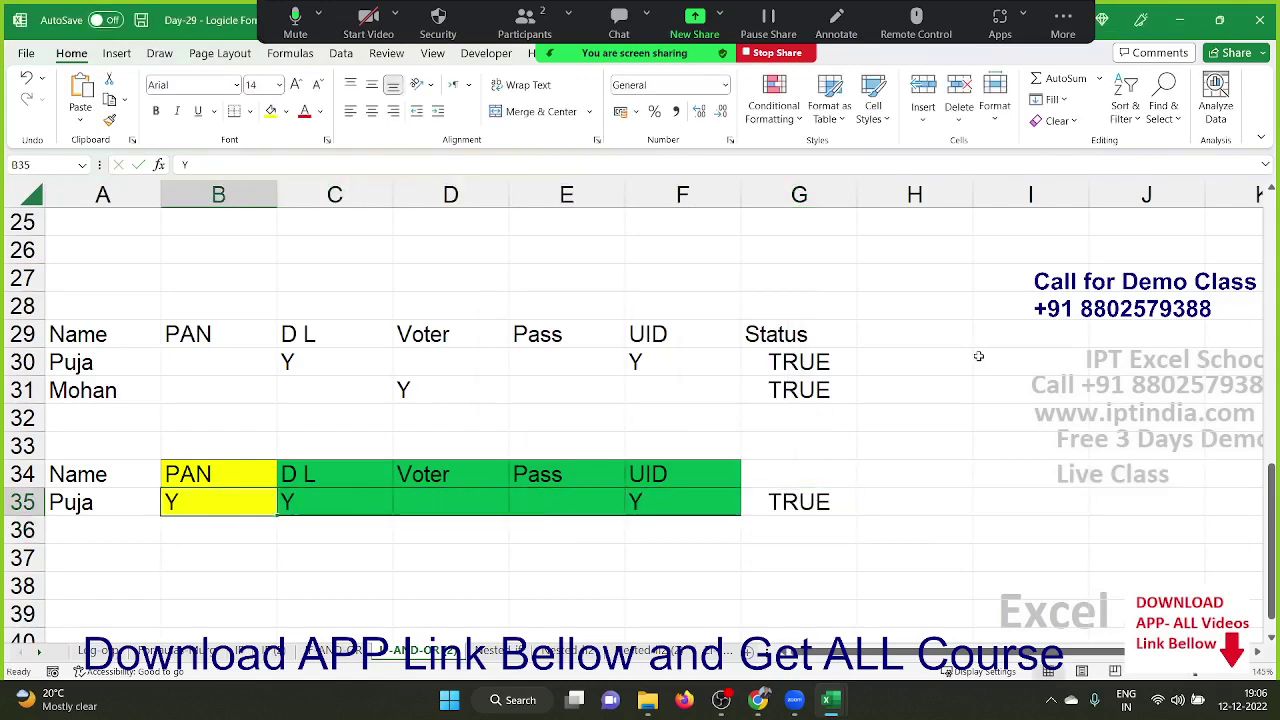
{"action": "key", "text": "Delete"}
{"action": "key", "text": "ctrl+z"}
{"action": "key", "text": "Right"}
{"action": "key", "text": "Delete"}
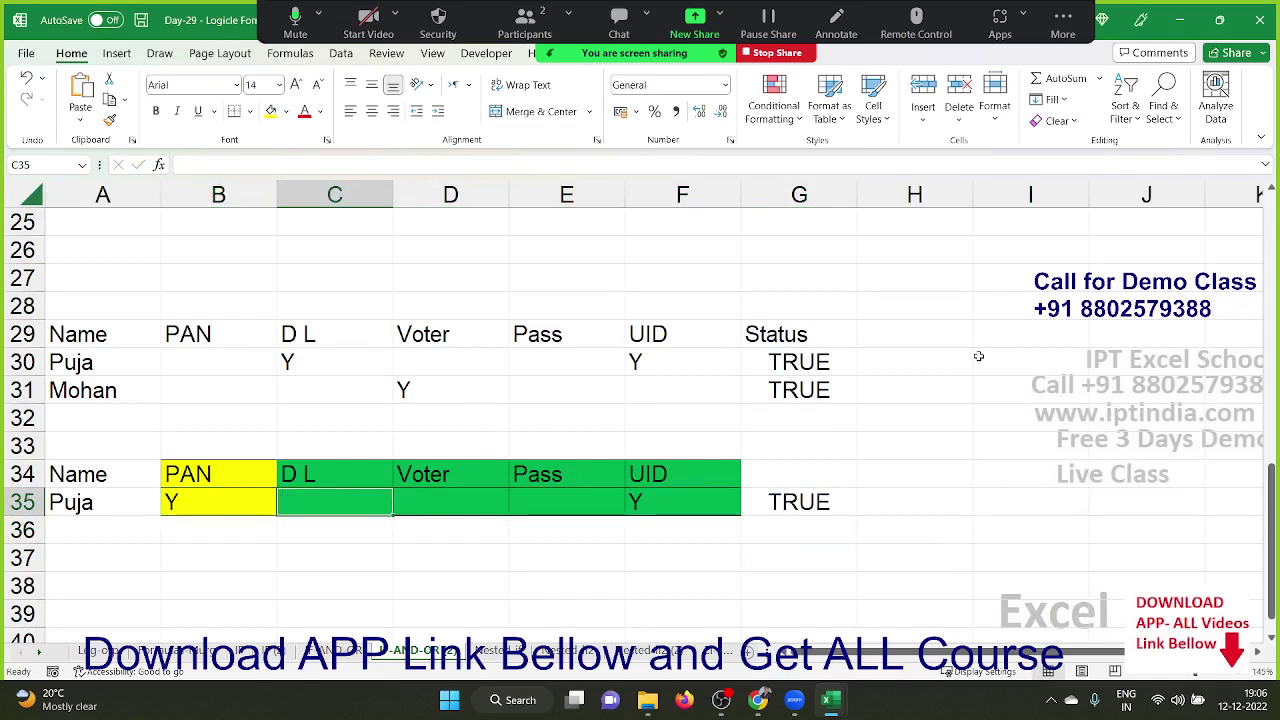
{"action": "key", "text": "Right"}
{"action": "key", "text": "Right"}
{"action": "key", "text": "Right"}
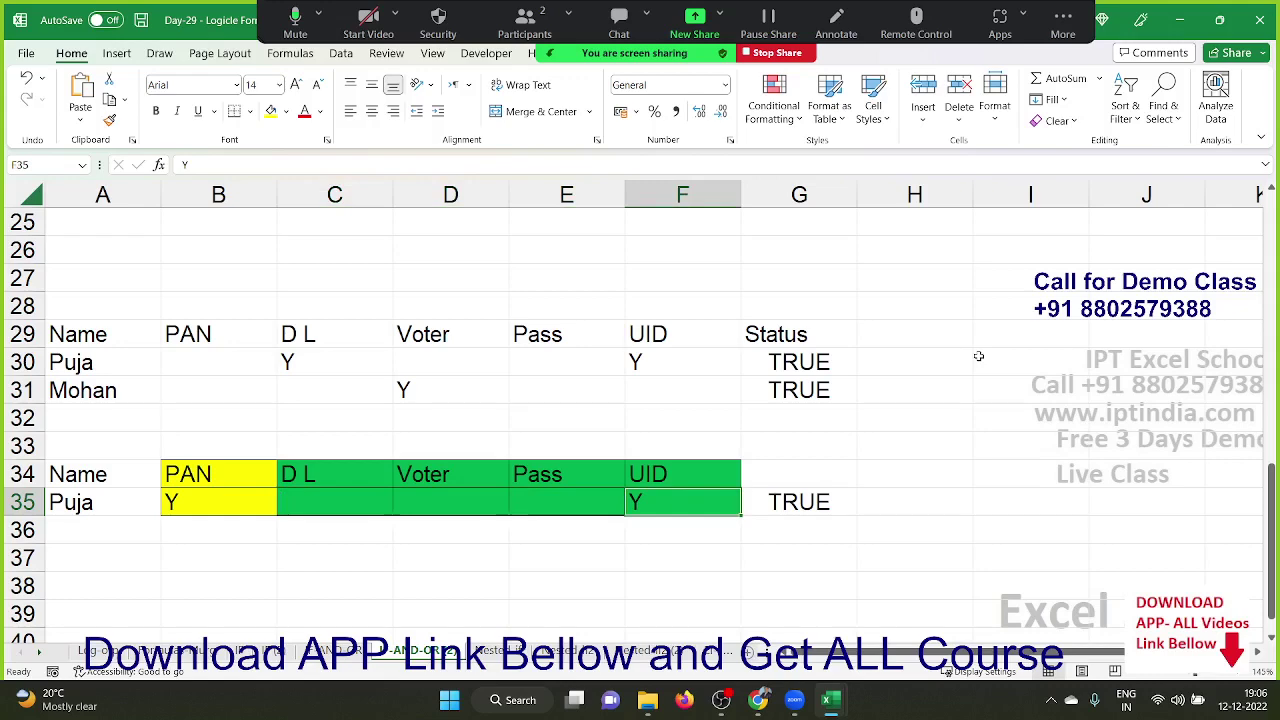
{"action": "key", "text": "Delete"}
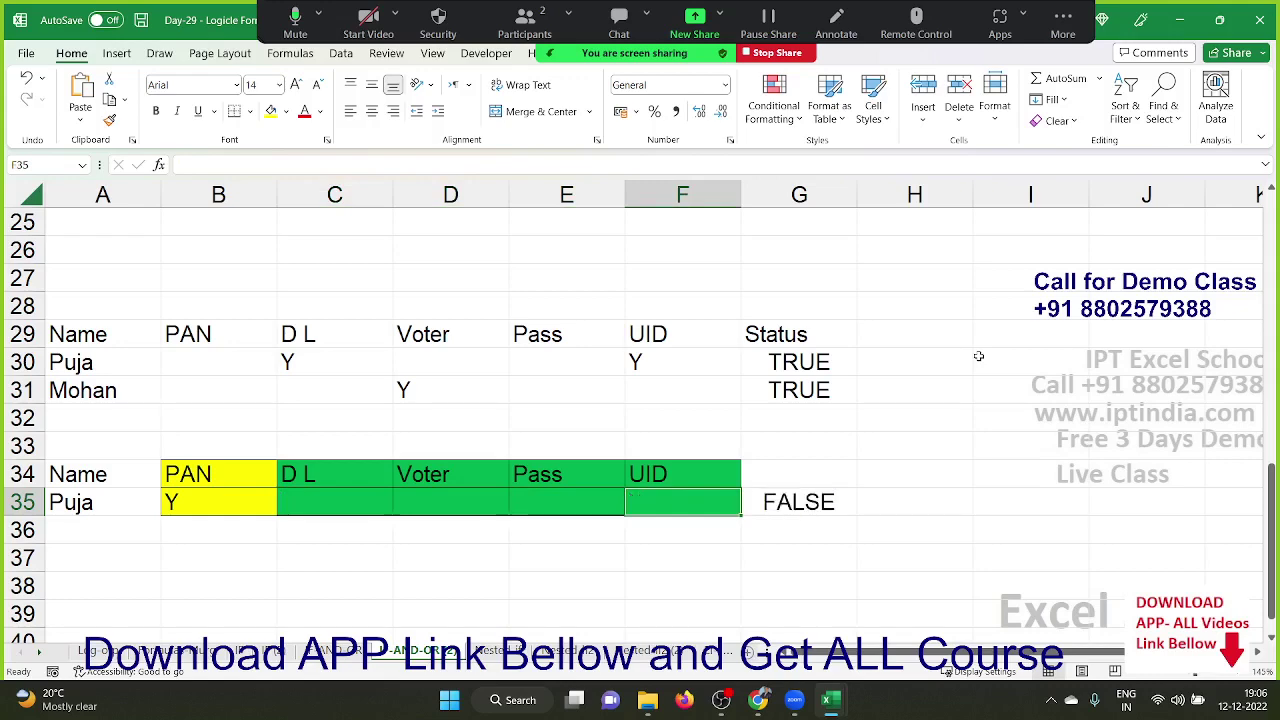
{"action": "key", "text": "ctrl+z"}
{"action": "key", "text": "ctrl+Up"}
{"action": "key", "text": "ctrl+Up"}
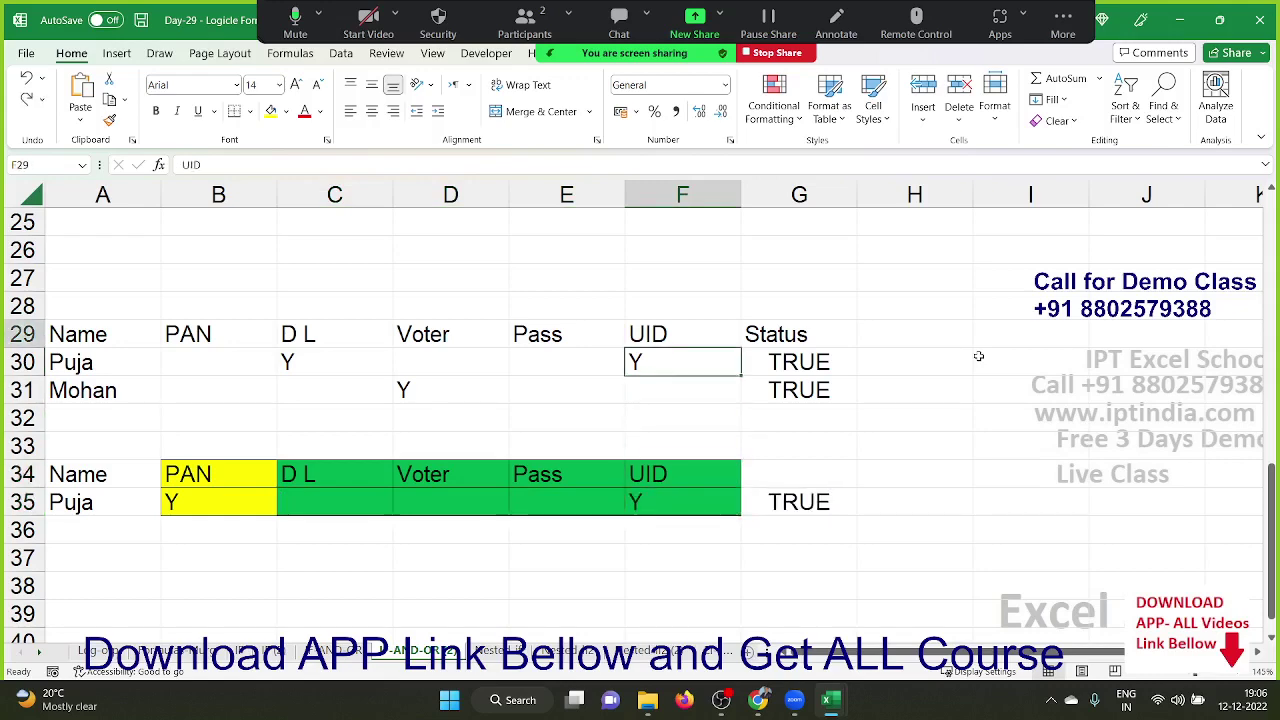
{"action": "key", "text": "ctrl+Up"}
{"action": "key", "text": "ctrl+Up"}
{"action": "key", "text": "ctrl+Up"}
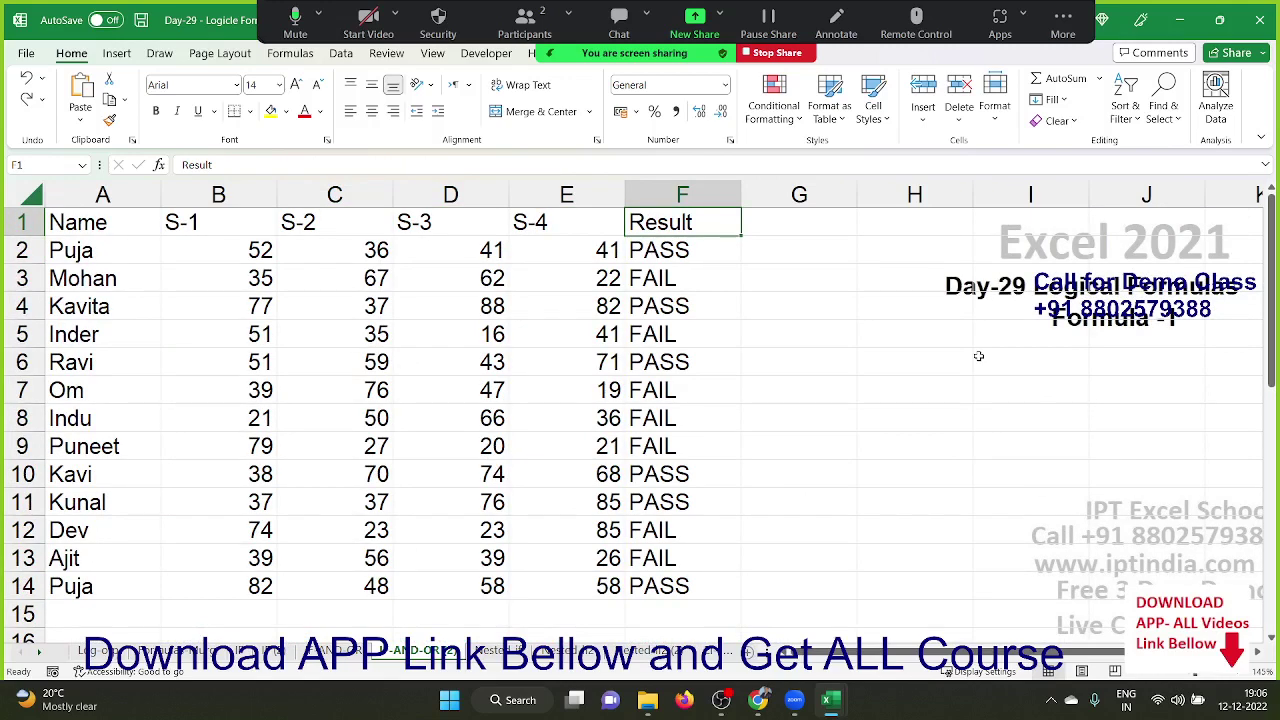
On the Nested sheet, clear the old incentive values from B2:B22
{"action": "left_click", "coordinate": [500, 651]}
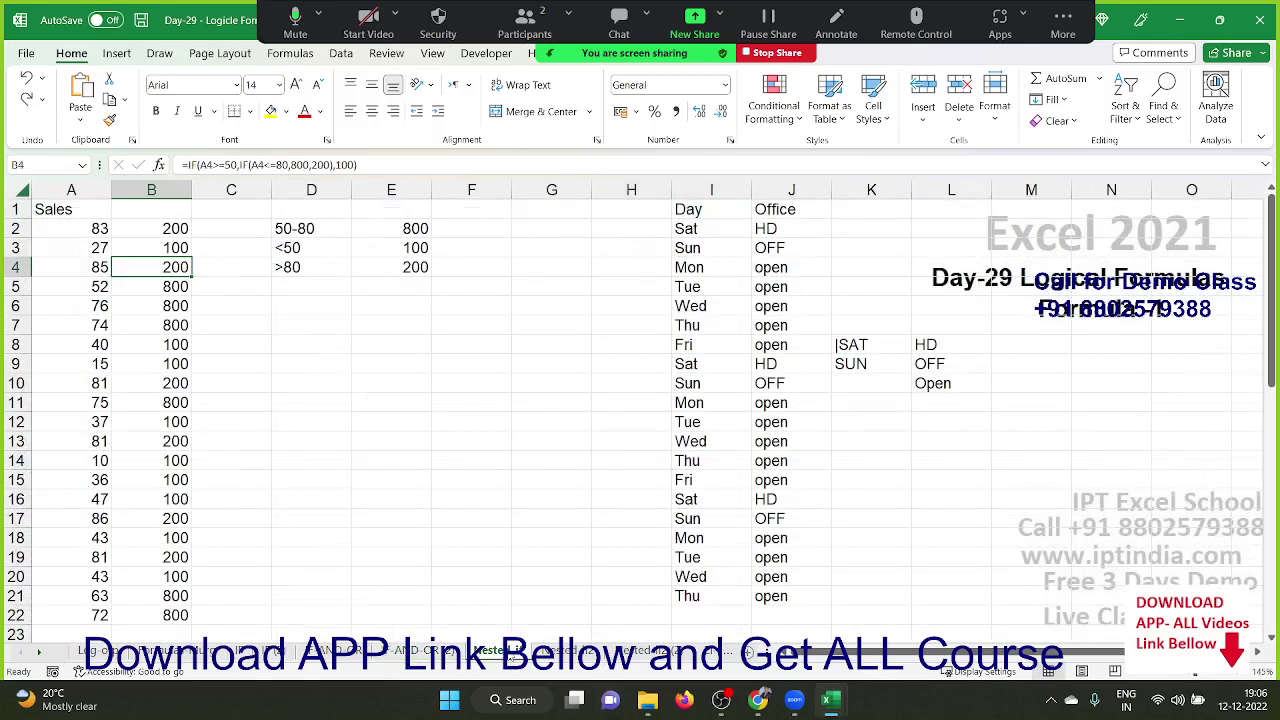
{"action": "key", "text": "Up"}
{"action": "key", "text": "Up"}
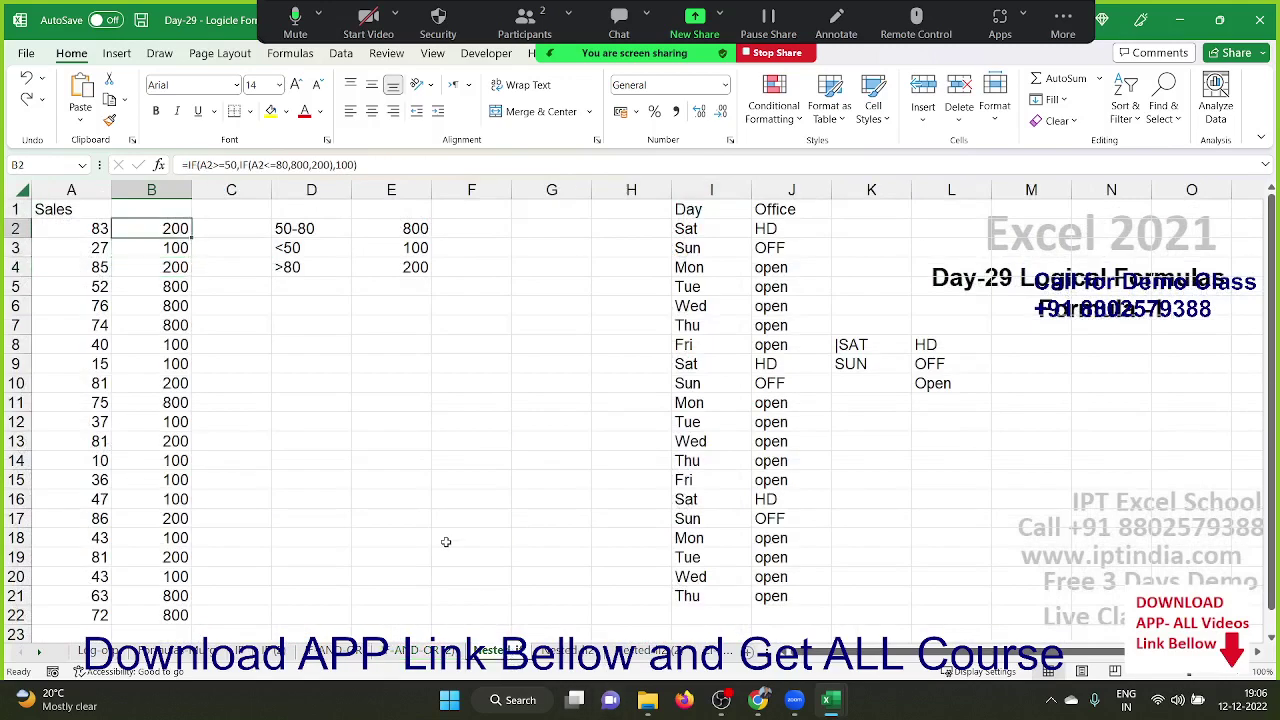
{"action": "key", "text": "ctrl+shift+Down"}
{"action": "key", "text": "ctrl+d"}
{"action": "key", "text": "Delete"}
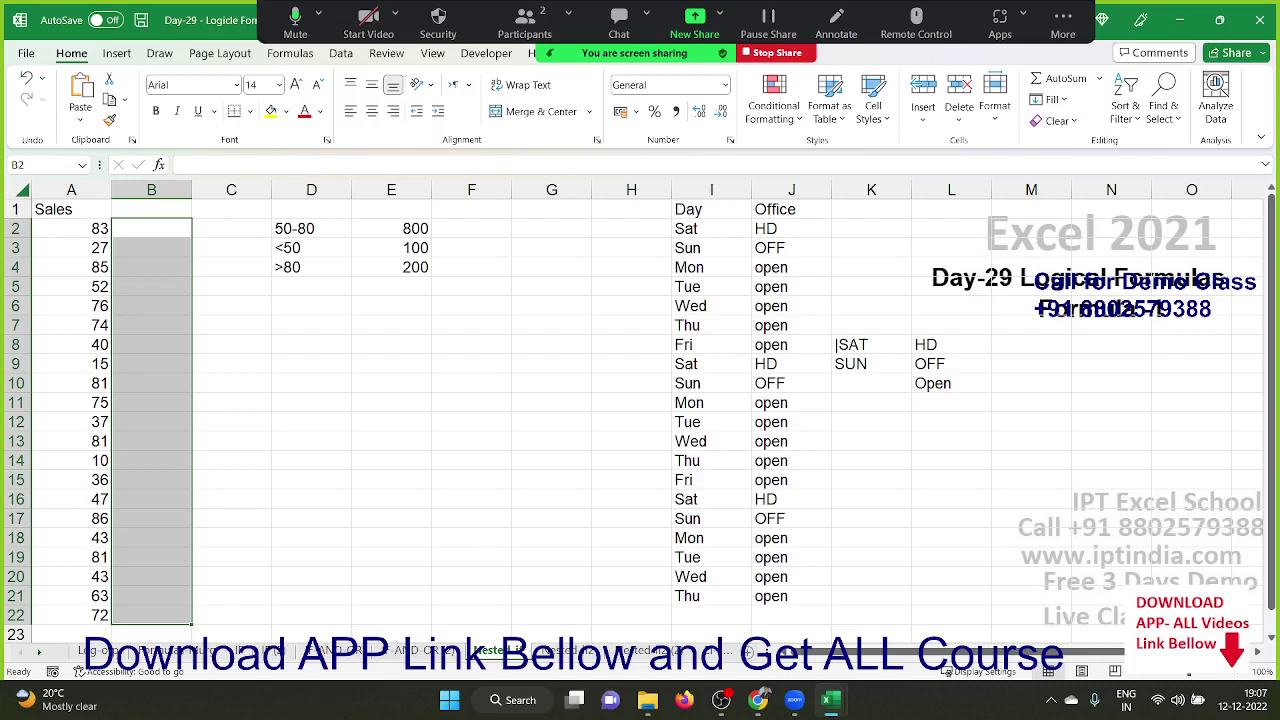
Review the sales criteria in column D: 50-80, below 50 and above 80
{"action": "key", "text": "alt+Tab"}
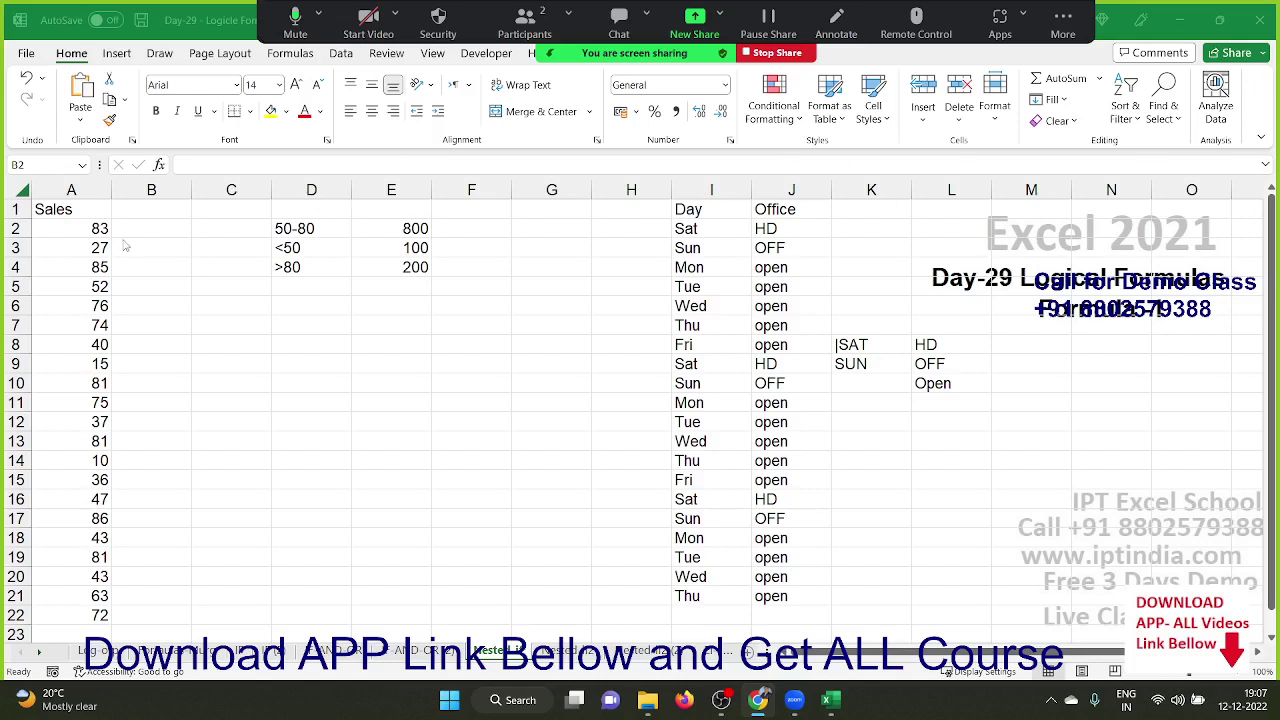
{"action": "left_click_drag", "start_coordinate": [151, 229], "coordinate": [151, 615]}
{"action": "key", "text": "Left"}
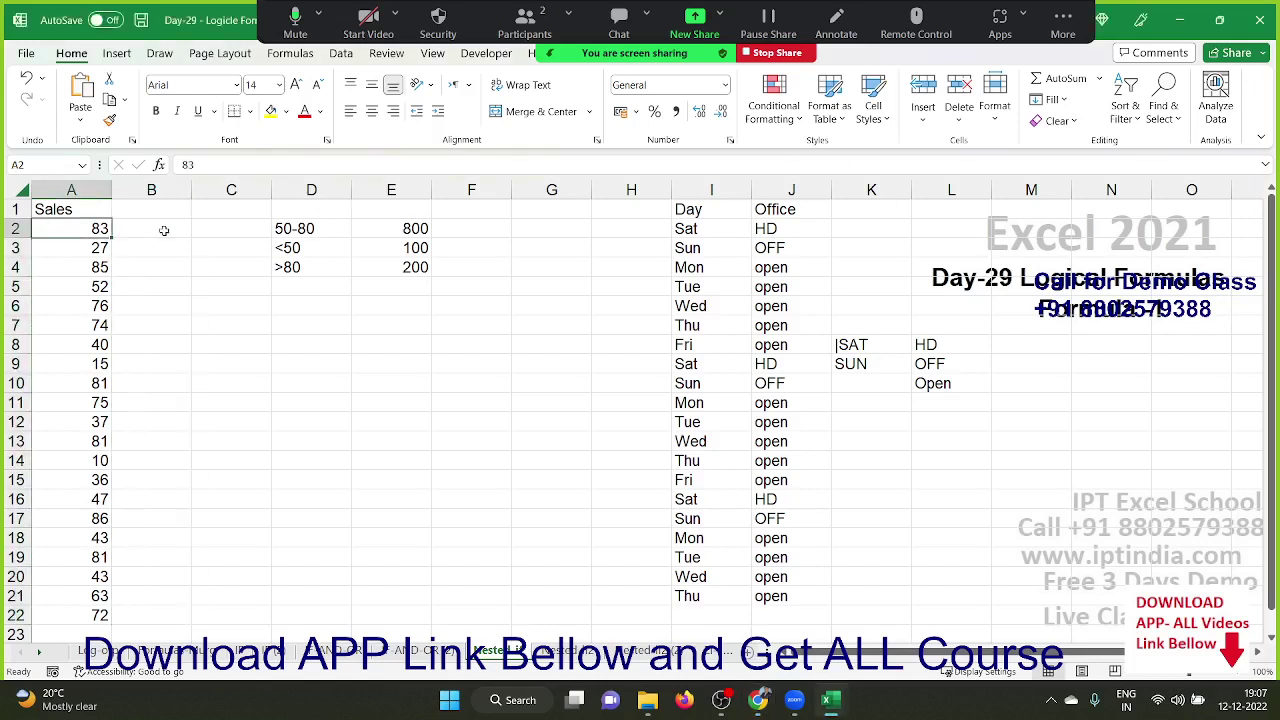
{"action": "key", "text": "Right"}
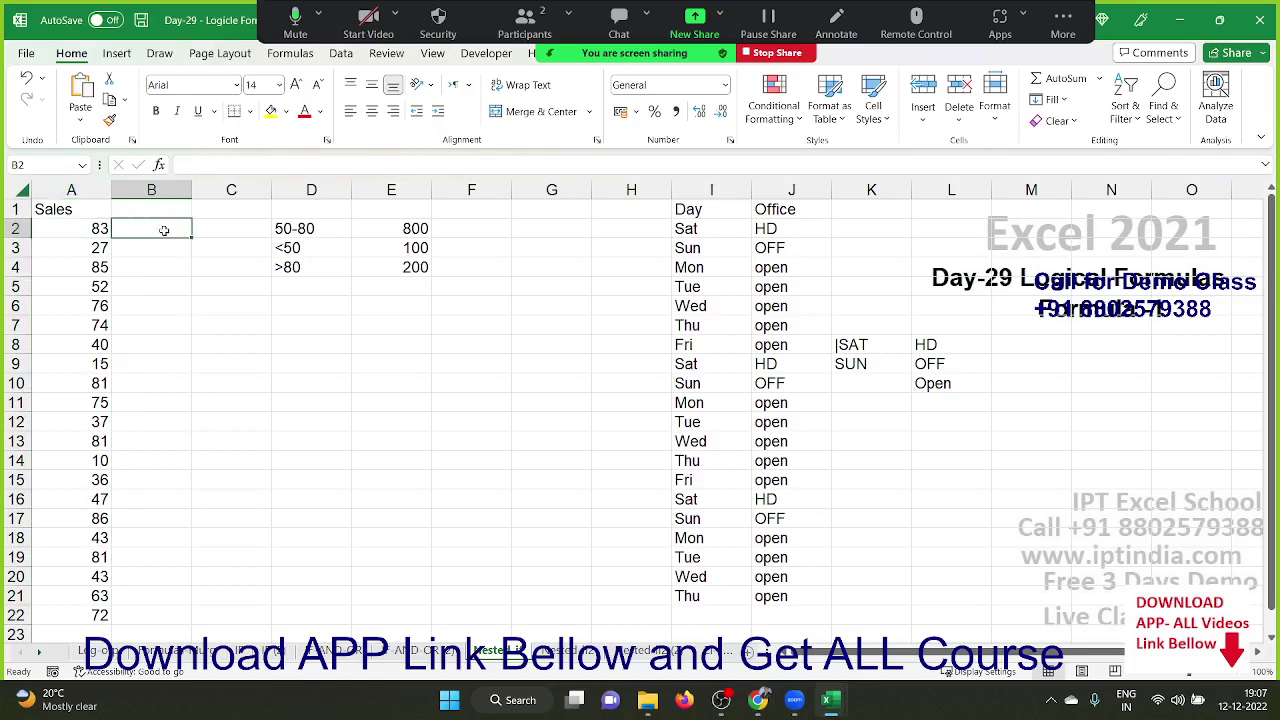
{"action": "key", "text": "Right"}
{"action": "key", "text": "Right"}
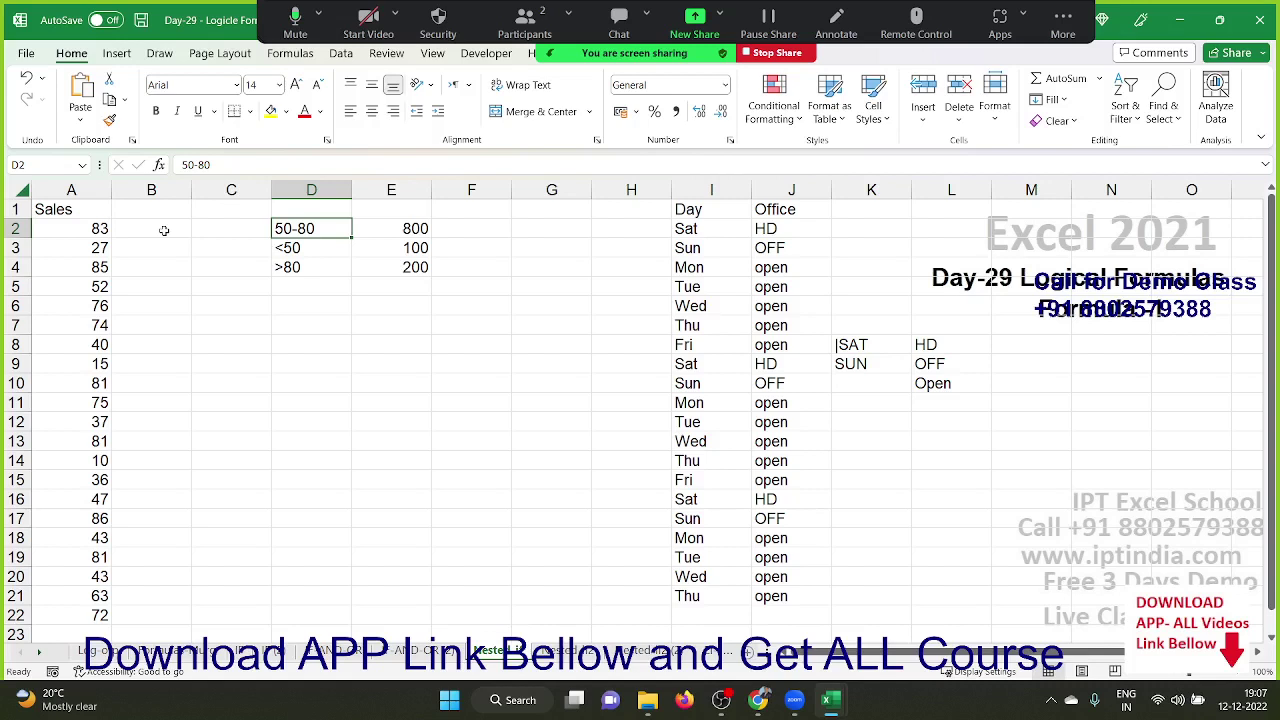
{"action": "key", "text": "Down"}
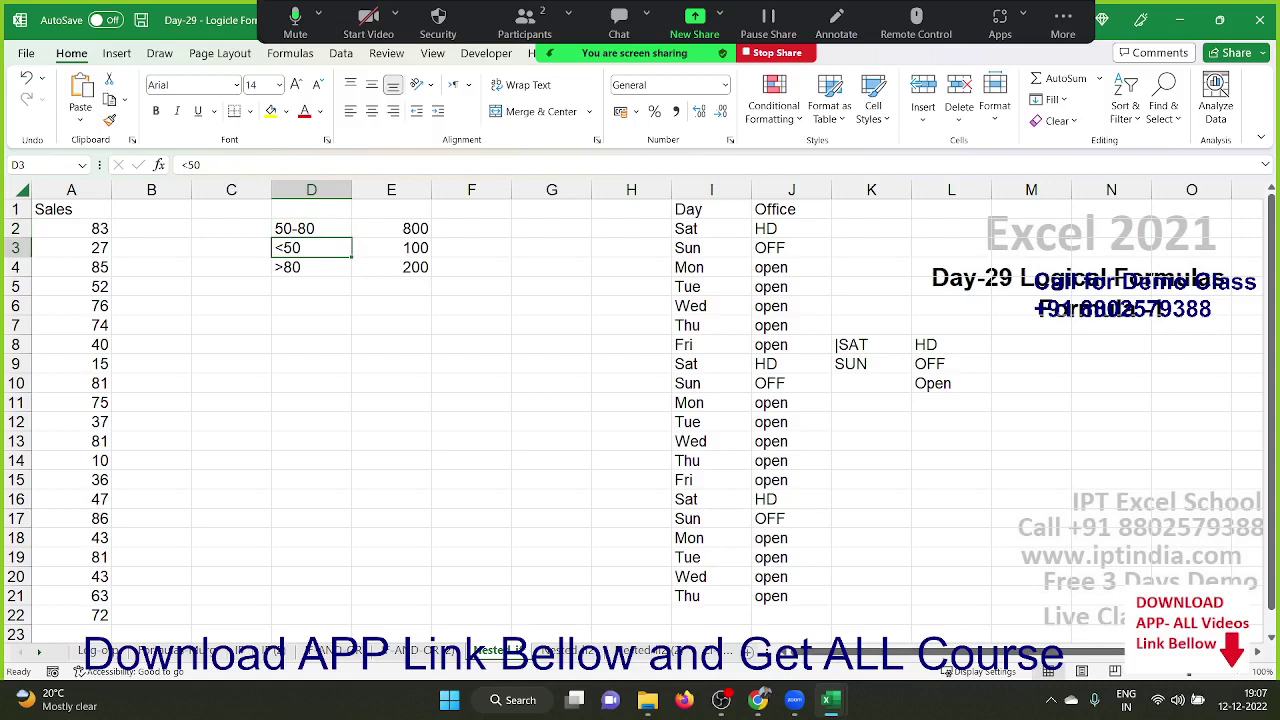
{"action": "key", "text": "Up"}
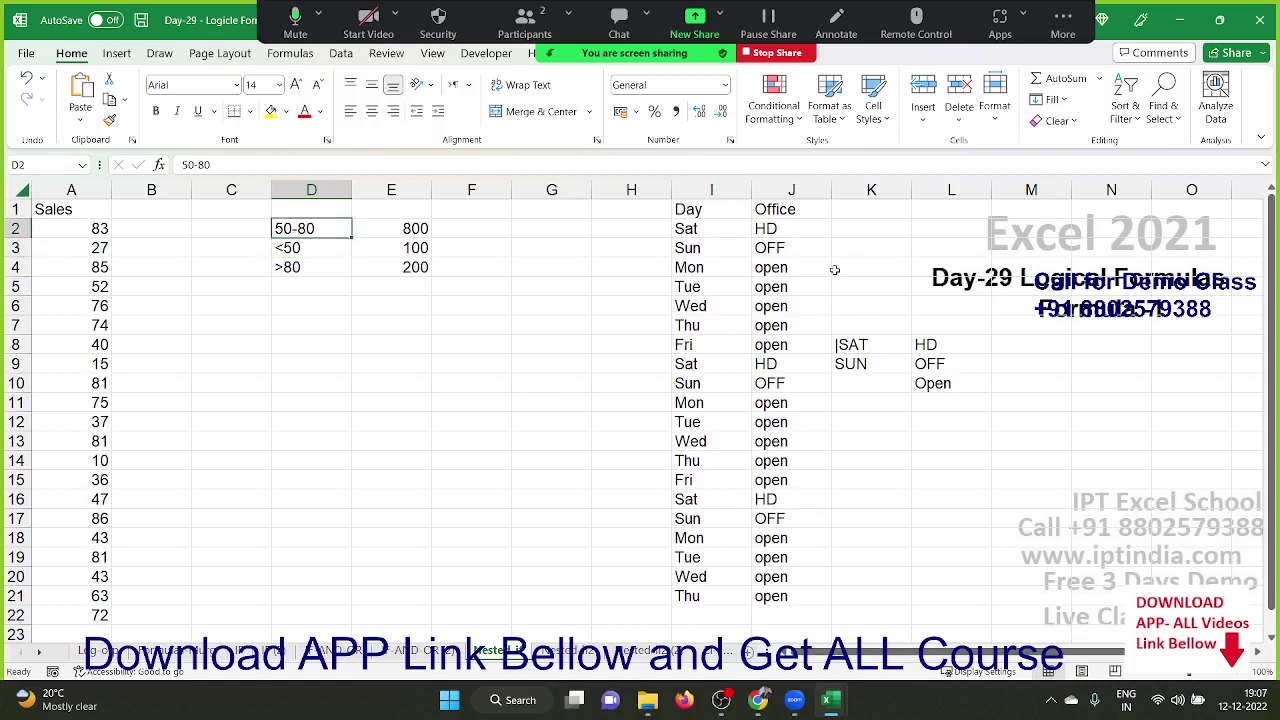
Check the incentive amounts 800, 100 and 200 in E2:E4, then start a formula in B2
{"action": "key", "text": "Right"}
{"action": "key", "text": "Down"}
{"action": "key", "text": "Down"}
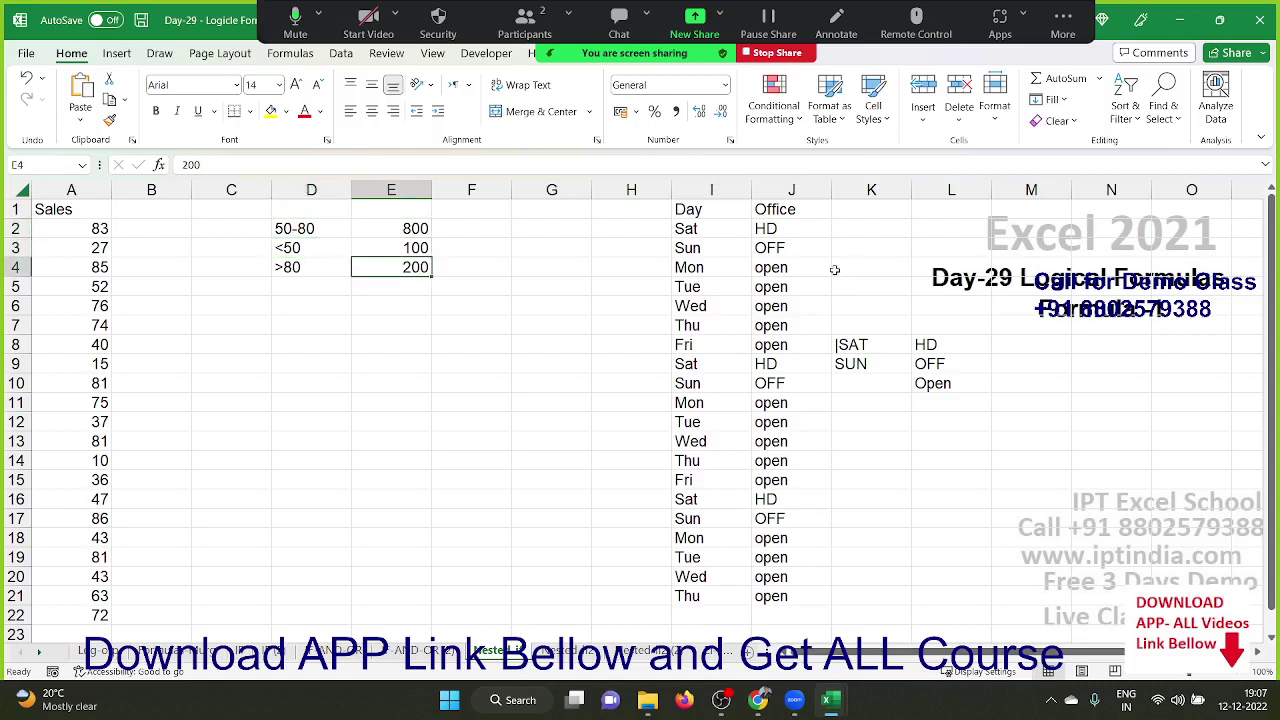
{"action": "key", "text": "shift+Up"}
{"action": "key", "text": "shift+Up"}
{"action": "key", "text": "Down"}
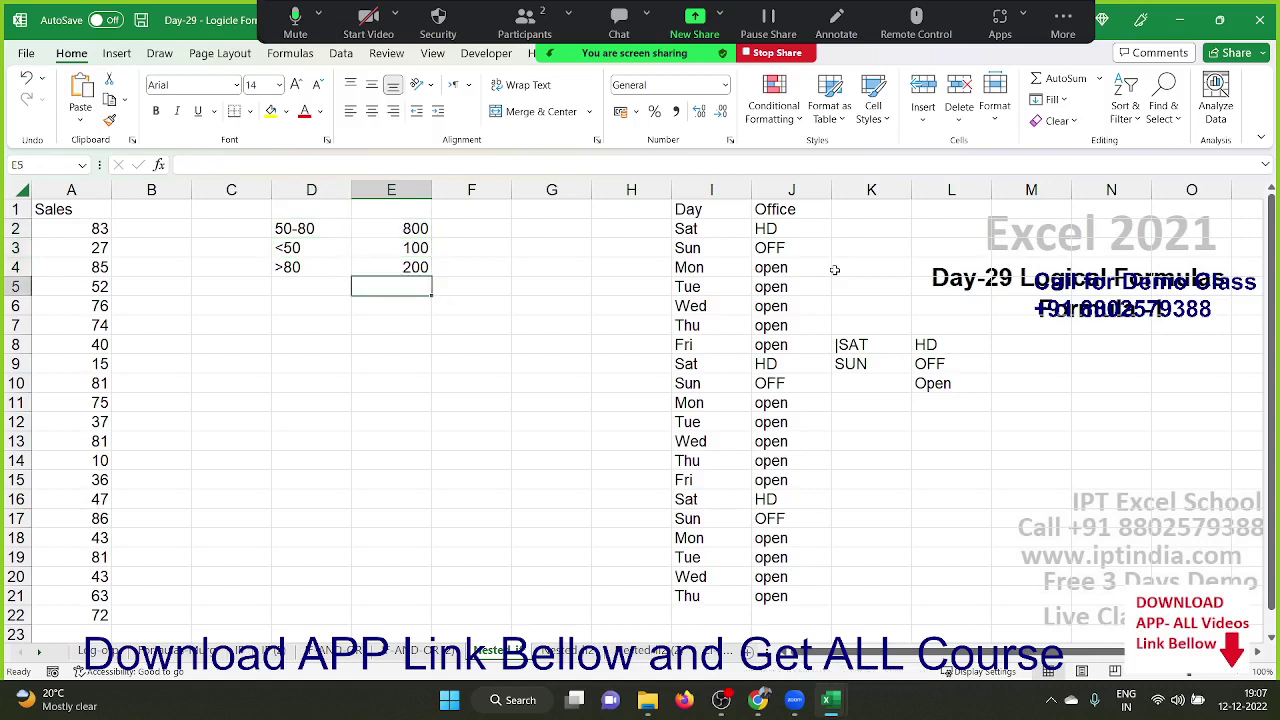
{"action": "key", "text": "Up"}
{"action": "key", "text": "Up"}
{"action": "key", "text": "Up"}
{"action": "key", "text": "Left"}
{"action": "key", "text": "Right"}
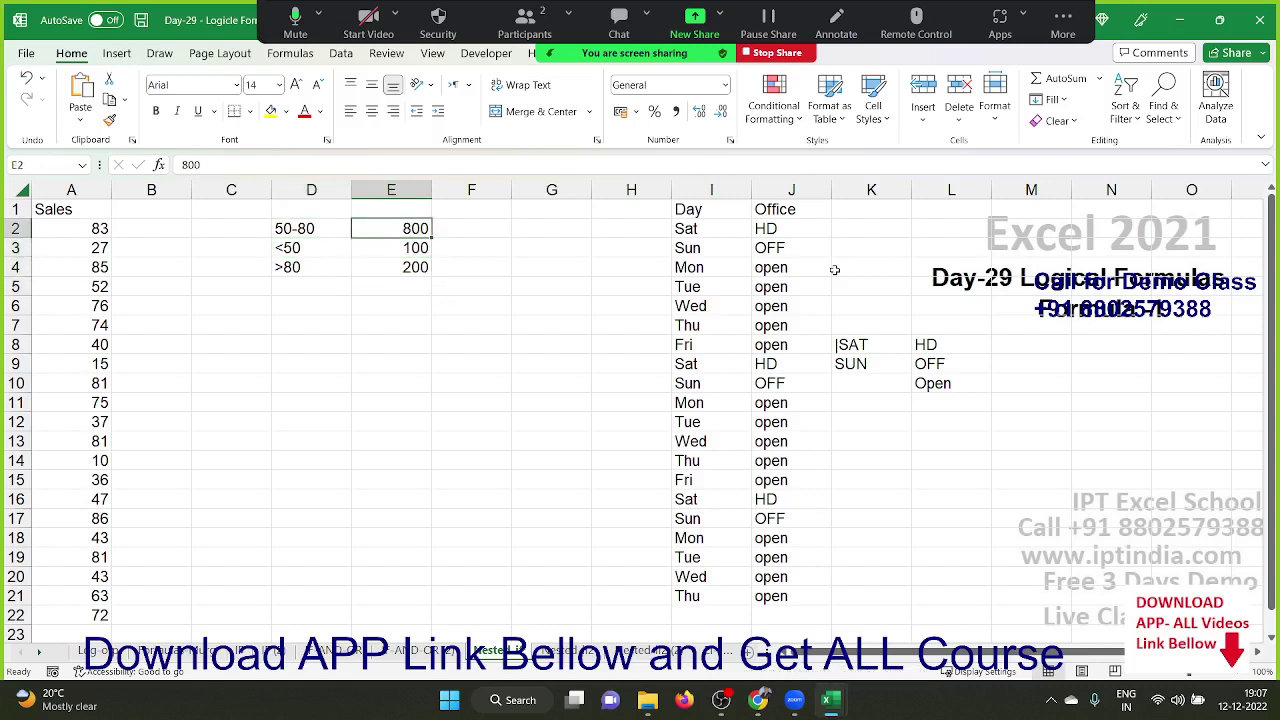
{"action": "key", "text": "Down"}
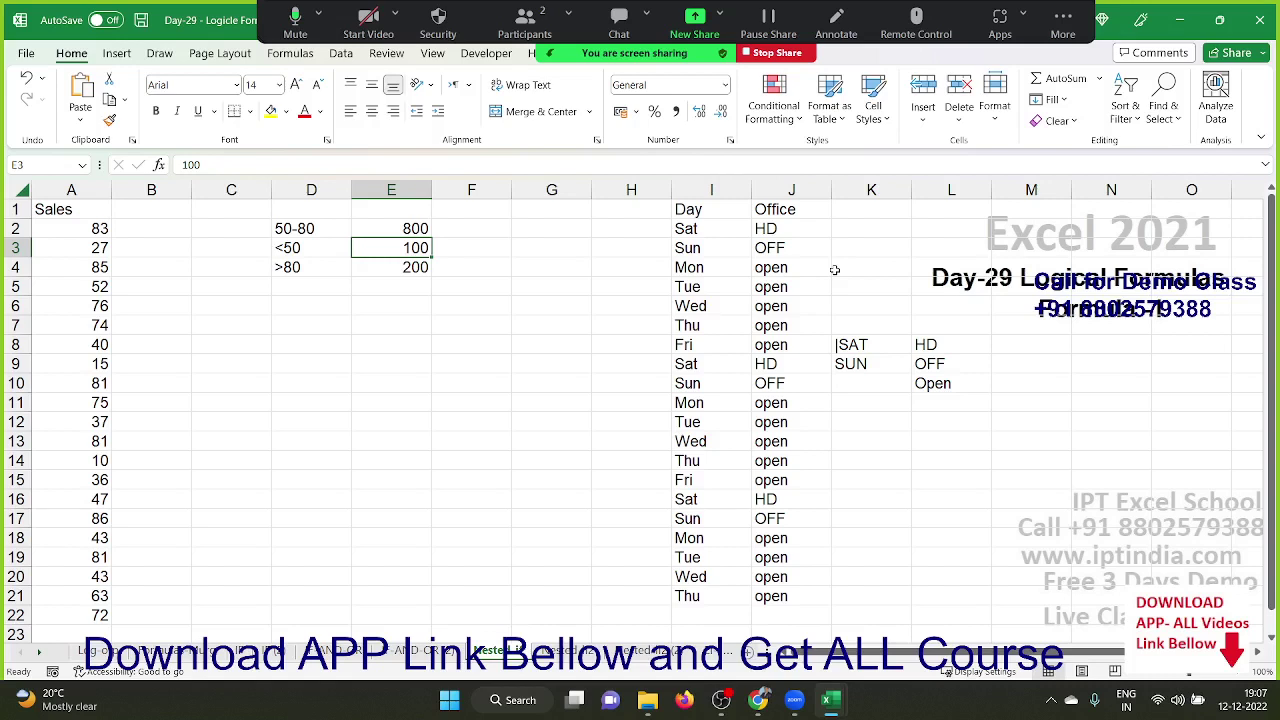
{"action": "key", "text": "Down"}
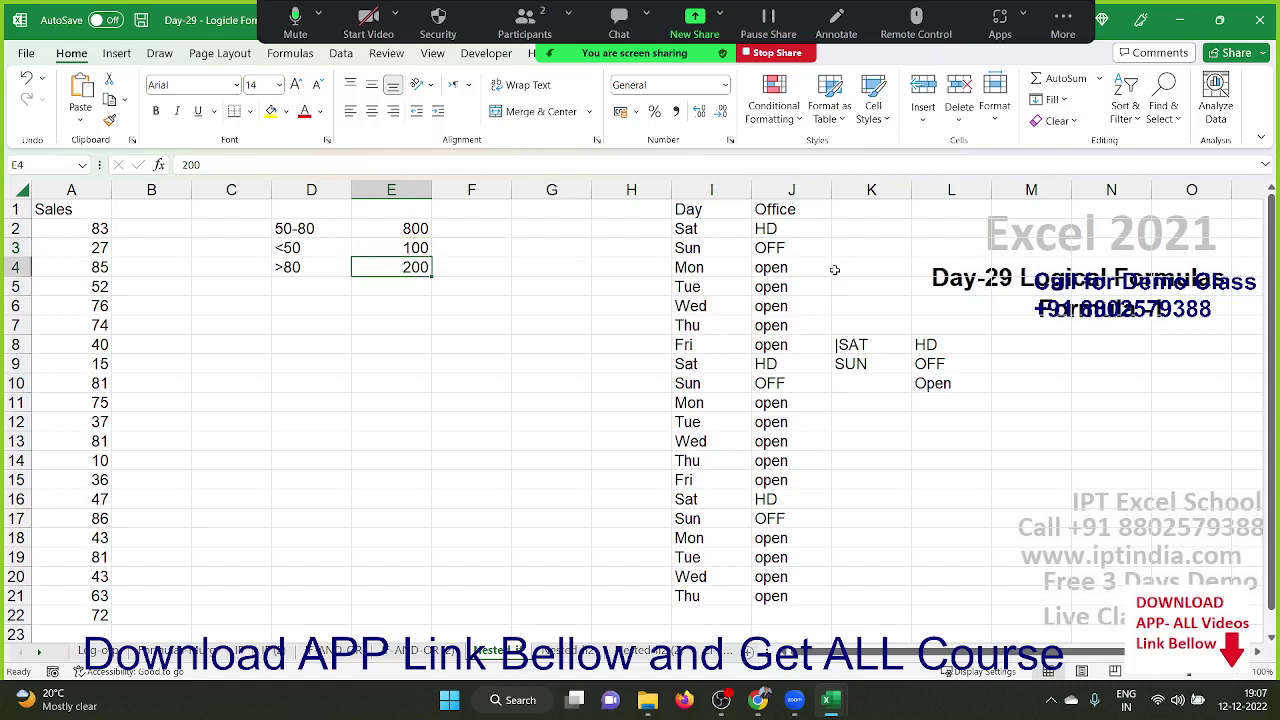
{"action": "key", "text": "Left"}
{"action": "key", "text": "Left"}
{"action": "key", "text": "Left"}
{"action": "key", "text": "Left"}
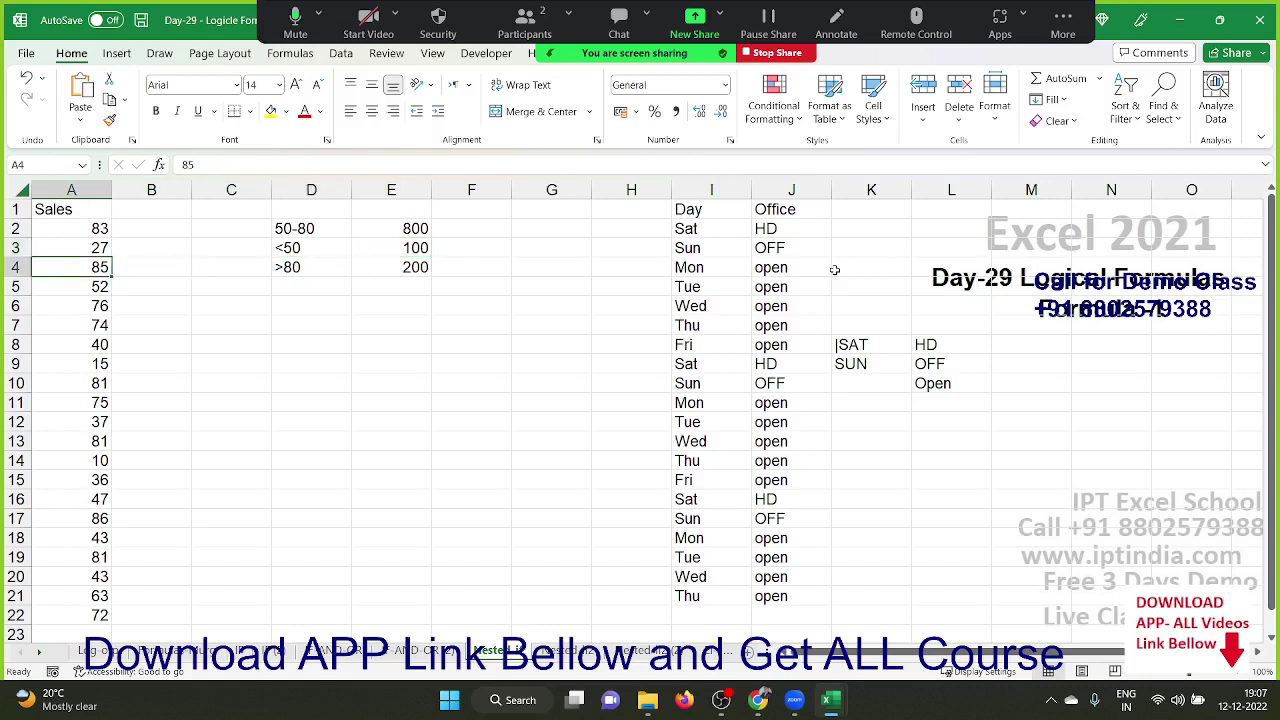
{"action": "key", "text": "Up"}
{"action": "key", "text": "Up"}
{"action": "key", "text": "Right"}
{"action": "type", "text": "="}
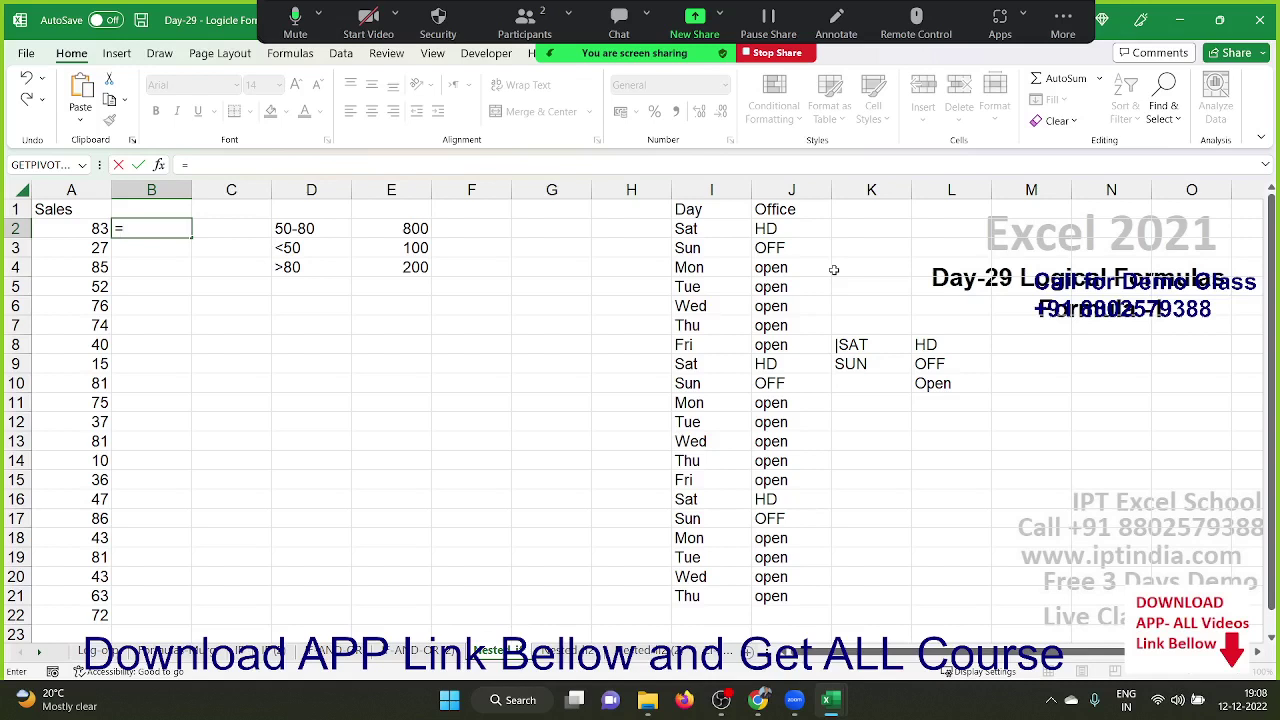
Type =IF(A2>=50,IF(A2<=80,800,200),100) into B2, with A2 as the sales reference
{"action": "type", "text": "IF("}
{"action": "key", "text": "Left"}
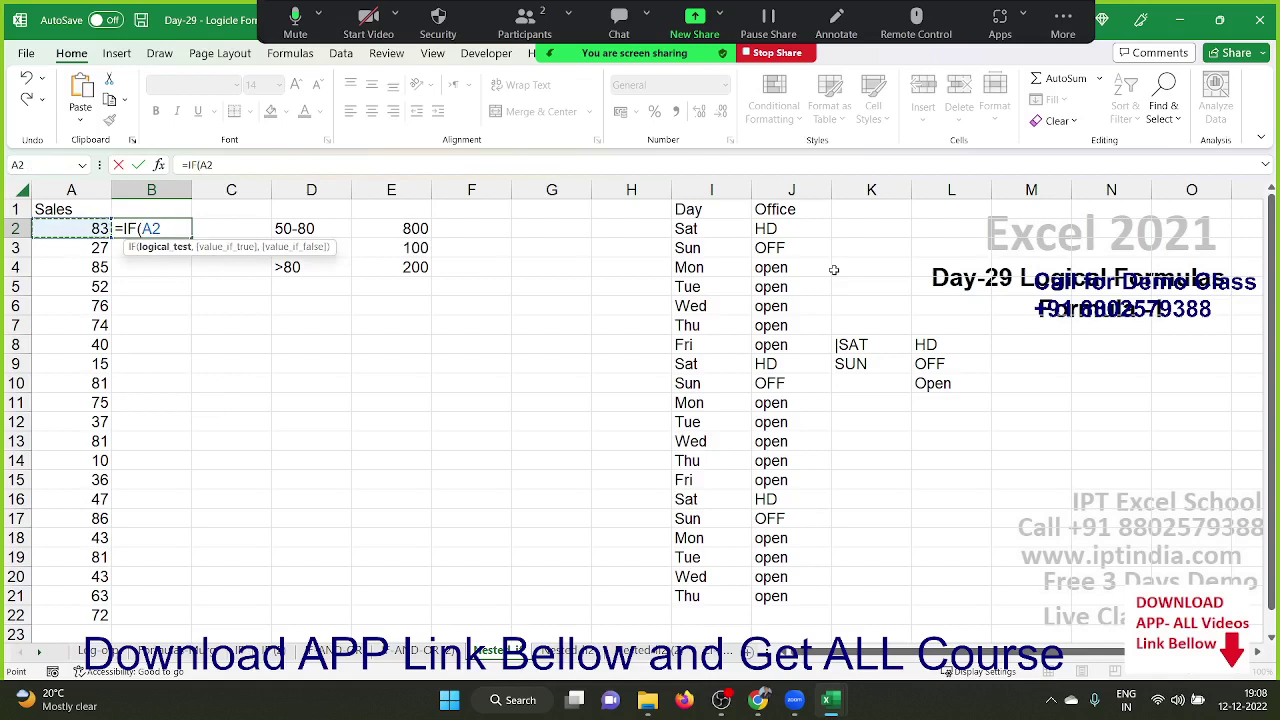
{"action": "type", "text": ">"}
{"action": "type", "text": "=50"}
{"action": "type", "text": ",IF("}
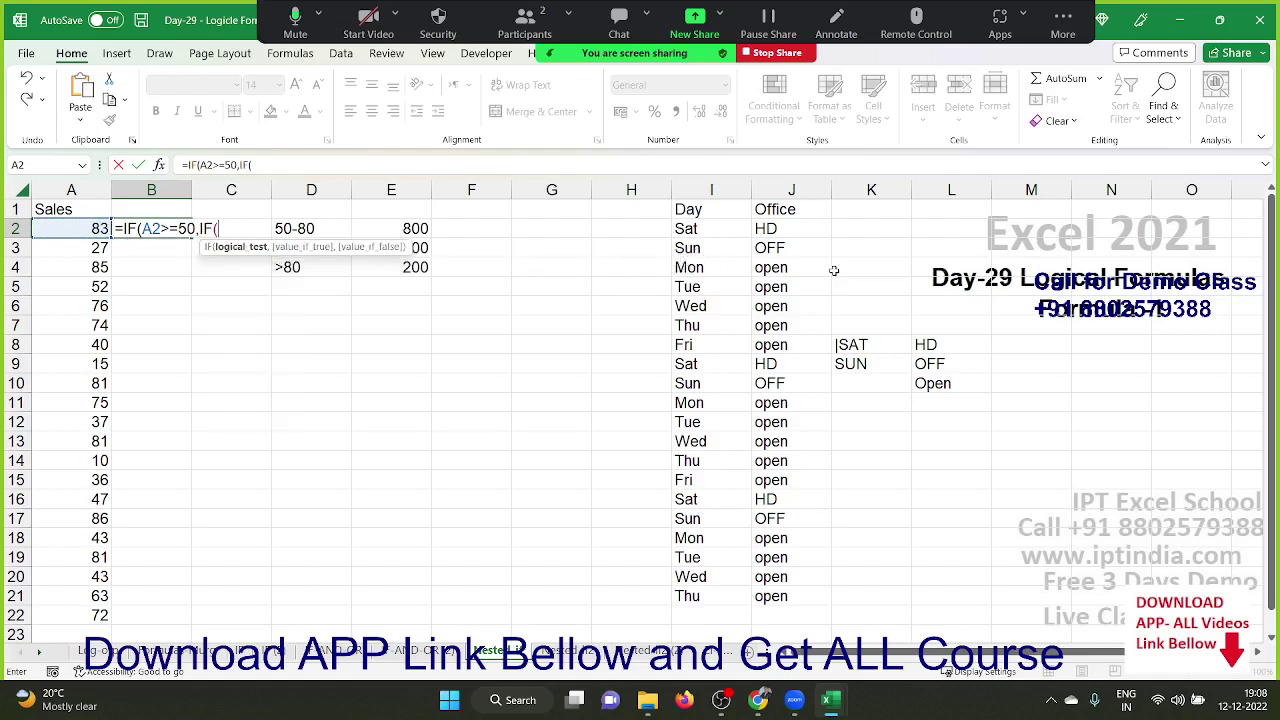
{"action": "type", "text": "A2<"}
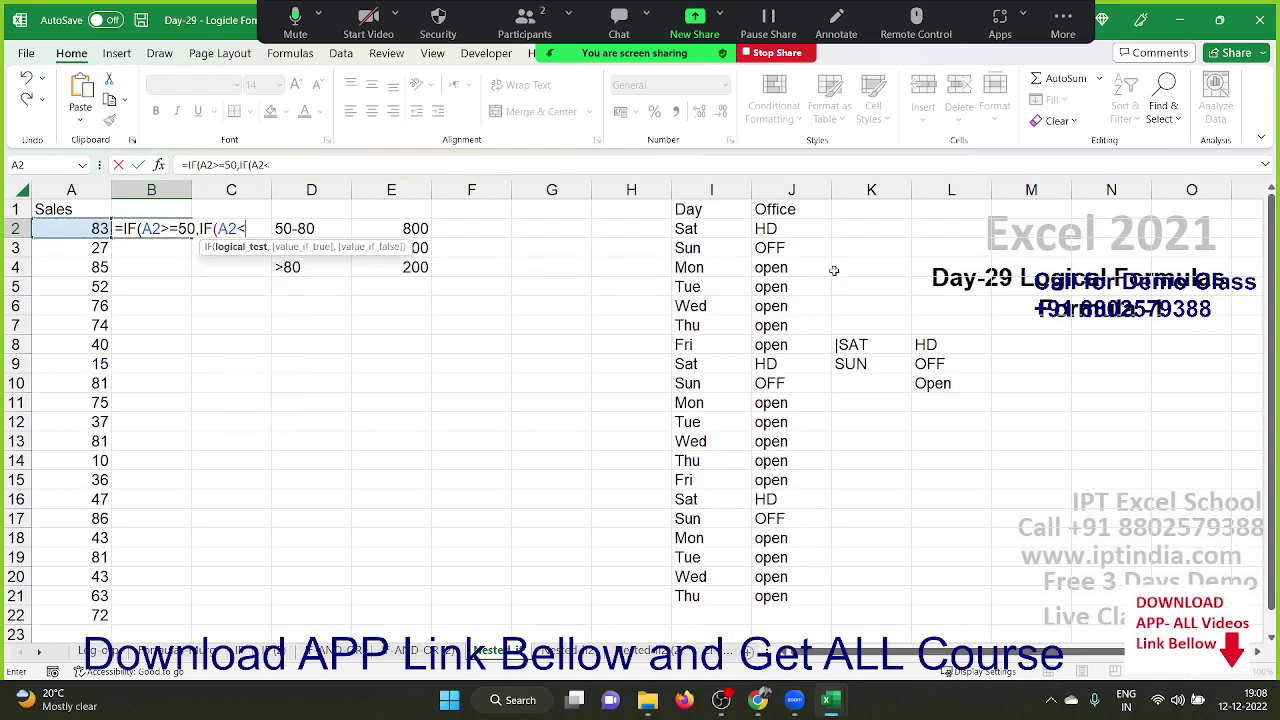
{"action": "type", "text": "=80"}
{"action": "type", "text": ","}
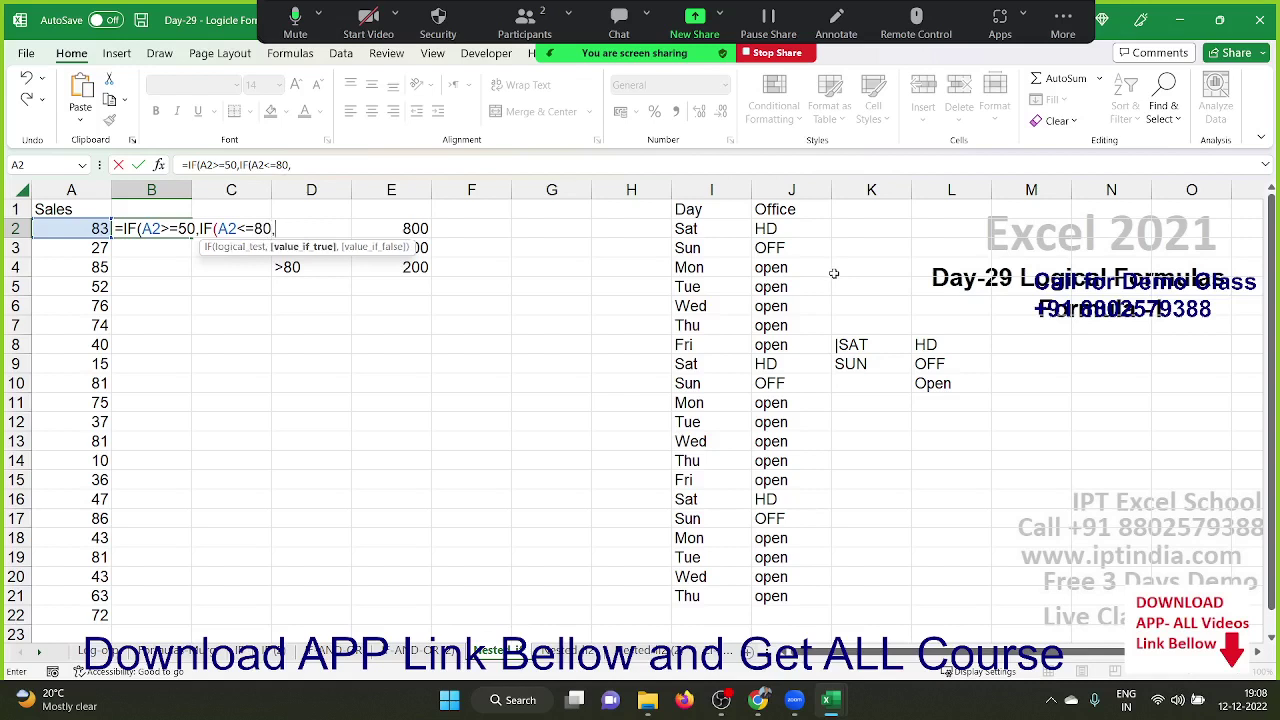
{"action": "type", "text": "80"}
{"action": "type", "text": "0,"}
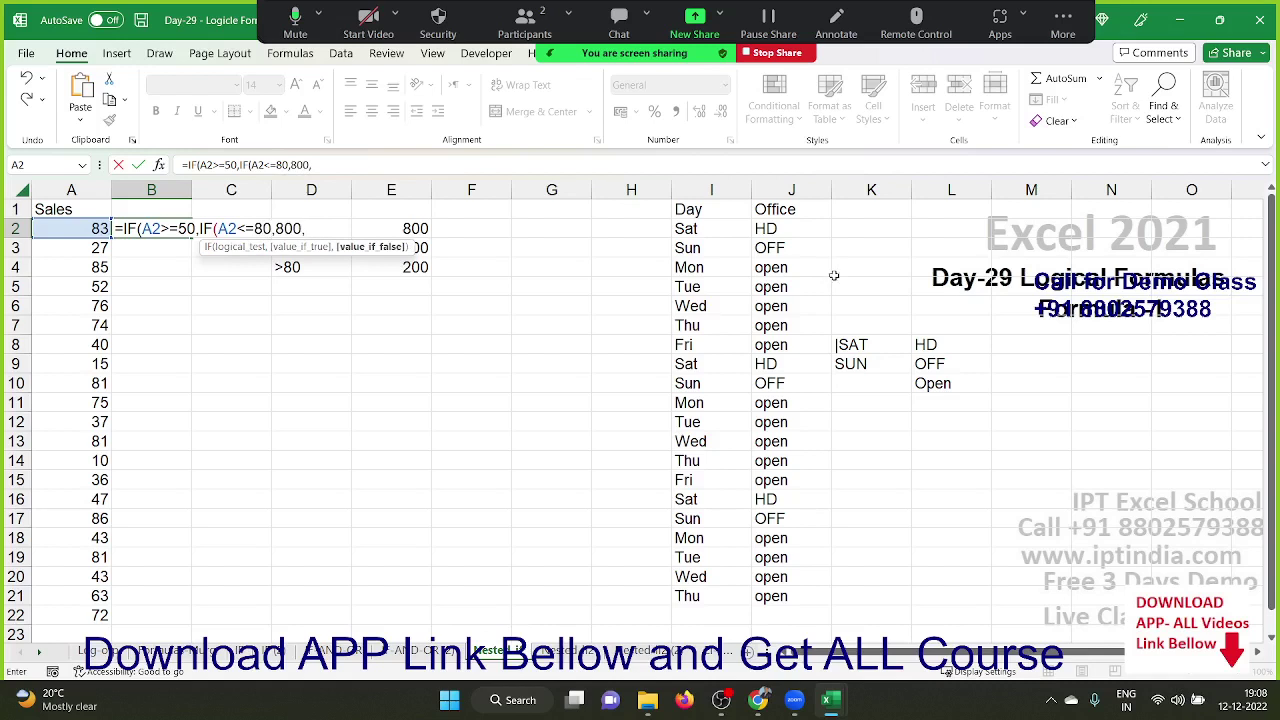
{"action": "type", "text": "200"}
{"action": "type", "text": "),"}
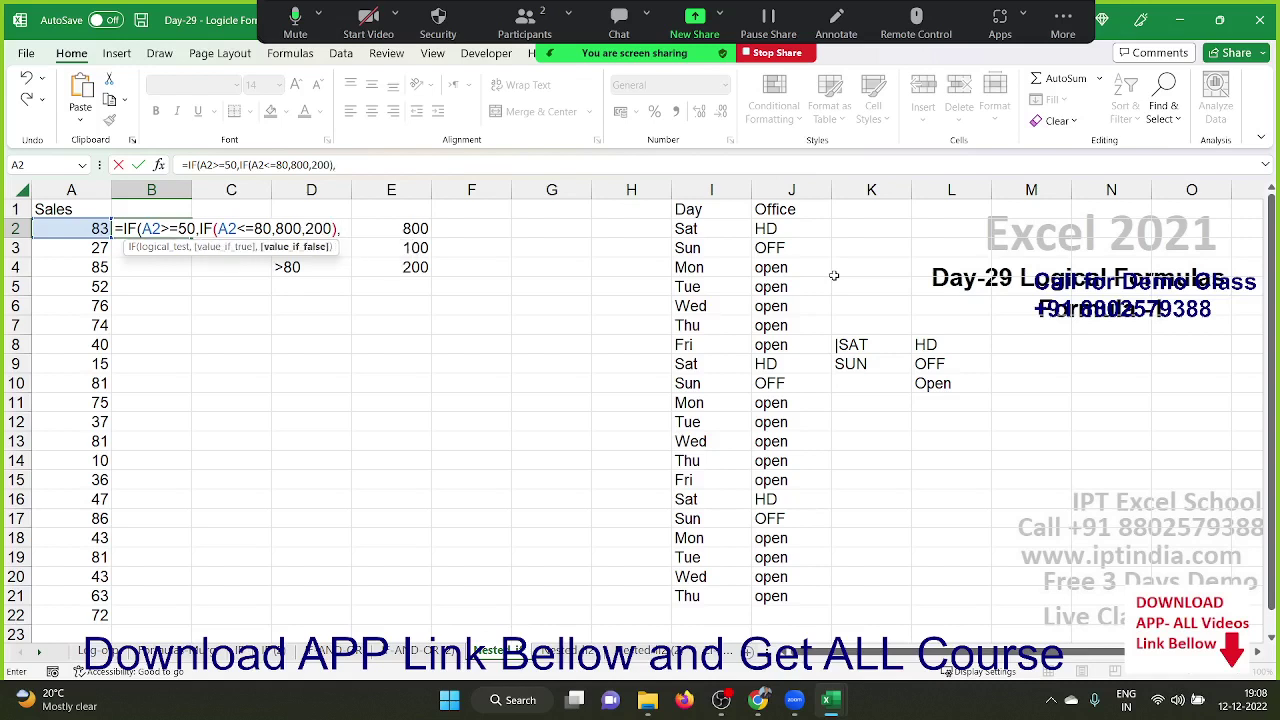
{"action": "type", "text": "100)"}
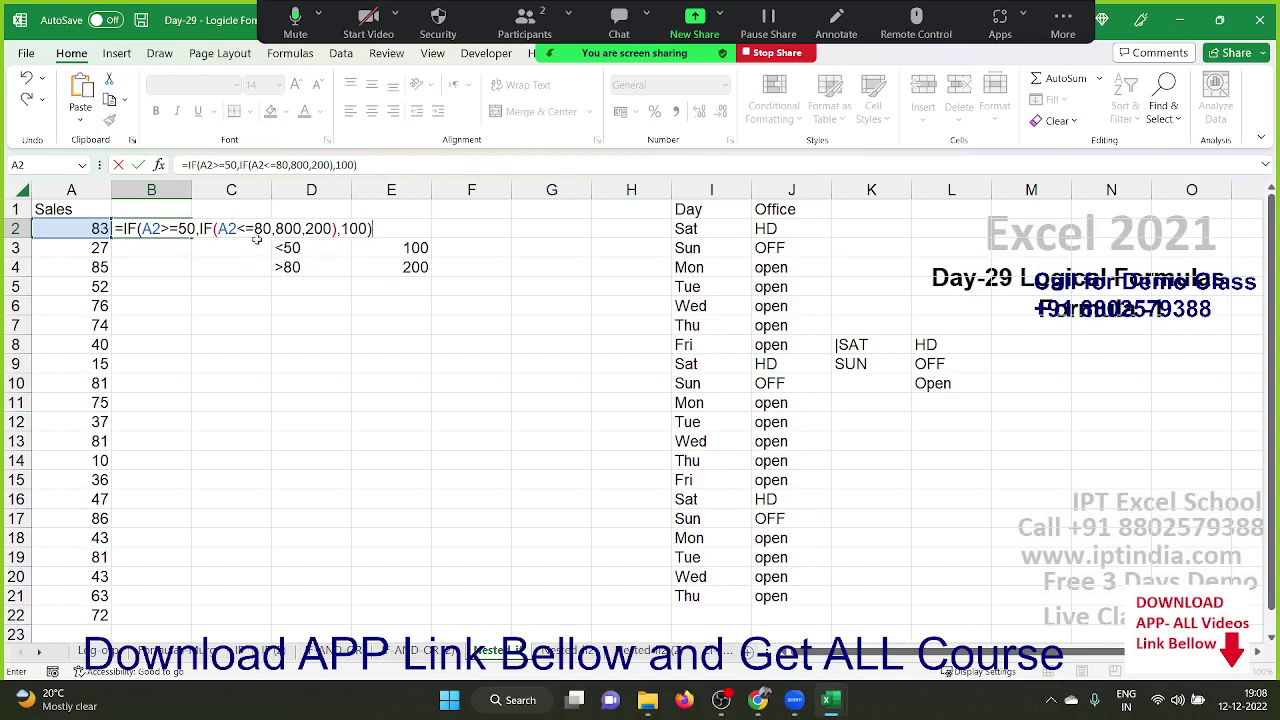
In the formula bar, highlight the outer test A2>=50, the inner IF and the 100 fallback
{"action": "left_click_drag", "start_coordinate": [196, 228], "coordinate": [143, 229]}
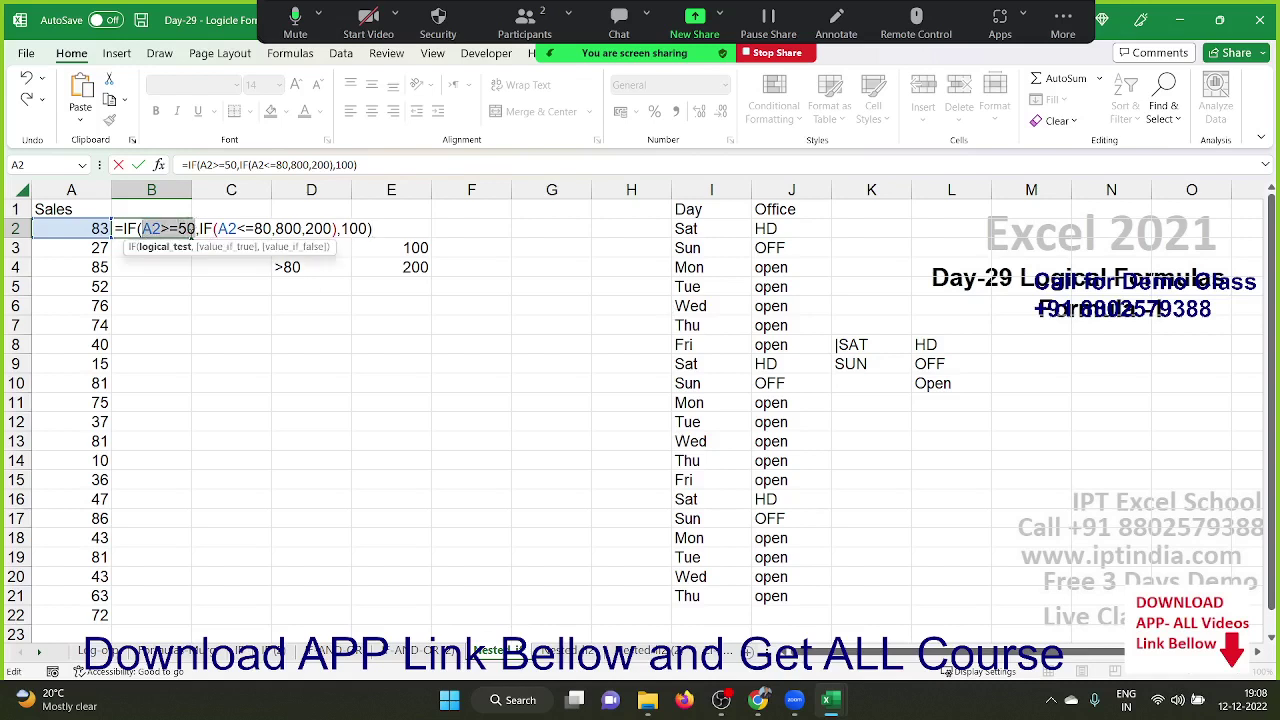
{"action": "left_click", "coordinate": [192, 229]}
{"action": "left_click_drag", "start_coordinate": [199, 229], "coordinate": [337, 229]}
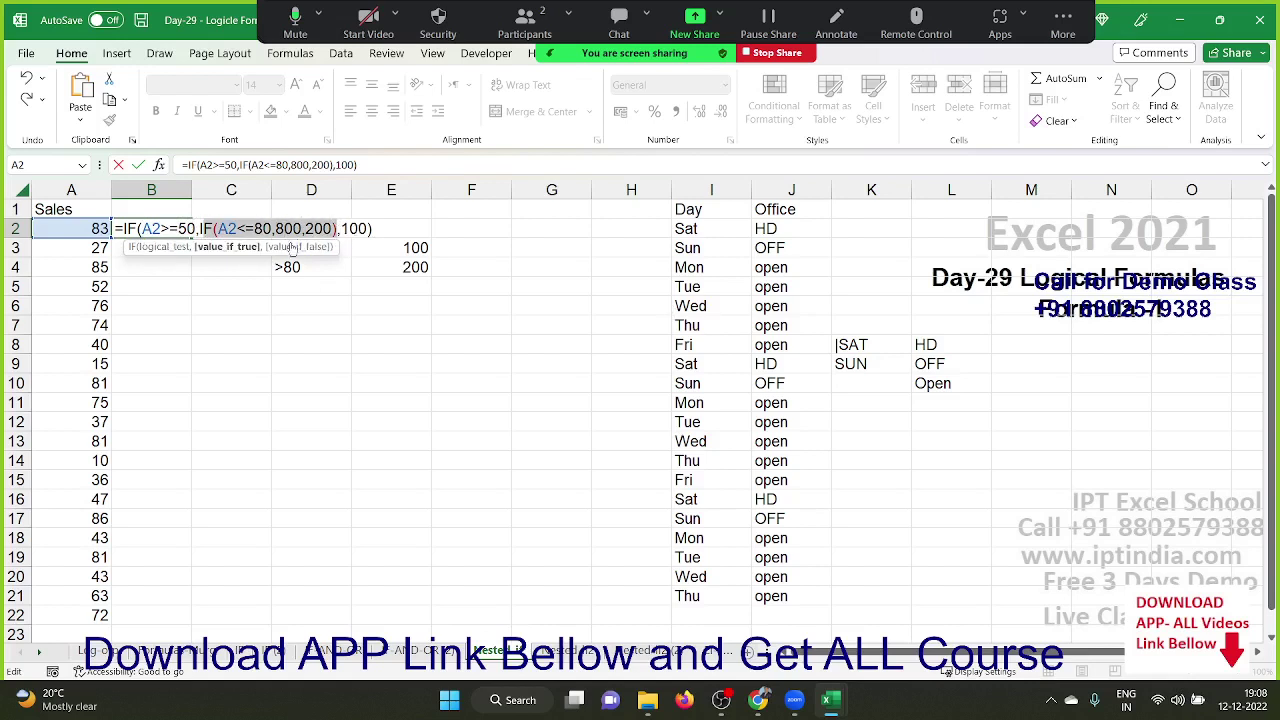
{"action": "left_click", "coordinate": [140, 229]}
{"action": "left_click_drag", "start_coordinate": [141, 229], "coordinate": [190, 229]}
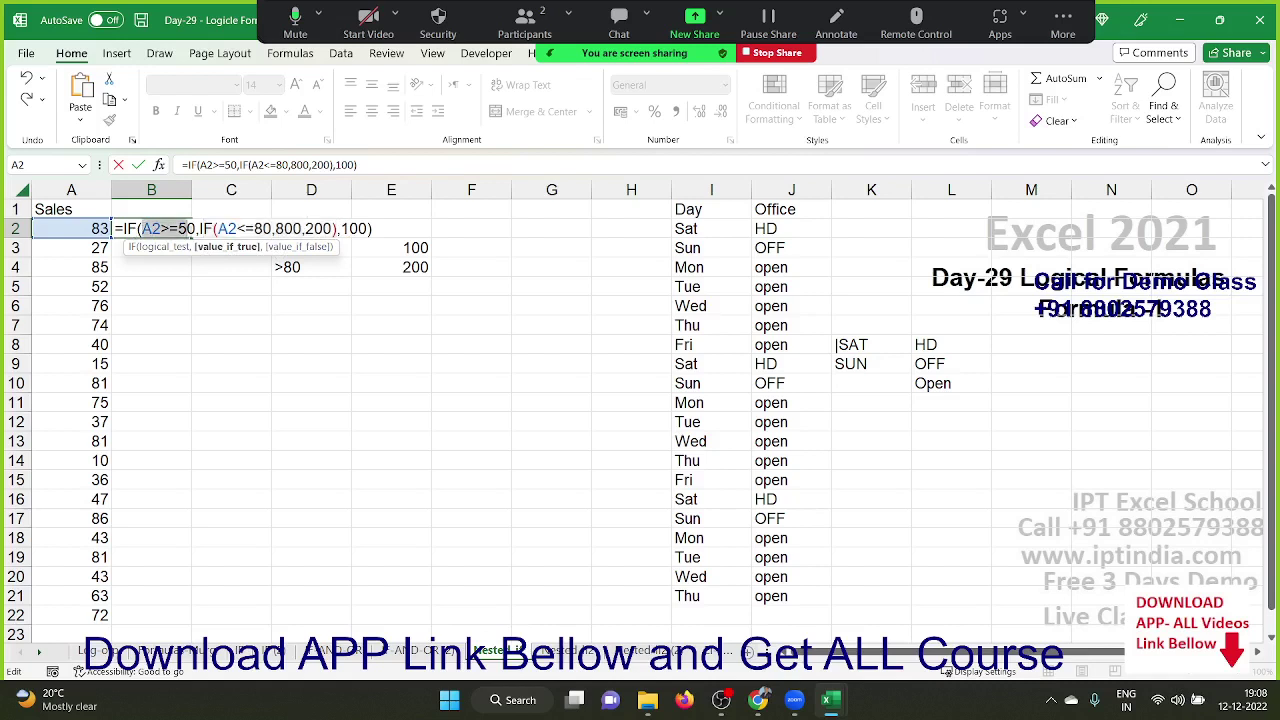
{"action": "left_click", "coordinate": [228, 229]}
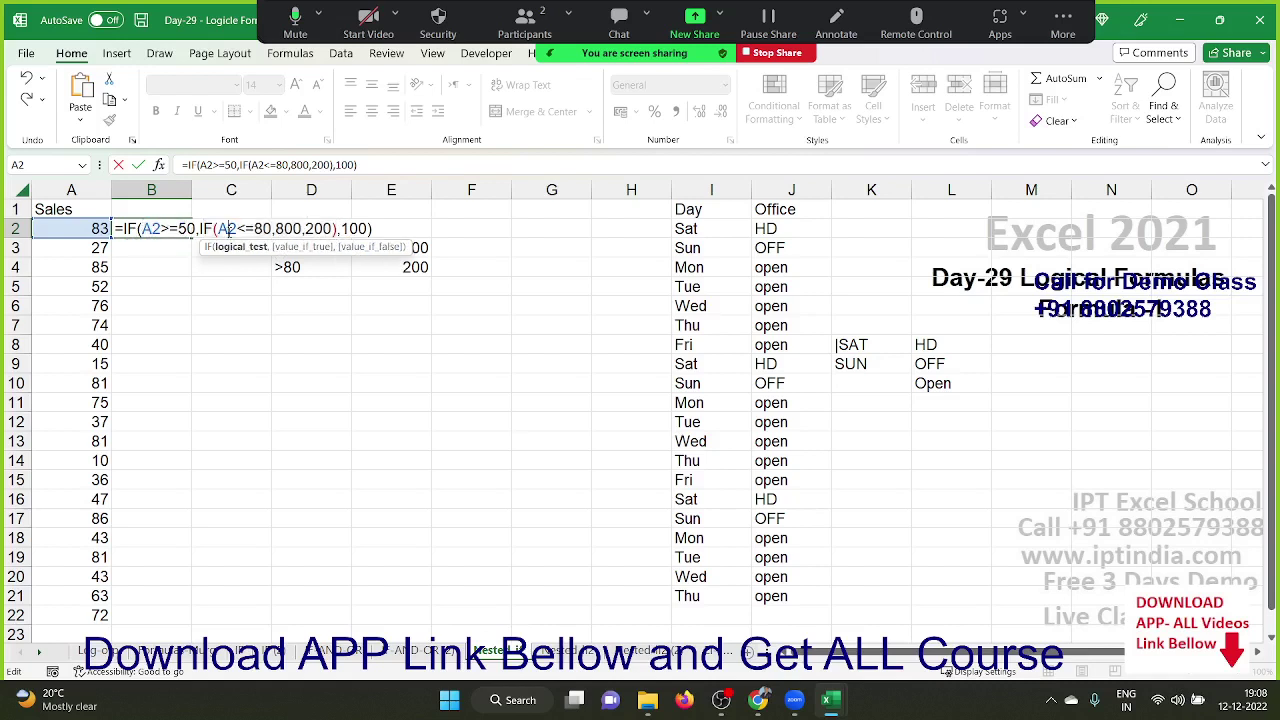
{"action": "left_click", "coordinate": [381, 229]}
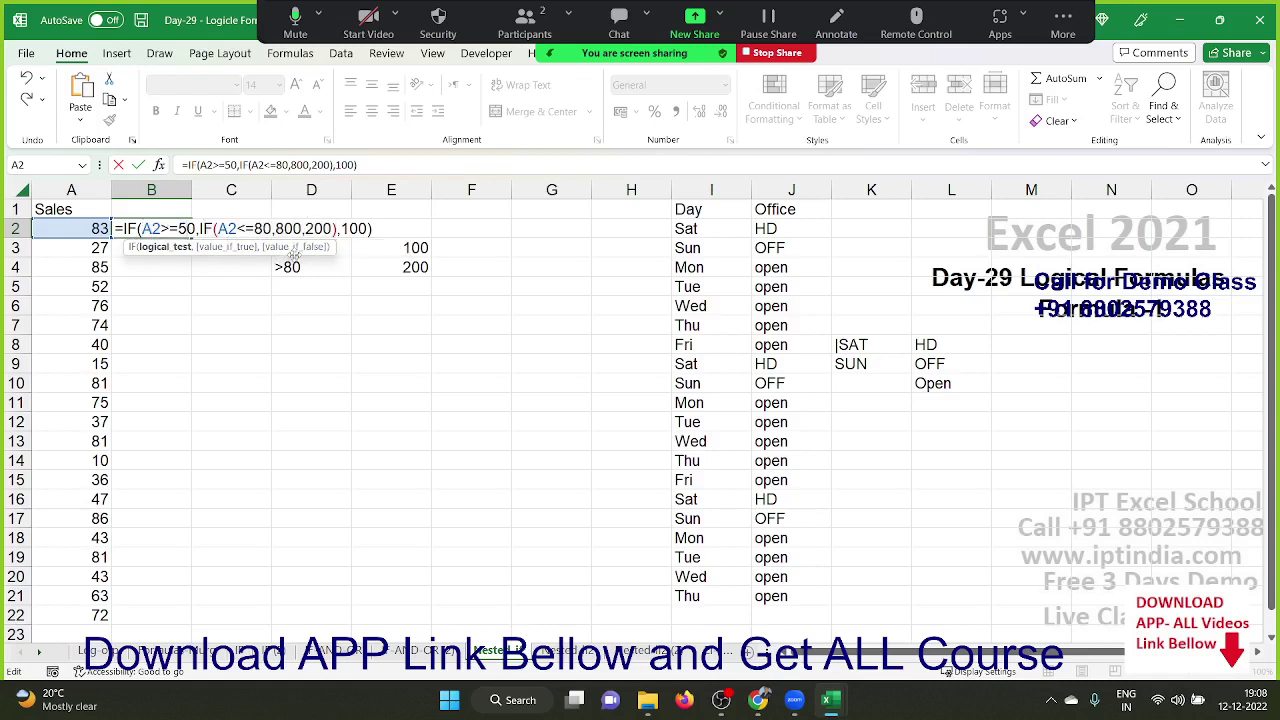
{"action": "double_click", "coordinate": [355, 229]}
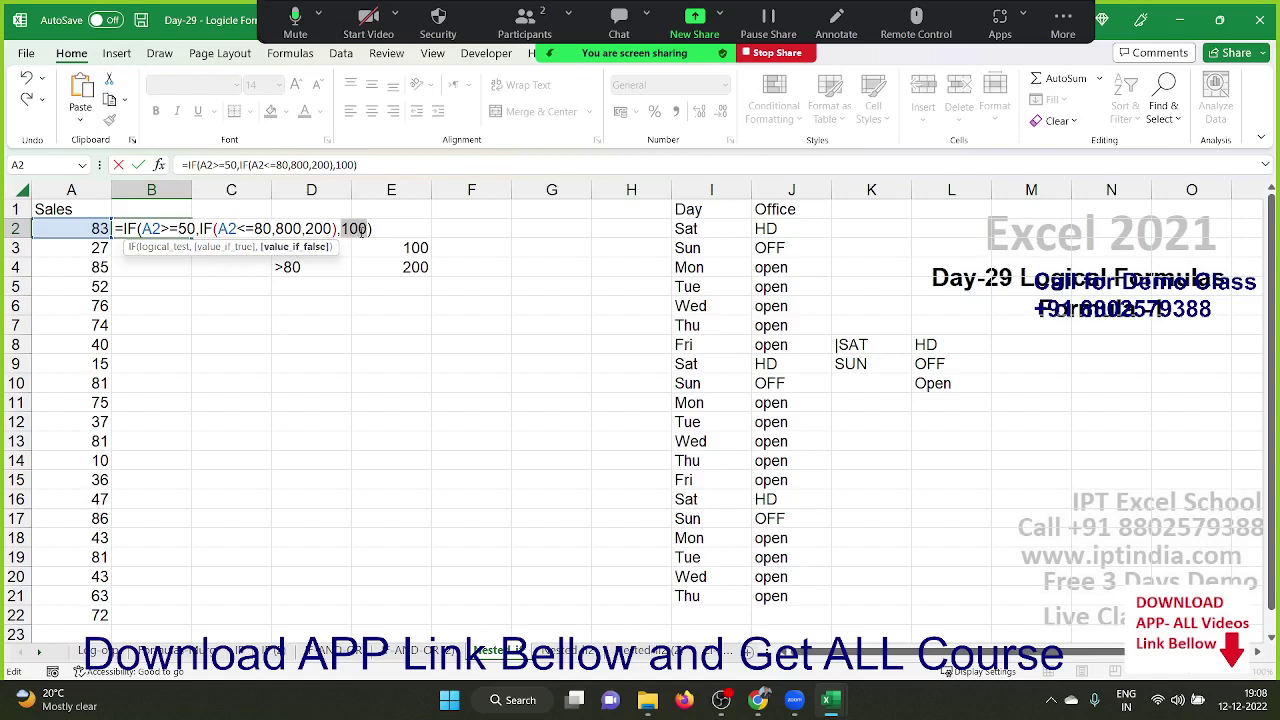
{"action": "triple_click", "coordinate": [182, 229]}
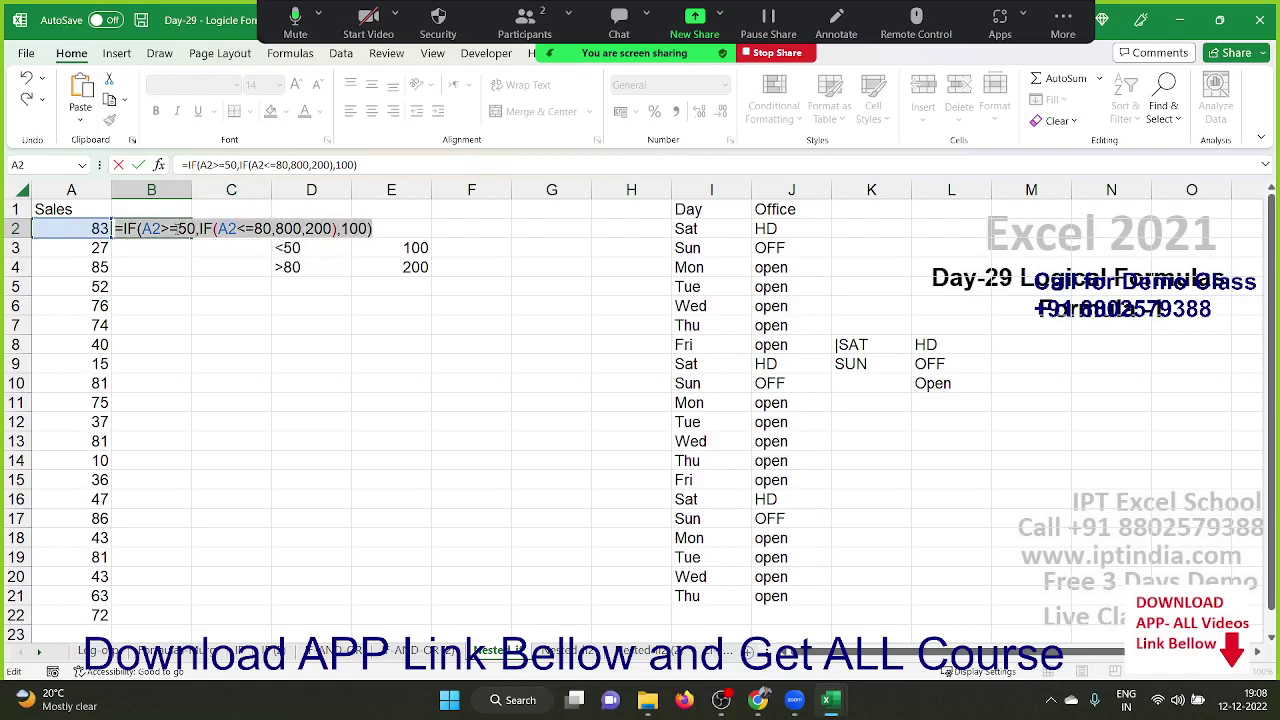
Point out the 50 threshold, the inner IF's A2<=80 test and its 800 result
{"action": "left_click", "coordinate": [178, 229]}
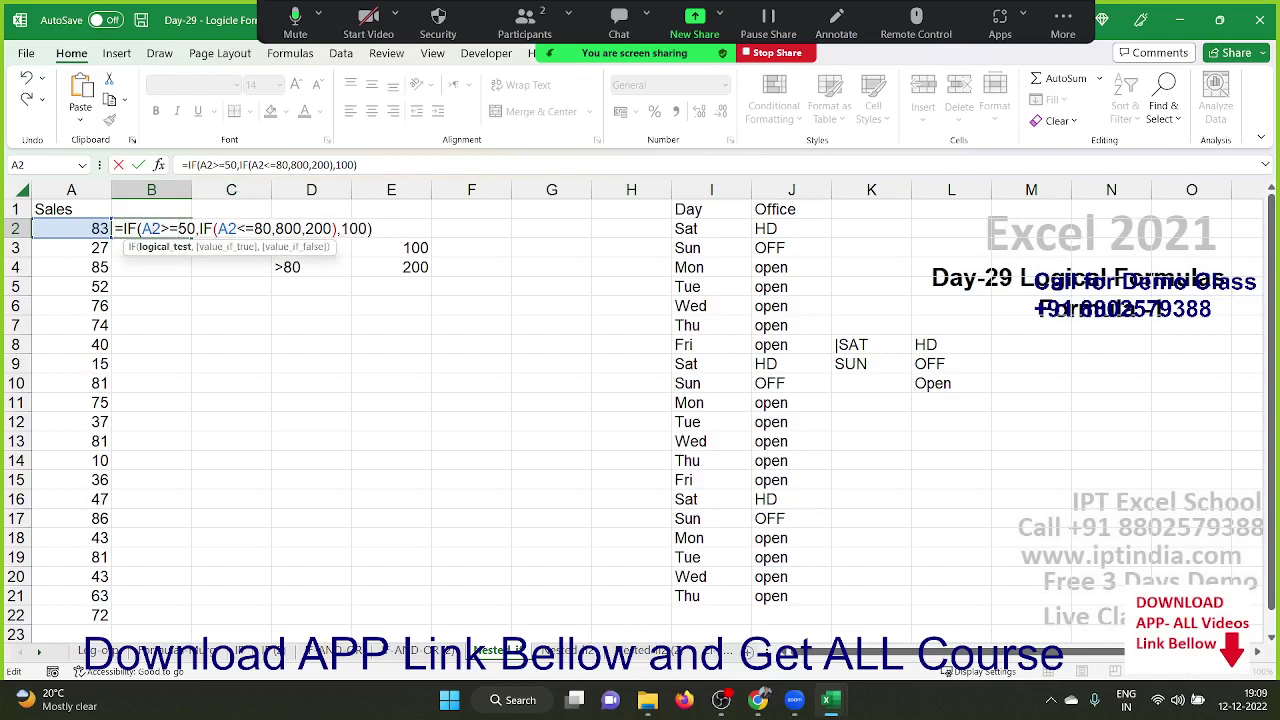
{"action": "left_click_drag", "start_coordinate": [178, 229], "coordinate": [193, 231]}
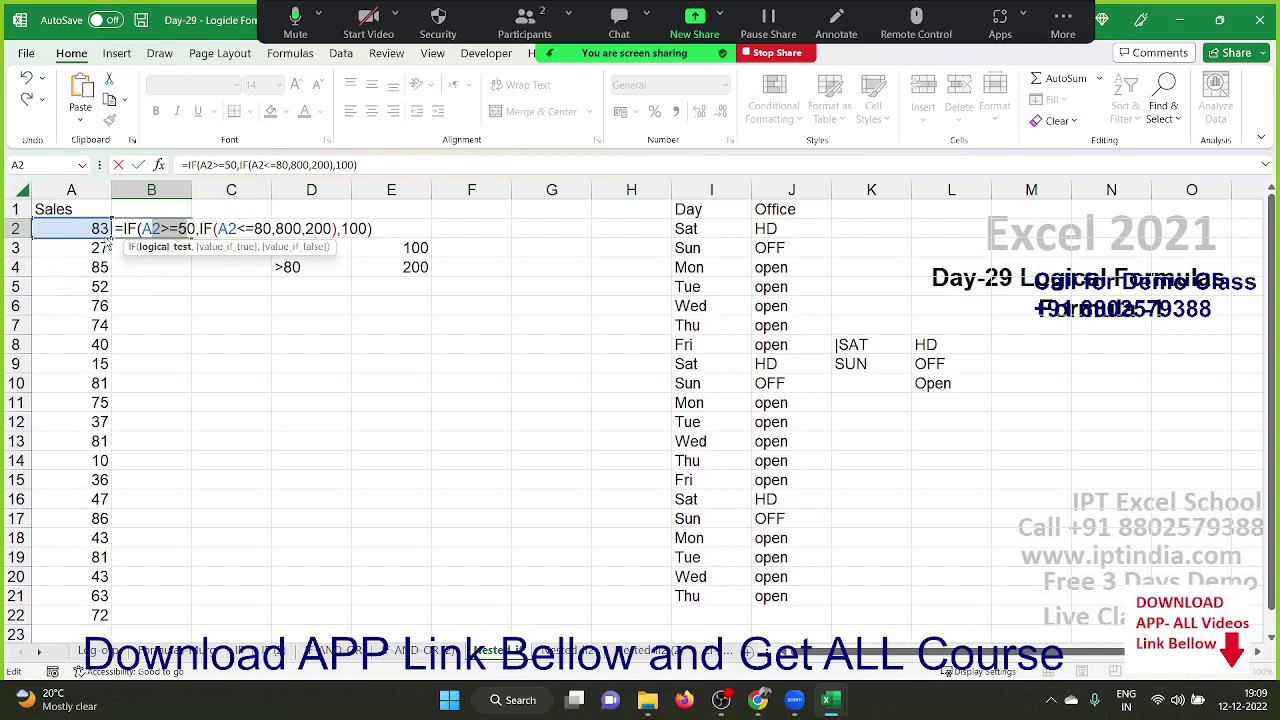
{"action": "double_click", "coordinate": [227, 229]}
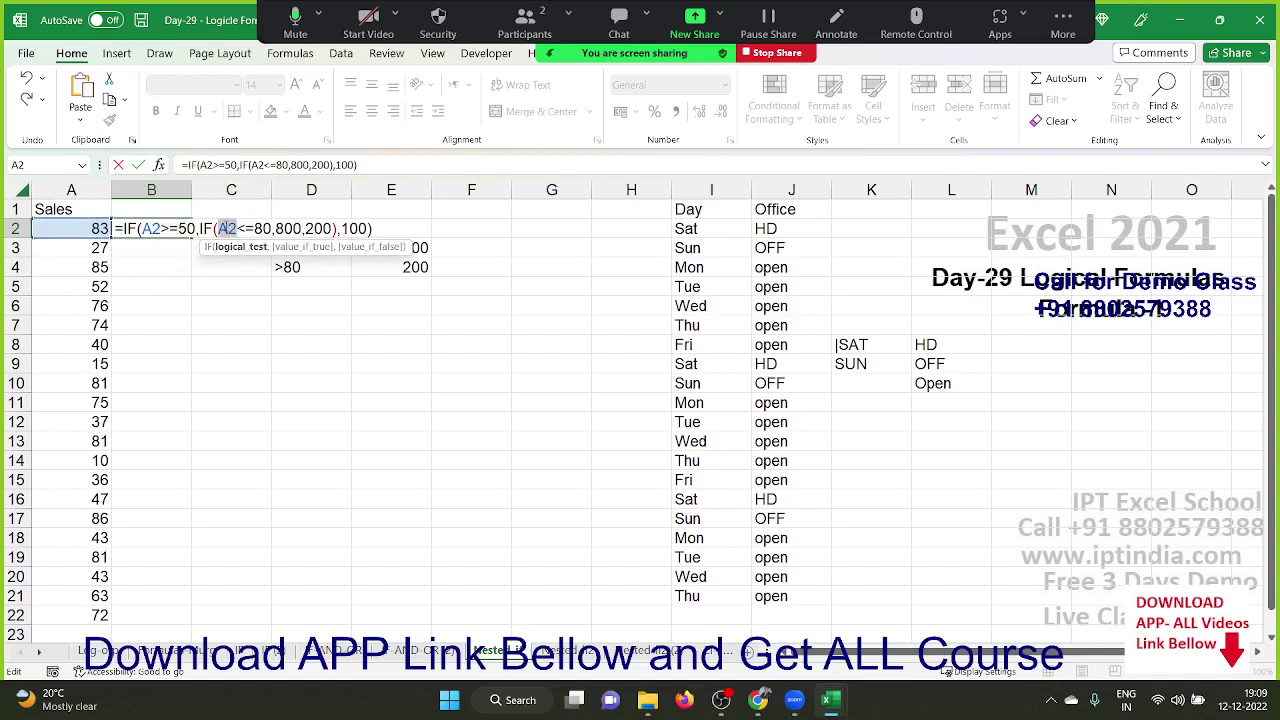
{"action": "left_click", "coordinate": [350, 226]}
{"action": "left_click_drag", "start_coordinate": [200, 228], "coordinate": [336, 228]}
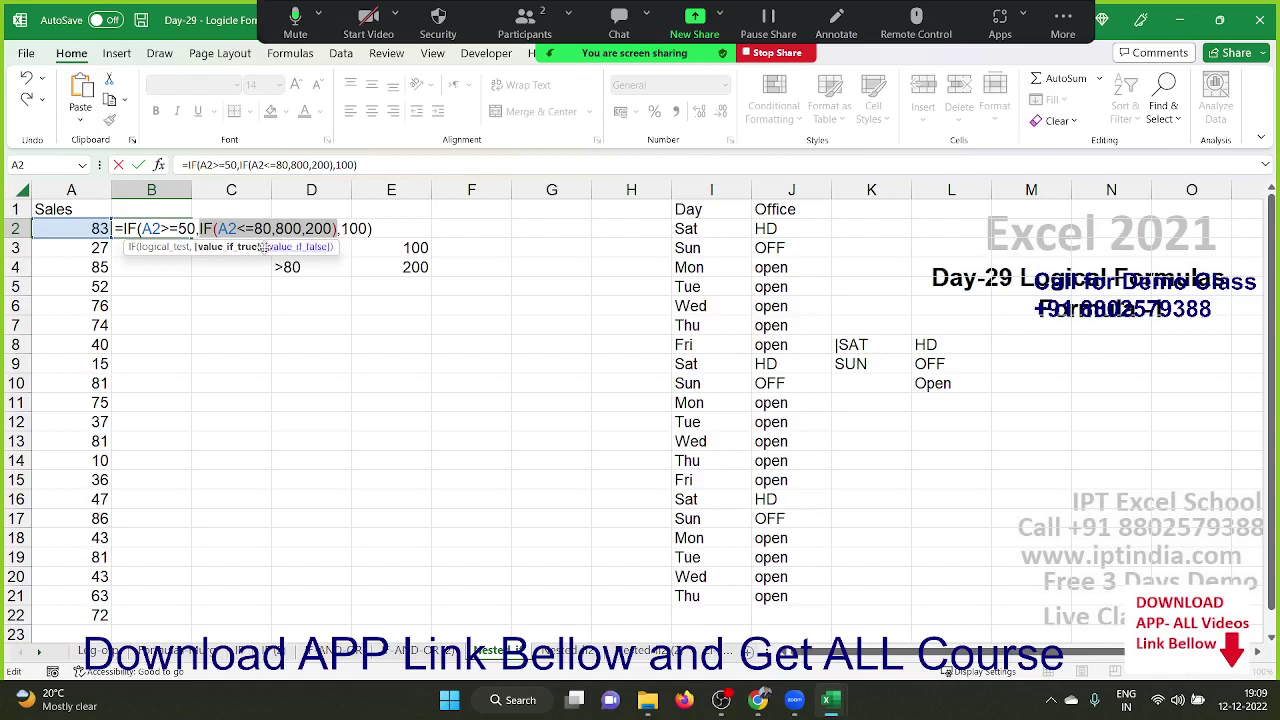
{"action": "left_click", "coordinate": [254, 229]}
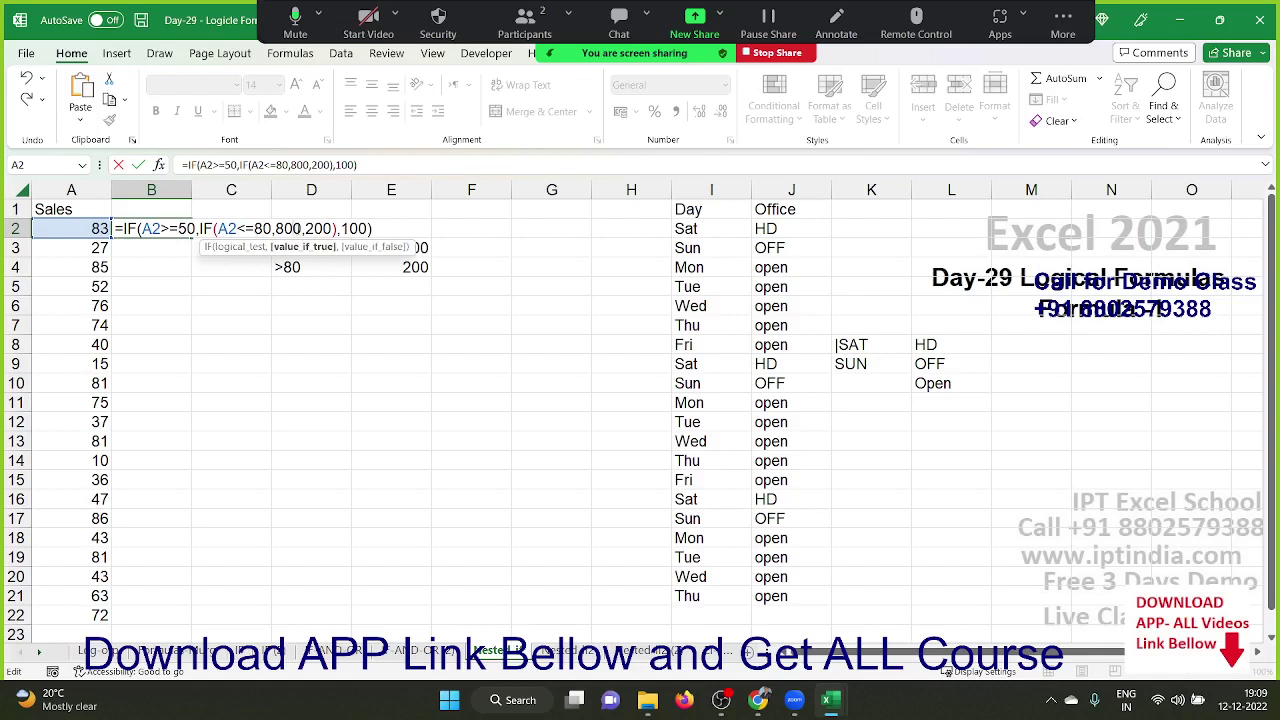
{"action": "left_click", "coordinate": [305, 246]}
{"action": "left_click_drag", "start_coordinate": [214, 229], "coordinate": [265, 229]}
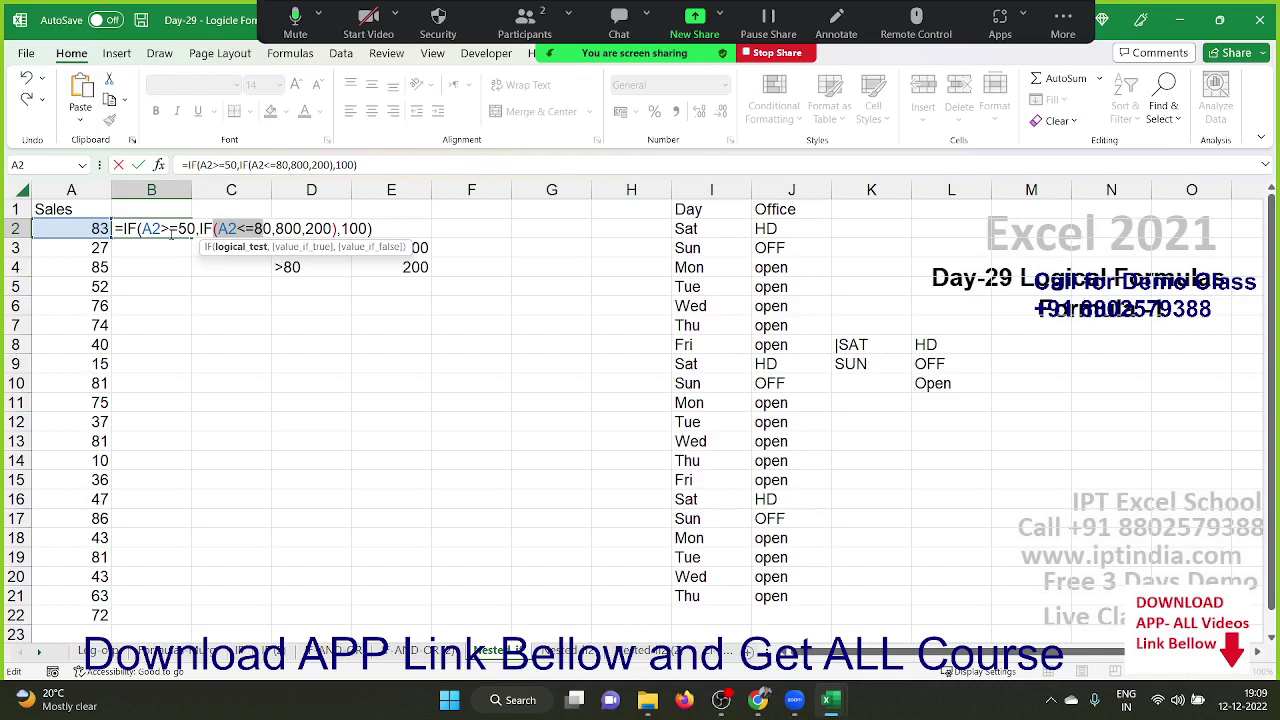
Enter the B2 incentive formula and fill it down to B22
{"action": "key", "text": "Return"}
{"action": "left_click", "coordinate": [172, 233]}
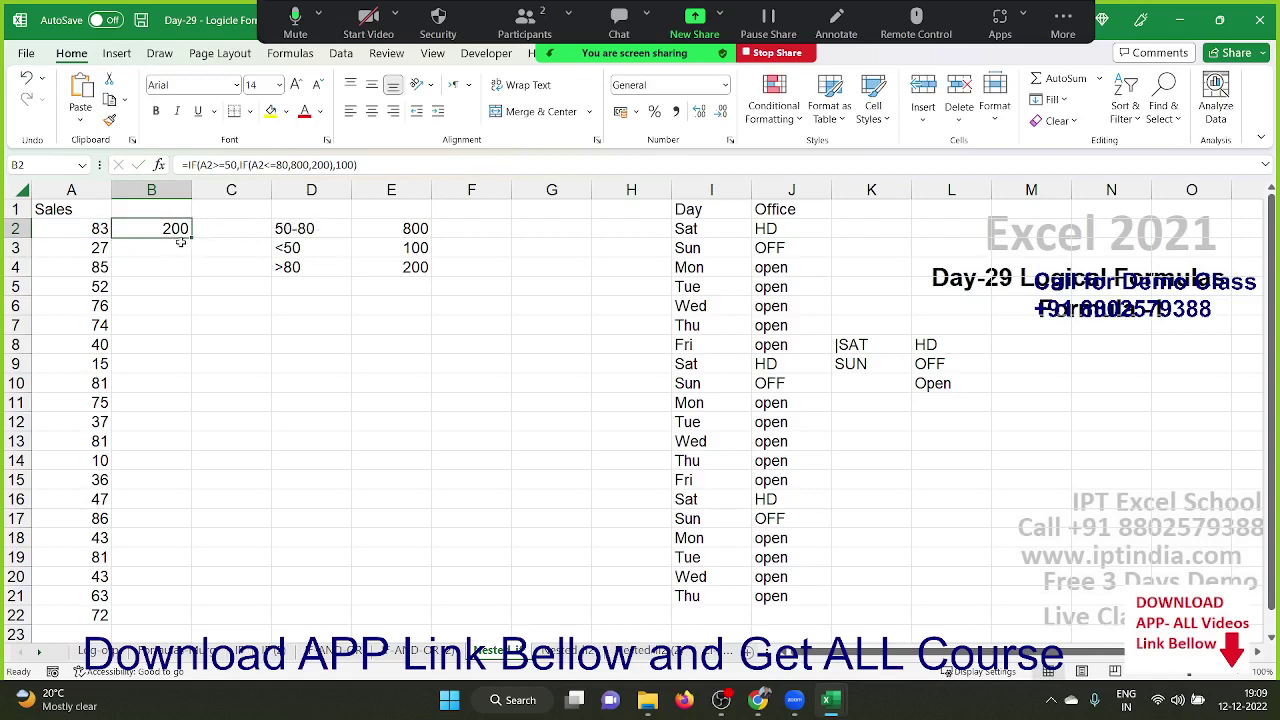
{"action": "double_click", "coordinate": [188, 237]}
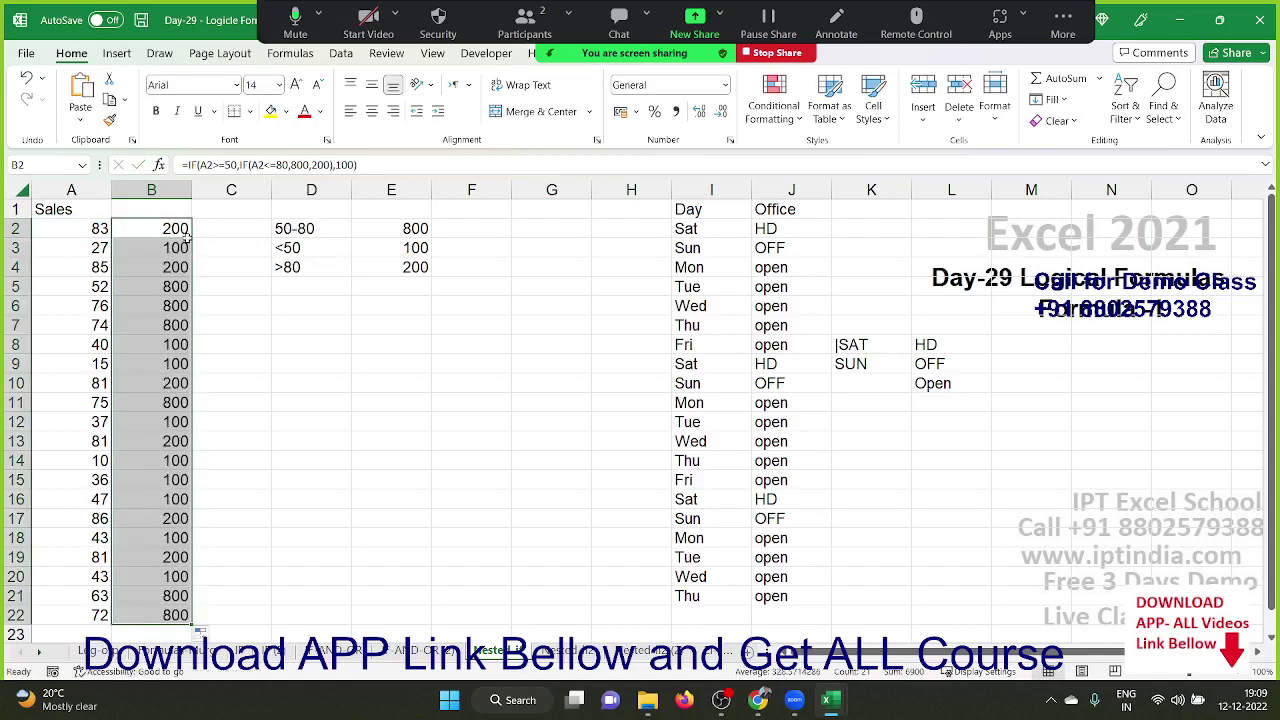
Clear the old office statuses from J2:J21
{"action": "left_click", "coordinate": [806, 244]}
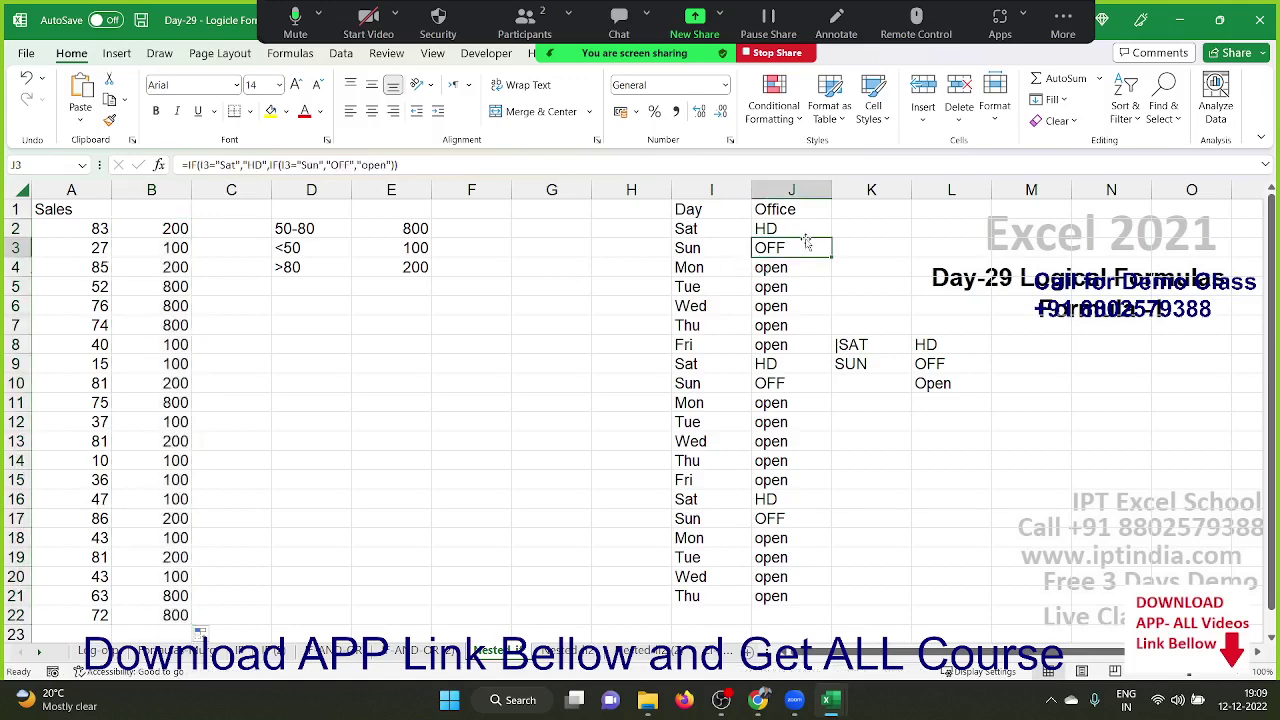
{"action": "left_click", "coordinate": [805, 238]}
{"action": "key", "text": "ctrl+shift+Down"}
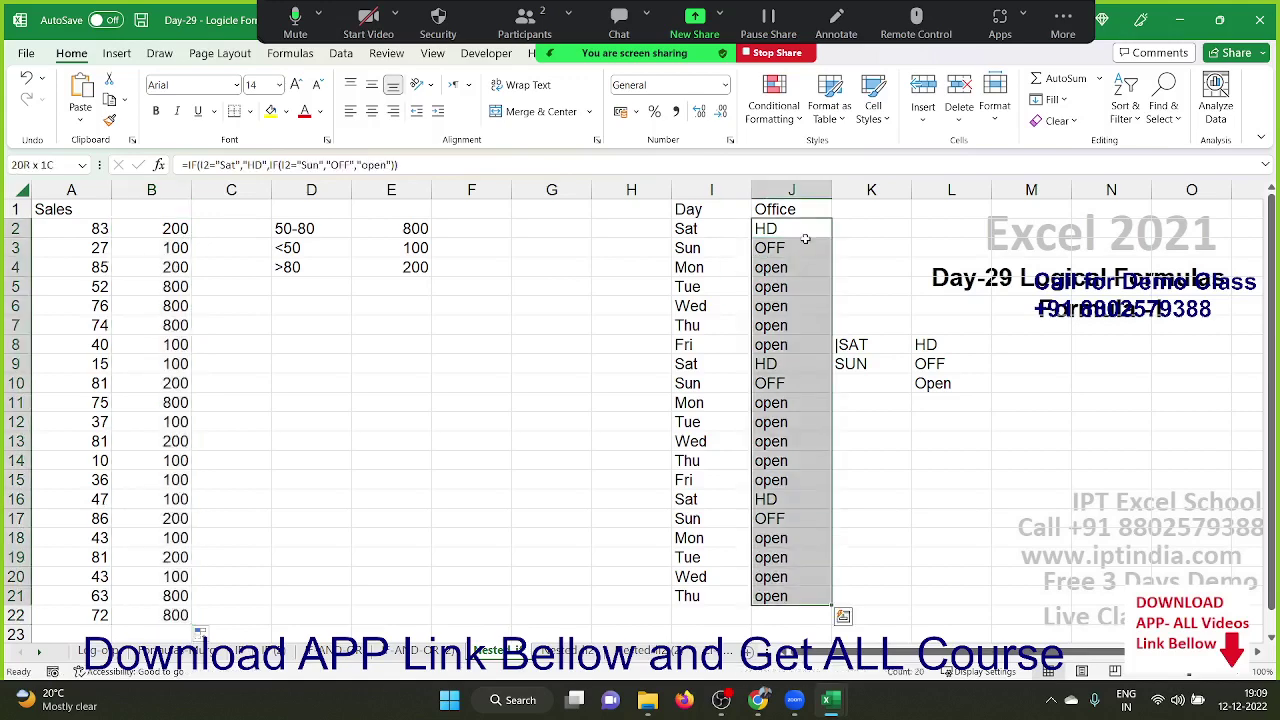
{"action": "key", "text": "Delete"}
{"action": "key", "text": "Right"}
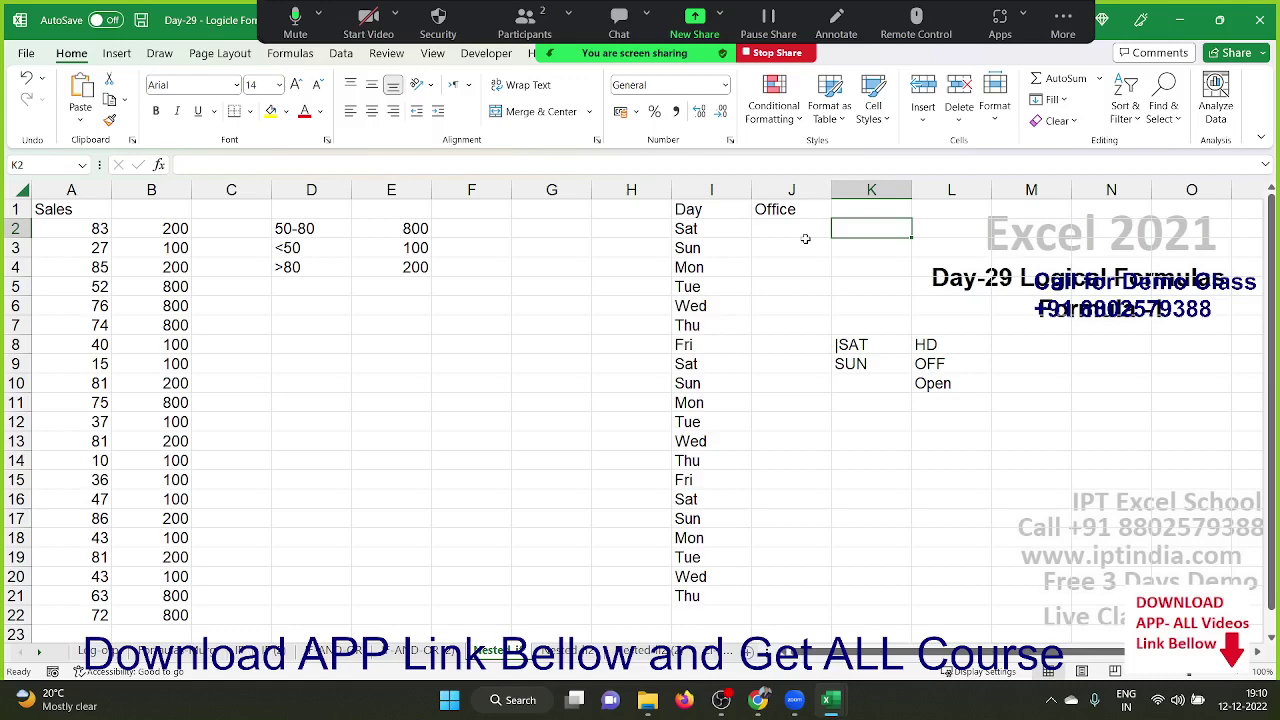
Type =IF(I2="Sat","HD",IF(I2="sun","OFF","OPEN")) into J2
{"action": "left_click", "coordinate": [806, 239]}
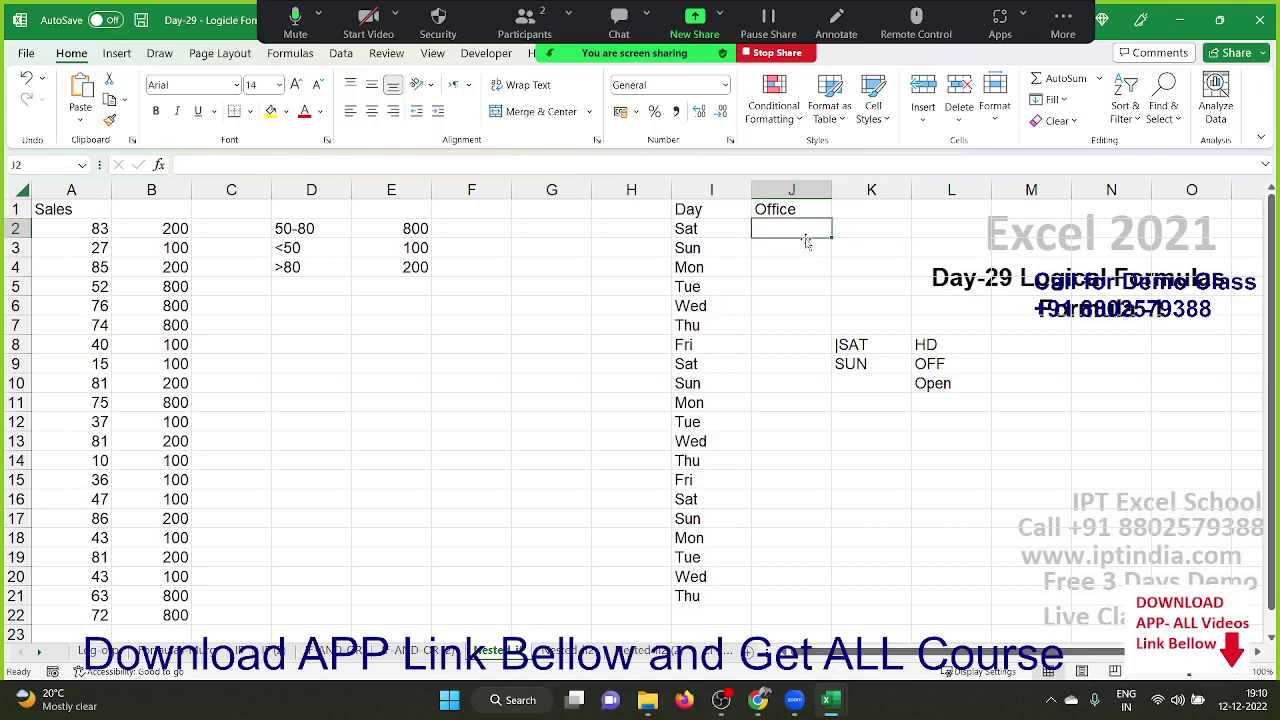
{"action": "type", "text": "=IF(I2"}
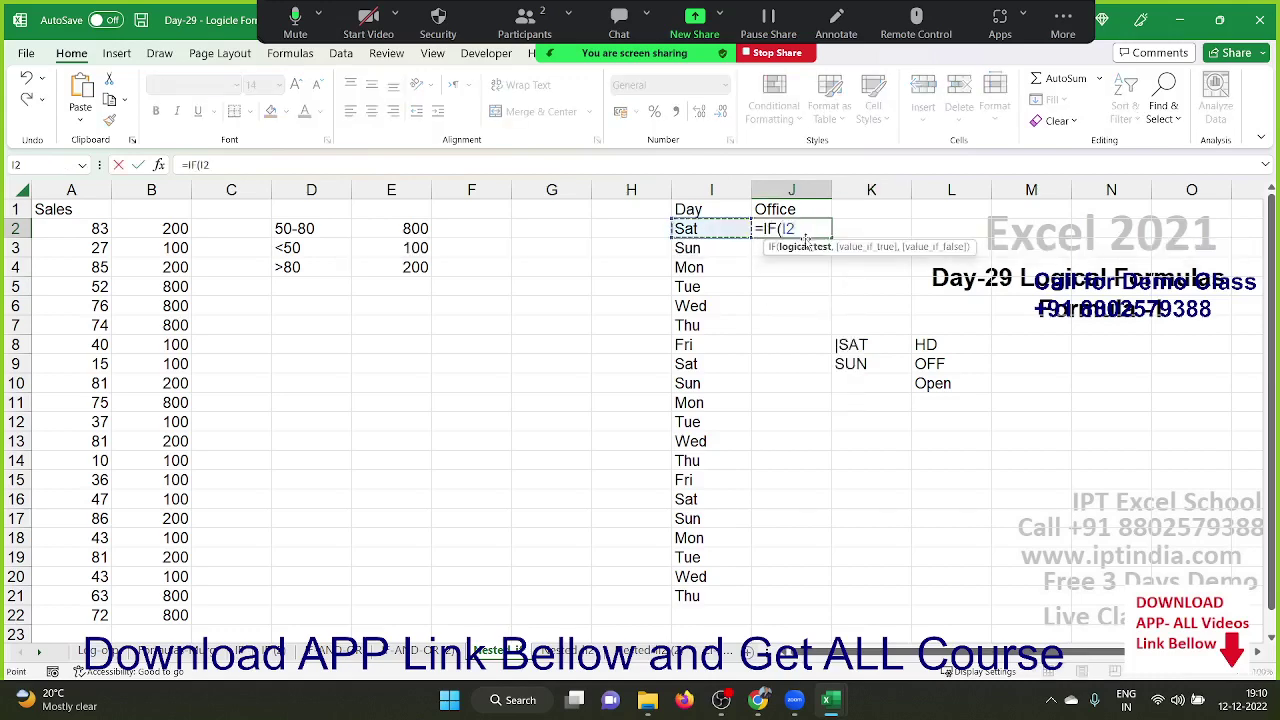
{"action": "type", "text": "=\""}
{"action": "type", "text": "Sat\""}
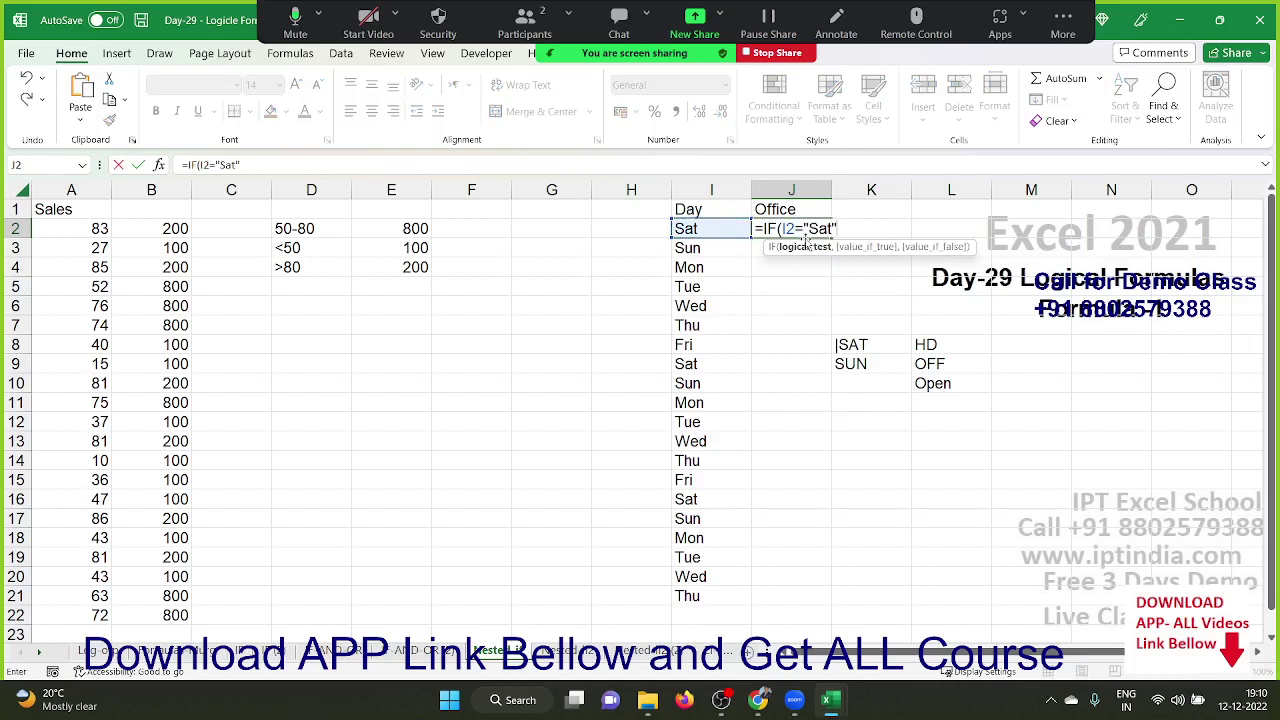
{"action": "type", "text": ",\"H"}
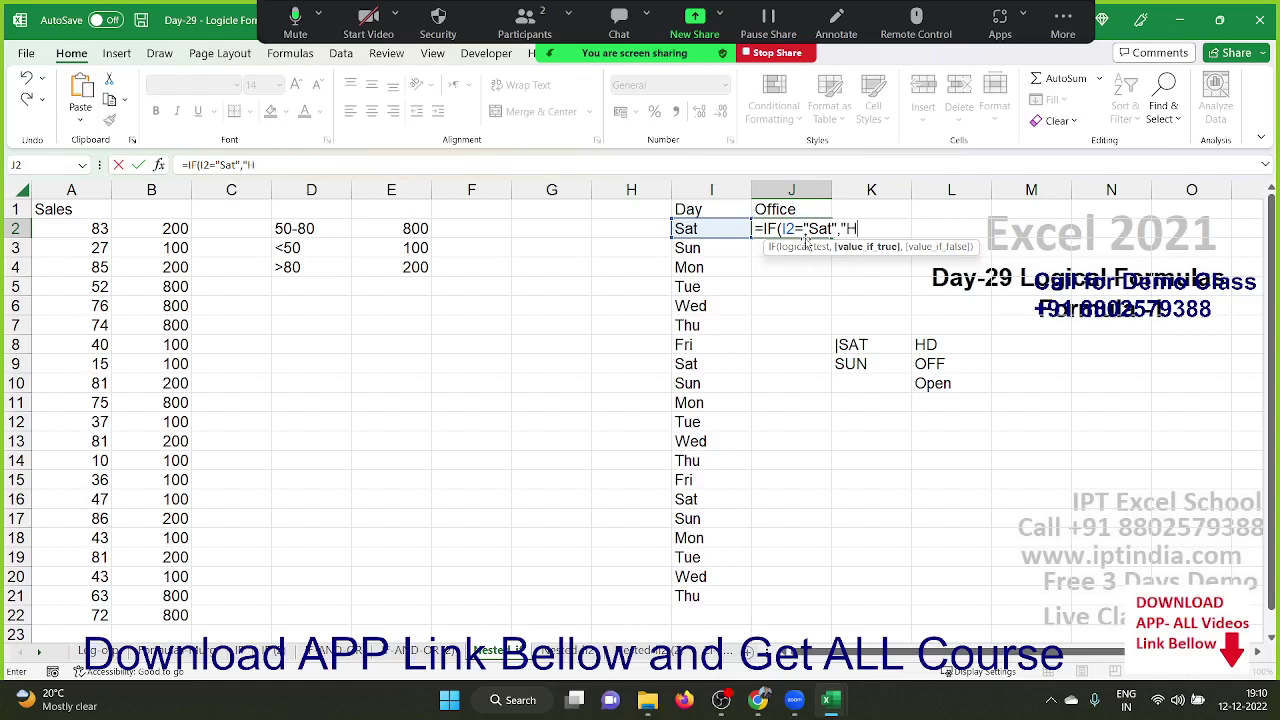
{"action": "type", "text": "D\""}
{"action": "type", "text": ",IF"}
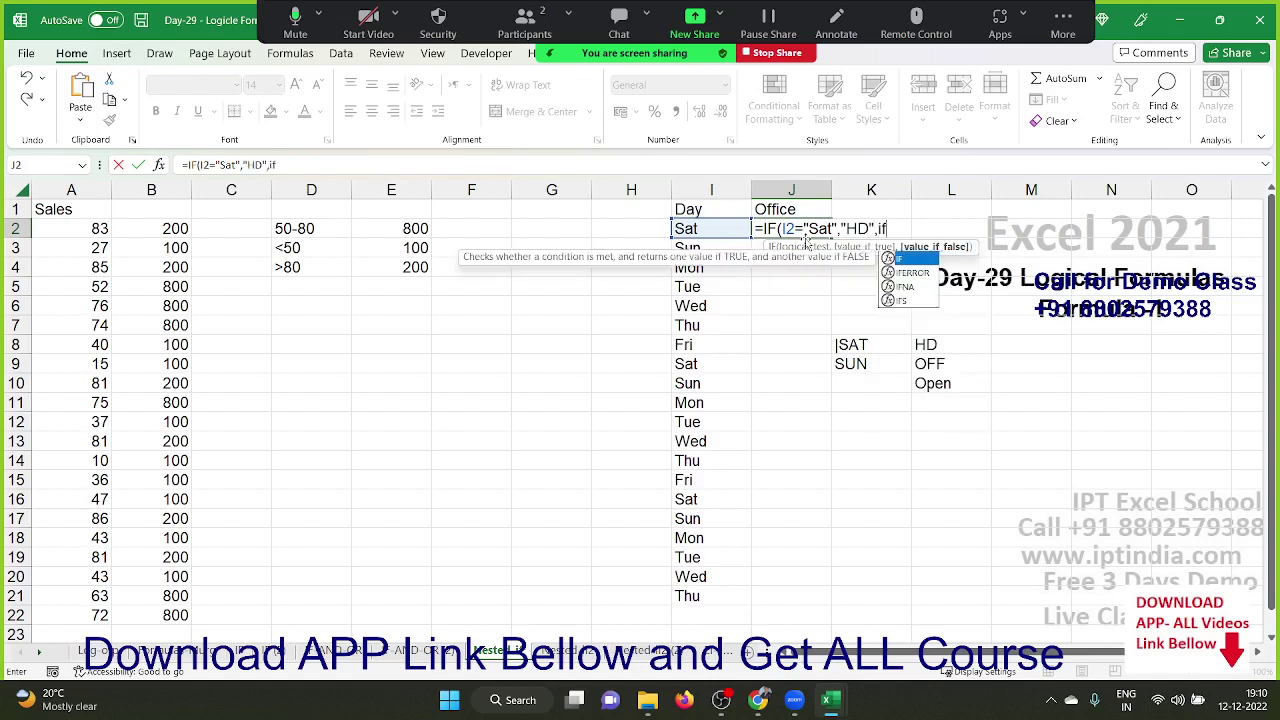
{"action": "type", "text": "("}
{"action": "left_click", "coordinate": [723, 228]}
{"action": "type", "text": "="}
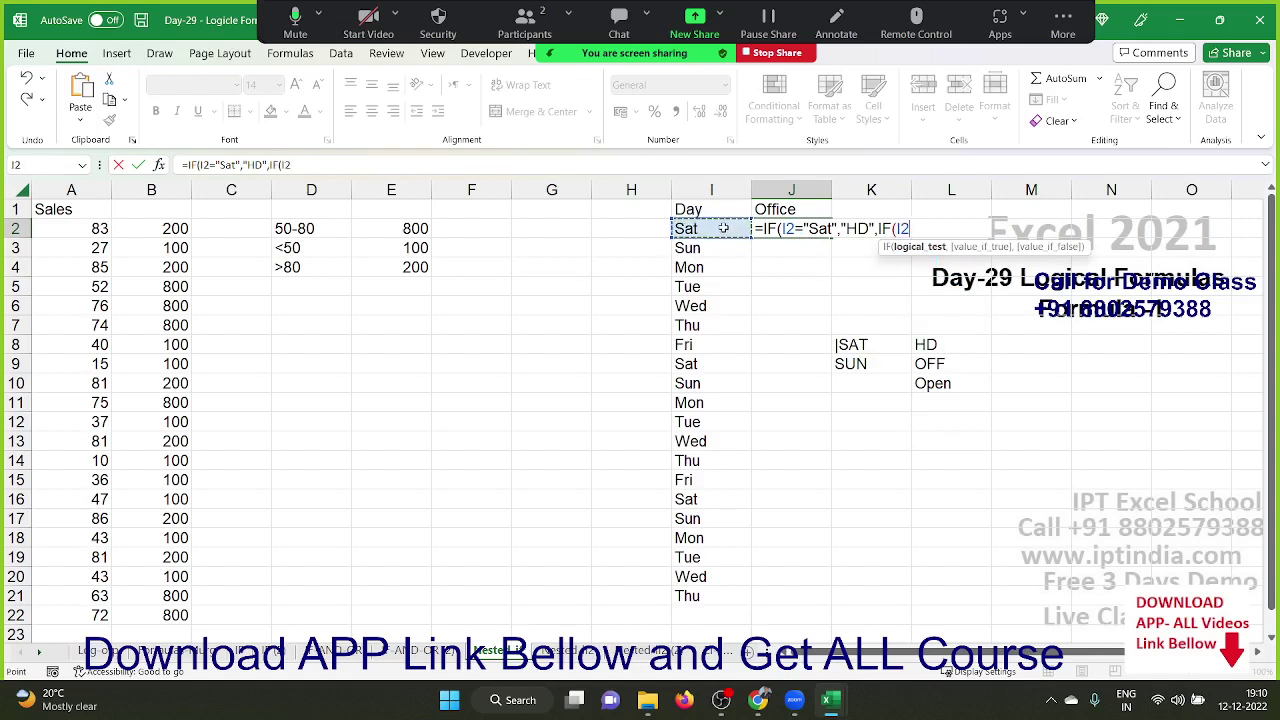
{"action": "type", "text": "\"sun"}
{"action": "type", "text": "\",\""}
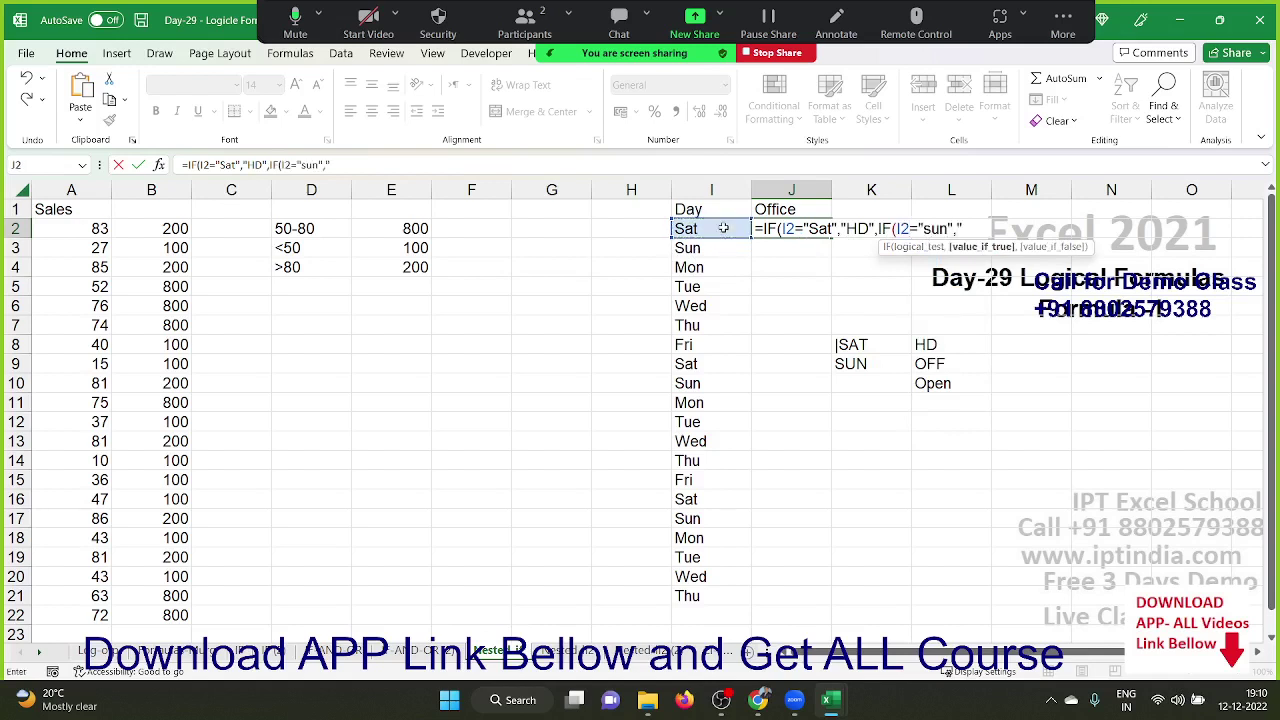
{"action": "type", "text": "OFF\","}
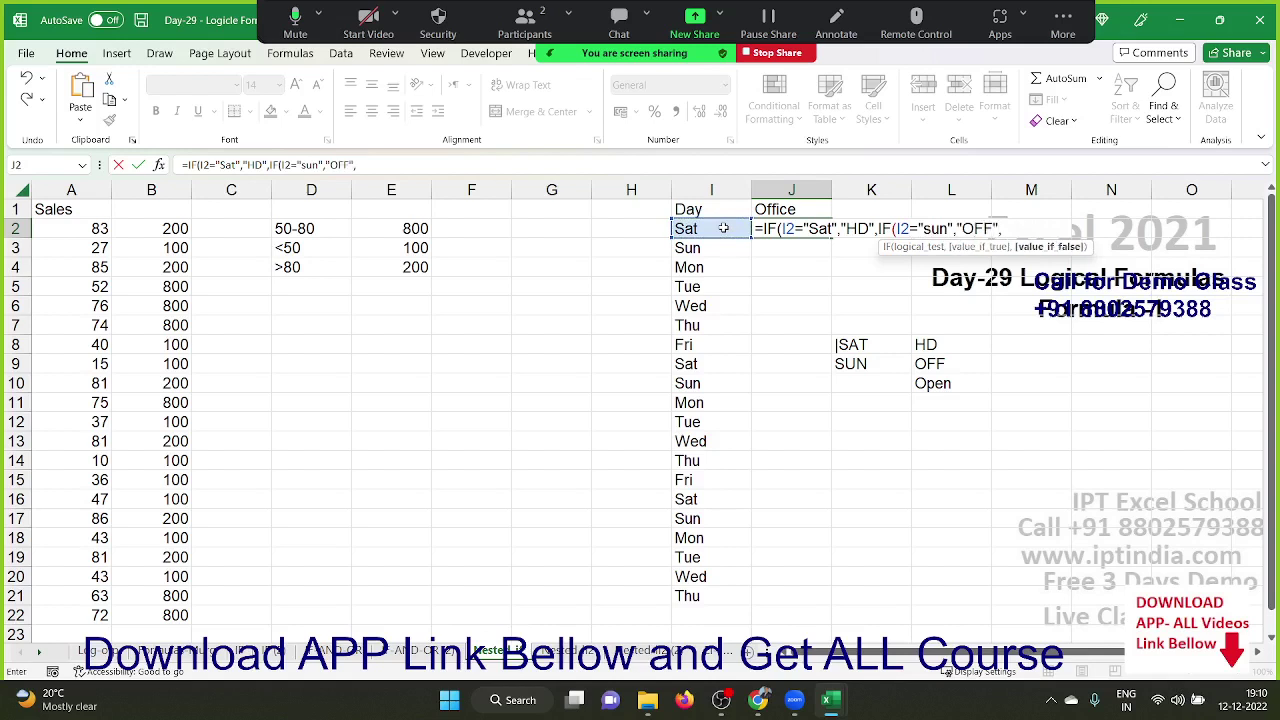
{"action": "type", "text": "\""}
{"action": "type", "text": "OPE"}
{"action": "type", "text": "N\")"}
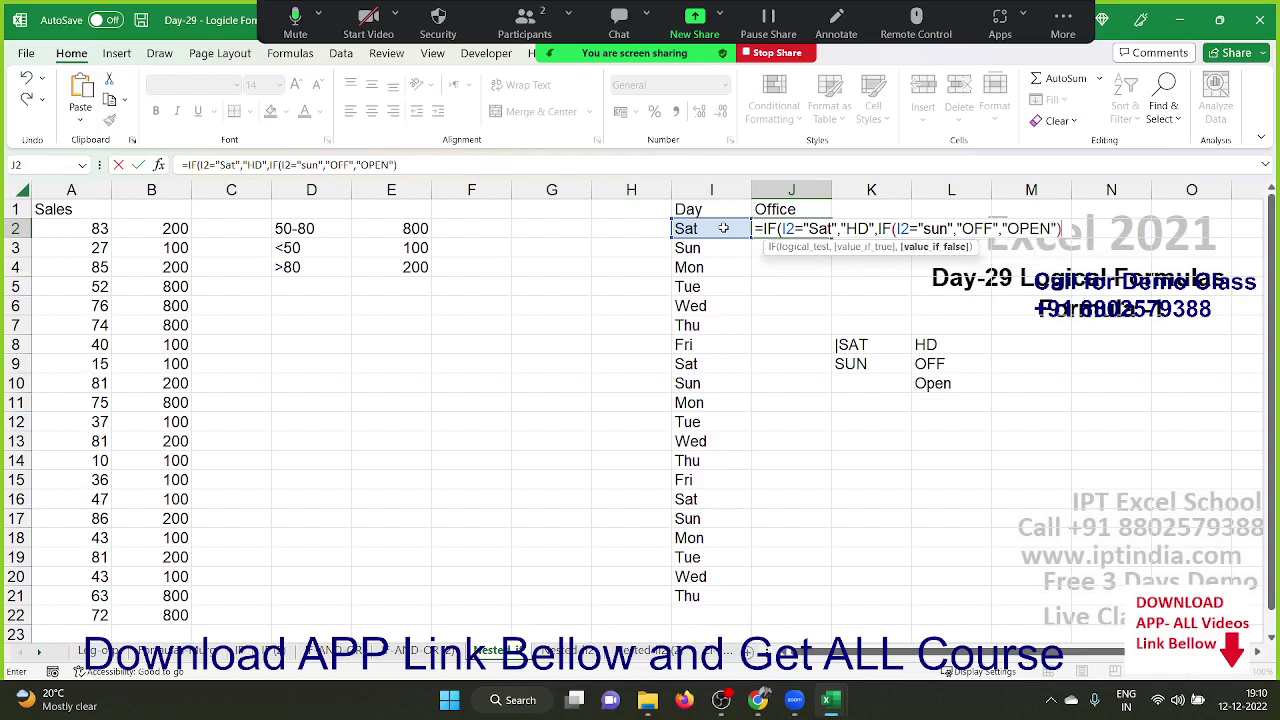
{"action": "double_click", "coordinate": [902, 228]}
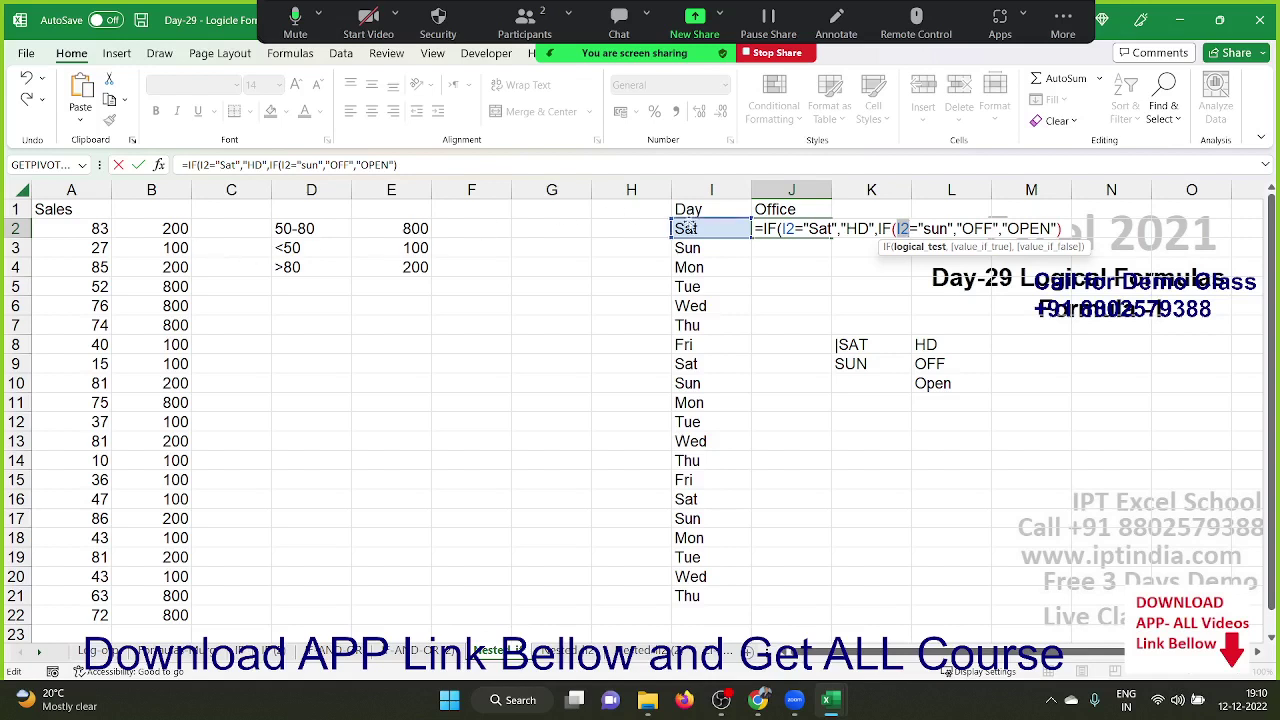
Explain the Sat/HD, sun/OFF and OPEN parts of the J2 formula, then enter it
{"action": "double_click", "coordinate": [822, 228]}
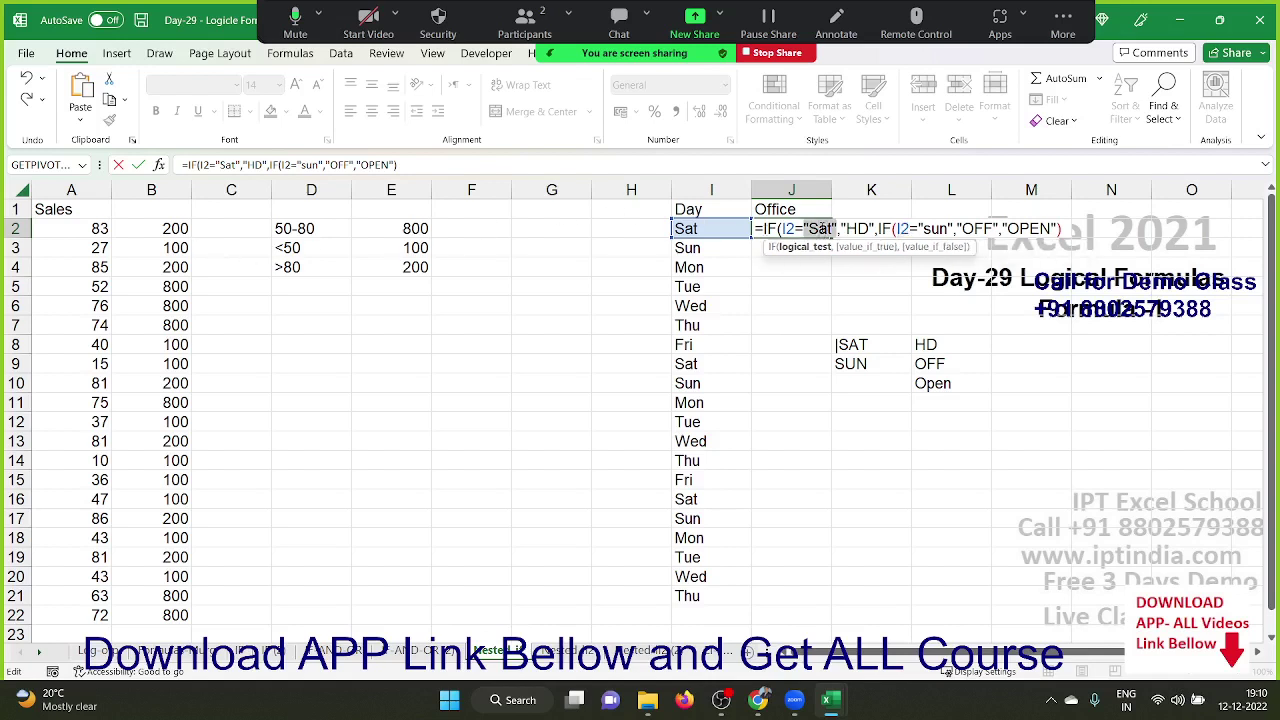
{"action": "double_click", "coordinate": [857, 228]}
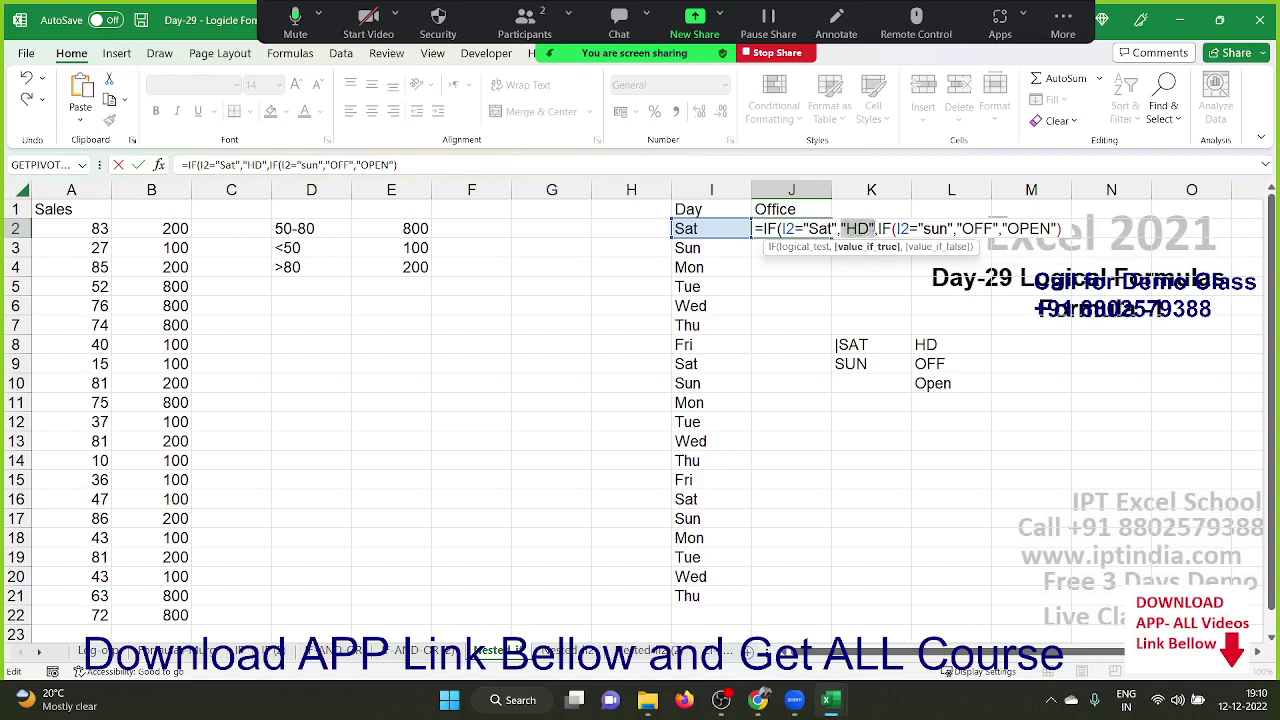
{"action": "left_click_drag", "start_coordinate": [878, 228], "coordinate": [1061, 228]}
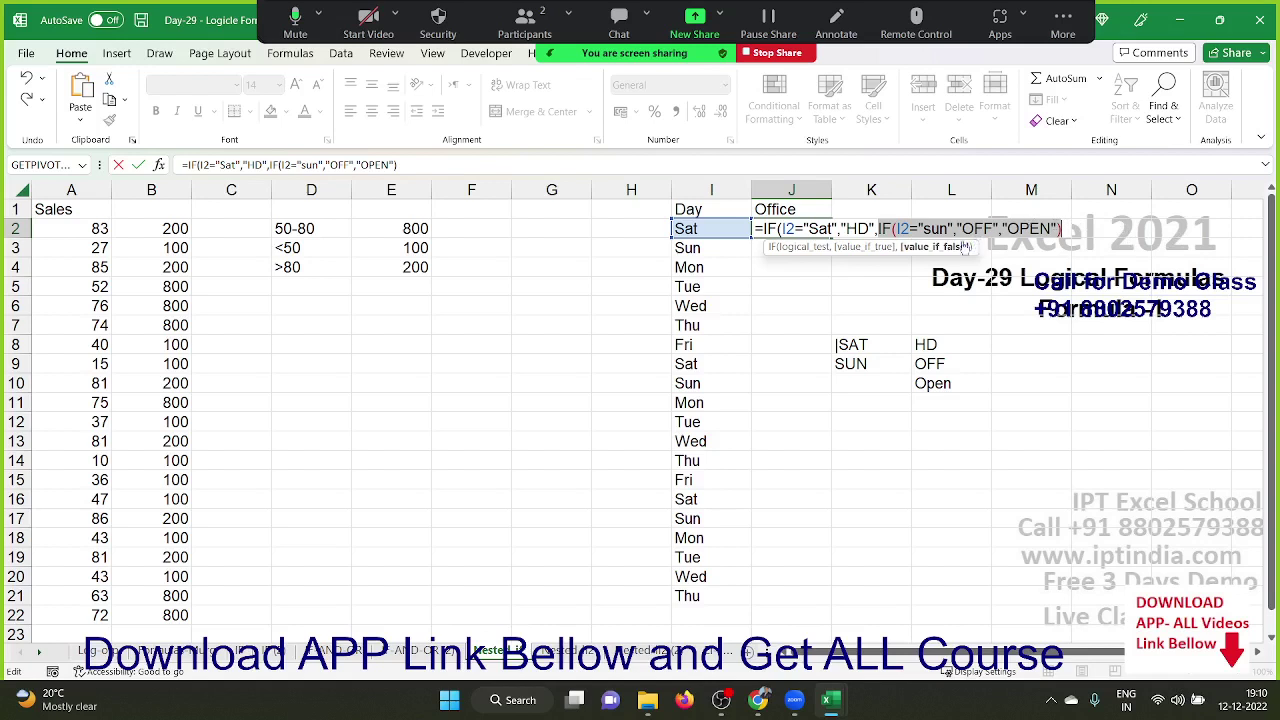
{"action": "double_click", "coordinate": [935, 228]}
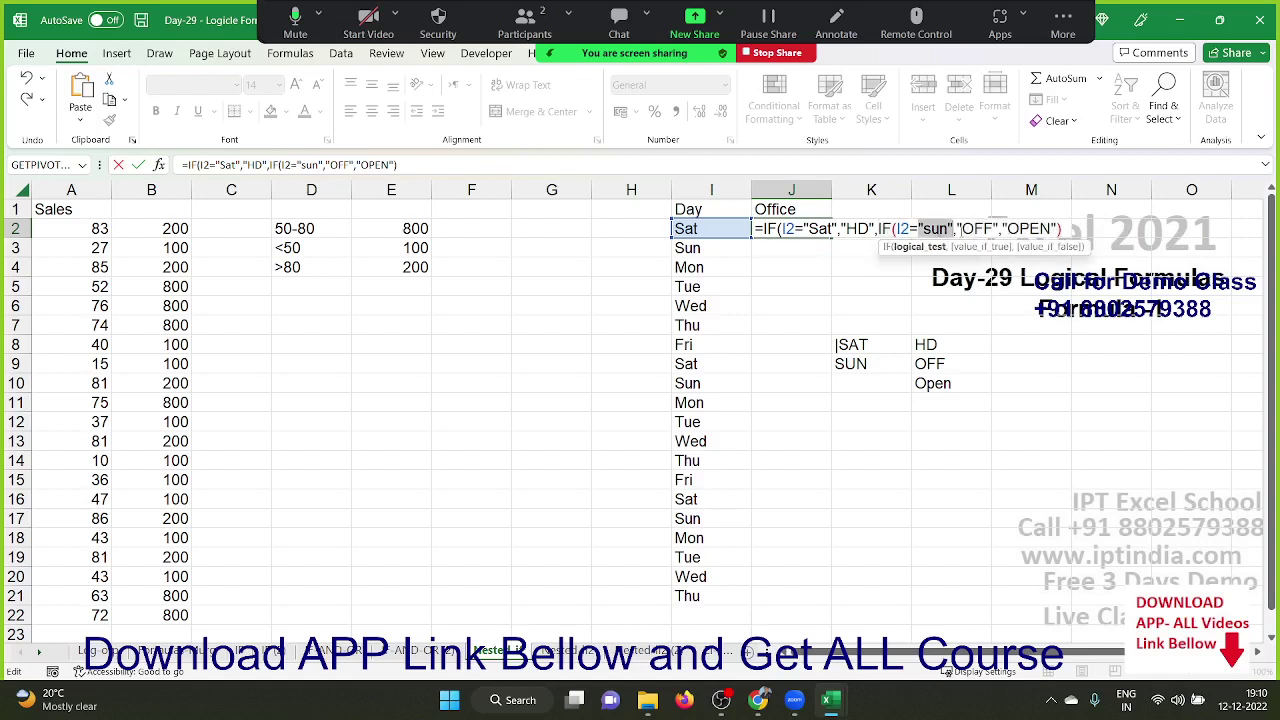
{"action": "left_click", "coordinate": [998, 229]}
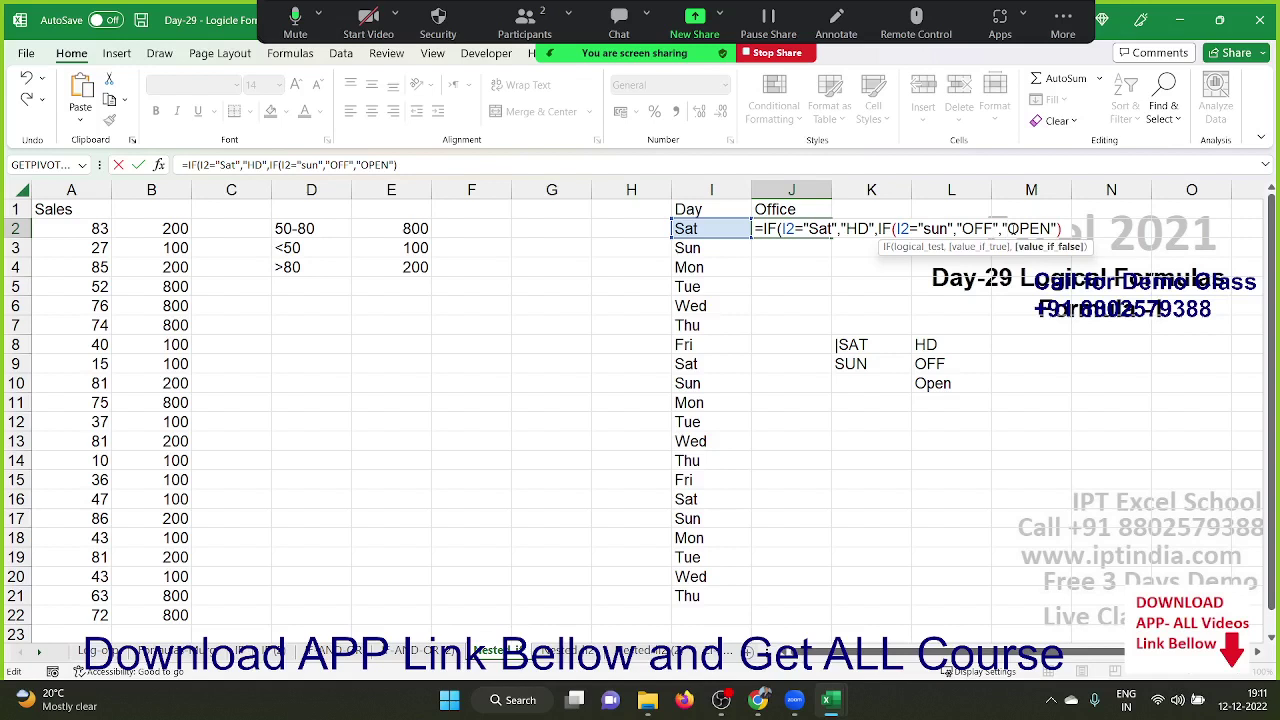
{"action": "key", "text": "Return"}
{"action": "key", "text": "Return"}
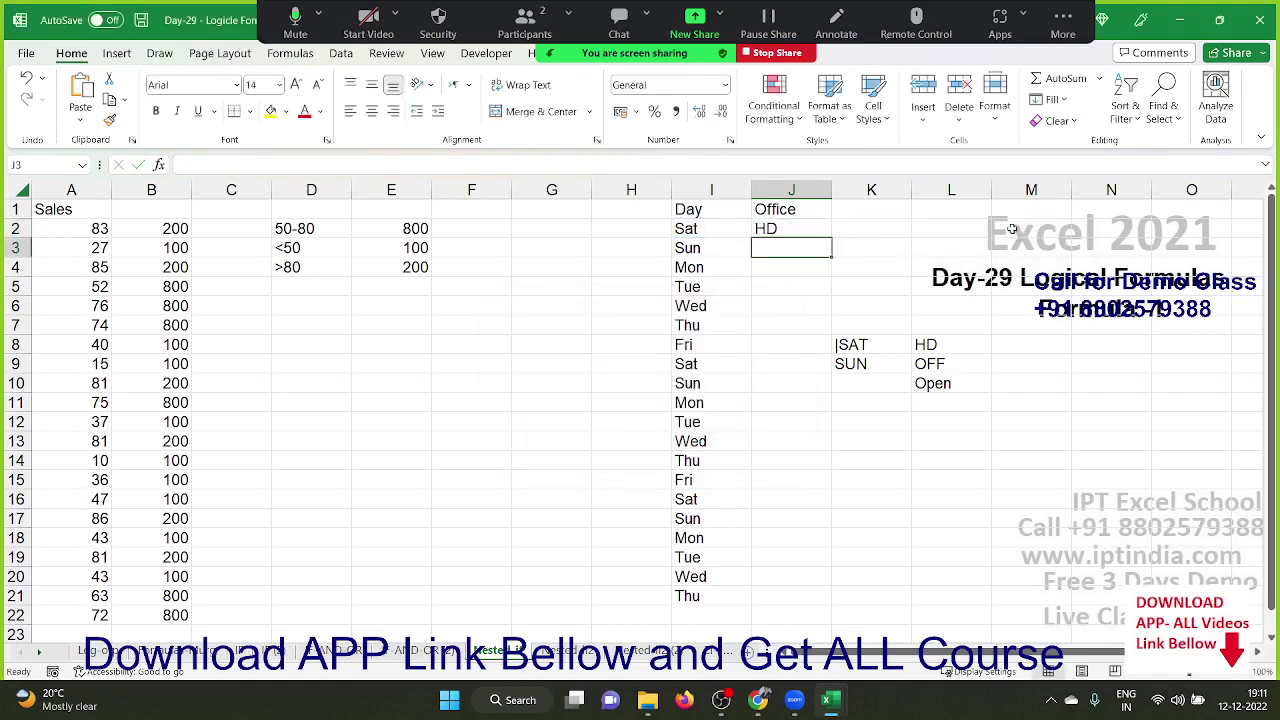